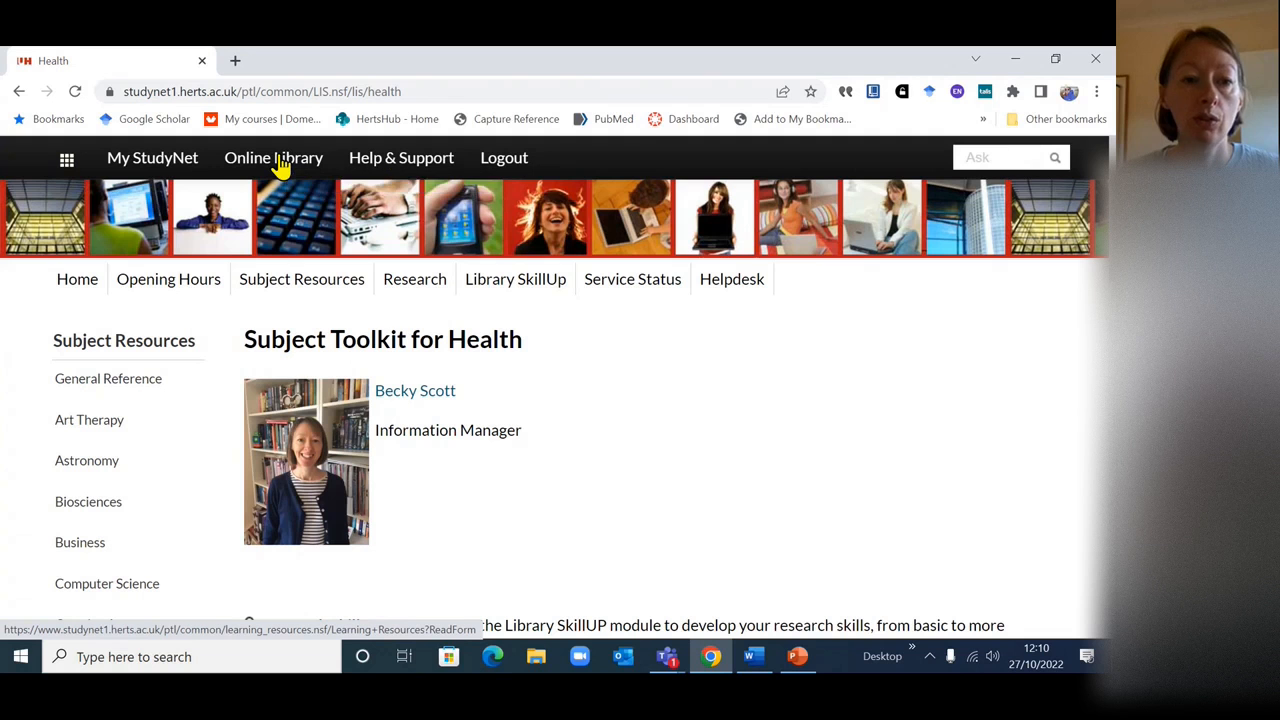
# Step: Go to the Online Library and open the subject resources for Health
pyautogui.click(281, 165)
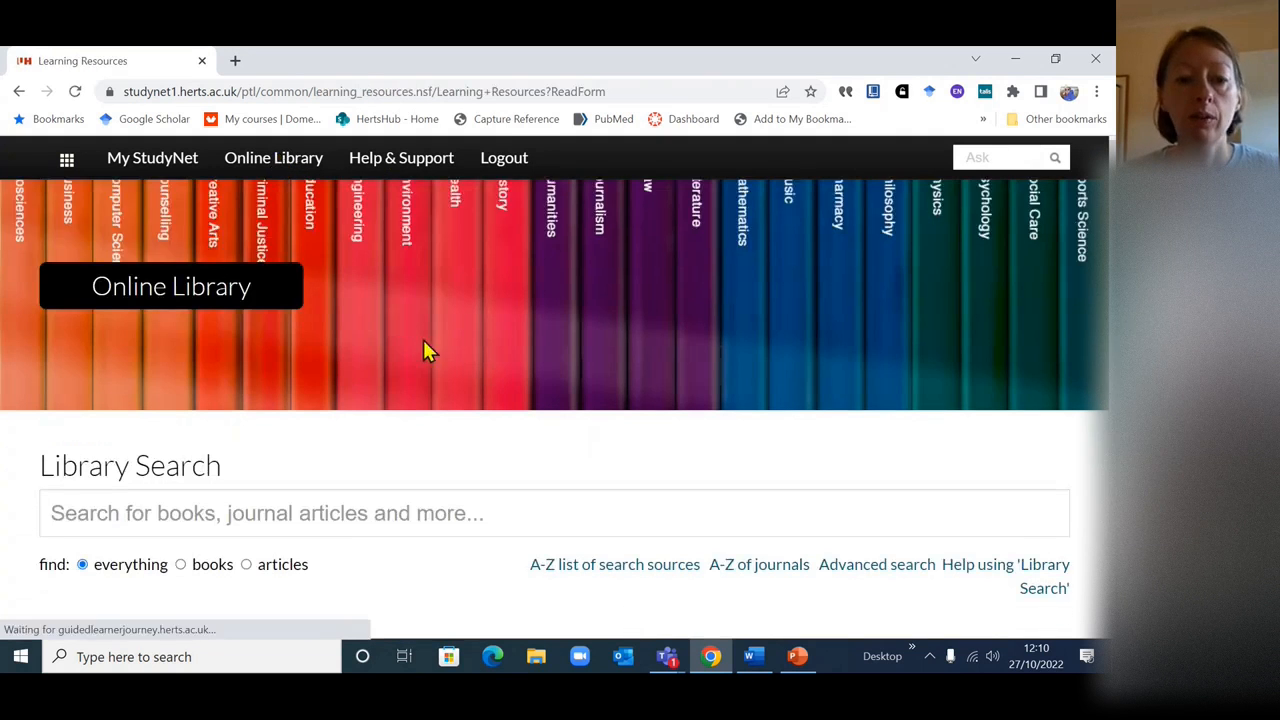
pyautogui.scroll(-1, 422, 350)
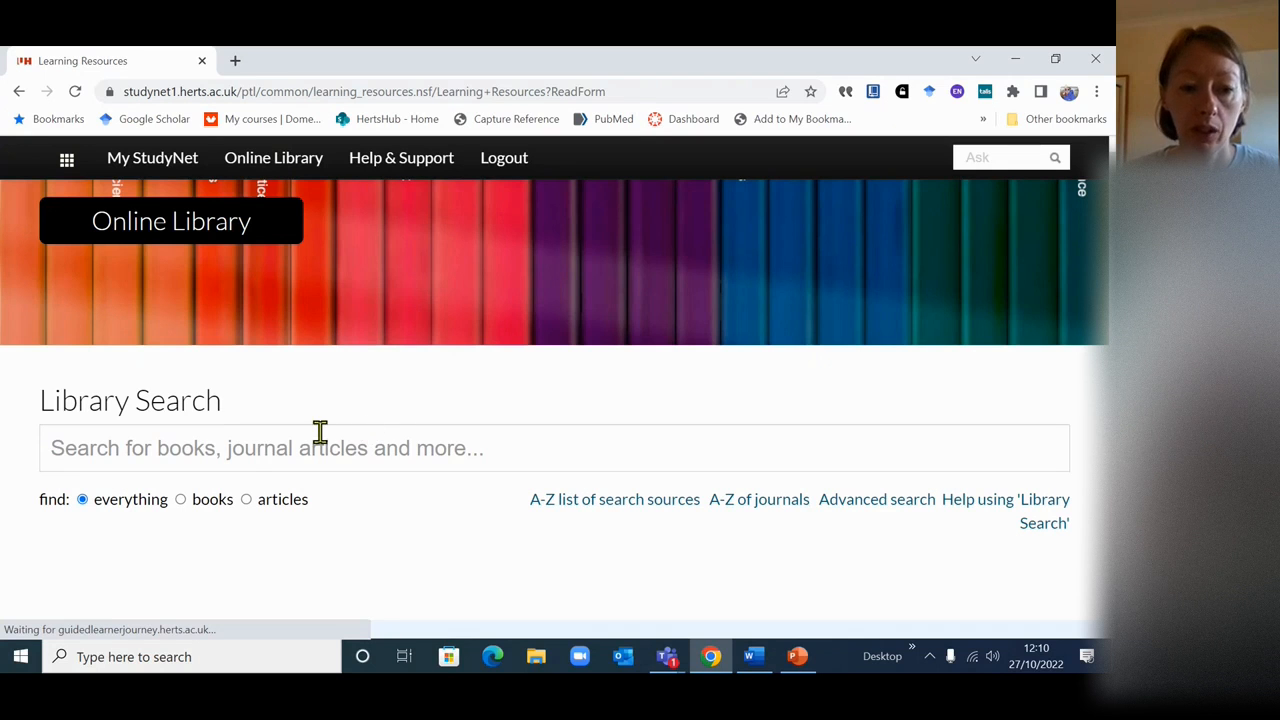
pyautogui.scroll(-1, 463, 398)
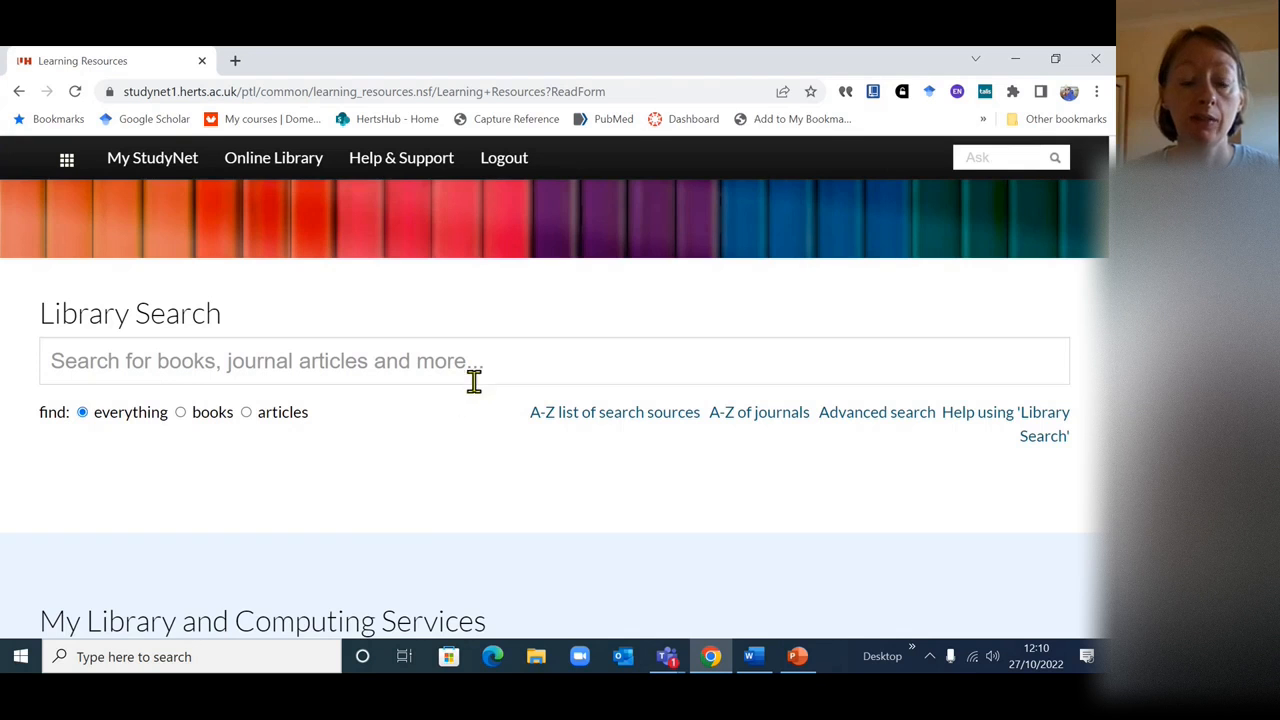
pyautogui.scroll(-1, 480, 375)
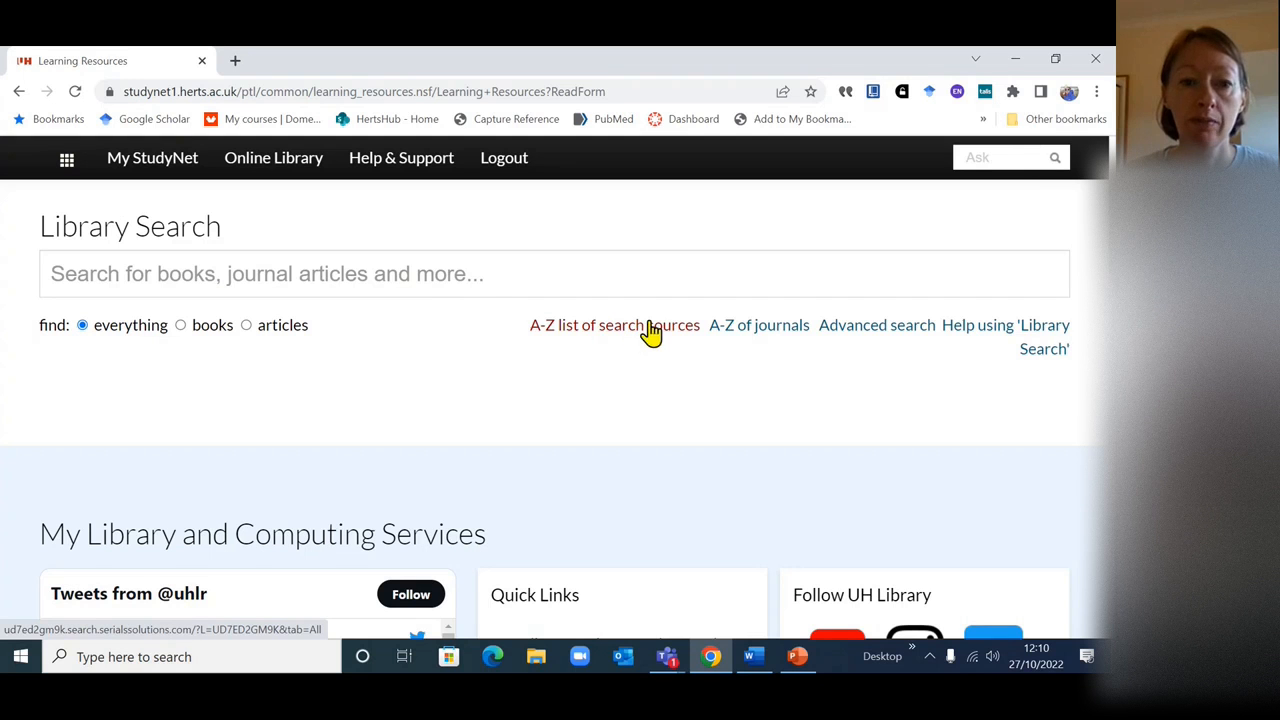
pyautogui.scroll(-10, 500, 368)
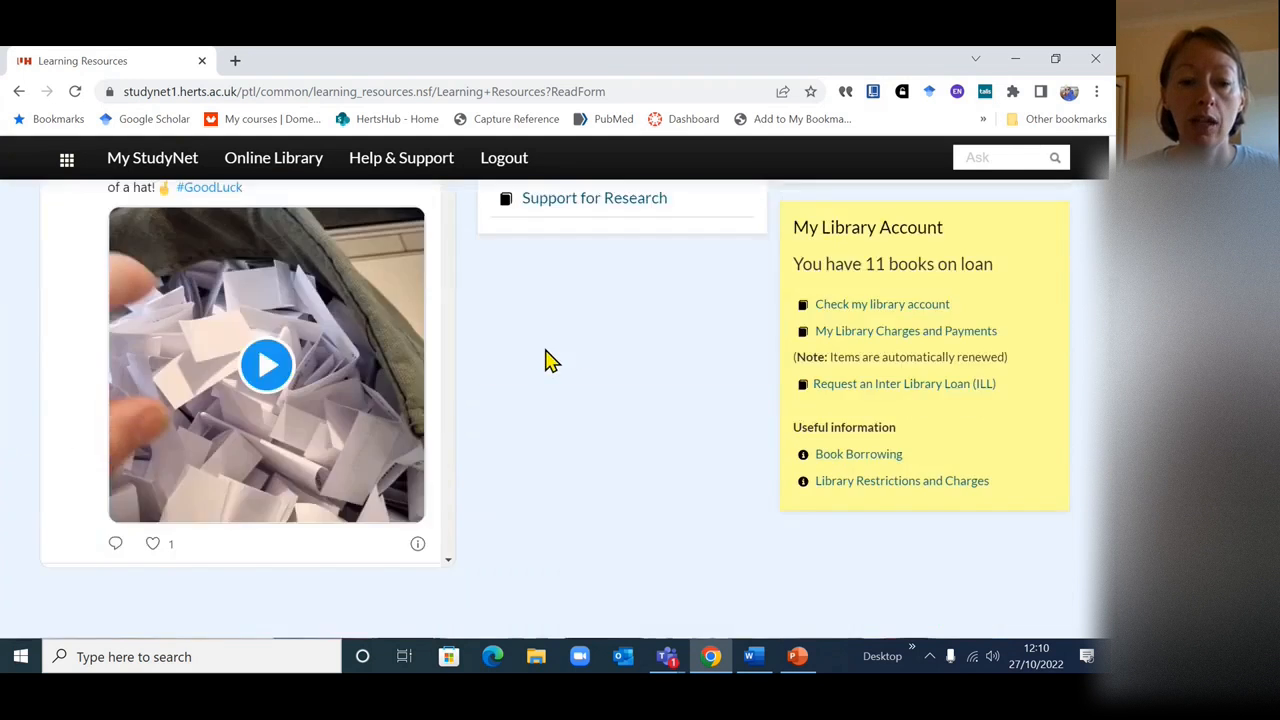
pyautogui.scroll(-7, 547, 345)
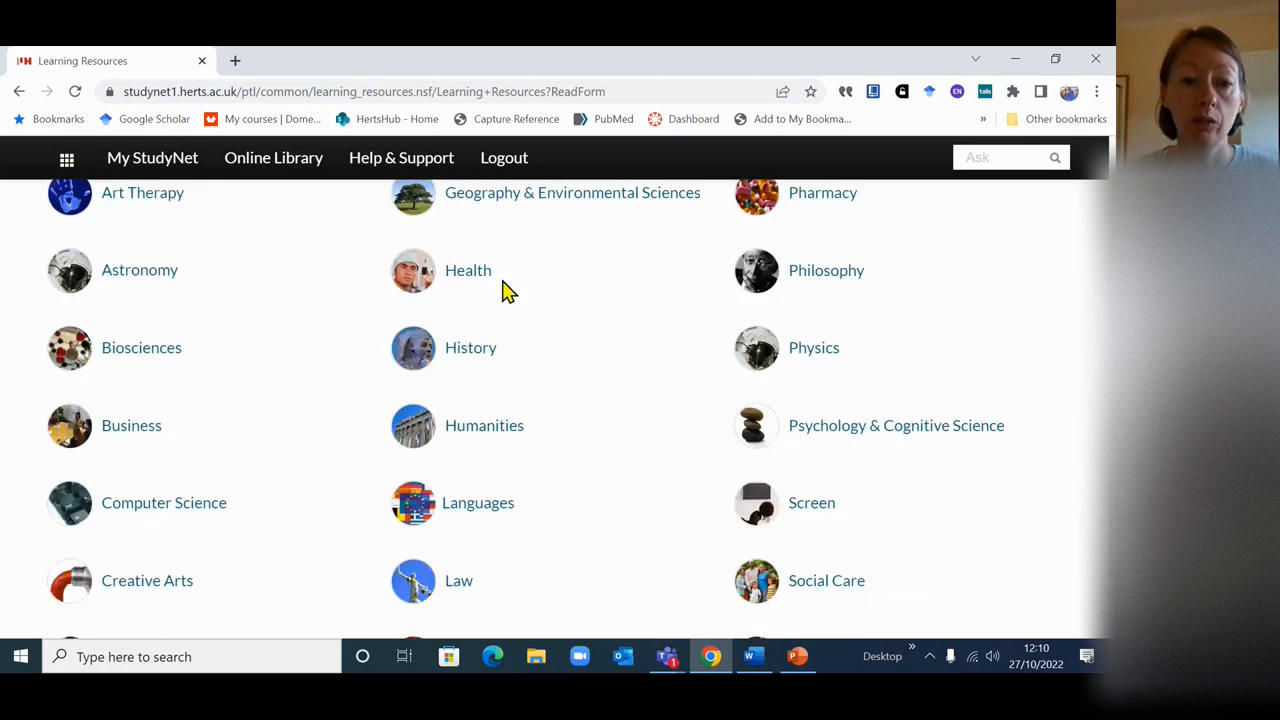
pyautogui.click(477, 272)
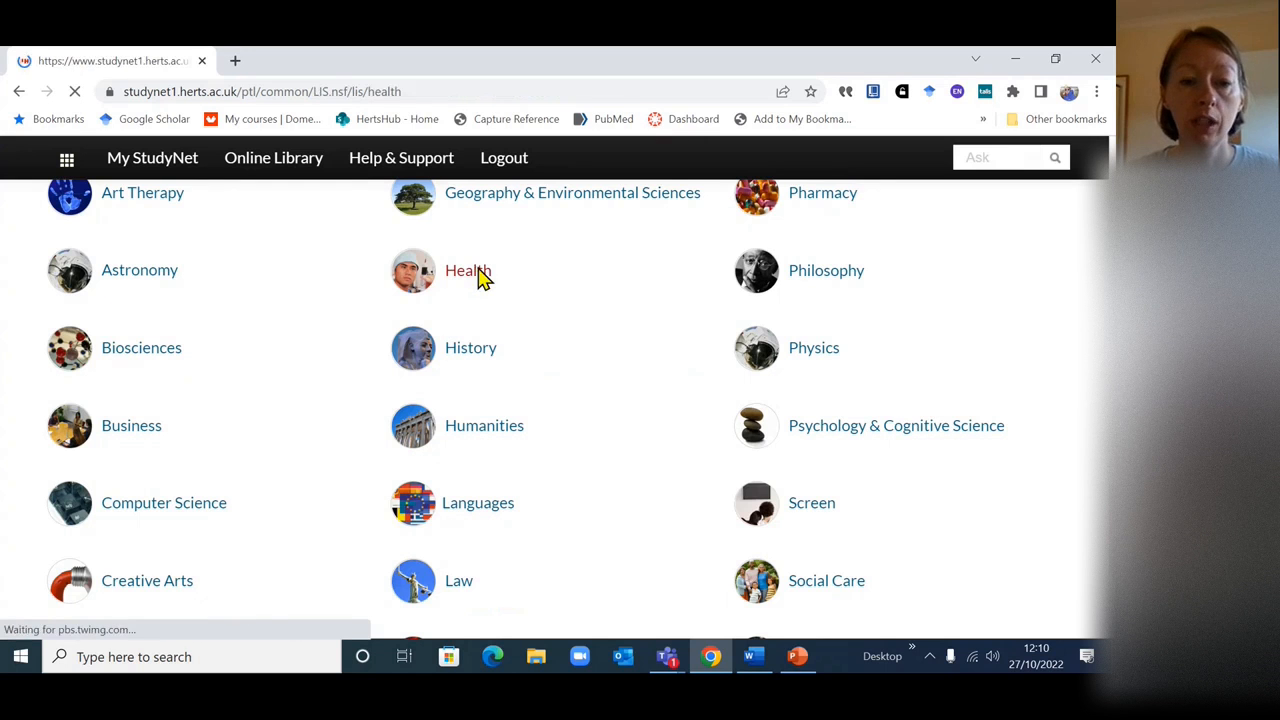
# Step: Open the specialist databases of the Health subject toolkit and launch PubMed from the general health databases
pyautogui.scroll(-2, 478, 279)
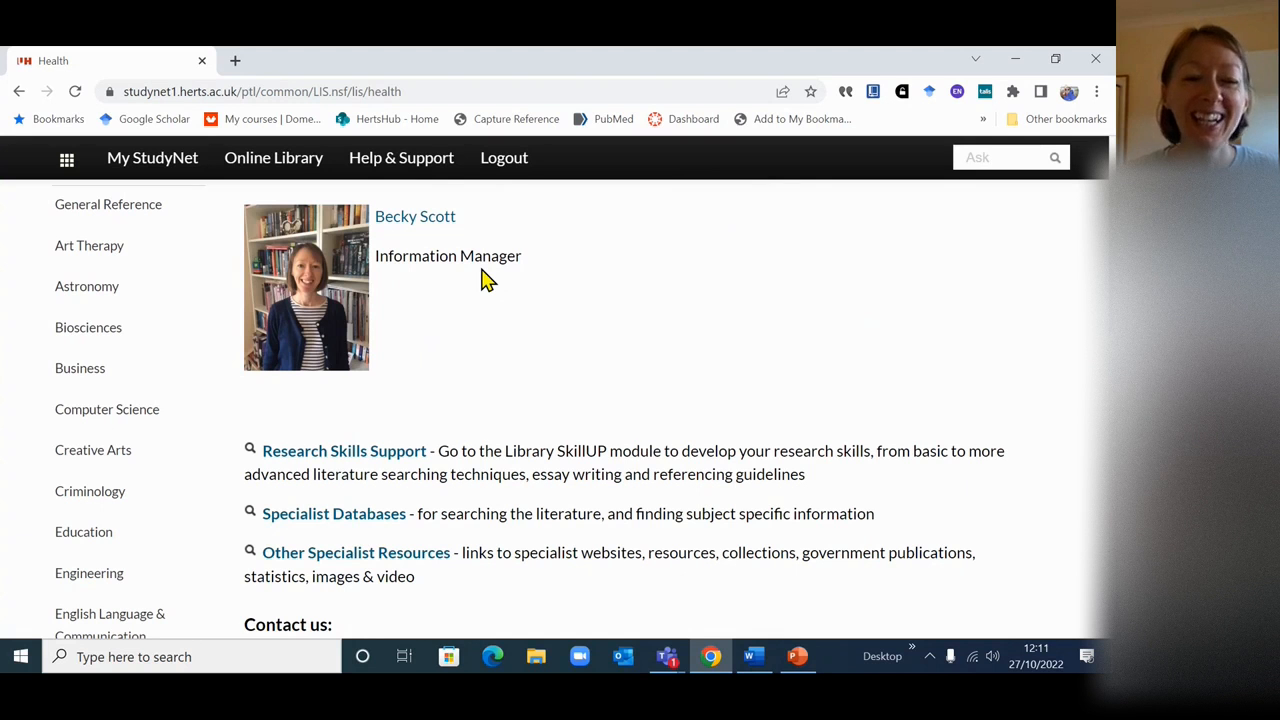
pyautogui.scroll(-1, 484, 279)
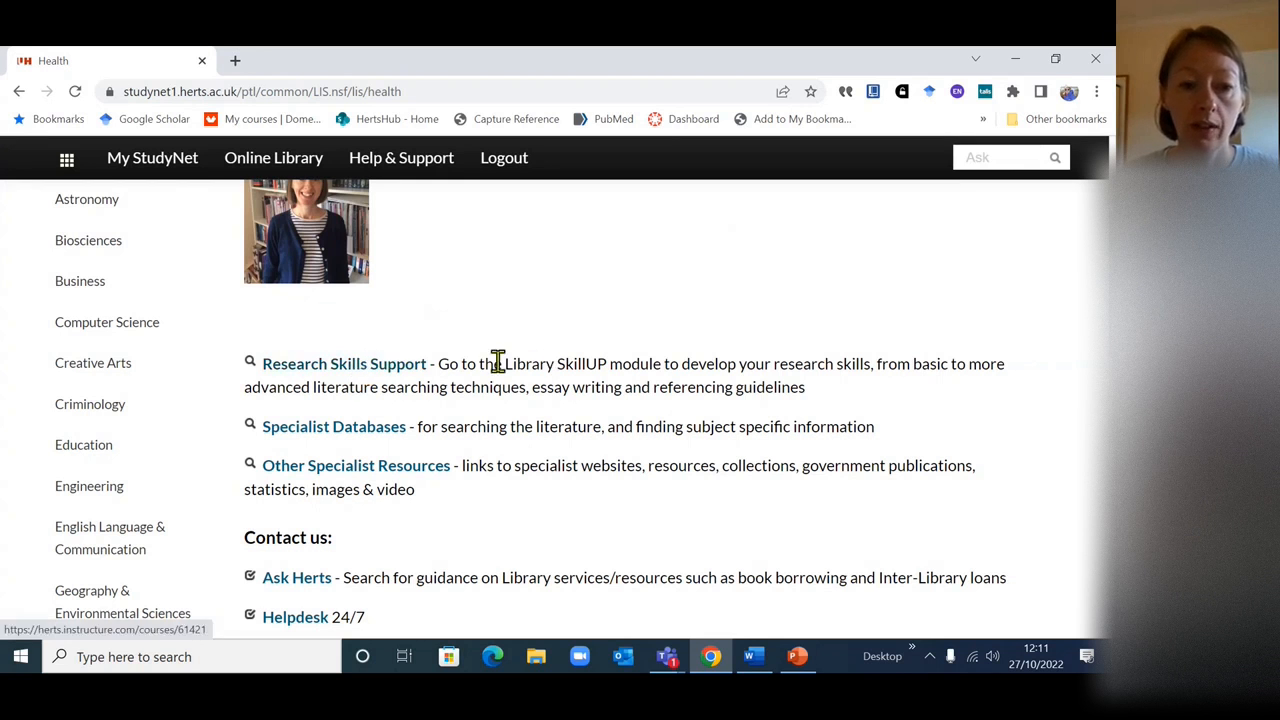
pyautogui.scroll(-1, 523, 350)
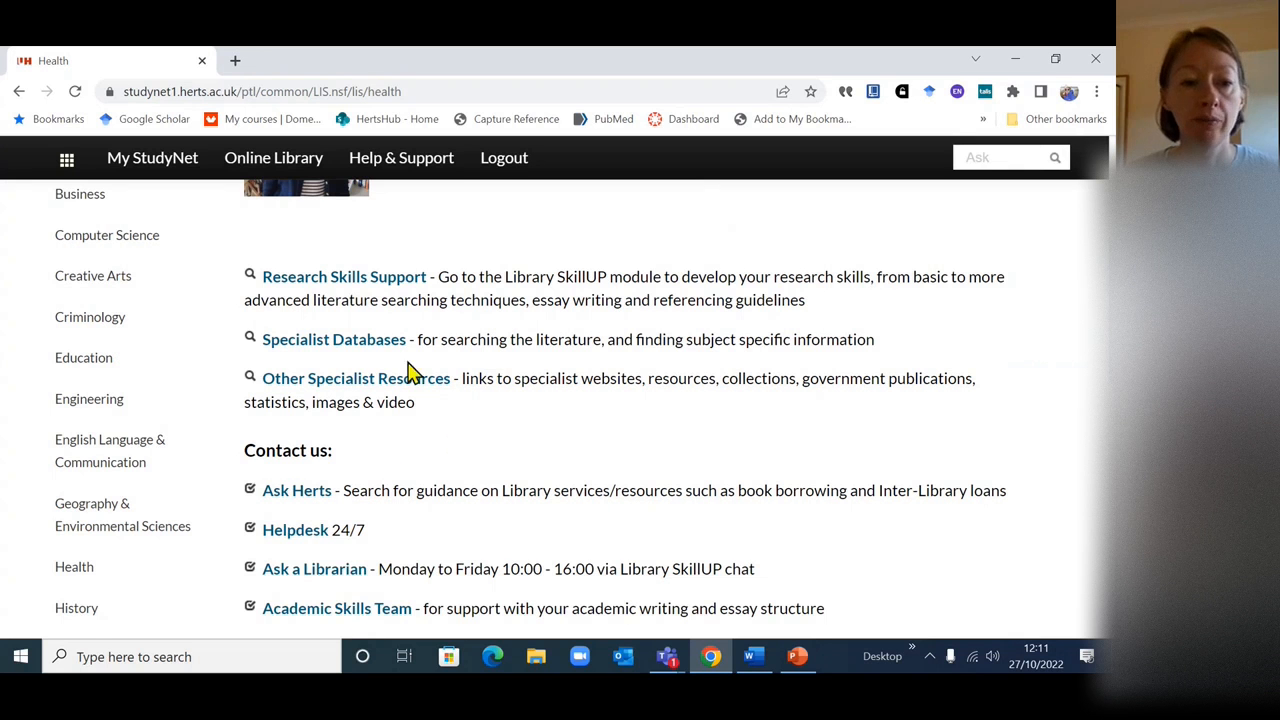
pyautogui.click(376, 348)
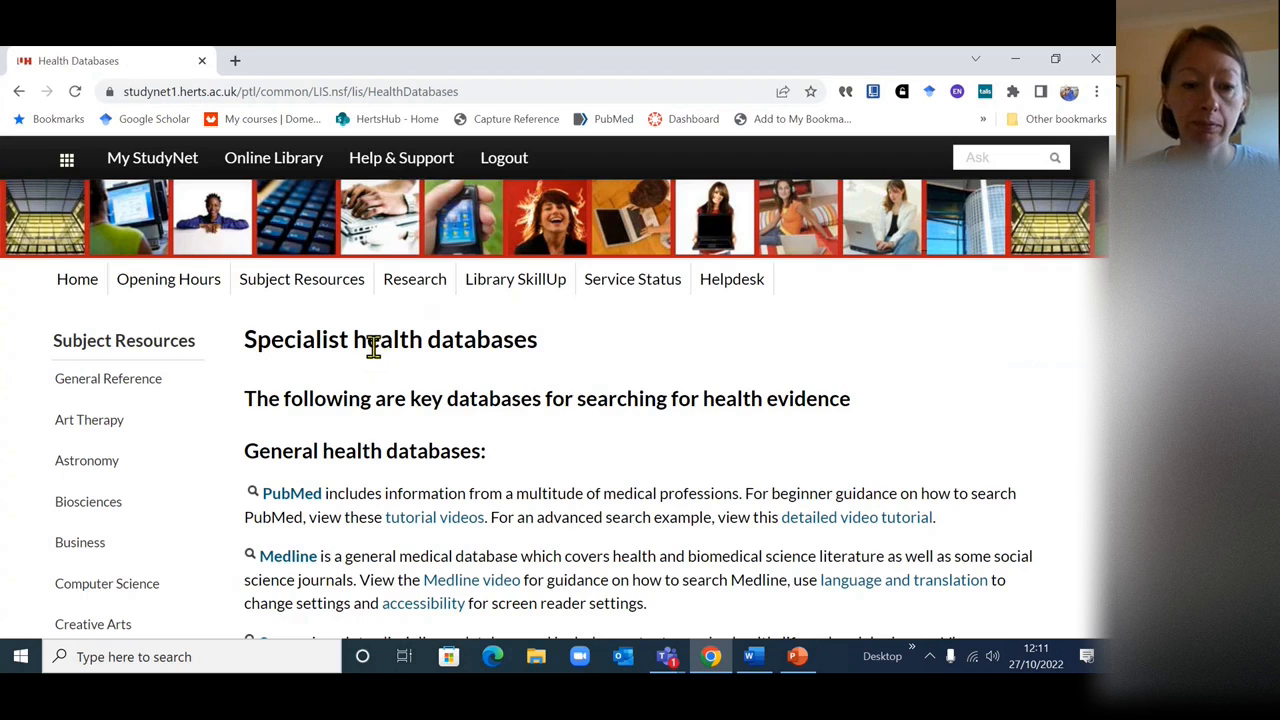
pyautogui.scroll(-1, 377, 355)
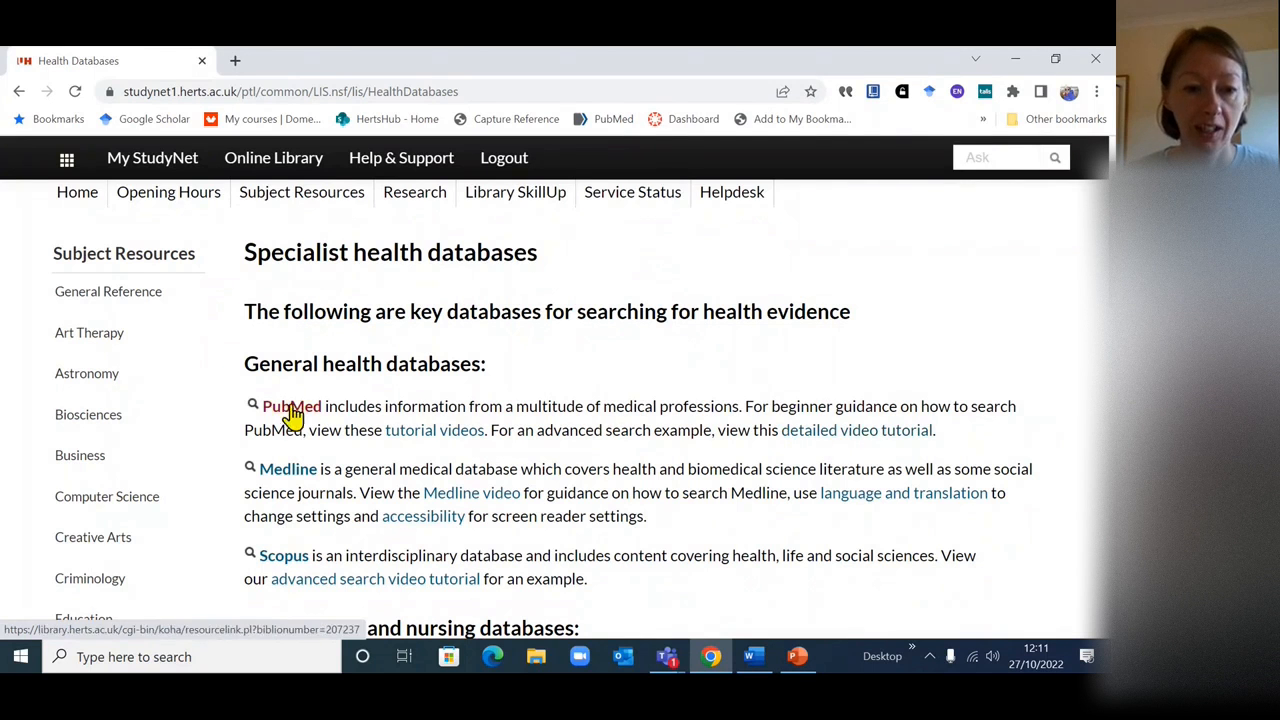
pyautogui.click(291, 410)
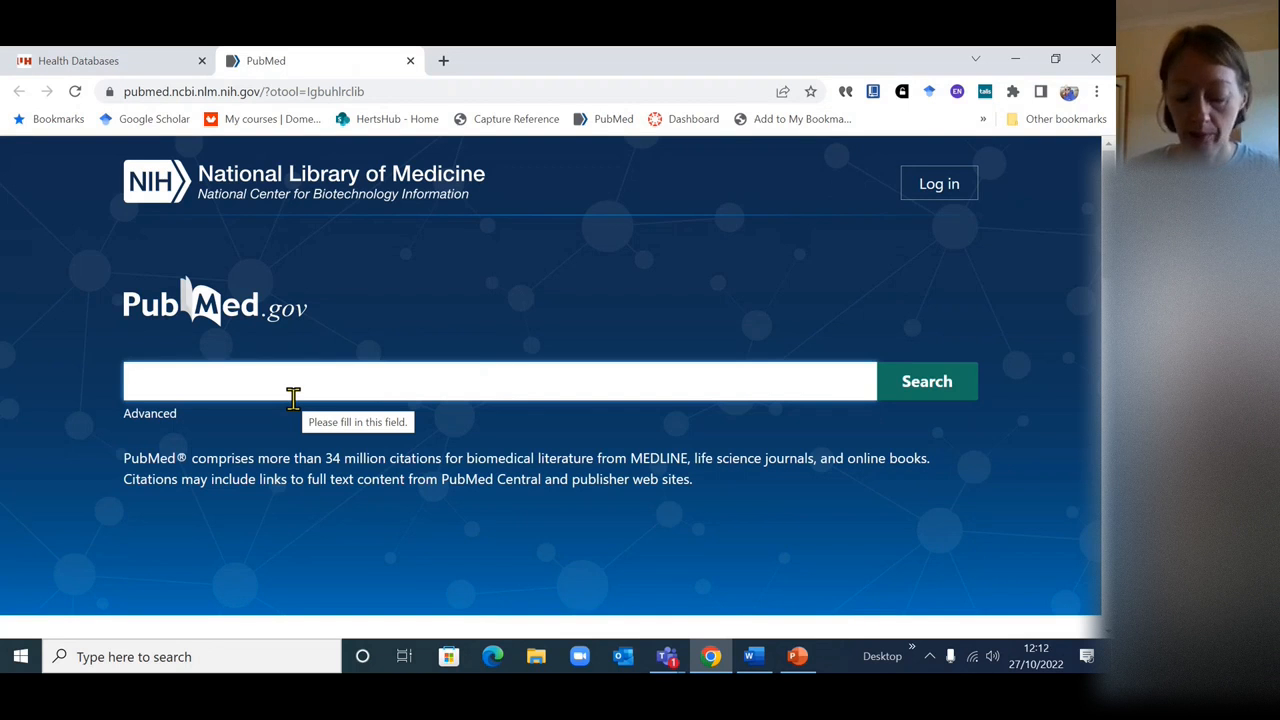
# Step: Search PubMed for "health literacy heart failure" and look through the first results
pyautogui.write('halth')
pyautogui.press('BackSpace')
pyautogui.press('BackSpace')
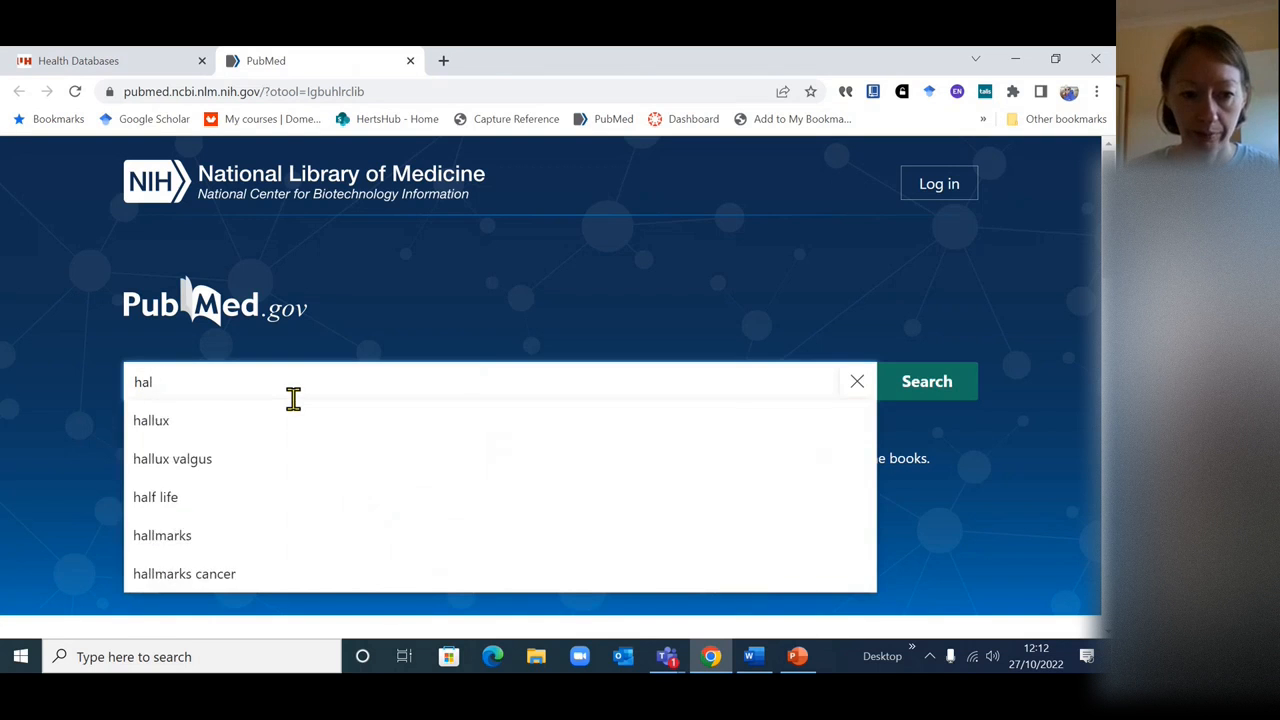
pyautogui.press('BackSpace')
pyautogui.press('BackSpace')
pyautogui.write('ealth ')
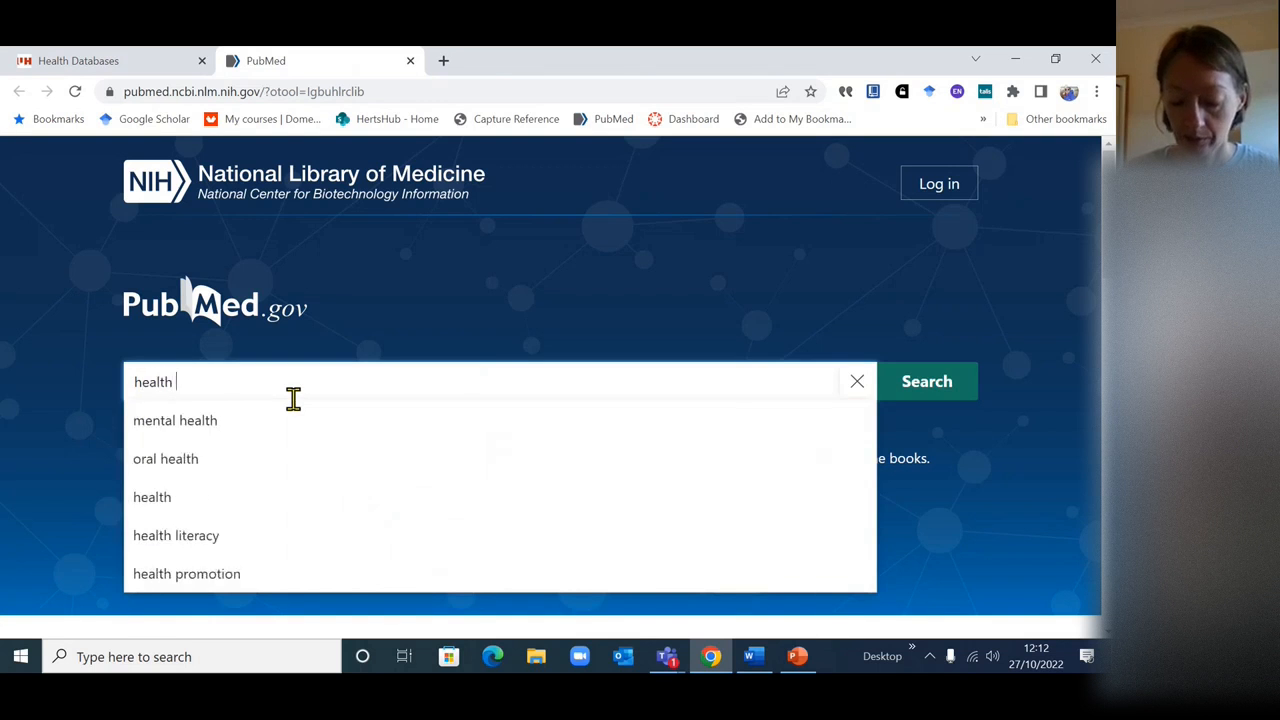
pyautogui.write('literacy he')
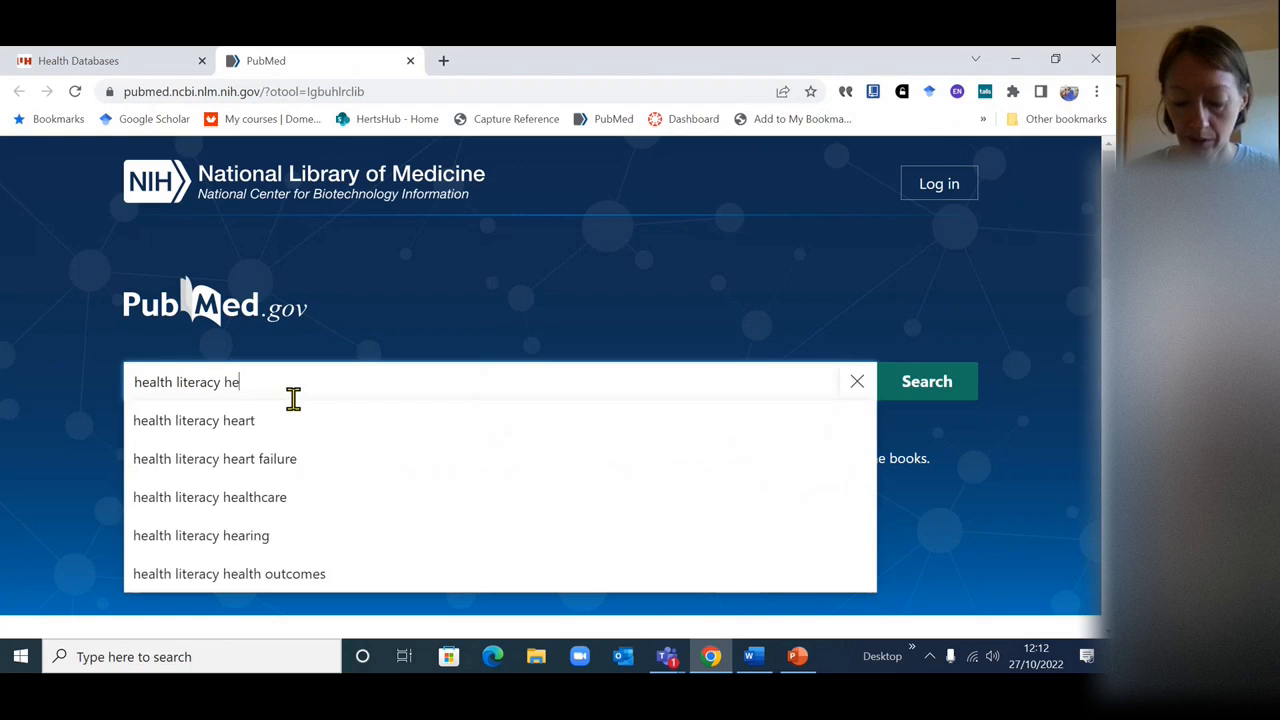
pyautogui.write('art failure')
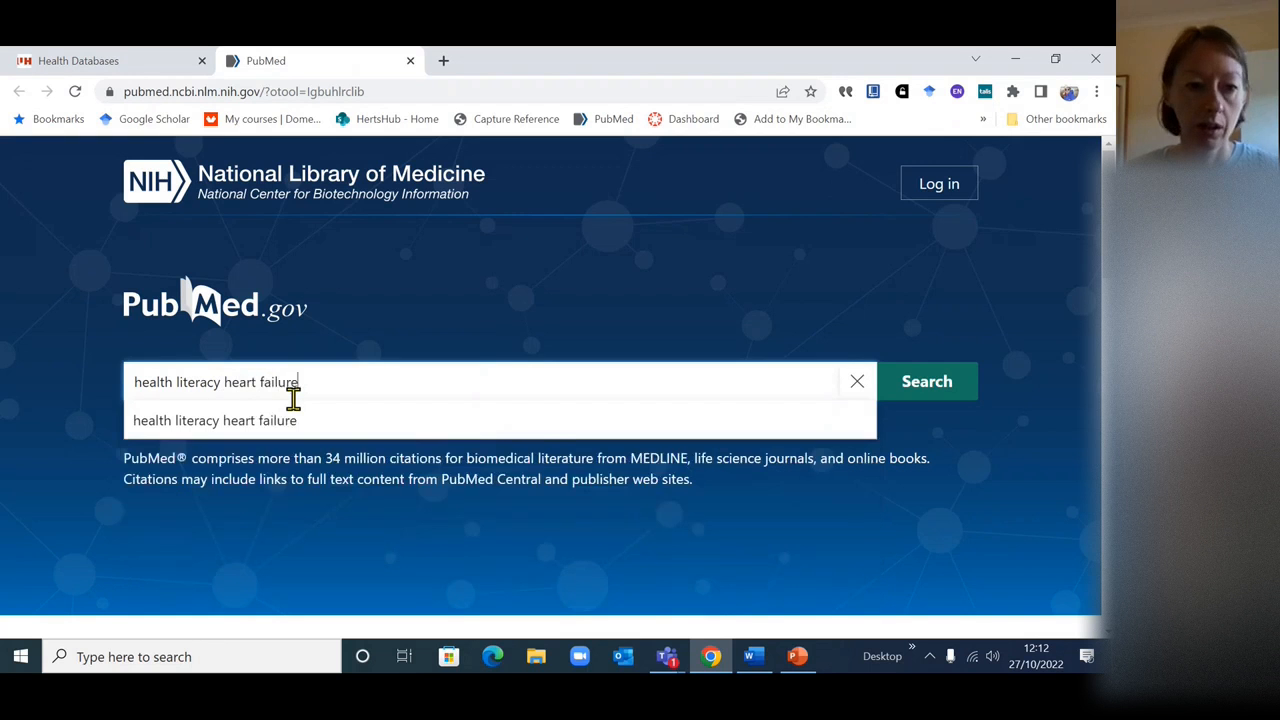
pyautogui.click(400, 333)
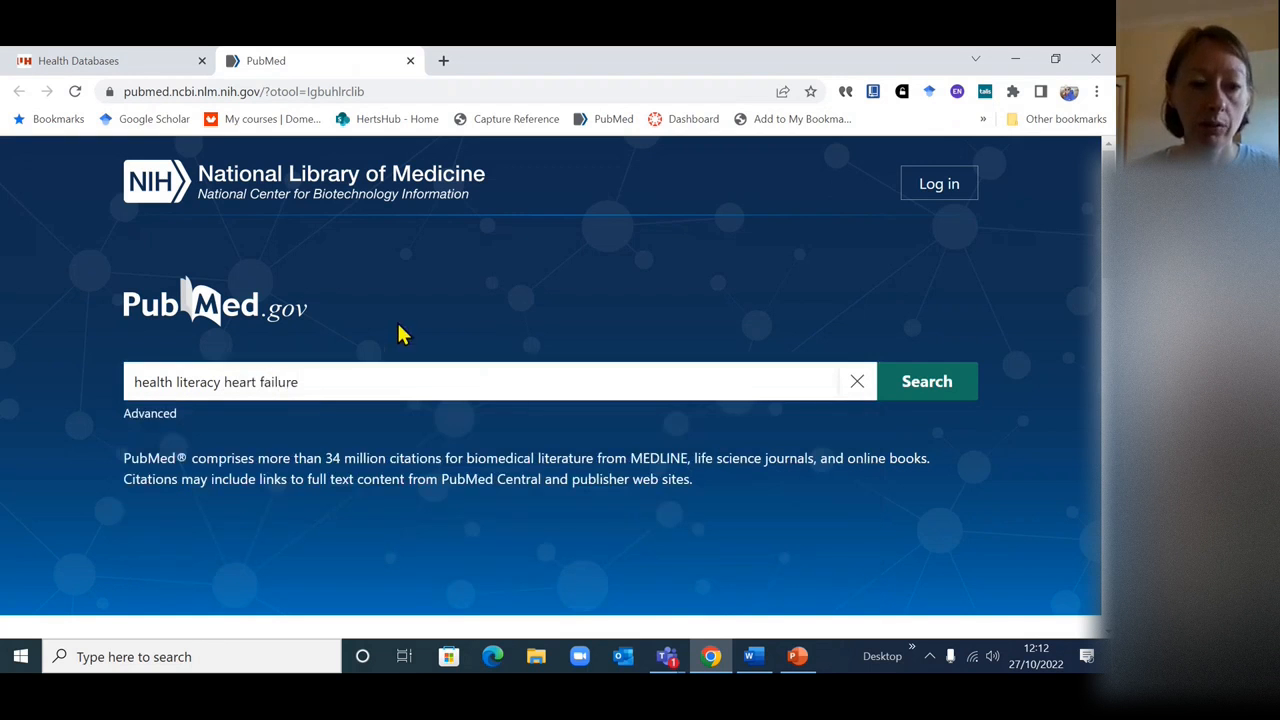
pyautogui.click(918, 385)
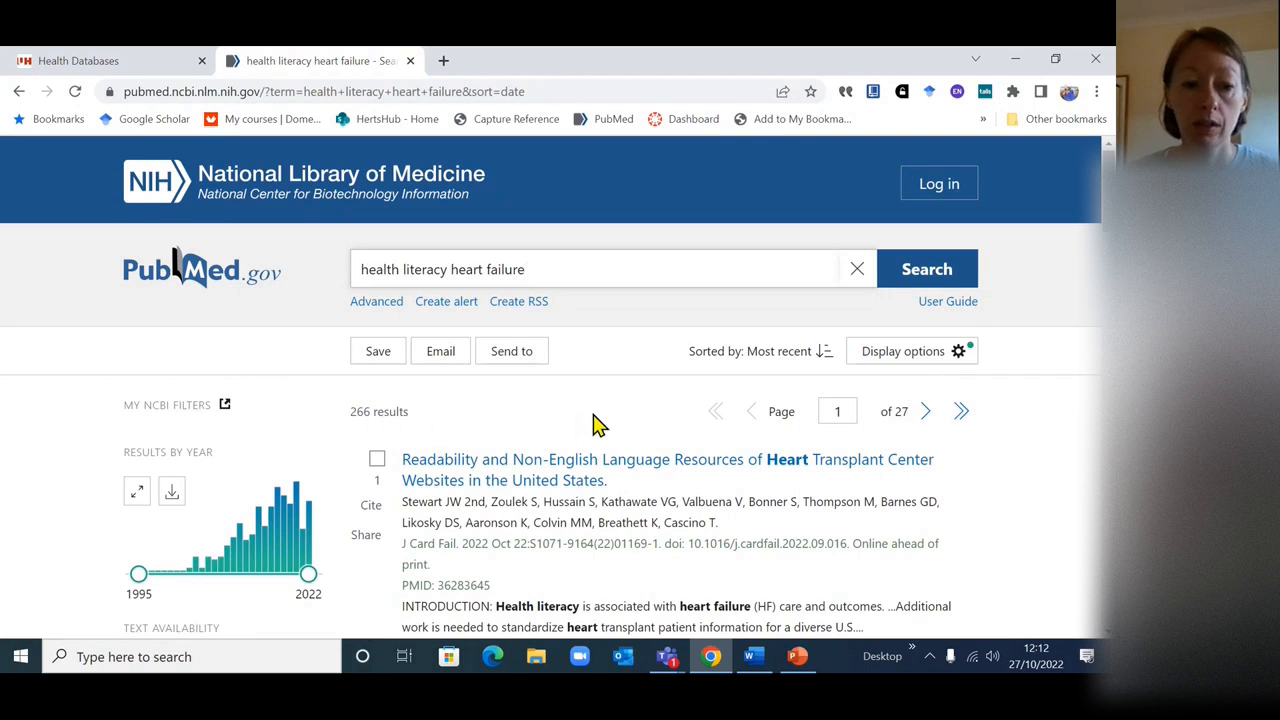
pyautogui.scroll(-3, 597, 425)
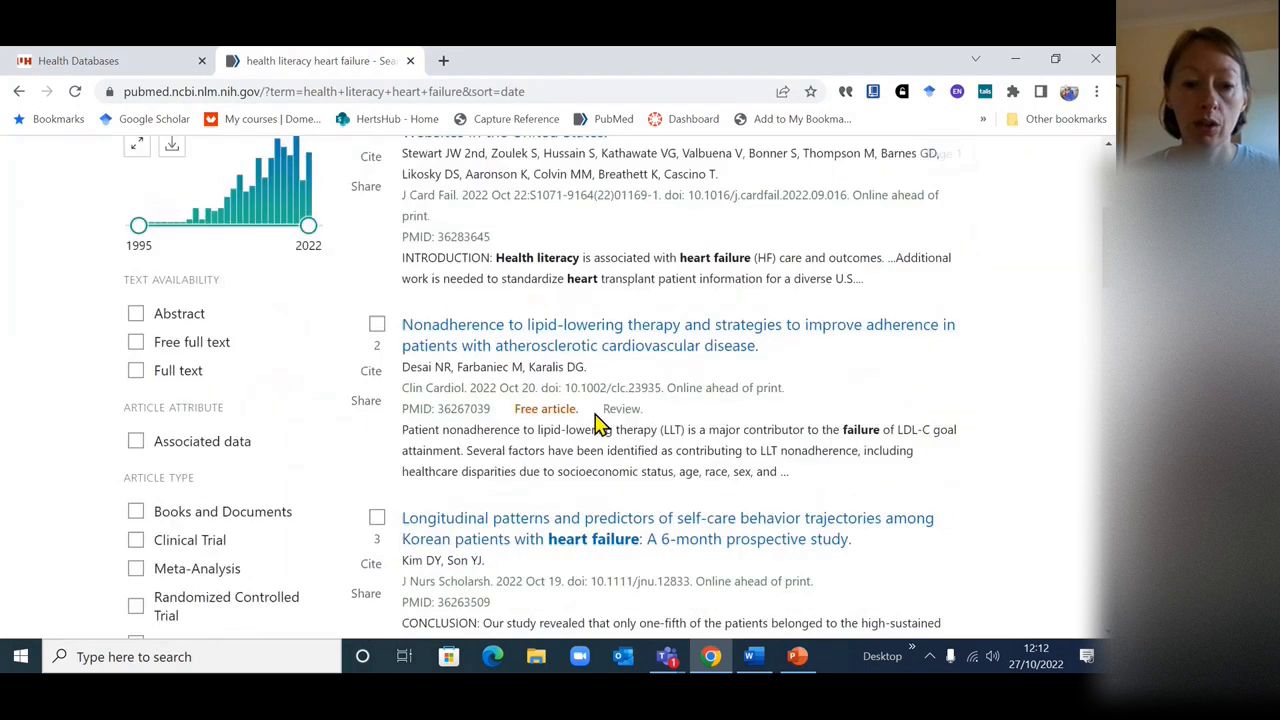
pyautogui.scroll(-2, 600, 420)
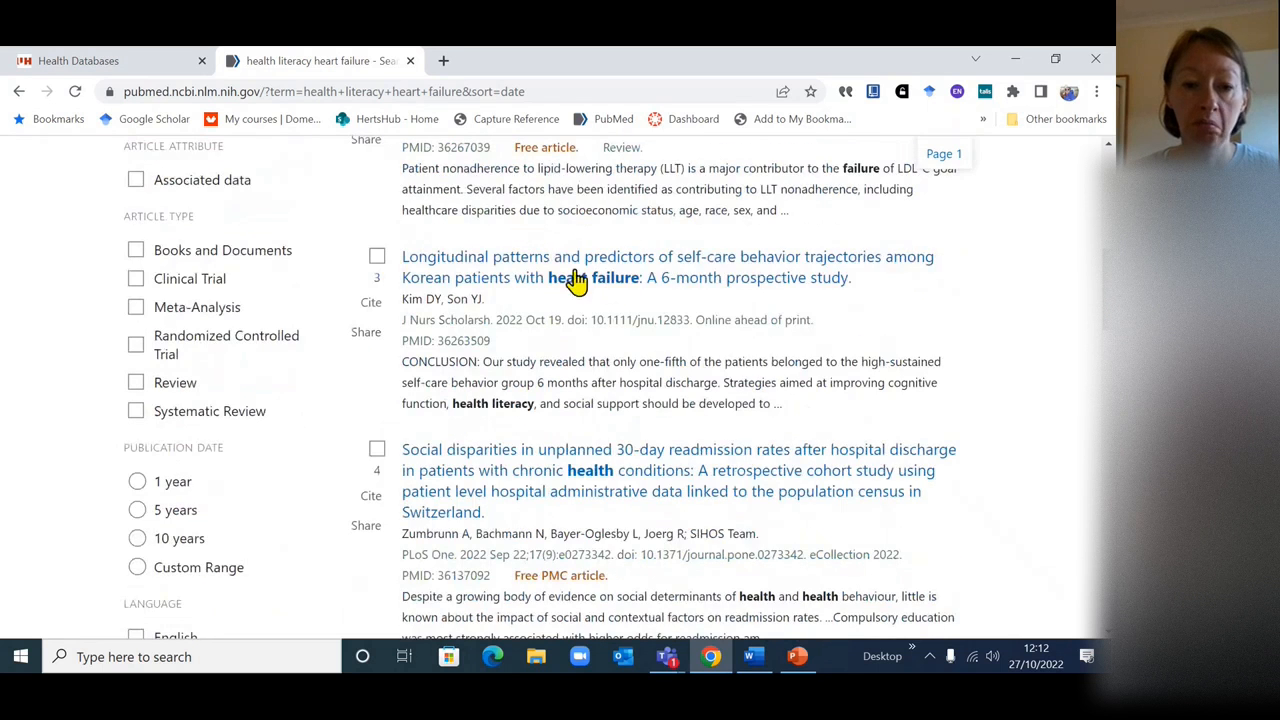
pyautogui.scroll(-3, 640, 320)
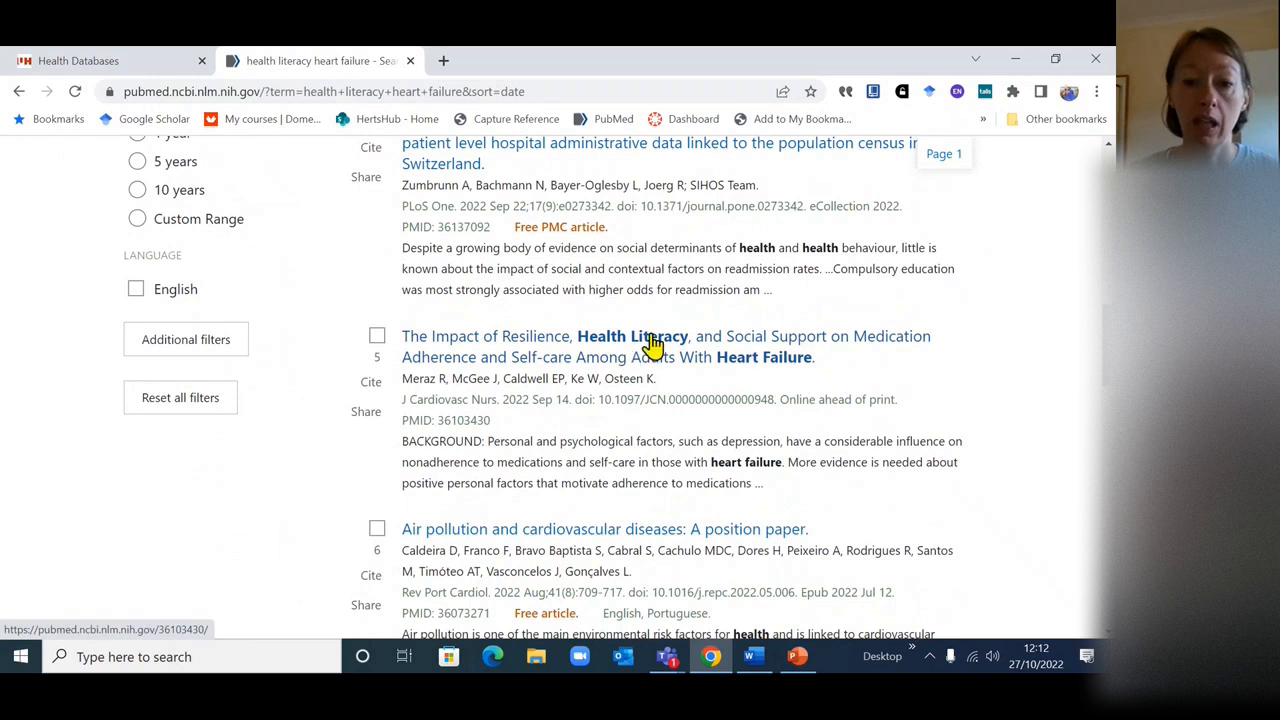
pyautogui.scroll(9, 843, 380)
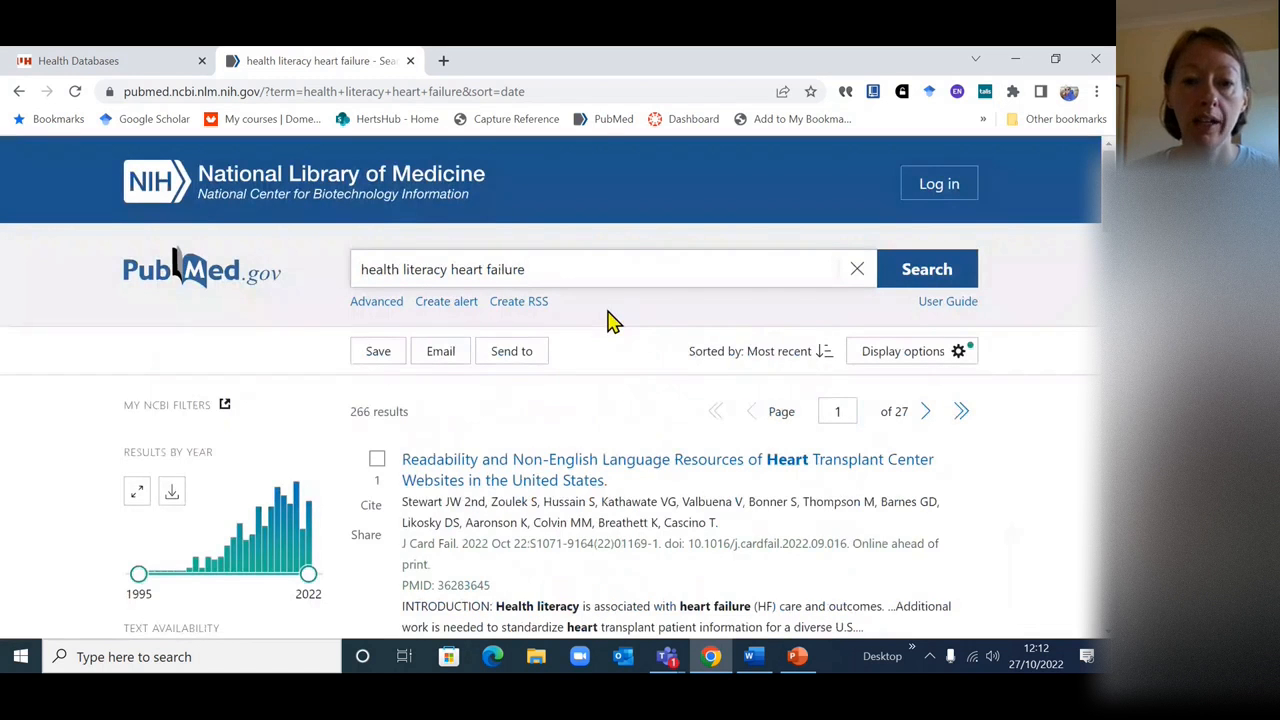
# Step: Revisit the PubMed home page, return to the search results and open the Advanced Search Builder
pyautogui.click(18, 93)
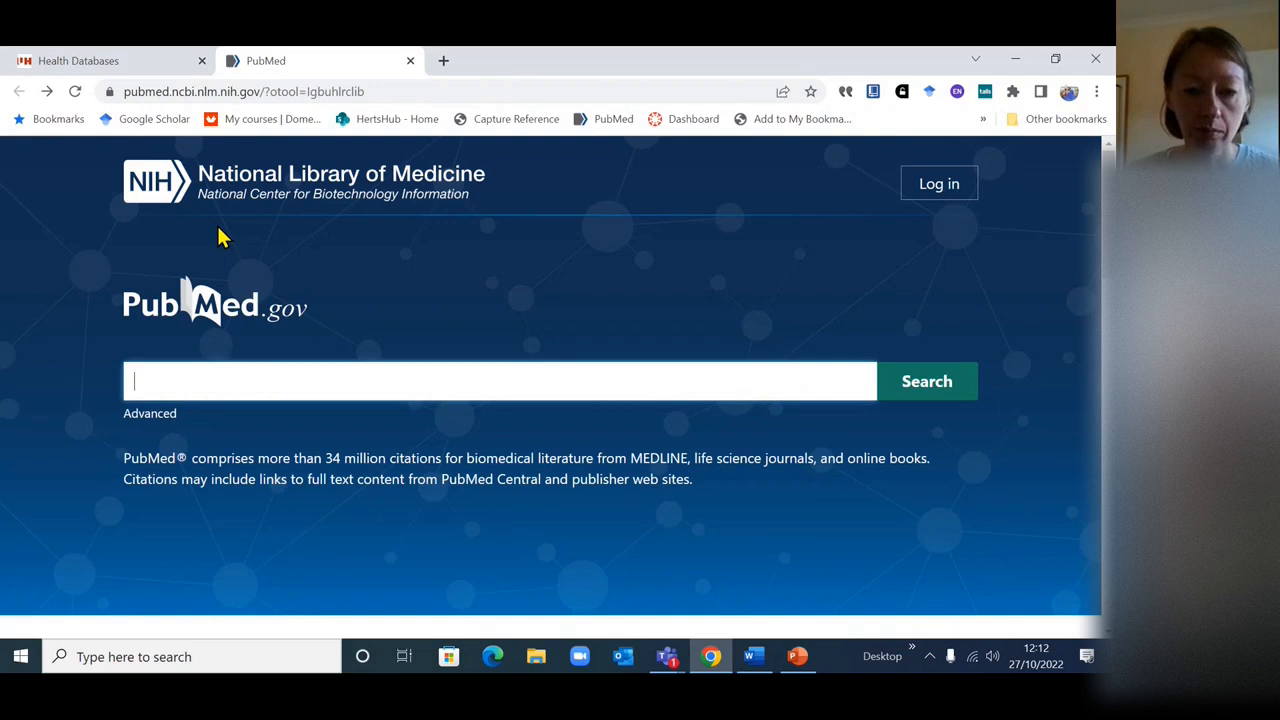
pyautogui.scroll(-1, 352, 232)
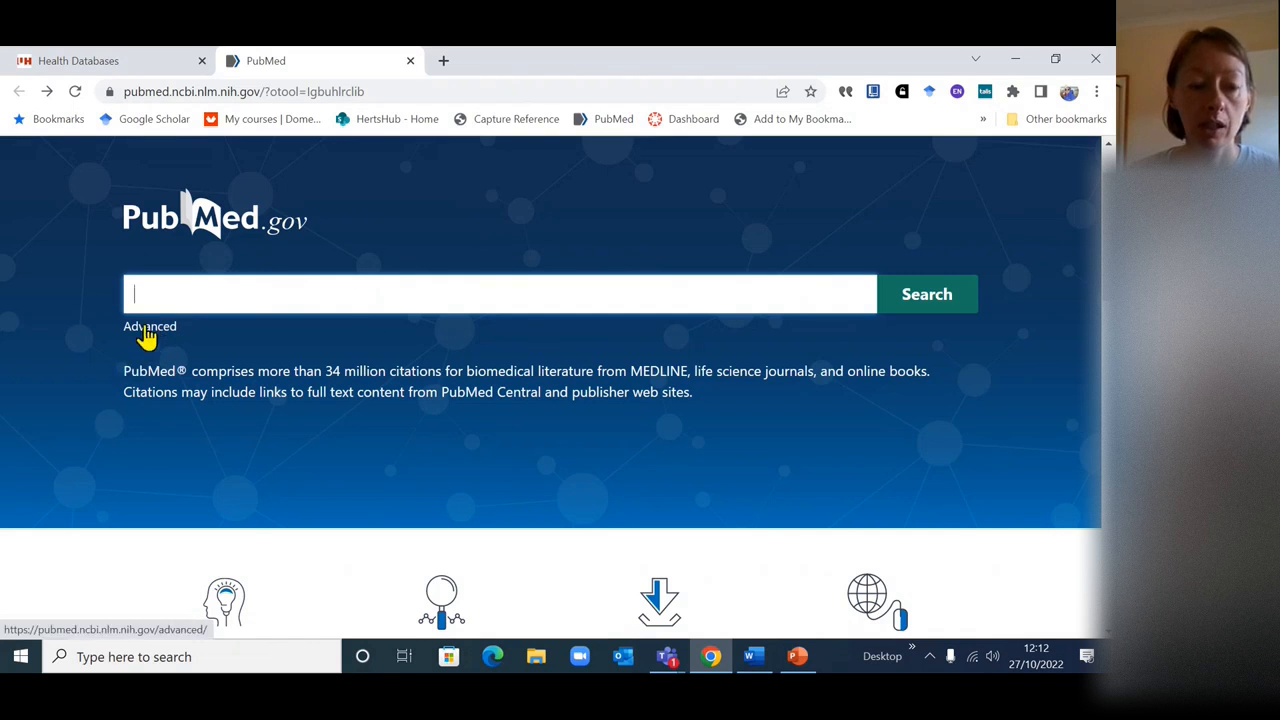
pyautogui.click(46, 91)
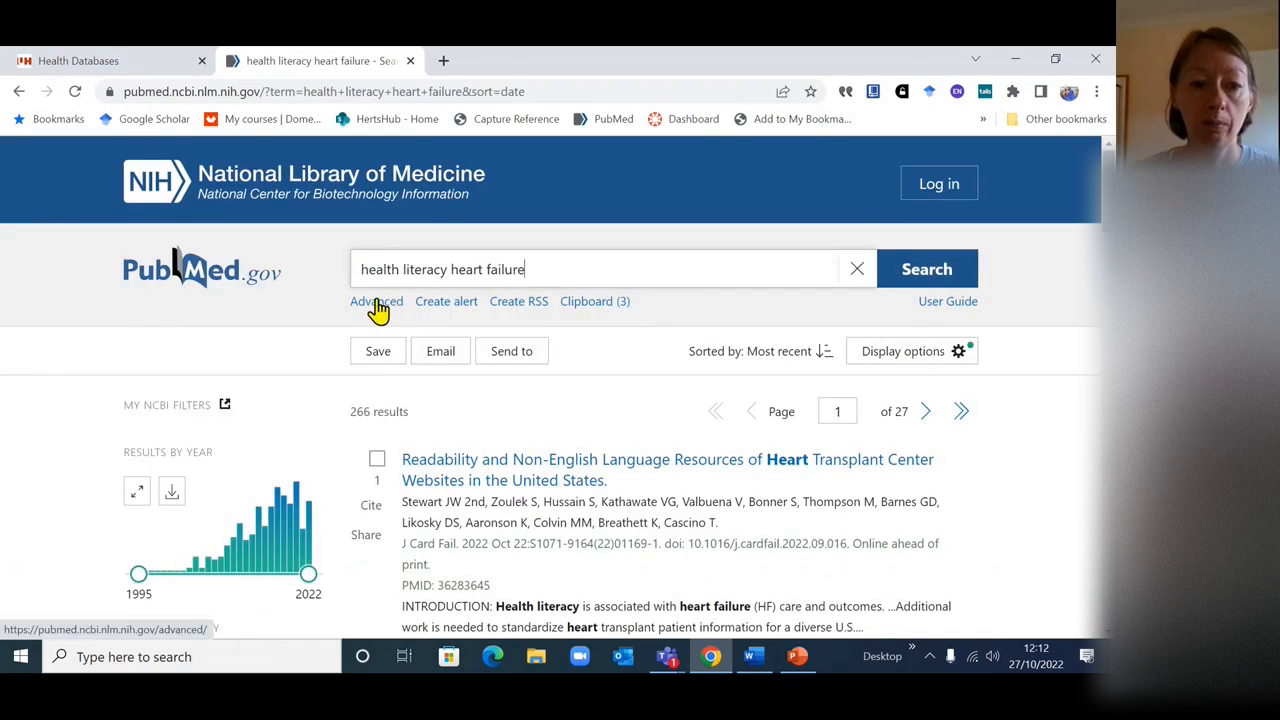
pyautogui.click(378, 305)
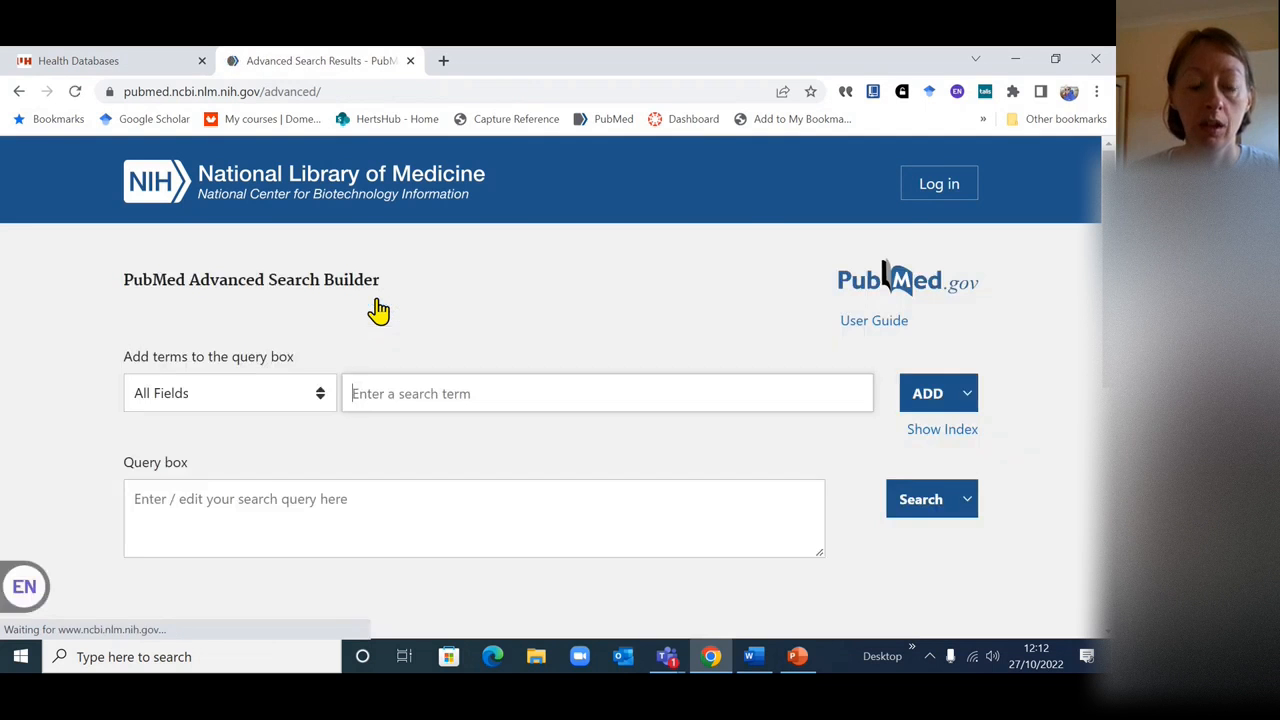
# Step: Delete the search history in the Advanced Search Builder
pyautogui.scroll(-3, 378, 310)
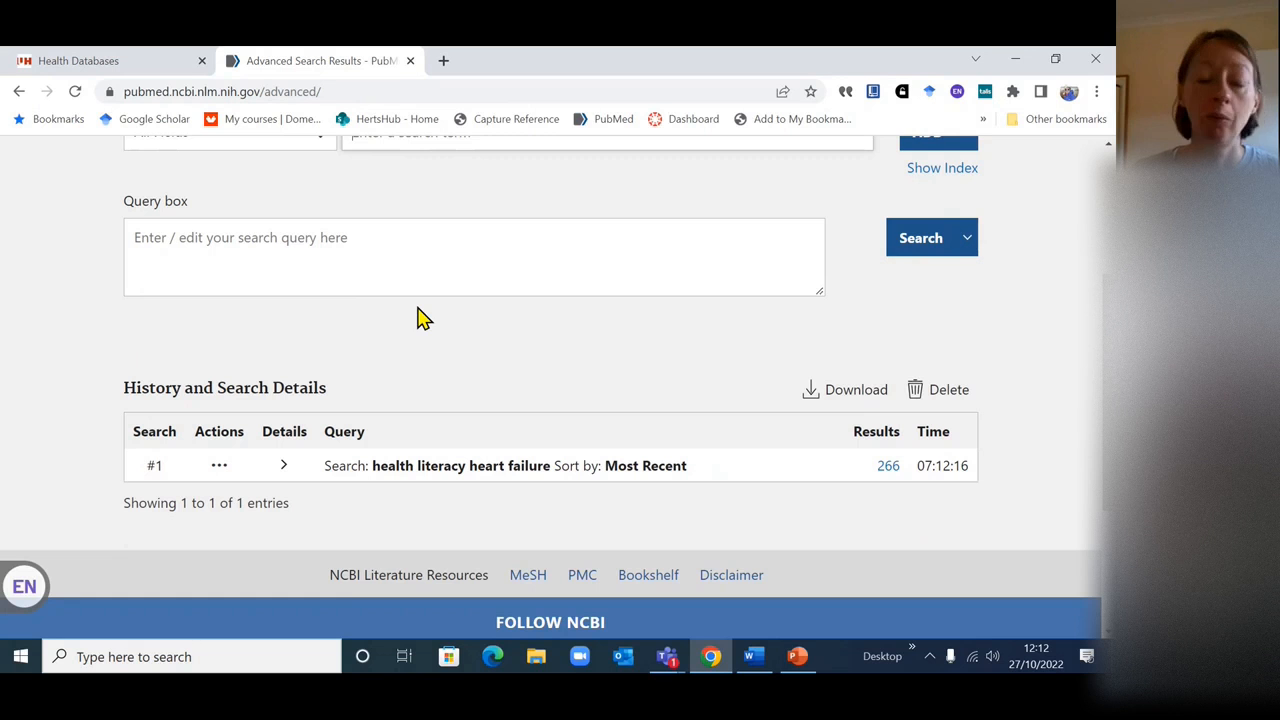
pyautogui.click(940, 397)
pyautogui.click(548, 408)
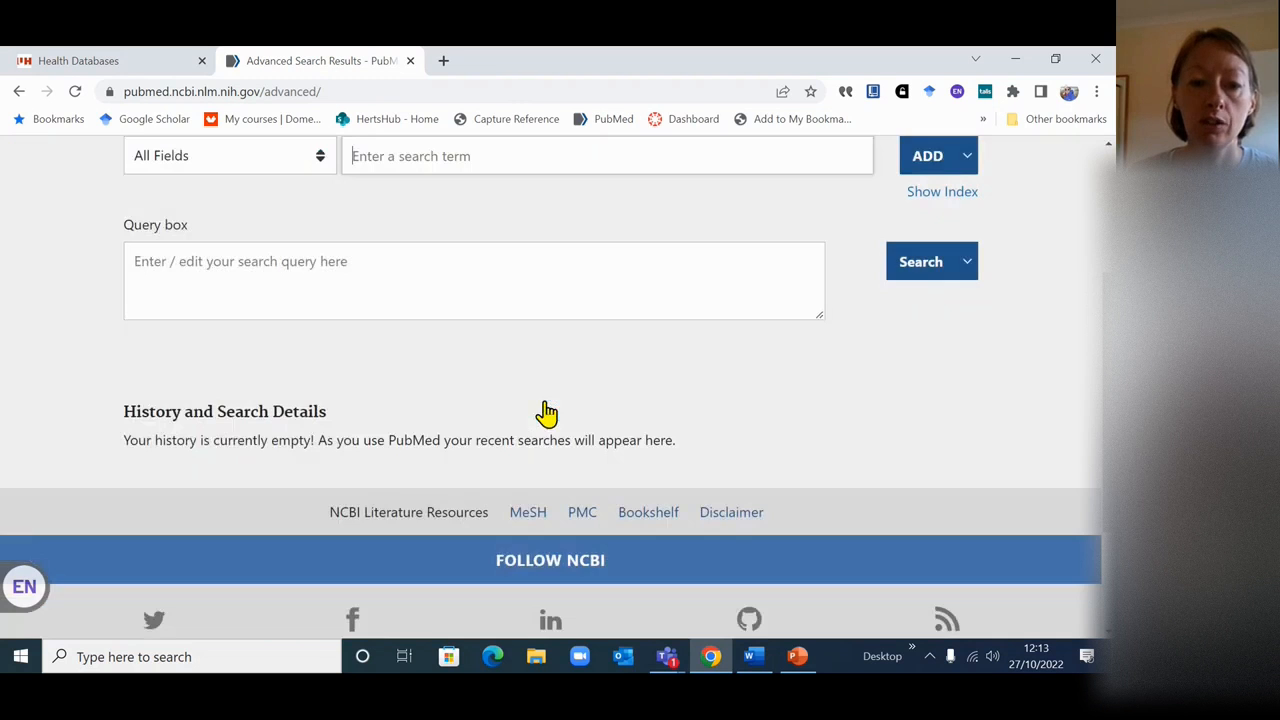
# Step: Set the search field for the query terms to Title/Abstract
pyautogui.scroll(2, 240, 450)
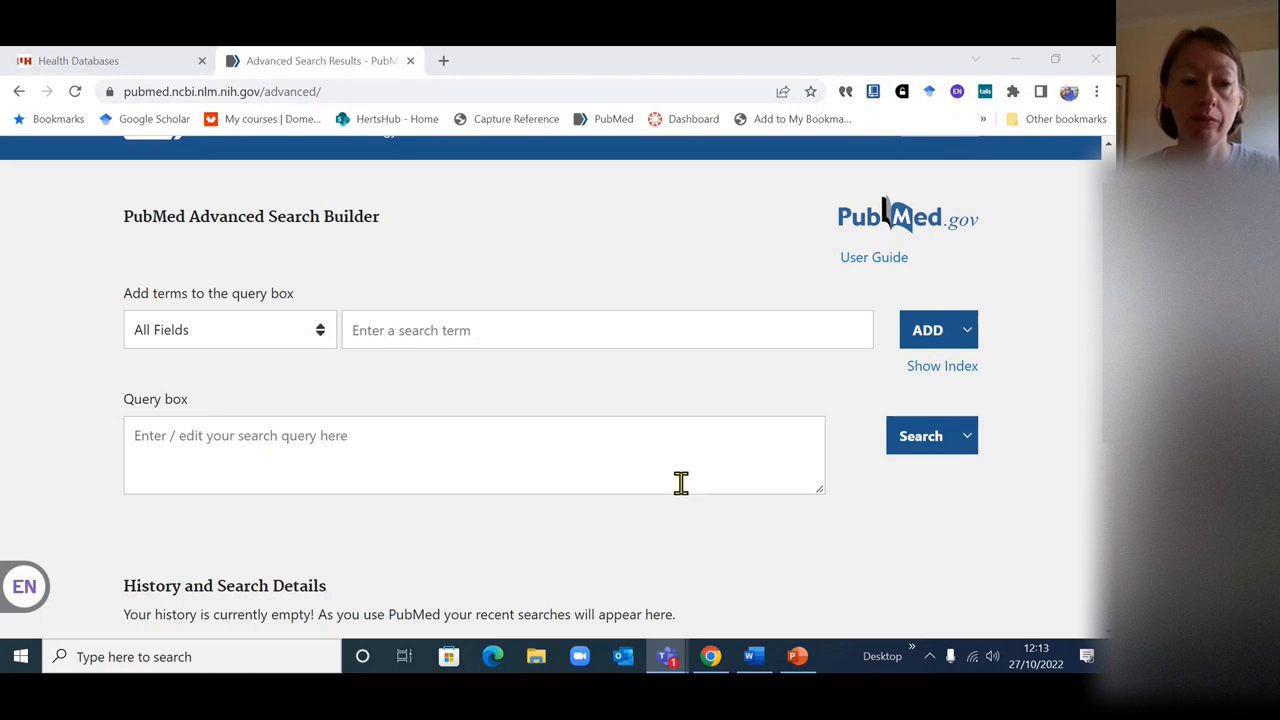
pyautogui.click(277, 338)
pyautogui.scroll(-4, 289, 382)
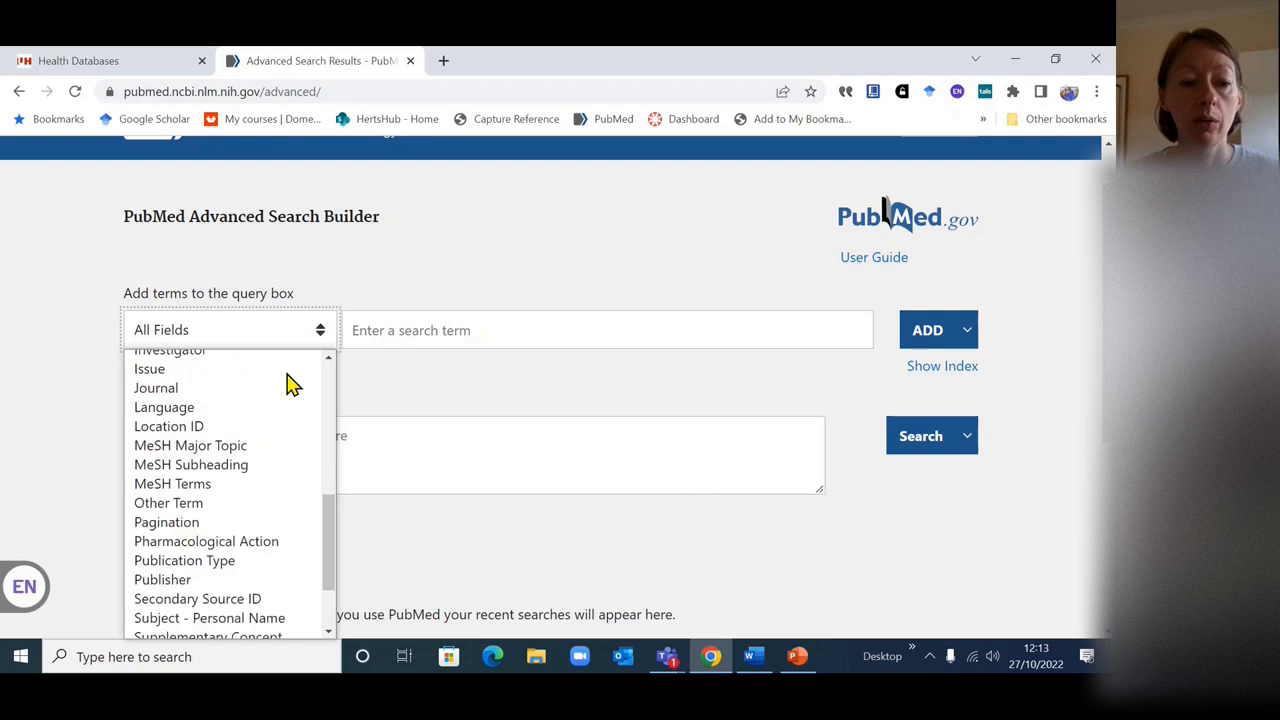
pyautogui.scroll(-3, 289, 382)
pyautogui.click(306, 597)
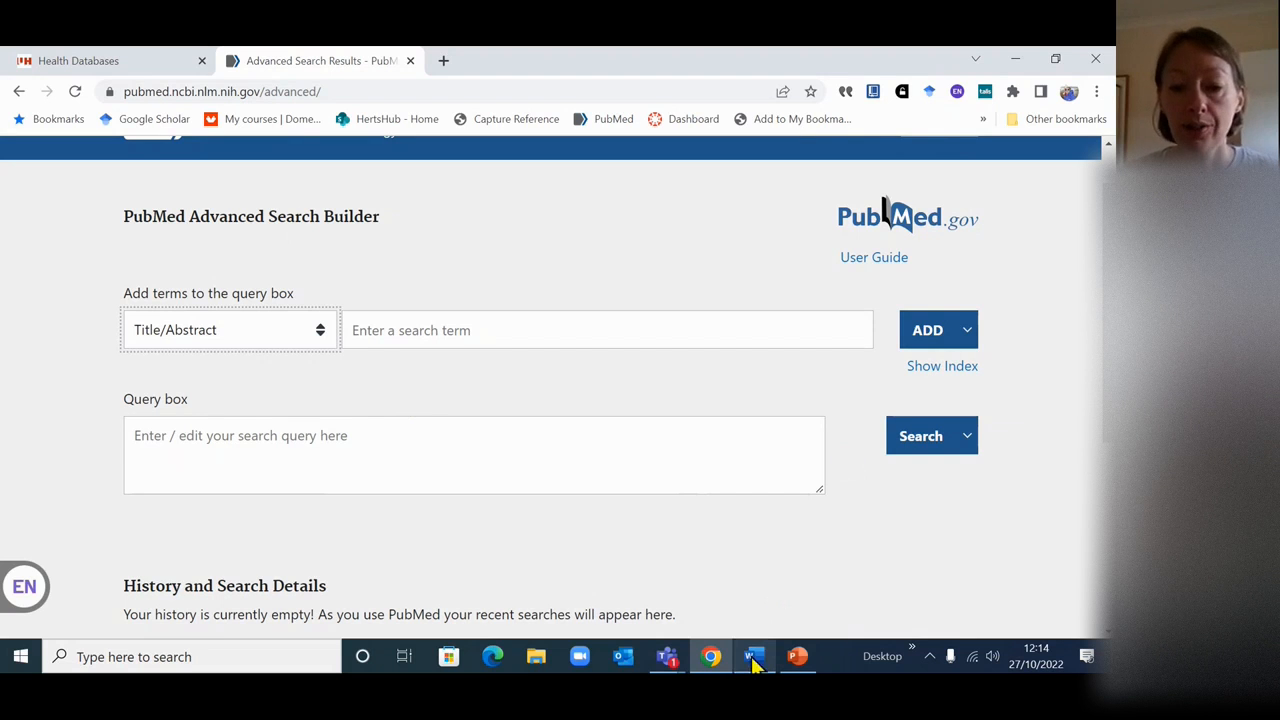
# Step: Copy the first search string, from "(new OR newly" to "AND (nurs*)", from the Word document into PubMed's search term field
pyautogui.moveTo(755, 665)
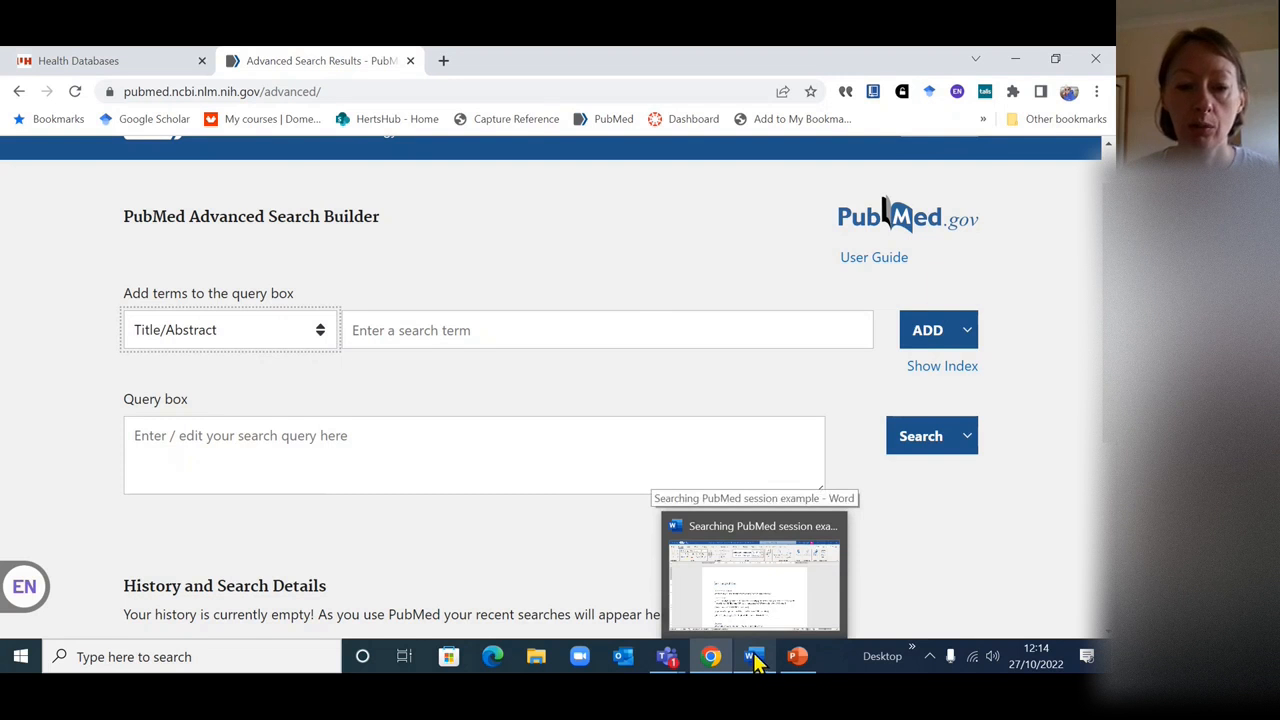
pyautogui.click(755, 660)
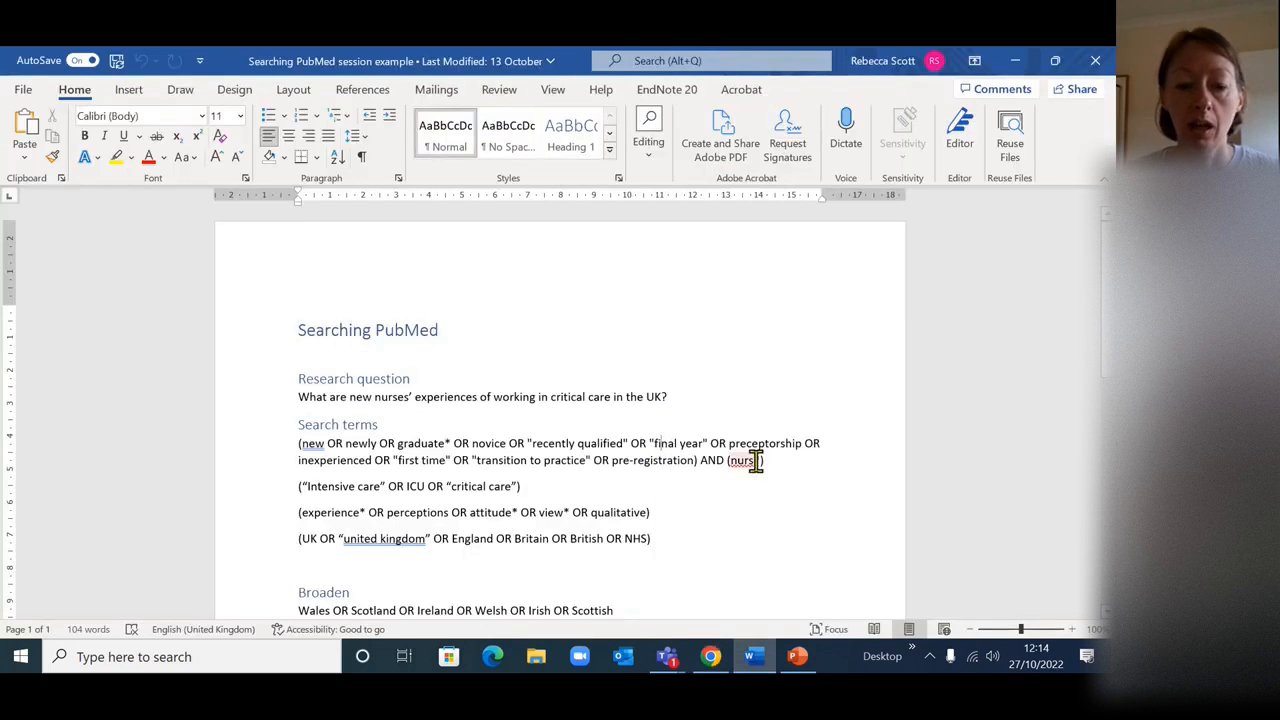
pyautogui.click(787, 460)
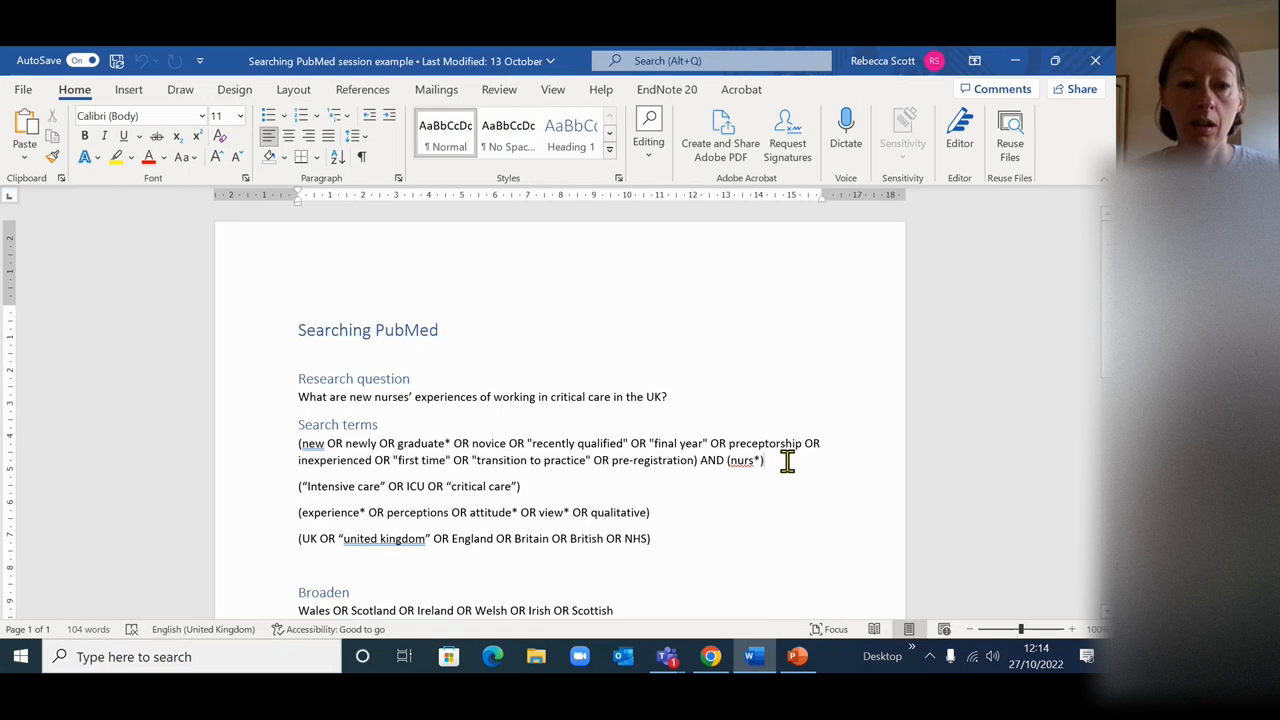
pyautogui.moveTo(787, 460); pyautogui.dragTo(250, 440)
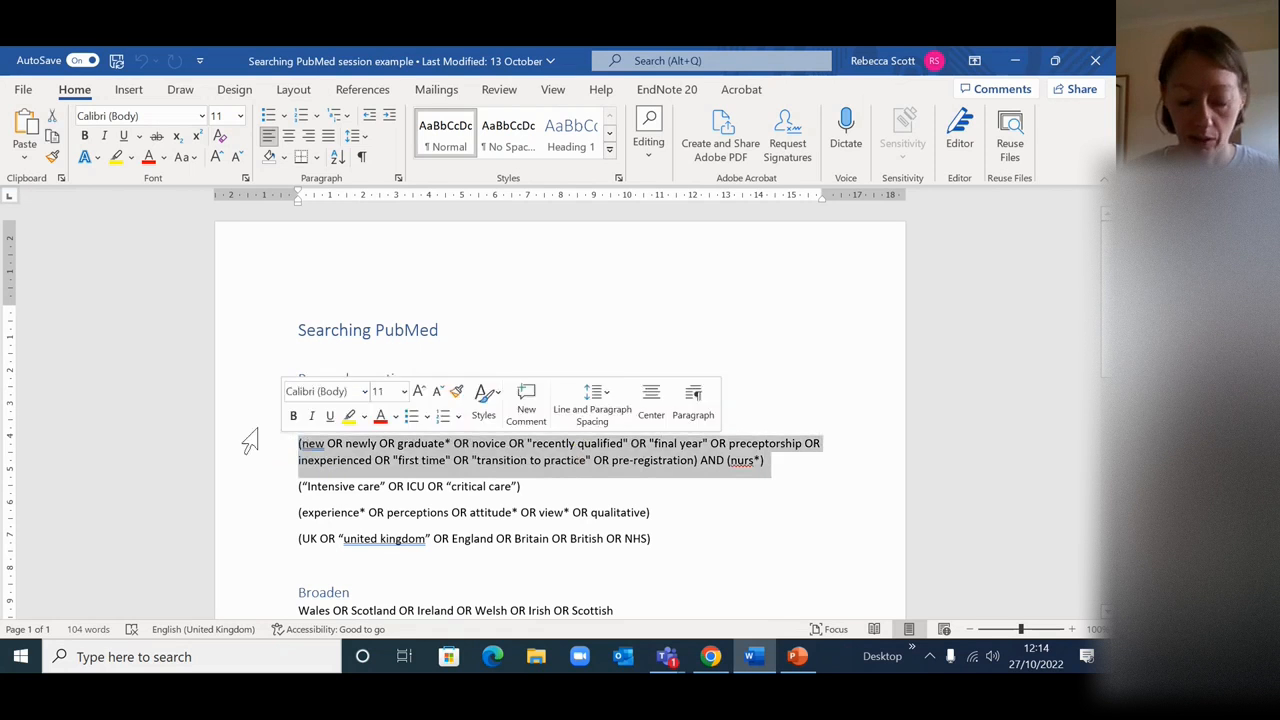
pyautogui.click(1015, 60)
pyautogui.click(474, 330)
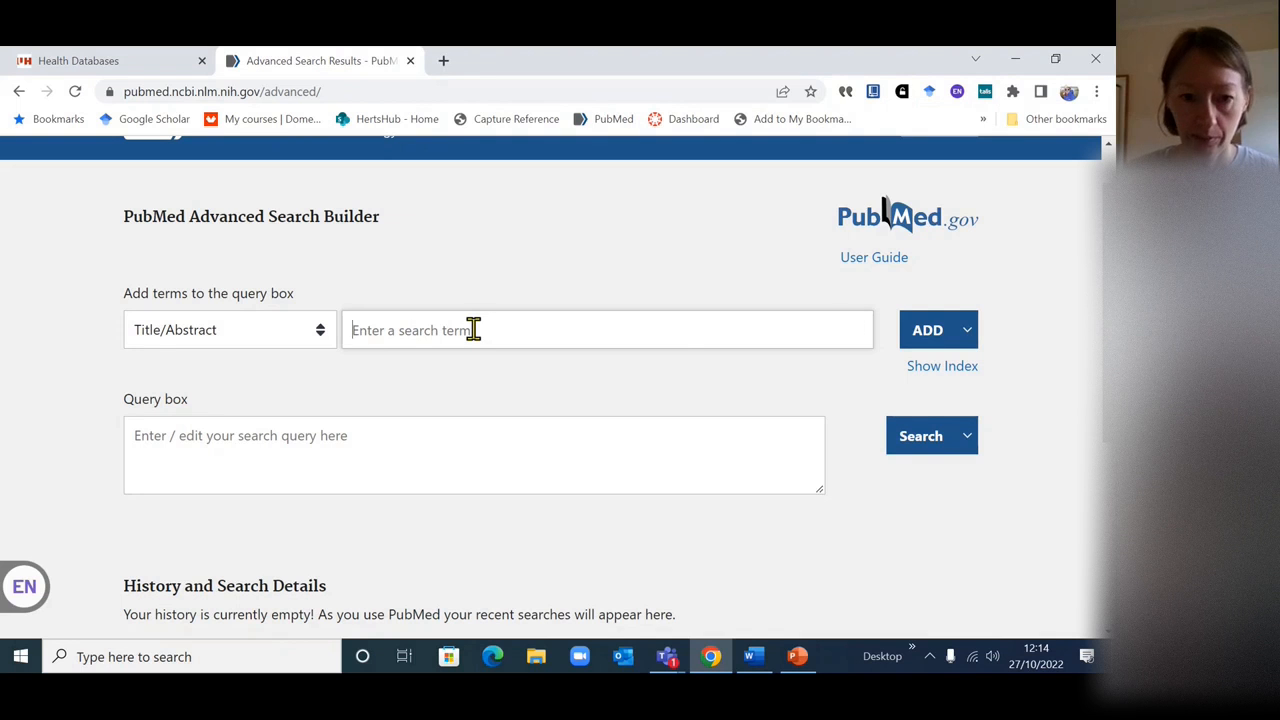
pyautogui.hotkey('ctrl', 'v')
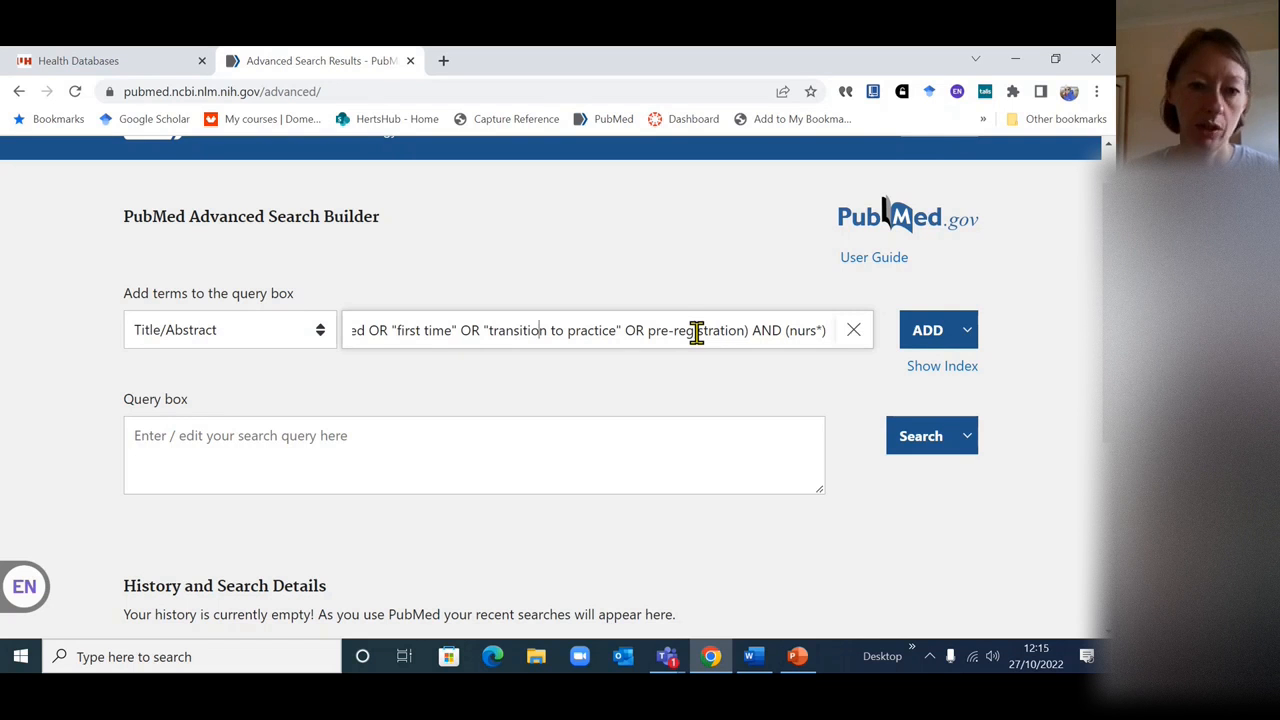
# Step: Examine the quoted phrases such as "first time" in the pasted search string, working back to its beginning
pyautogui.moveTo(397, 330); pyautogui.dragTo(451, 330)
pyautogui.click(444, 332)
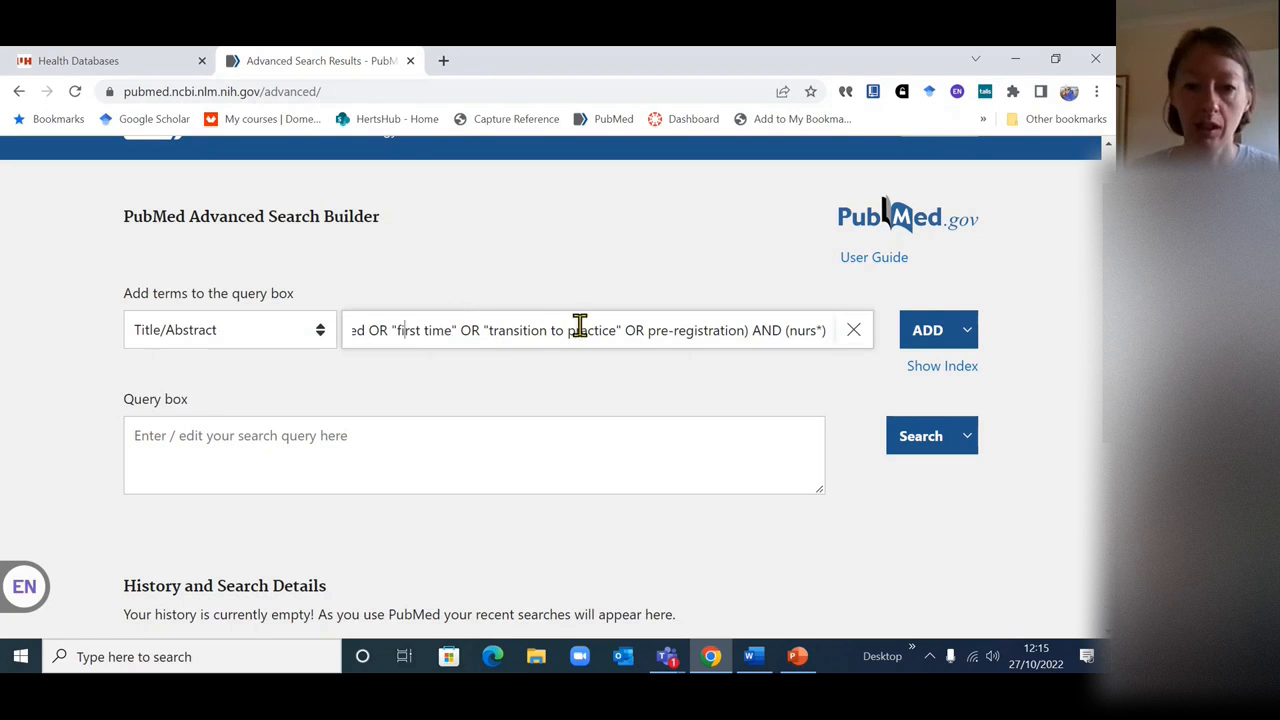
pyautogui.press('Left')
pyautogui.press('Left')
pyautogui.press('Left')
pyautogui.press('Left')
pyautogui.press('Left')
pyautogui.press('Left')
pyautogui.press('Left')
pyautogui.press('Left')
pyautogui.press('Left')
pyautogui.press('Left')
pyautogui.press('Left')
pyautogui.press('Left')
pyautogui.press('Left')
pyautogui.press('Left')
pyautogui.press('Left')
pyautogui.press('Left')
pyautogui.press('Left')
pyautogui.press('Left')
pyautogui.press('Left')
pyautogui.press('Left')
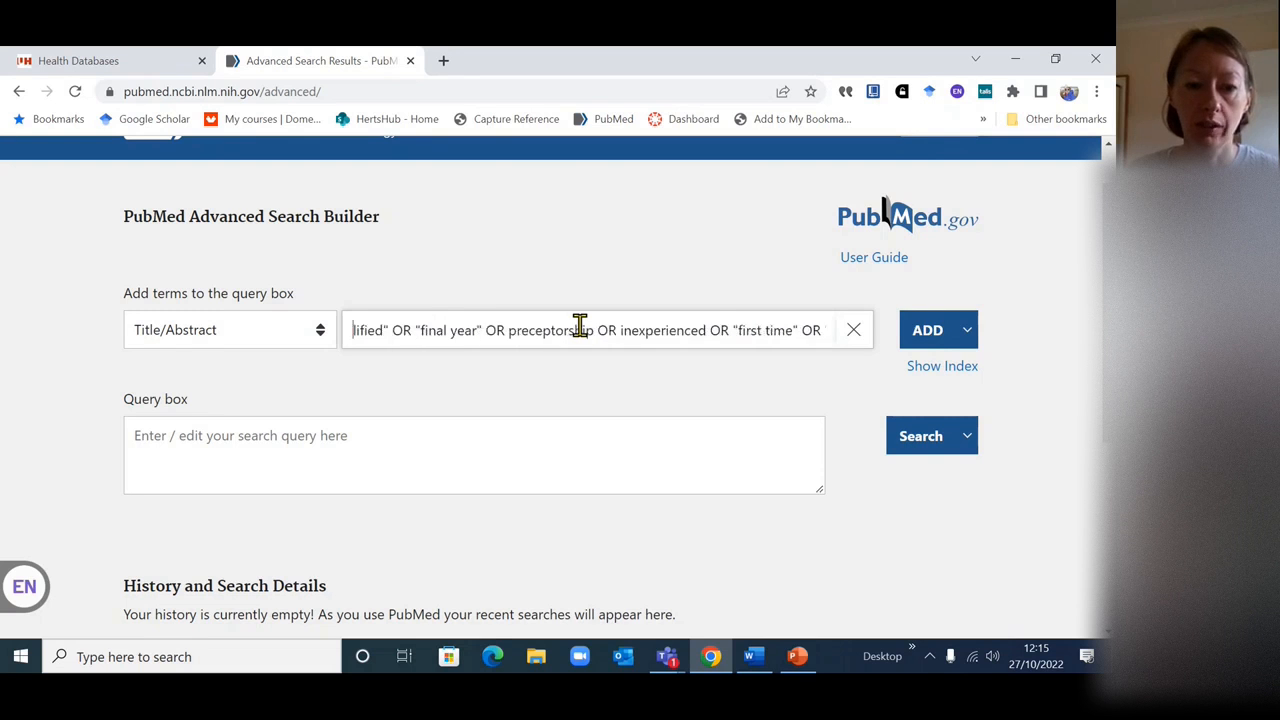
pyautogui.press('Left')
pyautogui.press('Left')
pyautogui.press('Left')
pyautogui.press('Left')
pyautogui.press('Left')
pyautogui.press('Left')
pyautogui.press('Left')
pyautogui.press('Left')
pyautogui.press('Left')
pyautogui.press('Left')
pyautogui.press('Left')
pyautogui.press('Left')
pyautogui.press('Left')
pyautogui.press('Left')
pyautogui.press('Left')
pyautogui.press('Left')
pyautogui.press('Left')
pyautogui.press('Left')
pyautogui.press('Left')
pyautogui.press('Left')
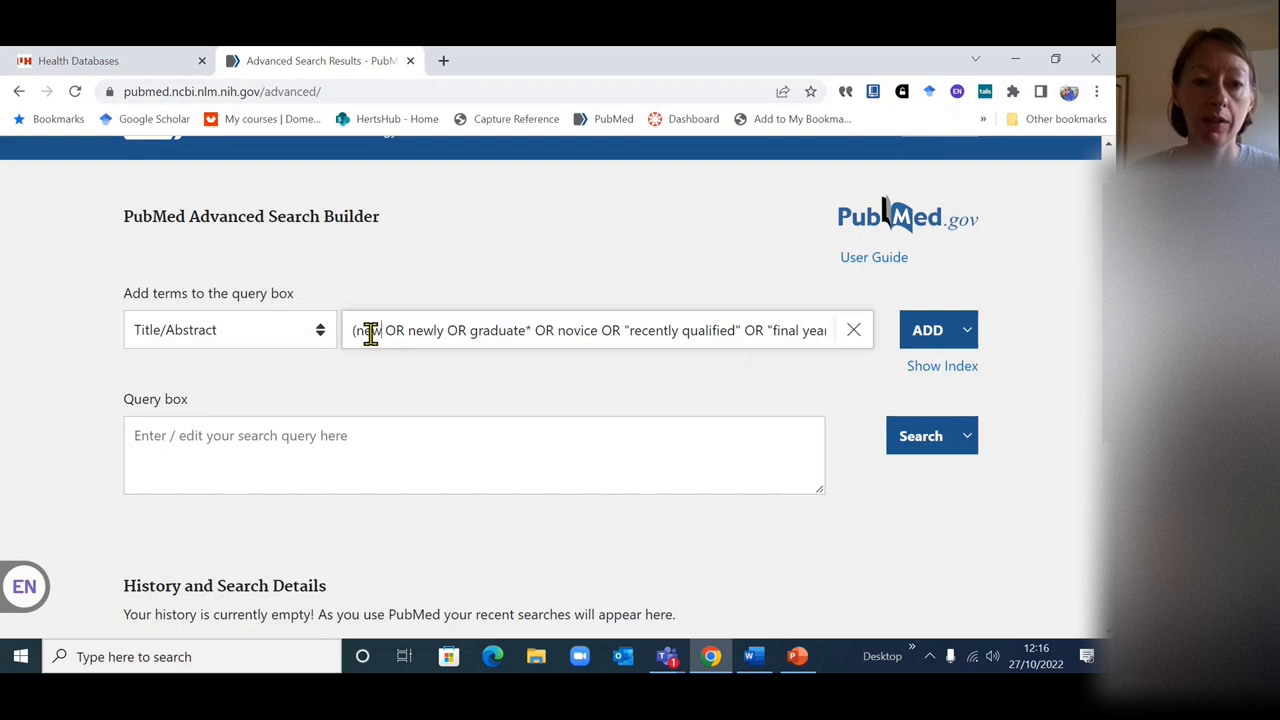
# Step: Read through the pasted search string from "new" to "(nurs*)", checking the OR and AND combinations and truncated terms
pyautogui.moveTo(358, 333); pyautogui.dragTo(386, 336)
pyautogui.click(386, 336)
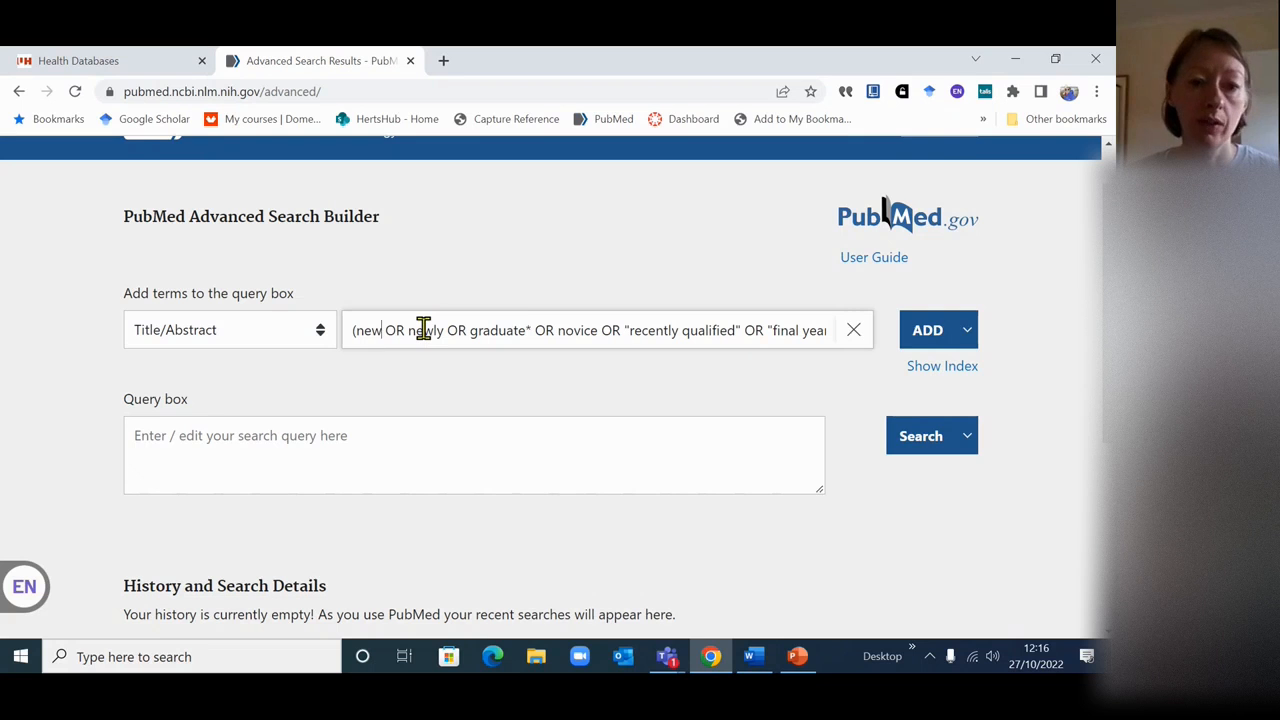
pyautogui.press('Right')
pyautogui.press('Right')
pyautogui.press('Right')
pyautogui.press('Right')
pyautogui.press('Right')
pyautogui.press('Right')
pyautogui.press('Right')
pyautogui.press('Right')
pyautogui.press('Right')
pyautogui.press('Right')
pyautogui.press('Right')
pyautogui.press('Right')
pyautogui.press('Right')
pyautogui.press('Right')
pyautogui.press('Right')
pyautogui.press('Right')
pyautogui.press('Right')
pyautogui.press('Right')
pyautogui.press('Right')
pyautogui.press('Right')
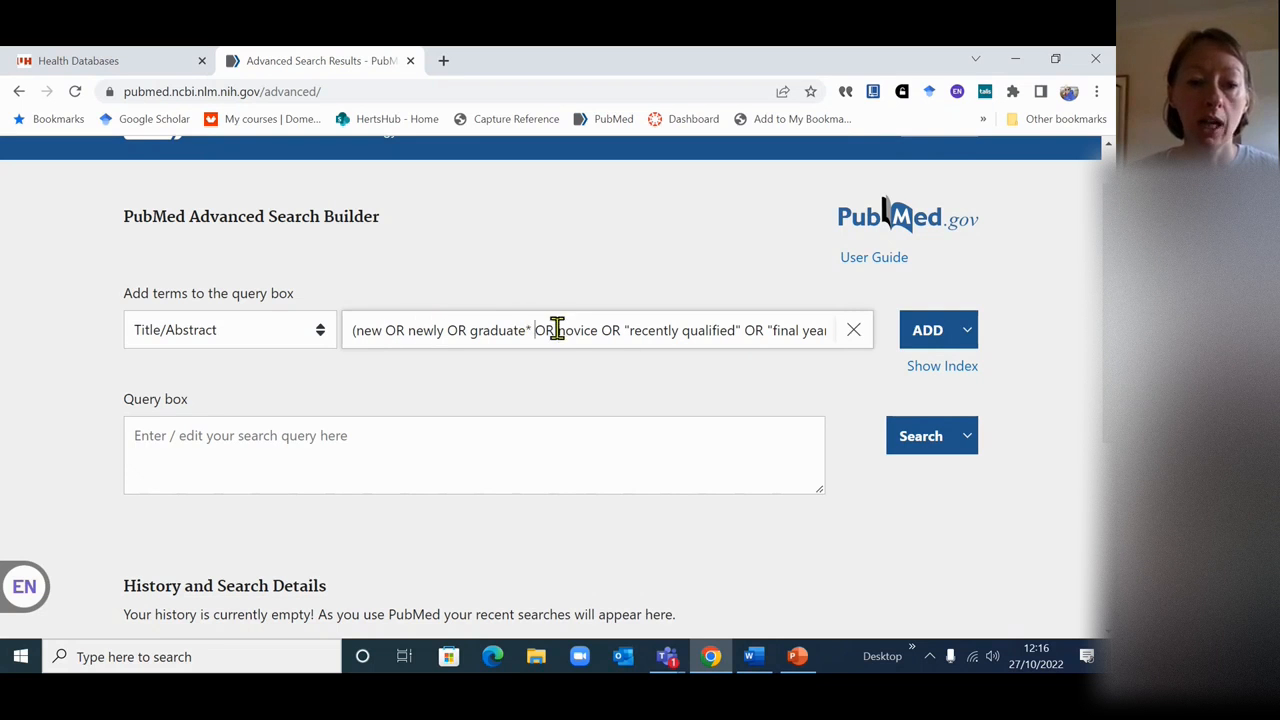
pyautogui.press('Right')
pyautogui.press('Right')
pyautogui.press('Right')
pyautogui.press('Right')
pyautogui.press('Right')
pyautogui.press('Right')
pyautogui.press('Right')
pyautogui.press('Right')
pyautogui.press('Right')
pyautogui.press('Right')
pyautogui.press('Right')
pyautogui.press('Right')
pyautogui.press('Right')
pyautogui.press('Right')
pyautogui.press('Right')
pyautogui.press('Right')
pyautogui.press('Right')
pyautogui.press('Right')
pyautogui.press('Right')
pyautogui.press('Right')
pyautogui.press('Right')
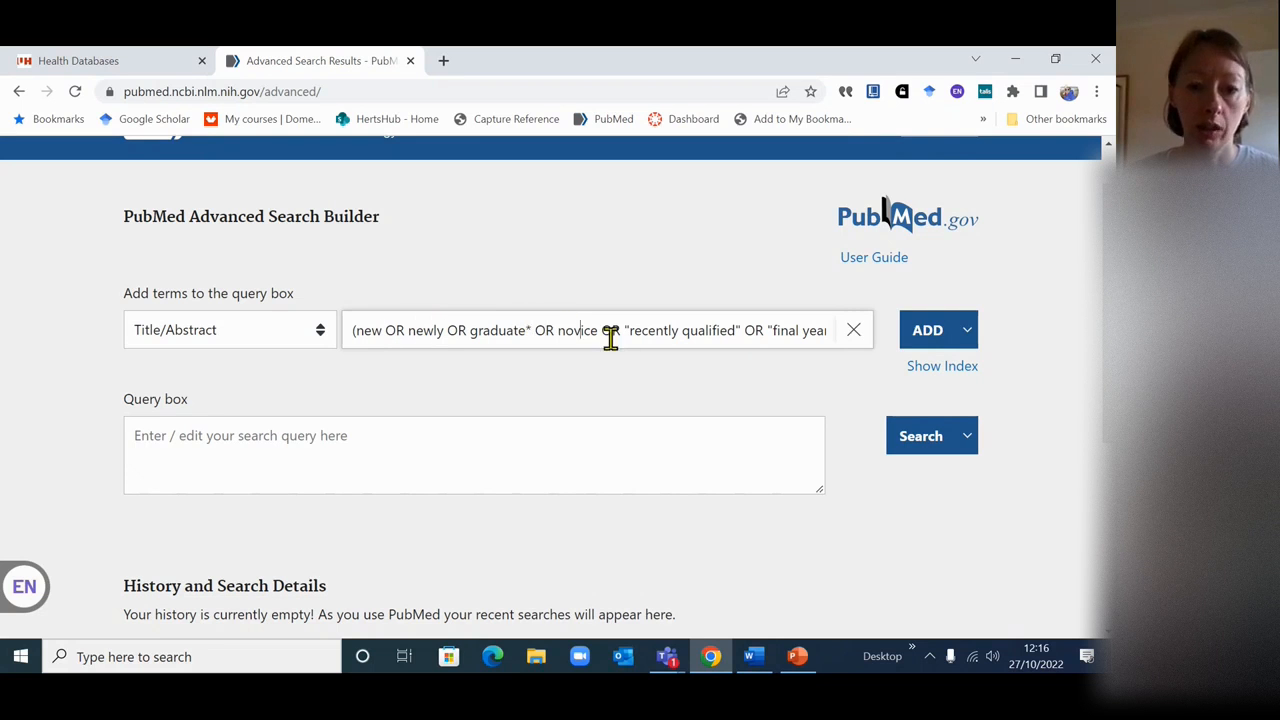
pyautogui.press('Right')
pyautogui.press('Right')
pyautogui.press('Right')
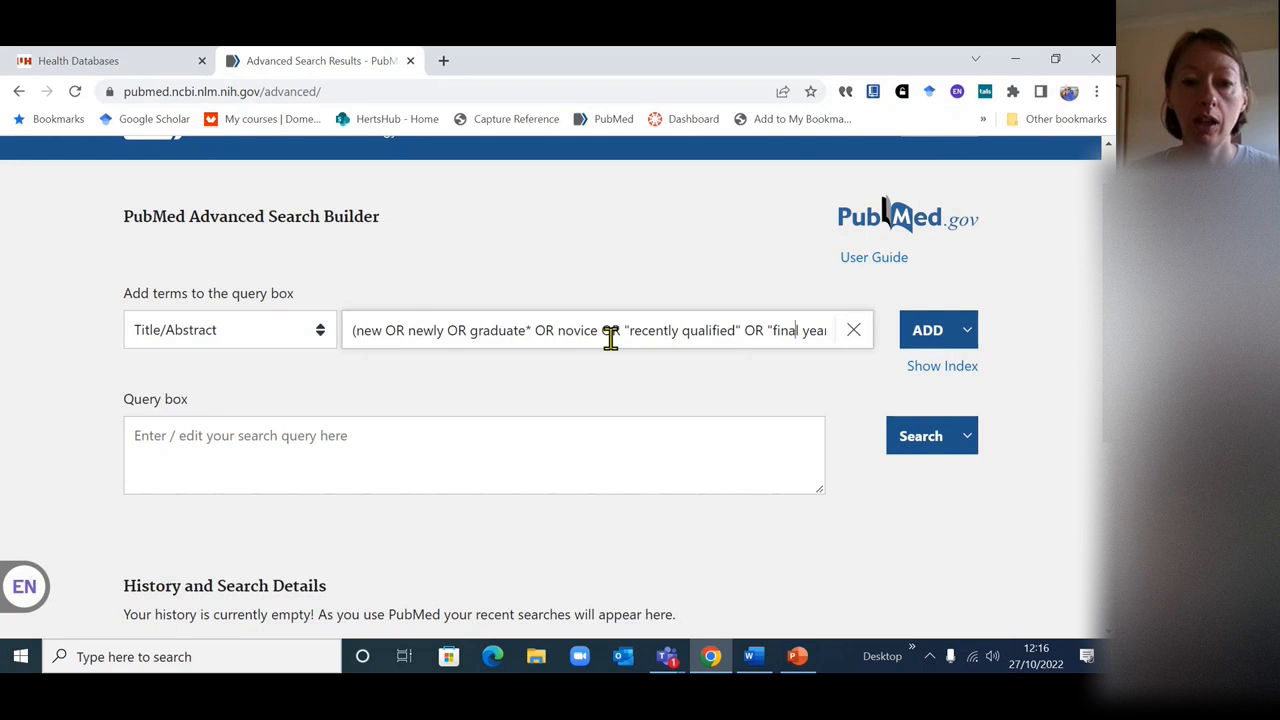
pyautogui.press('Right')
pyautogui.press('Right')
pyautogui.press('Right')
pyautogui.press('Right')
pyautogui.press('Right')
pyautogui.press('Right')
pyautogui.press('Right')
pyautogui.press('Right')
pyautogui.press('Right')
pyautogui.press('Right')
pyautogui.press('Right')
pyautogui.press('Right')
pyautogui.press('Right')
pyautogui.press('Right')
pyautogui.press('Right')
pyautogui.press('Right')
pyautogui.press('Right')
pyautogui.press('Right')
pyautogui.press('Right')
pyautogui.press('Right')
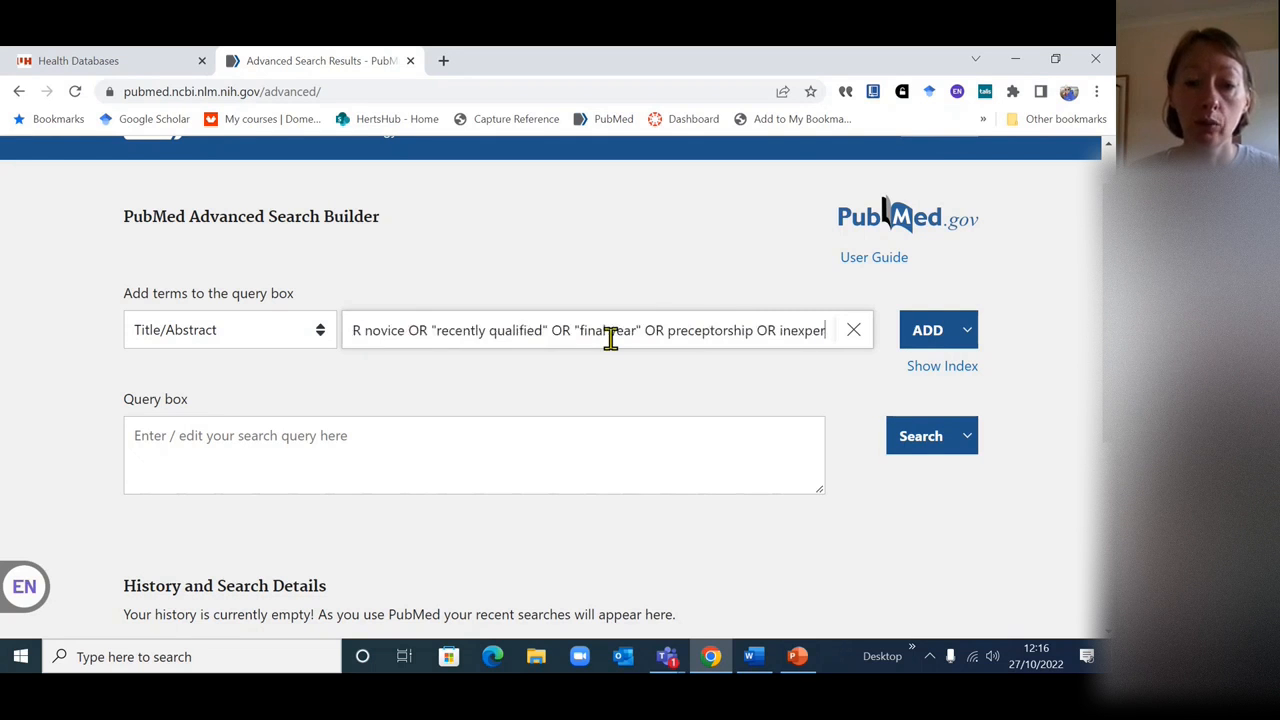
pyautogui.press('Right')
pyautogui.press('Right')
pyautogui.press('Right')
pyautogui.press('Right')
pyautogui.press('Right')
pyautogui.press('Right')
pyautogui.press('Right')
pyautogui.press('Right')
pyautogui.press('Right')
pyautogui.press('Right')
pyautogui.press('Right')
pyautogui.press('Right')
pyautogui.press('Right')
pyautogui.press('Right')
pyautogui.press('Right')
pyautogui.press('Right')
pyautogui.press('Right')
pyautogui.press('Right')
pyautogui.press('Right')
pyautogui.press('Right')
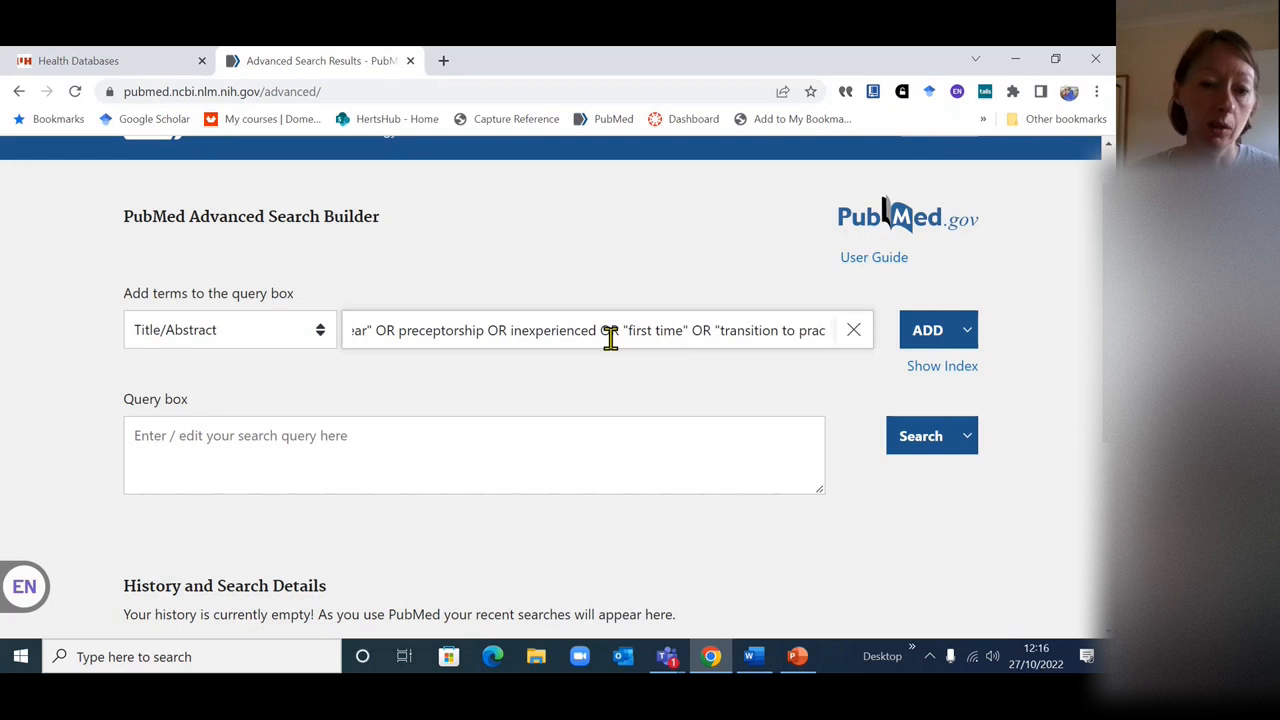
pyautogui.press('Right')
pyautogui.press('Right')
pyautogui.press('Right')
pyautogui.press('Right')
pyautogui.press('Right')
pyautogui.press('Right')
pyautogui.press('Right')
pyautogui.press('Right')
pyautogui.press('Right')
pyautogui.press('Right')
pyautogui.press('Right')
pyautogui.press('Right')
pyautogui.press('Right')
pyautogui.press('Right')
pyautogui.press('Right')
pyautogui.press('Right')
pyautogui.press('Right')
pyautogui.press('Right')
pyautogui.press('Right')
pyautogui.press('Right')
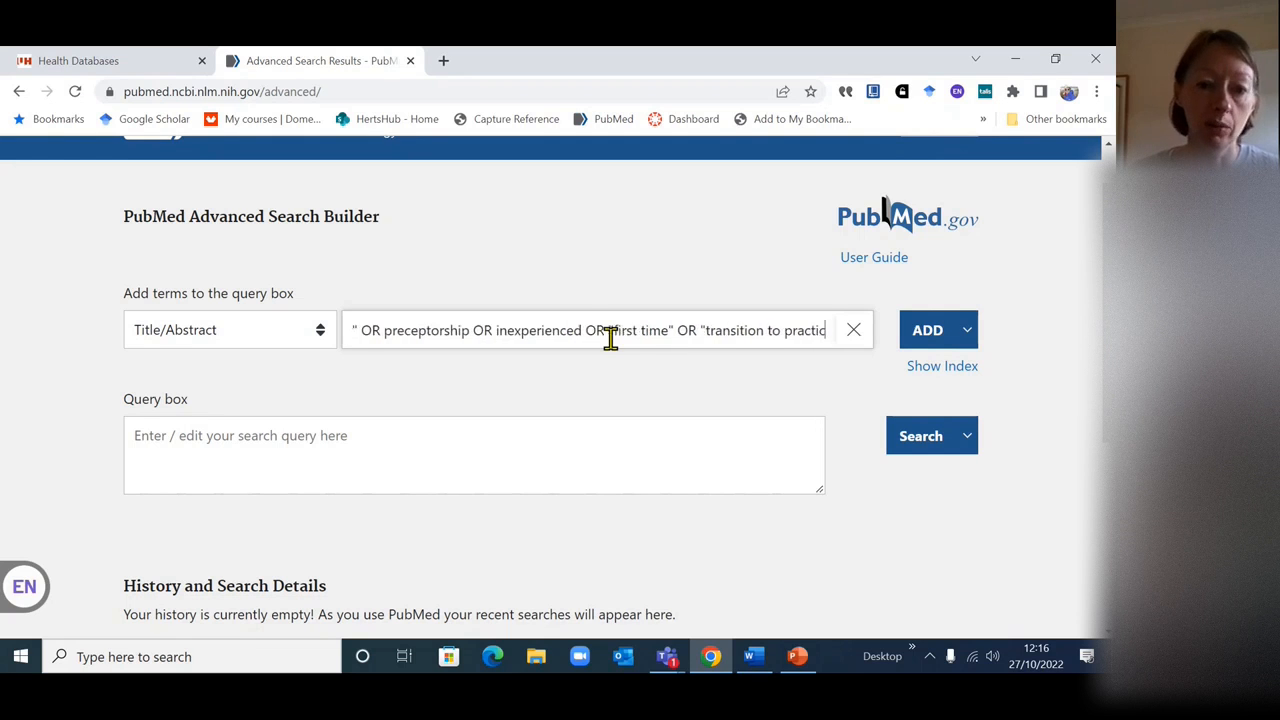
pyautogui.press('Right')
pyautogui.press('Right')
pyautogui.press('Right')
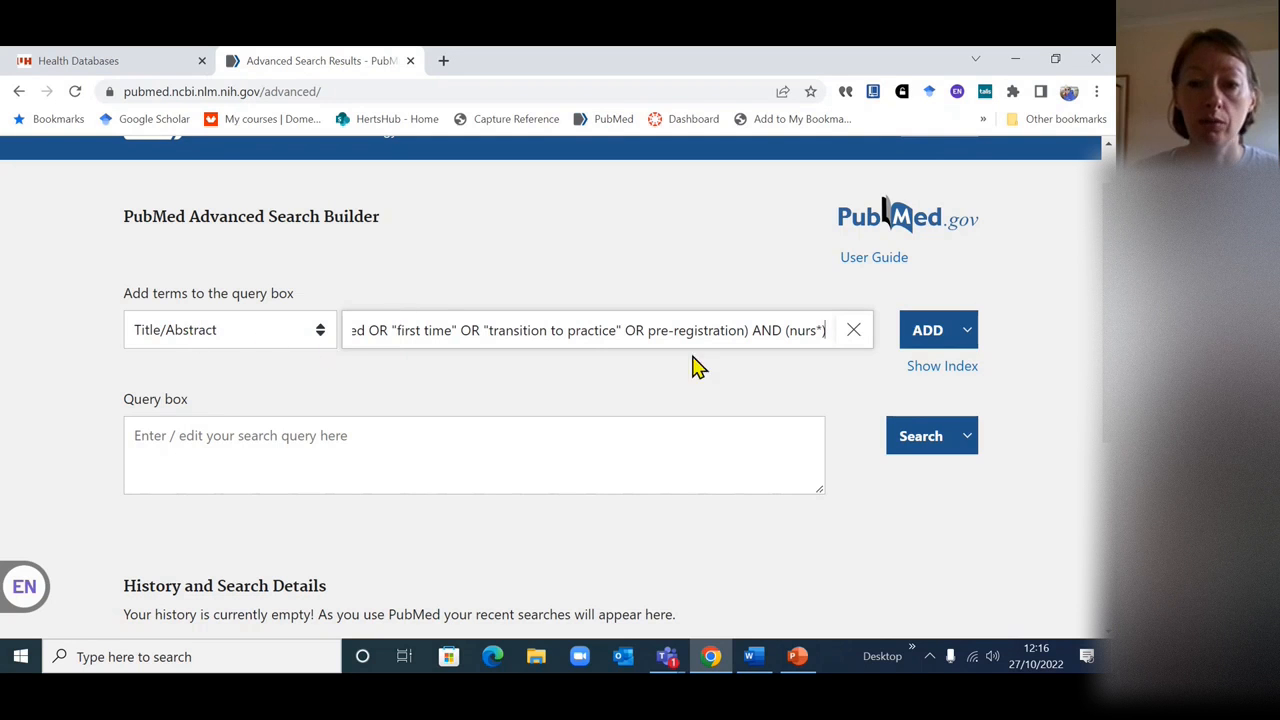
# Step: Add the new-nurse terms to the query as Title/Abstract terms and run the search
pyautogui.click(915, 343)
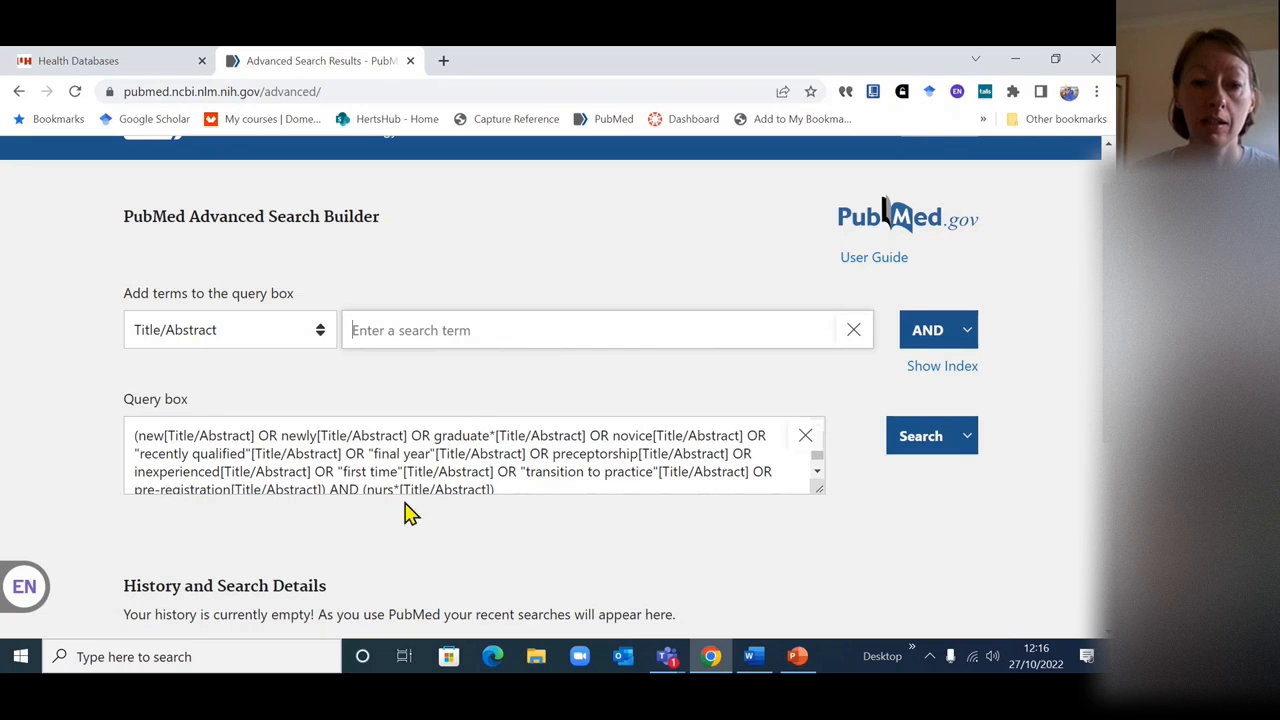
pyautogui.click(917, 440)
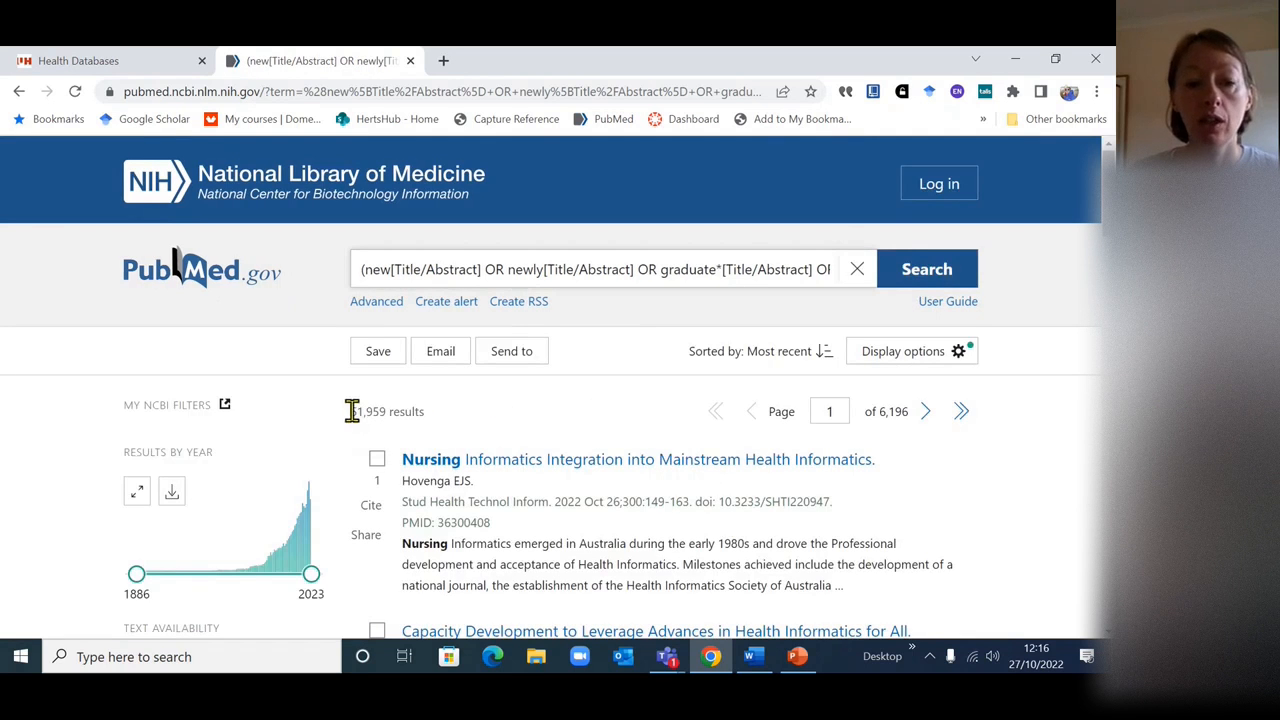
# Step: Run the same new-nurse search string across All Fields and compare it with the Title/Abstract search in the search history
pyautogui.click(380, 305)
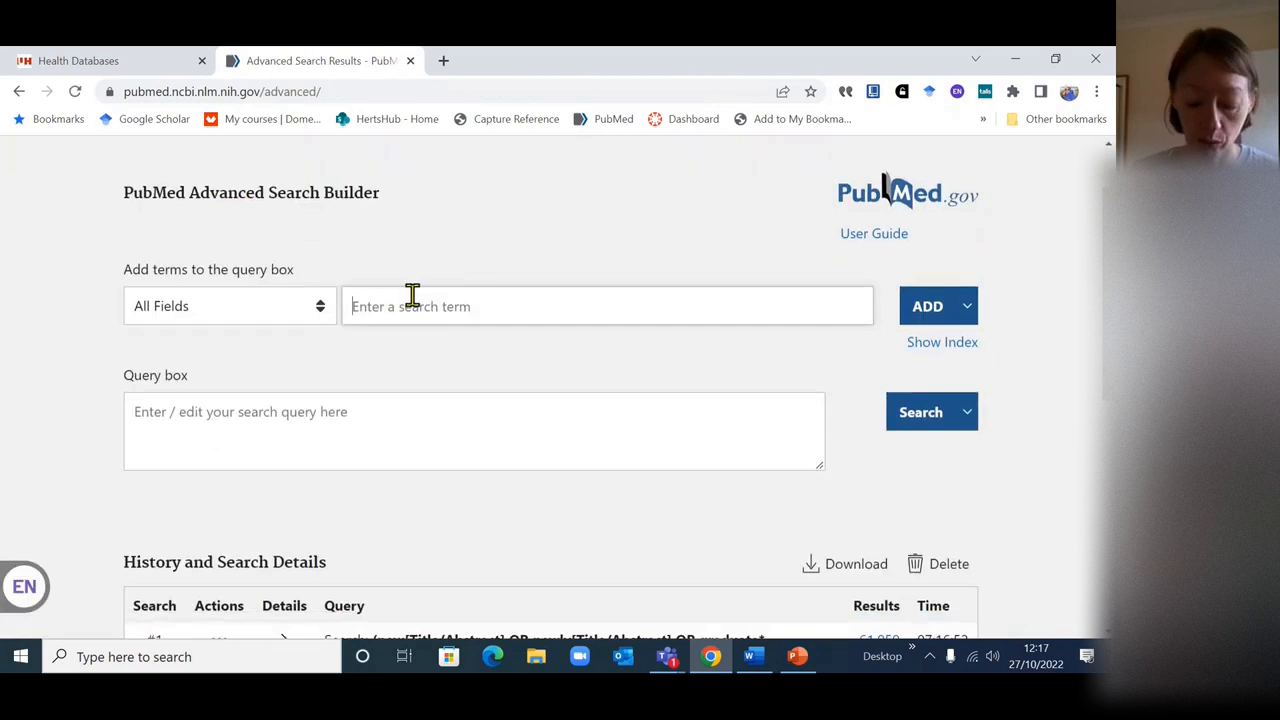
pyautogui.hotkey('ctrl', 'v')
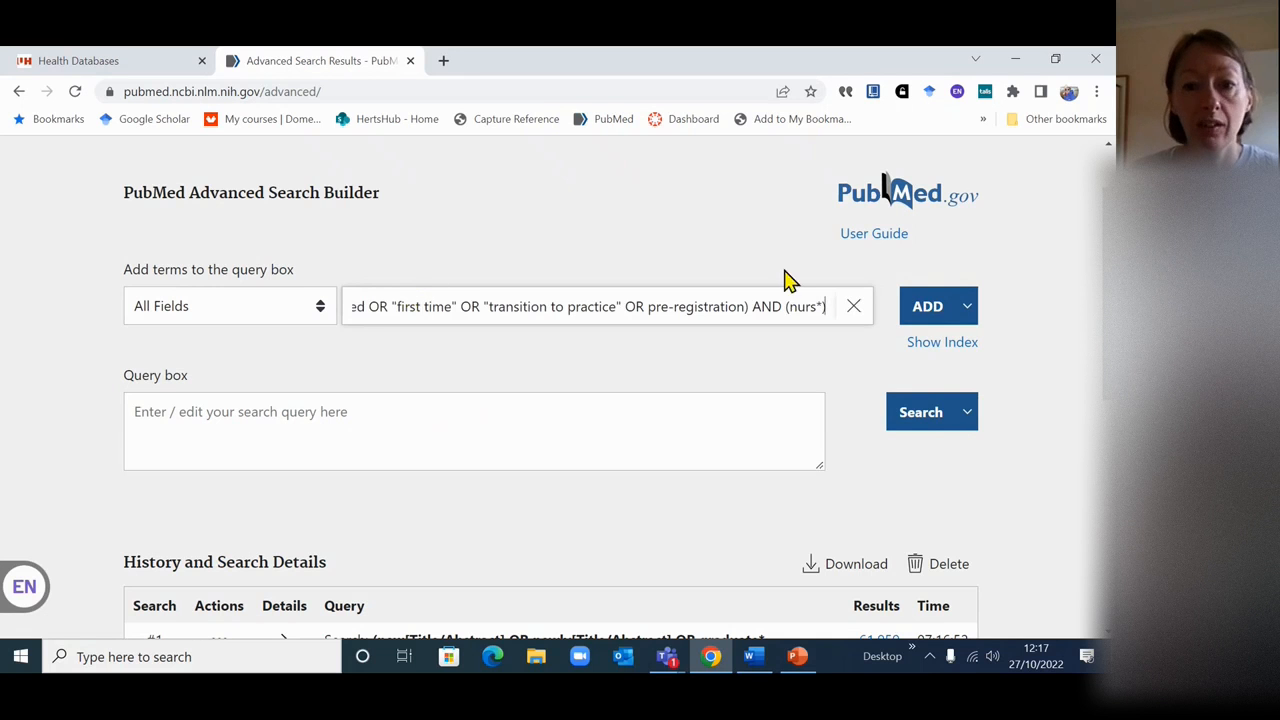
pyautogui.click(928, 312)
pyautogui.click(906, 420)
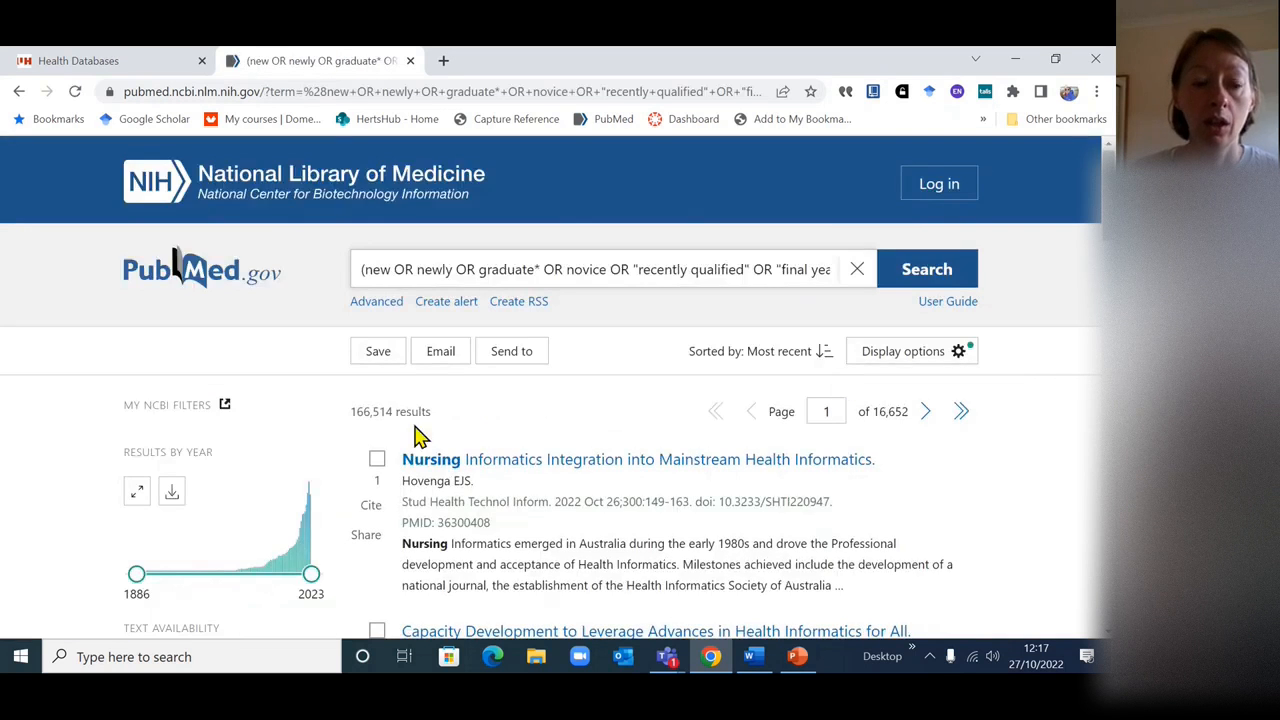
pyautogui.click(397, 316)
pyautogui.scroll(-5, 486, 327)
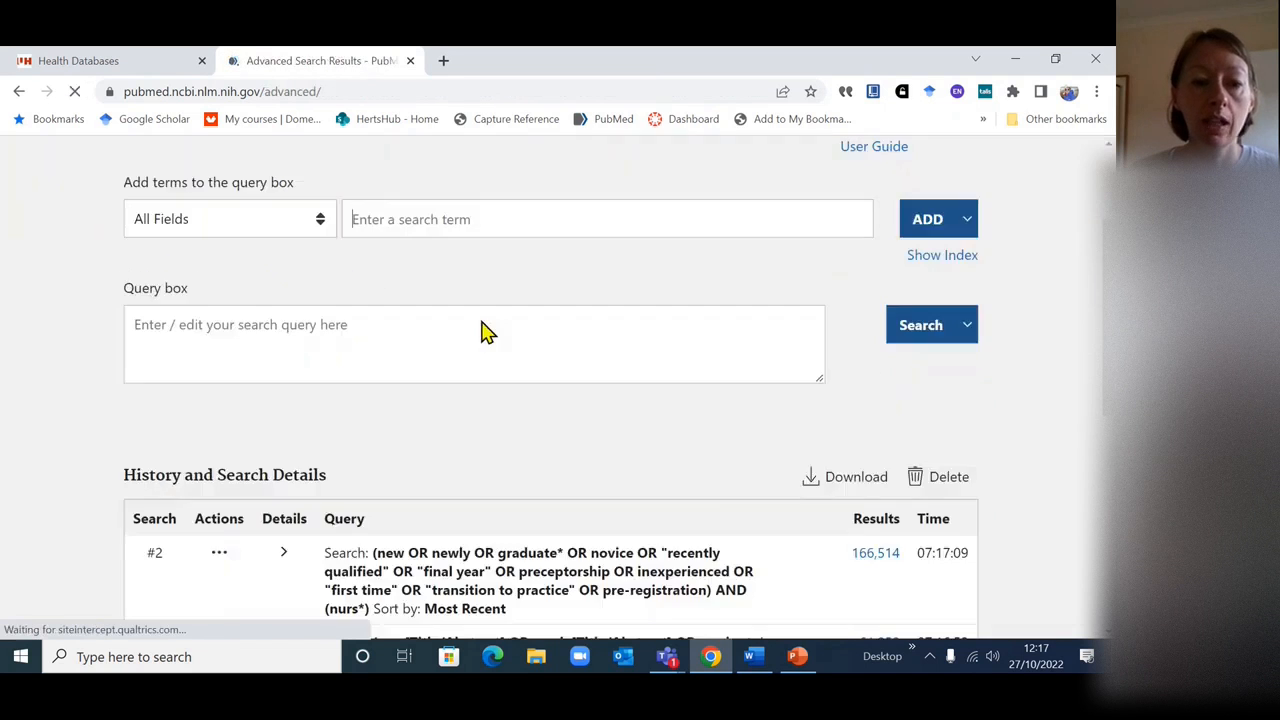
pyautogui.scroll(-1, 486, 327)
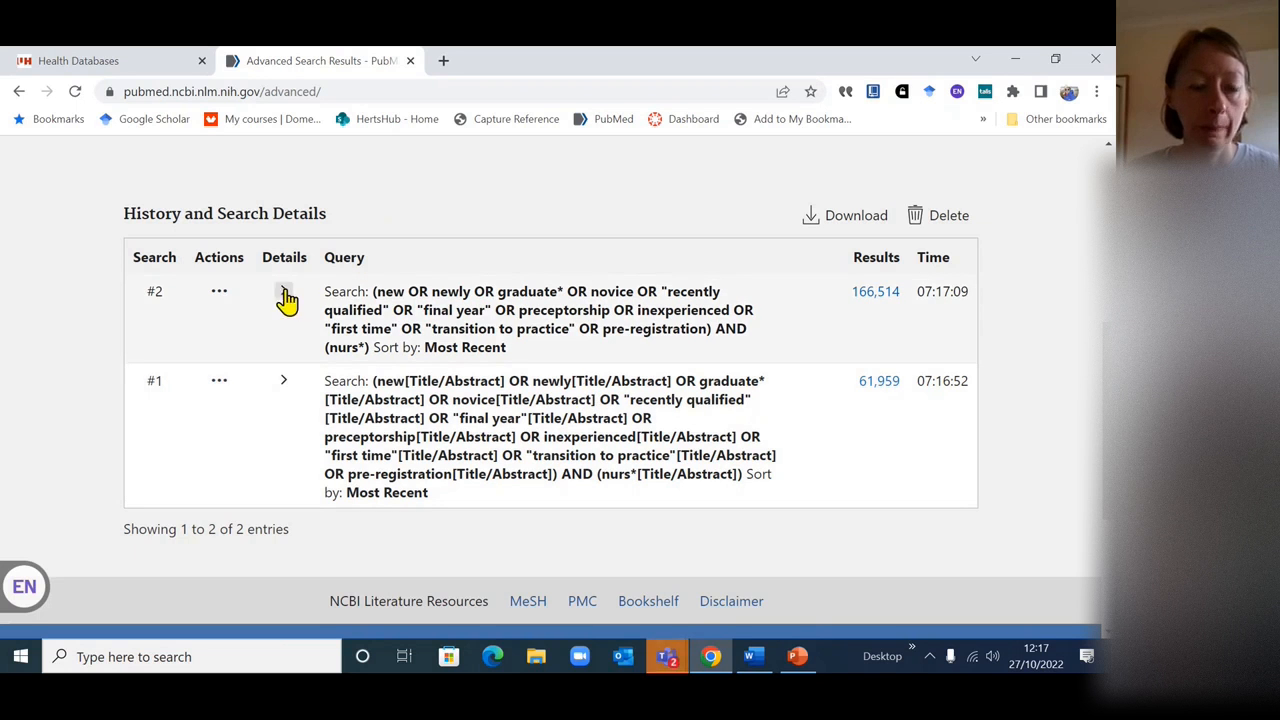
# Step: Delete the All Fields version of the new-nurse search from the search history
pyautogui.click(220, 293)
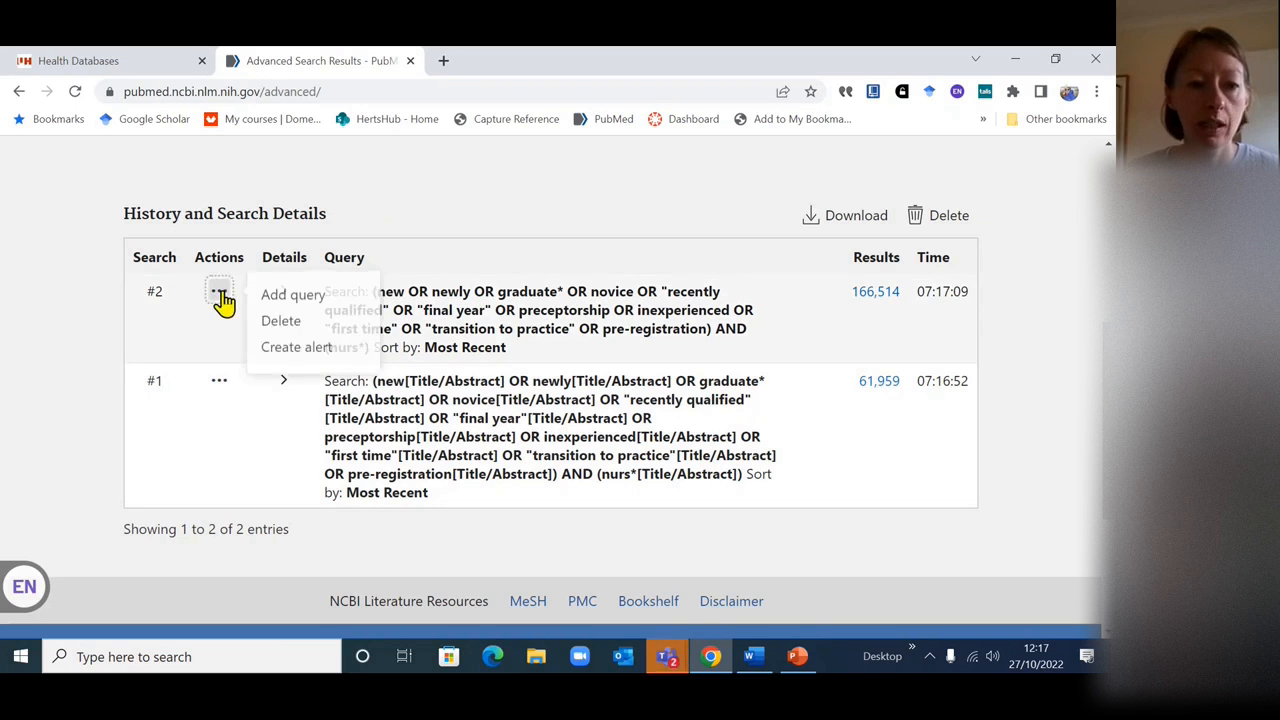
pyautogui.click(275, 325)
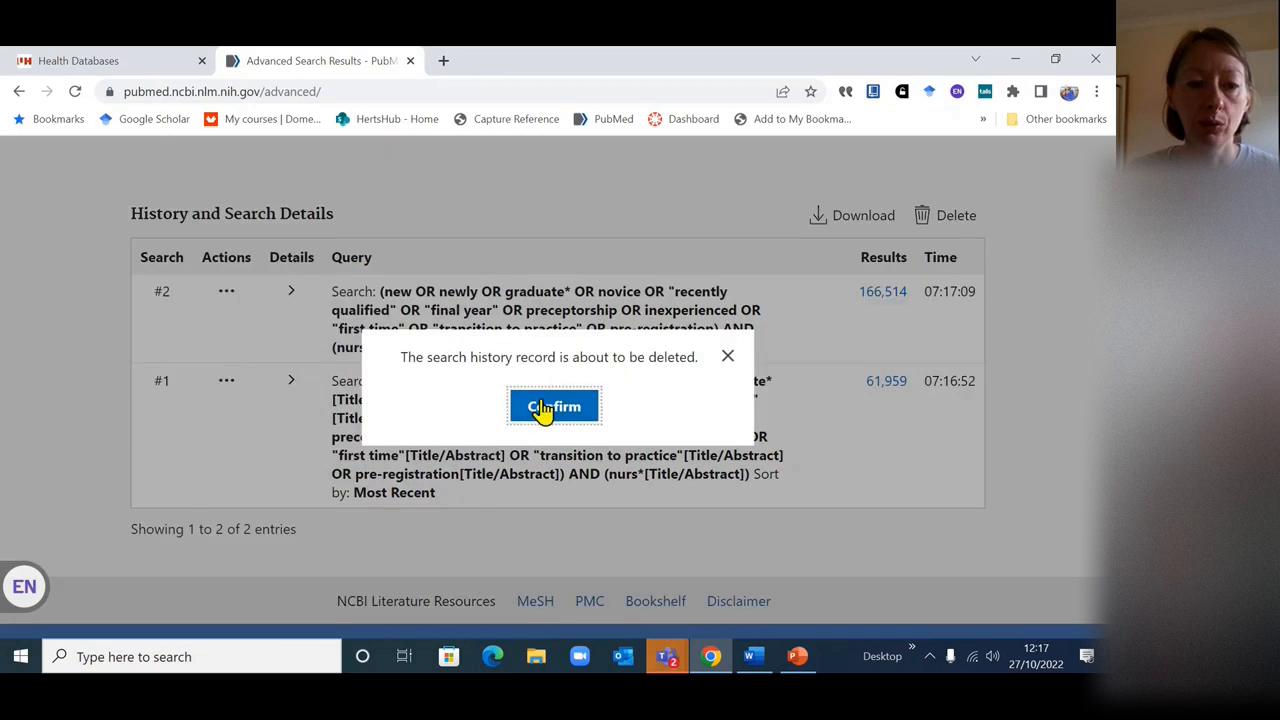
pyautogui.click(540, 400)
pyautogui.scroll(-3, 548, 388)
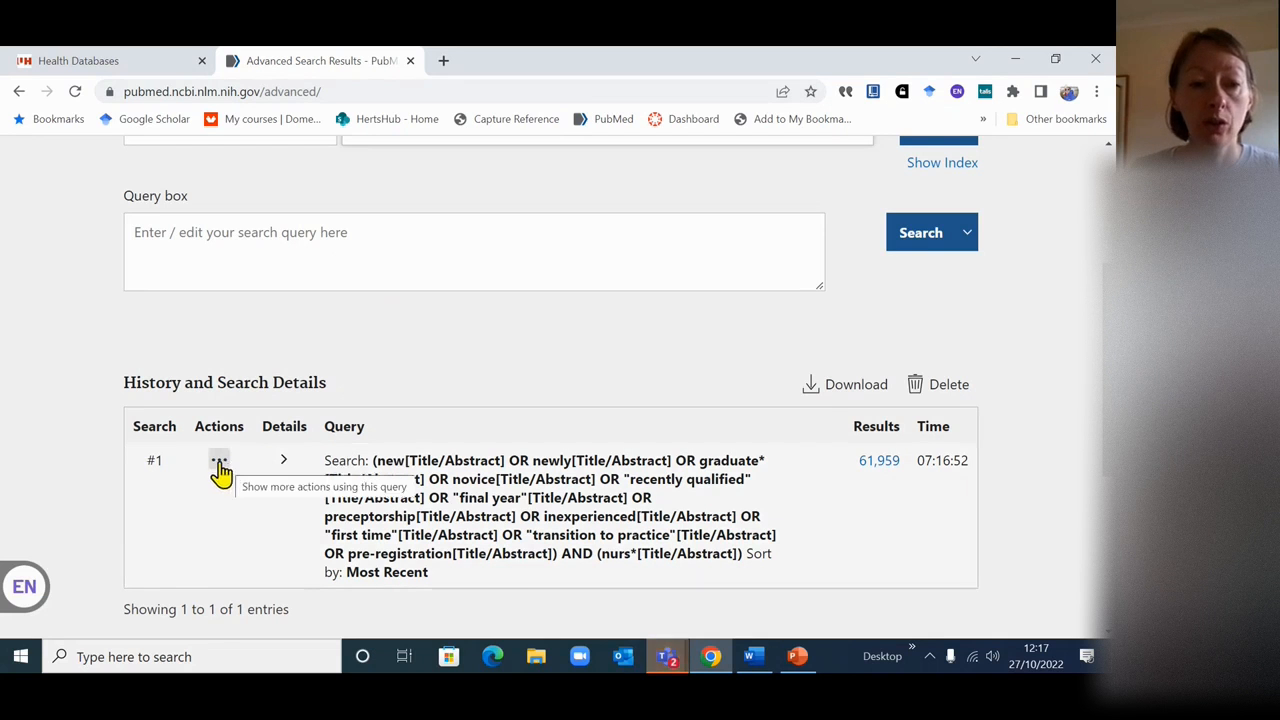
pyautogui.click(219, 462)
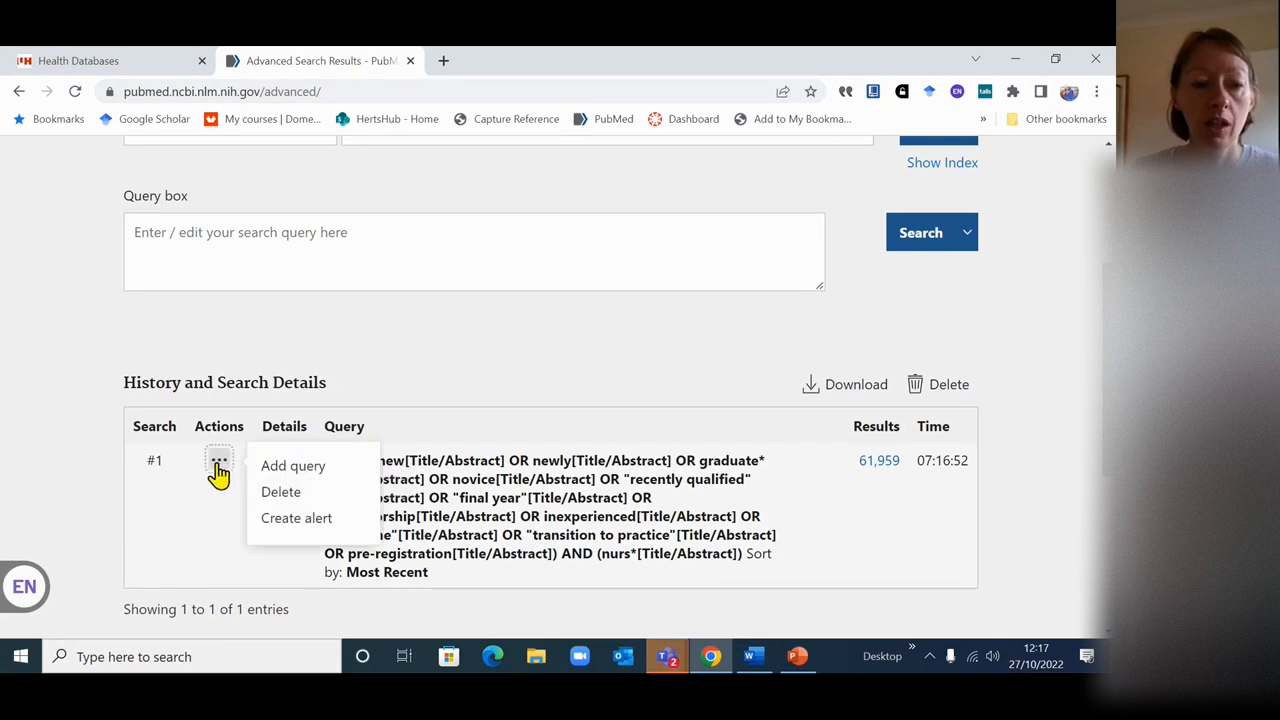
pyautogui.click(531, 371)
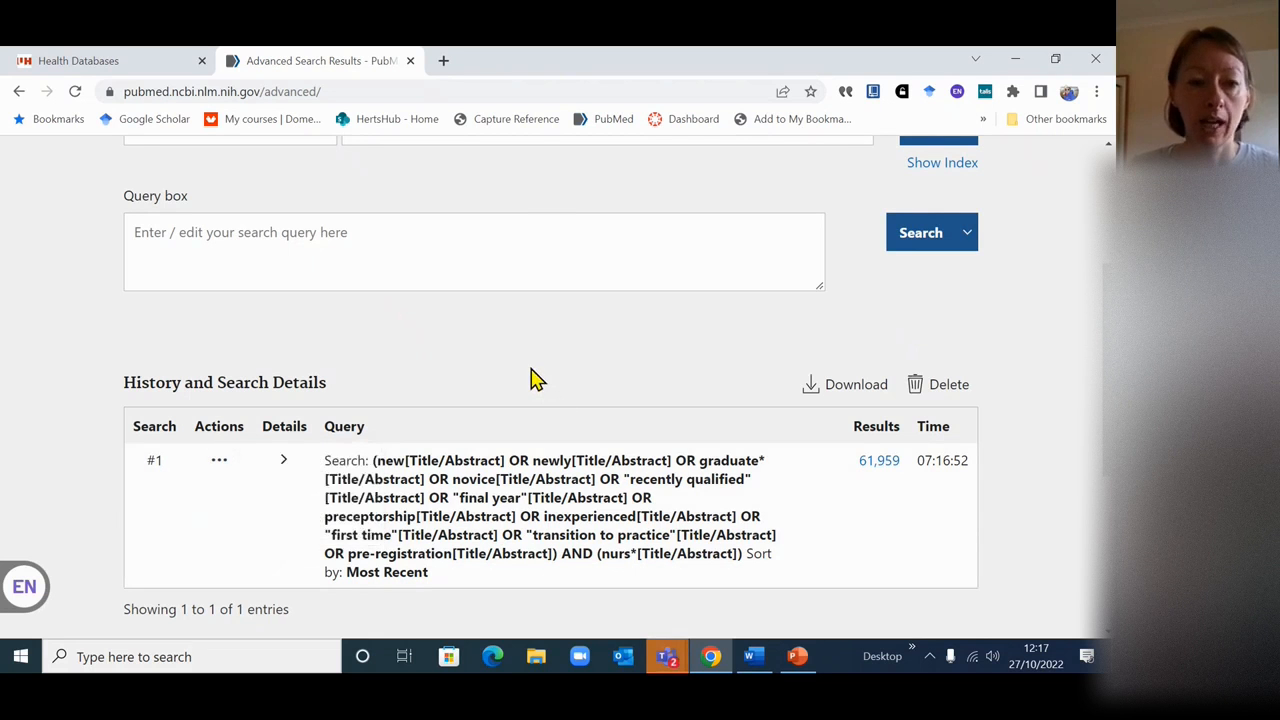
# Step: Copy the string (“Intensive care” OR ICU OR “critical care”) from the Word document into PubMed's search term field
pyautogui.scroll(1, 531, 380)
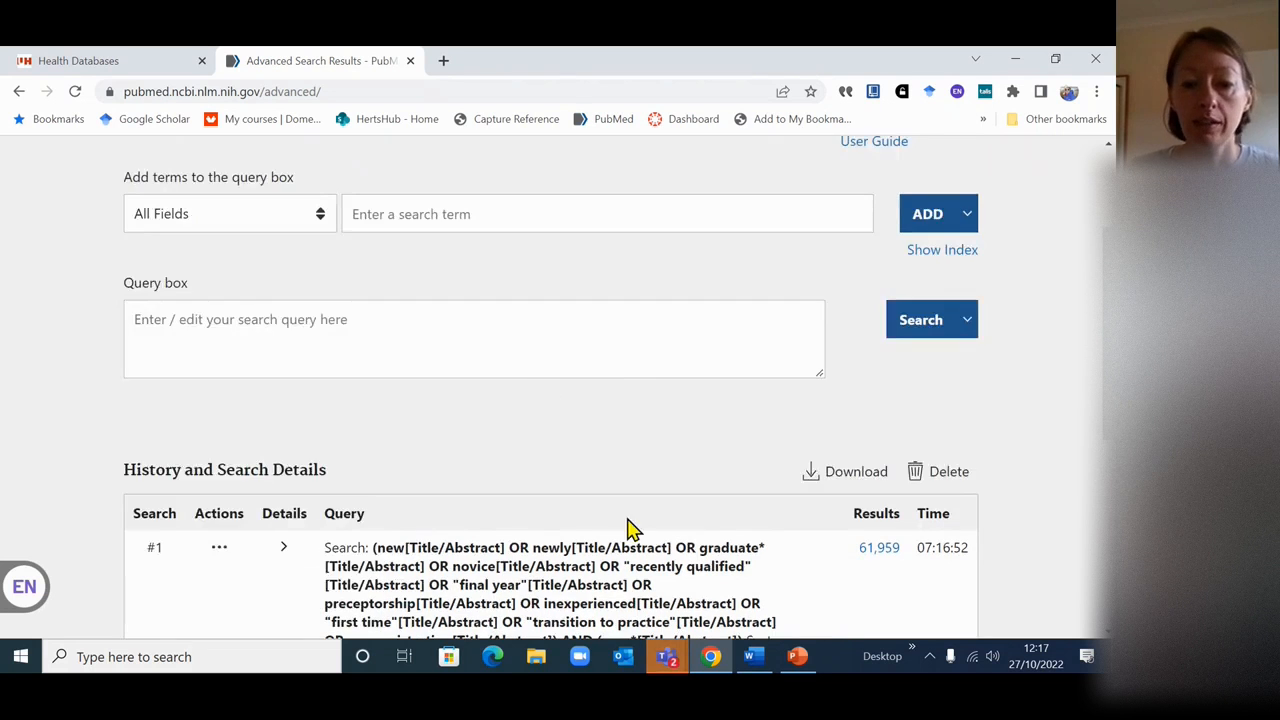
pyautogui.click(752, 657)
pyautogui.moveTo(560, 492); pyautogui.dragTo(290, 477)
pyautogui.hotkey('ctrl', 'c')
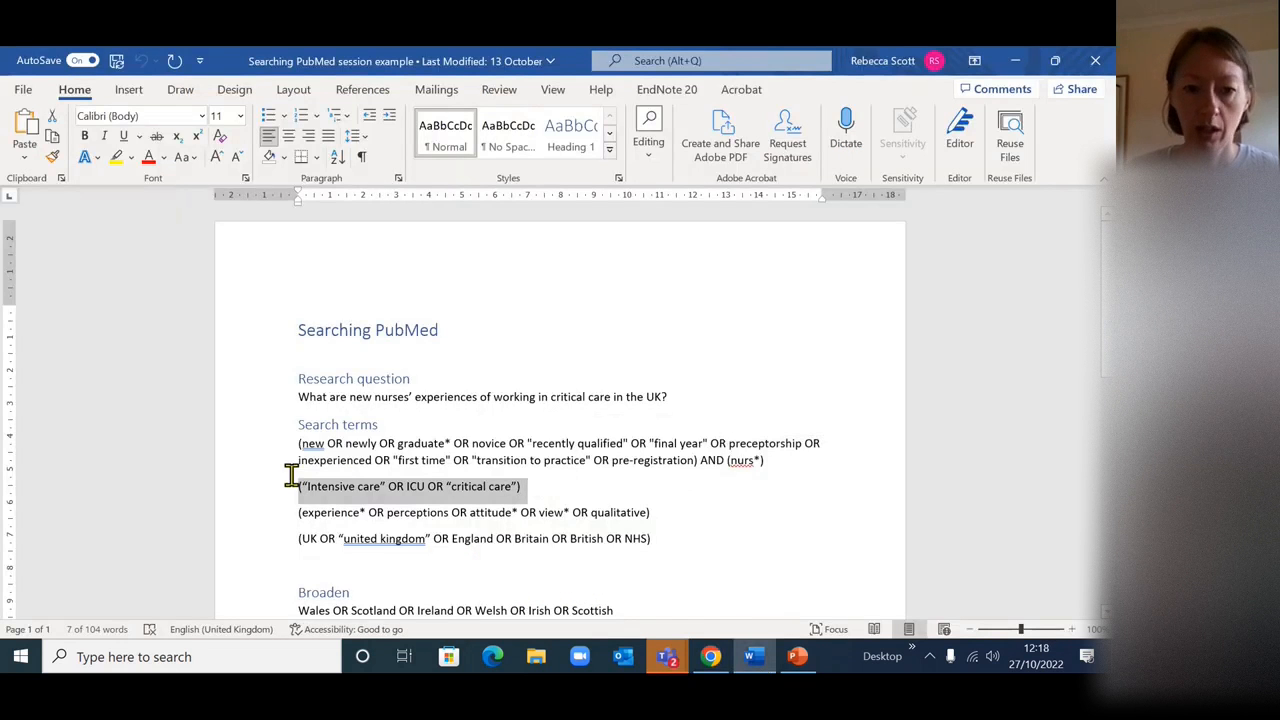
pyautogui.click(1017, 61)
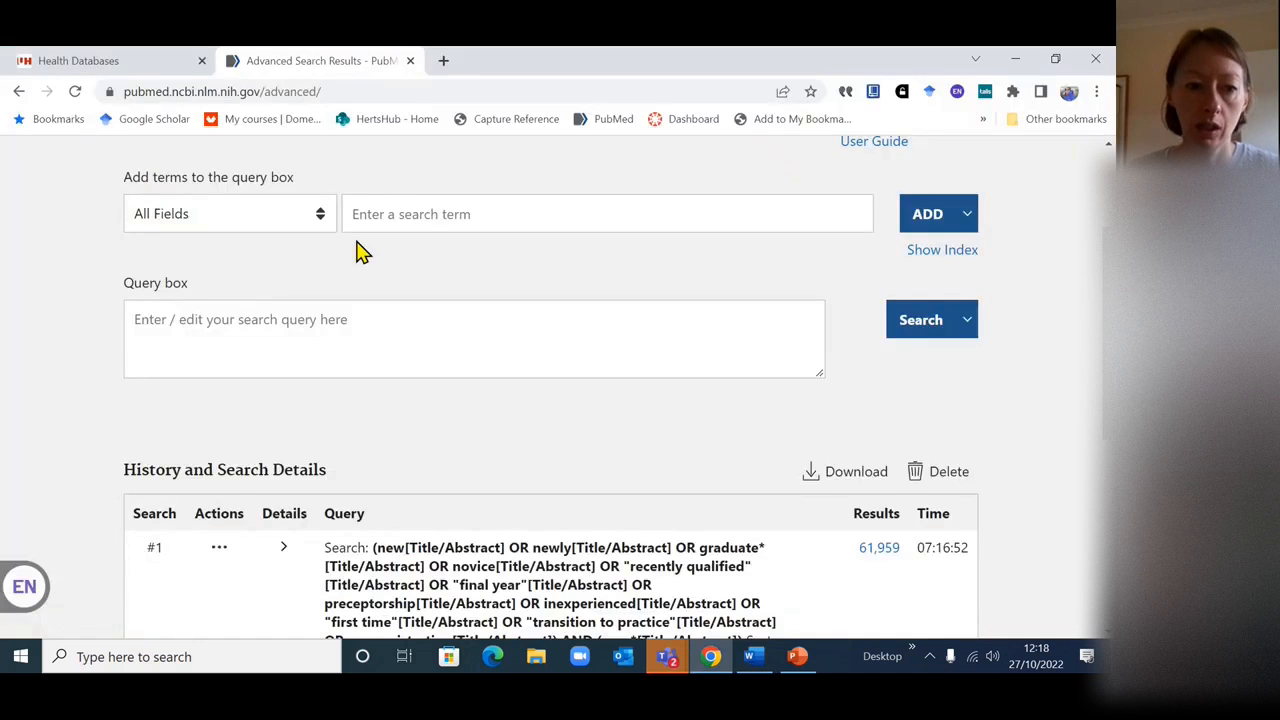
pyautogui.click(400, 213)
pyautogui.hotkey('ctrl', 'v')
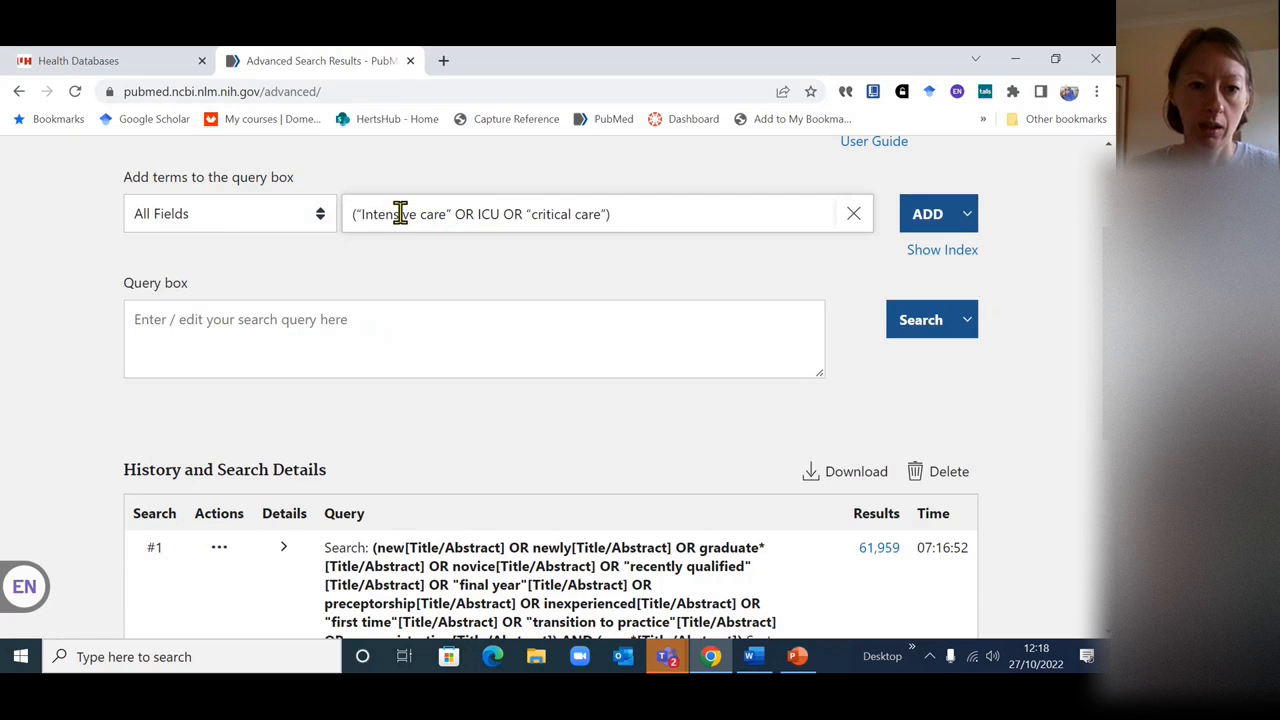
# Step: Add the intensive care terms to the query as Title/Abstract terms and run the search
pyautogui.click(216, 215)
pyautogui.scroll(-6, 245, 393)
pyautogui.scroll(-1, 250, 460)
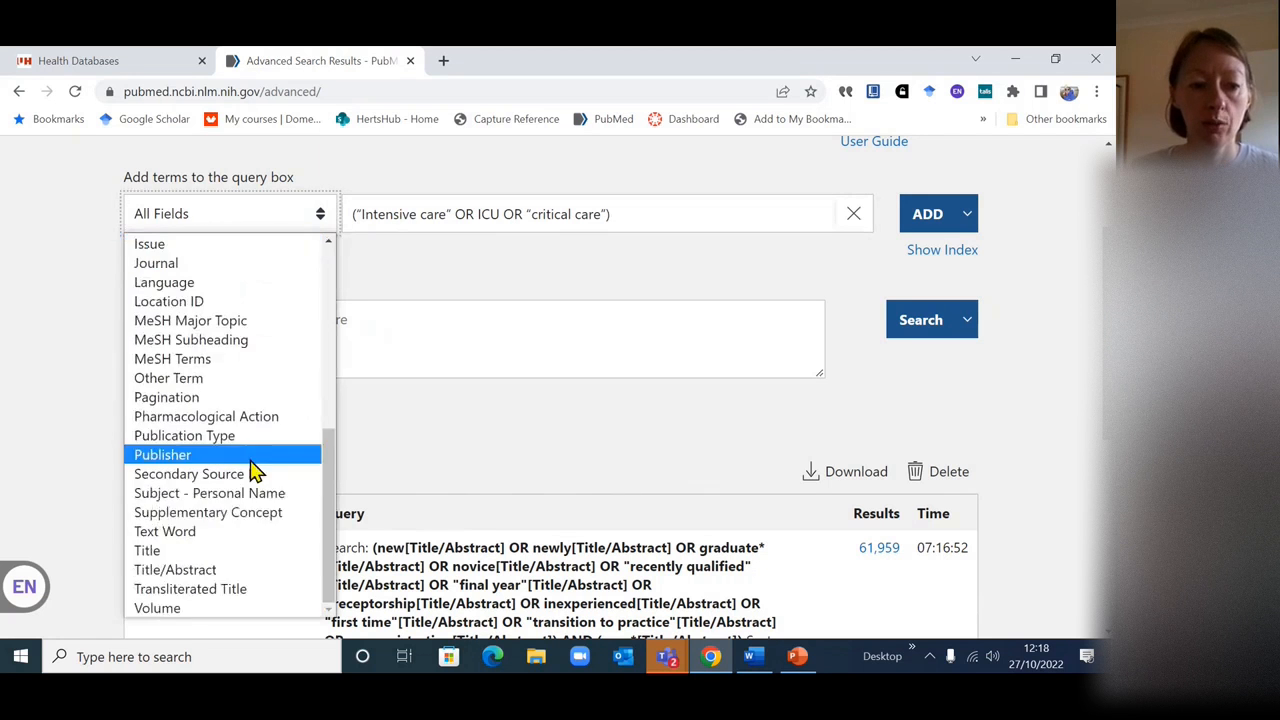
pyautogui.click(263, 572)
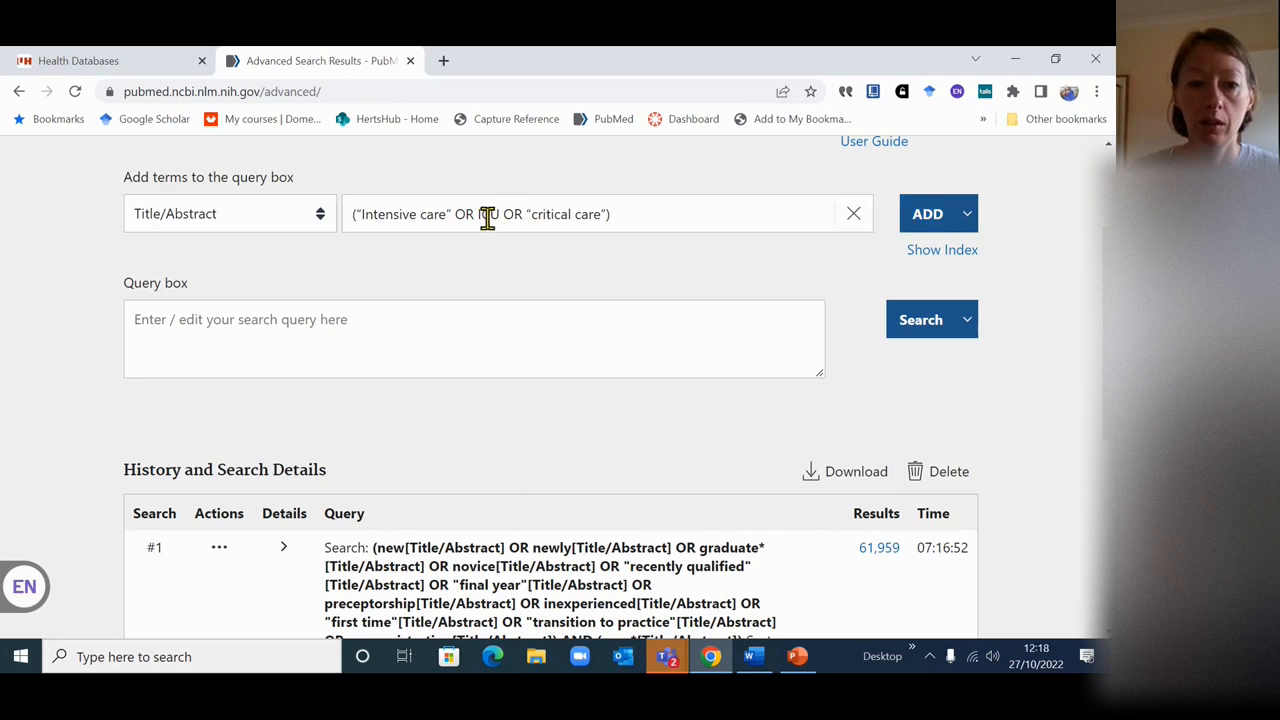
pyautogui.moveTo(500, 216); pyautogui.dragTo(484, 216)
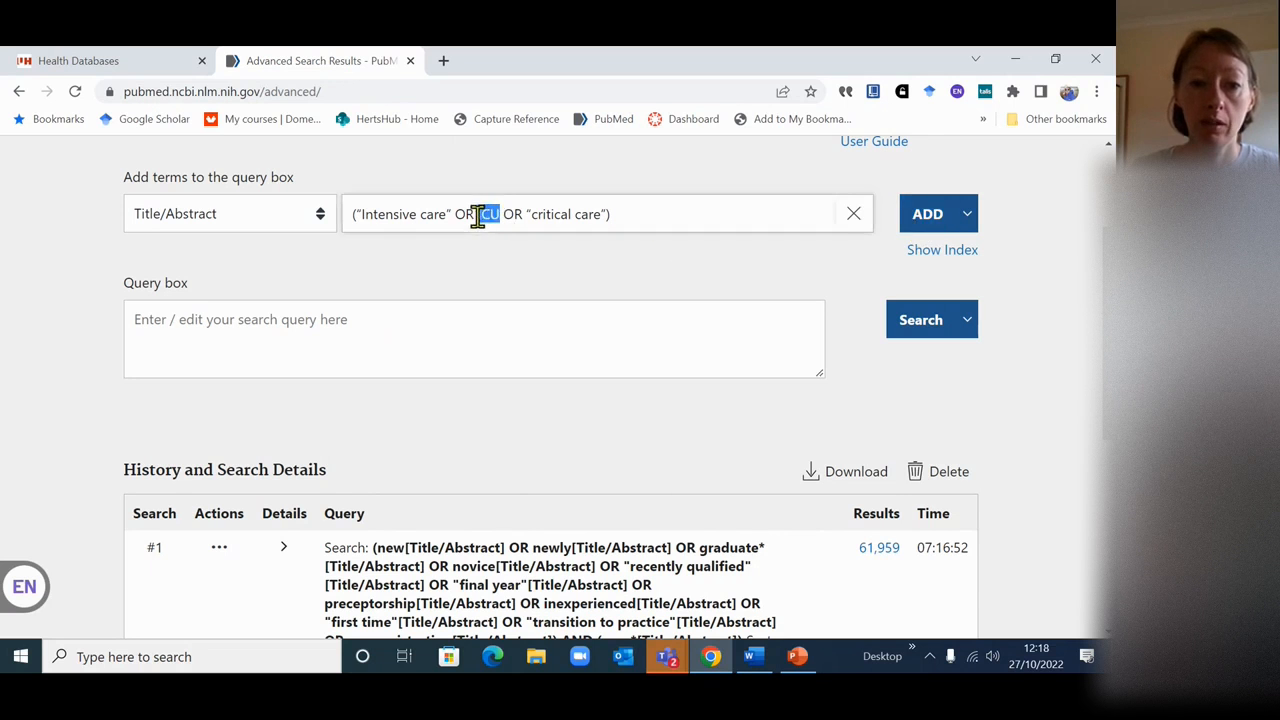
pyautogui.click(503, 258)
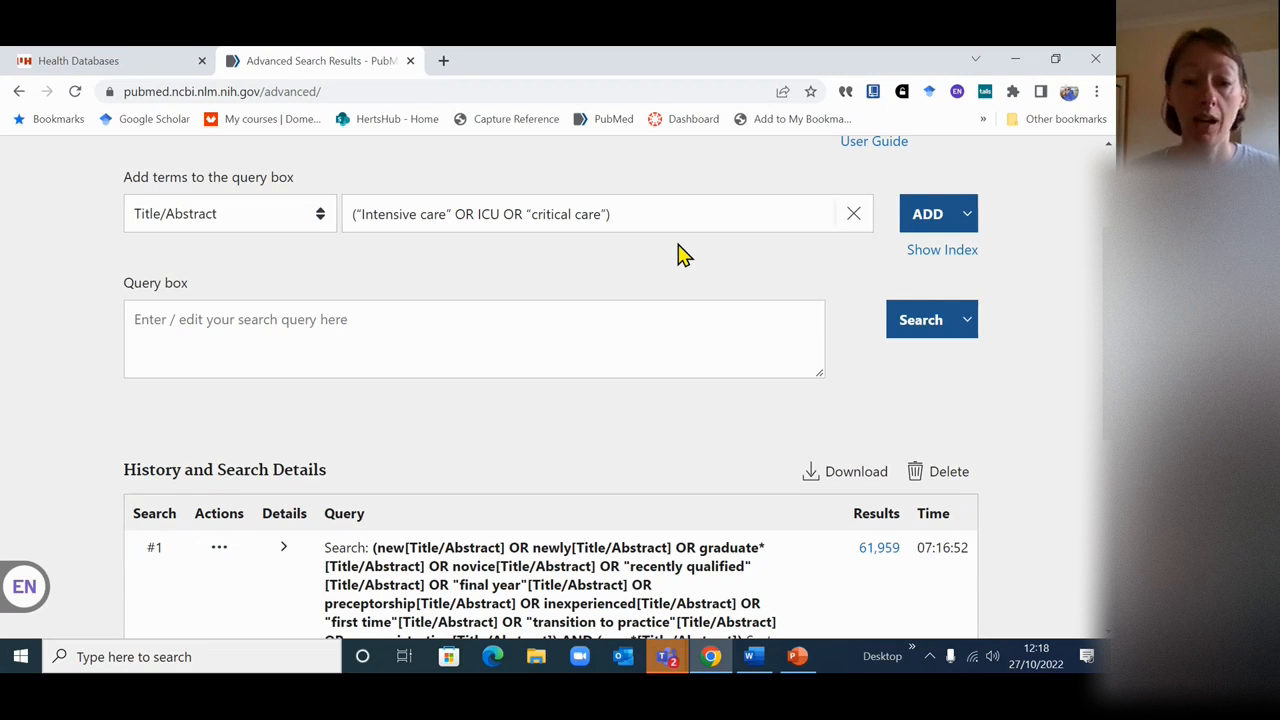
pyautogui.click(920, 222)
pyautogui.click(920, 320)
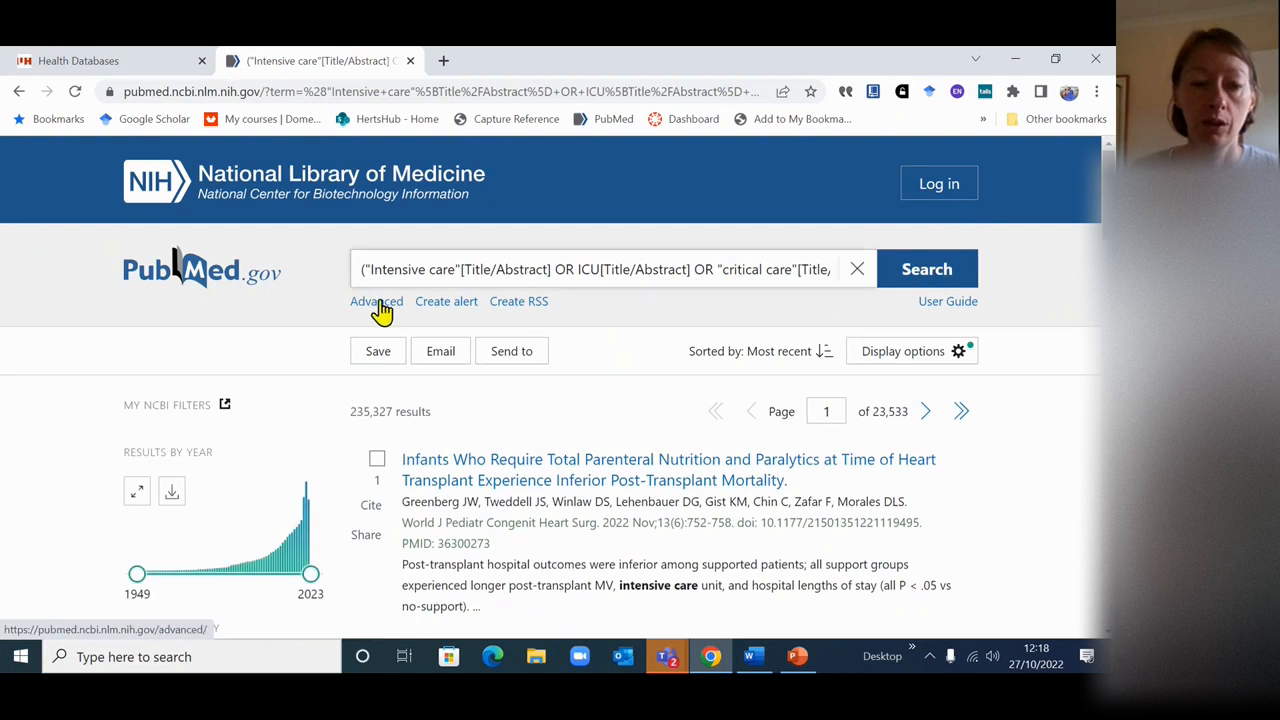
# Step: Copy (experience* OR perceptions OR attitude* OR view* OR qualitative) from the Word document into the search term field of PubMed's advanced search builder
pyautogui.click(381, 311)
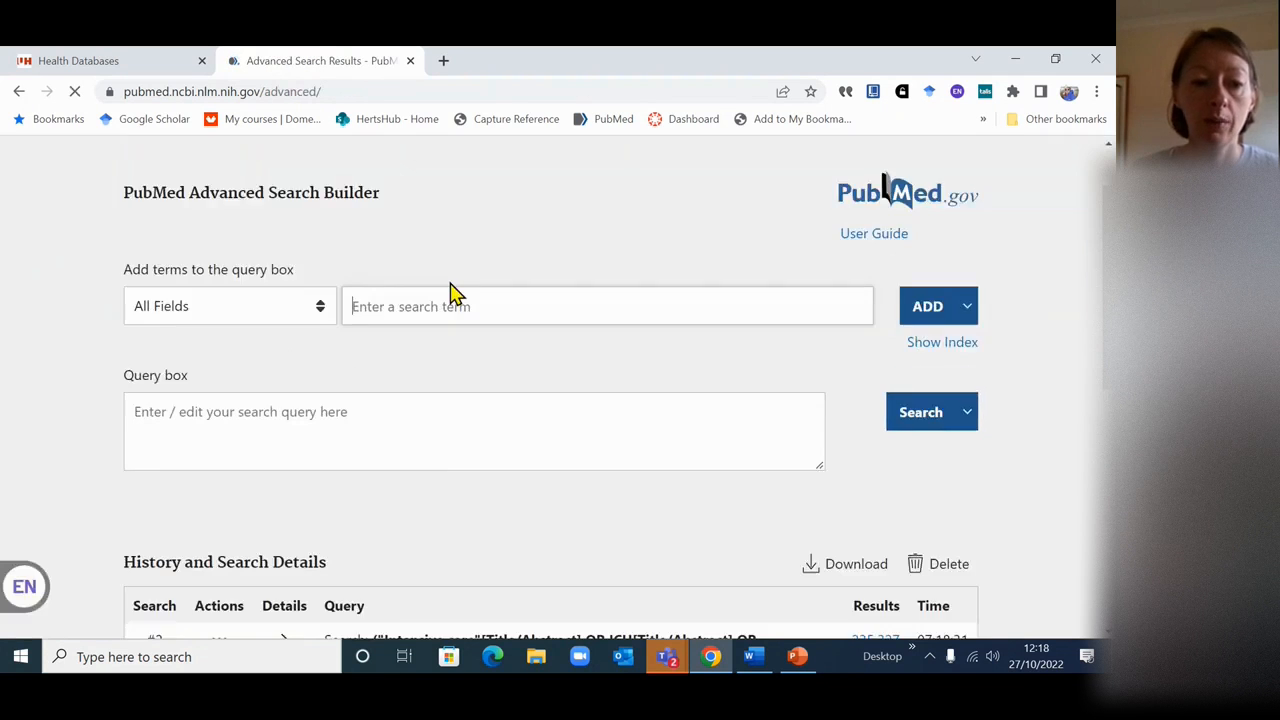
pyautogui.scroll(-3, 455, 293)
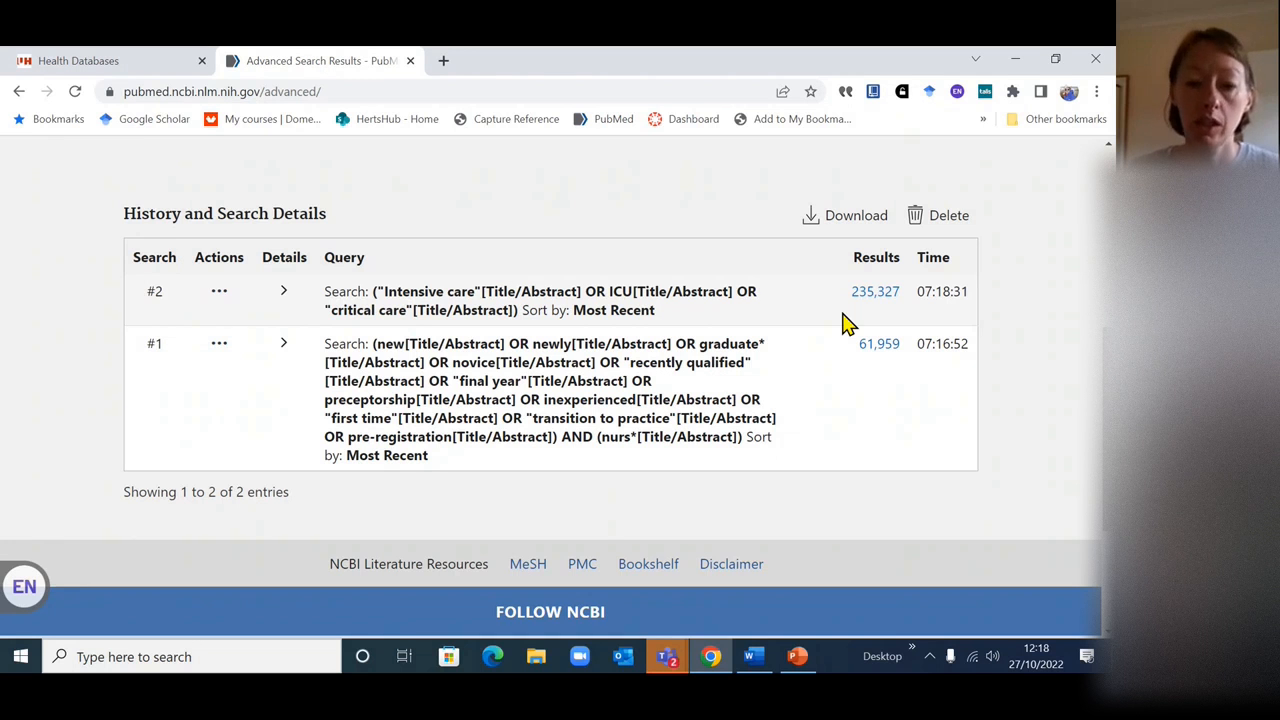
pyautogui.click(753, 656)
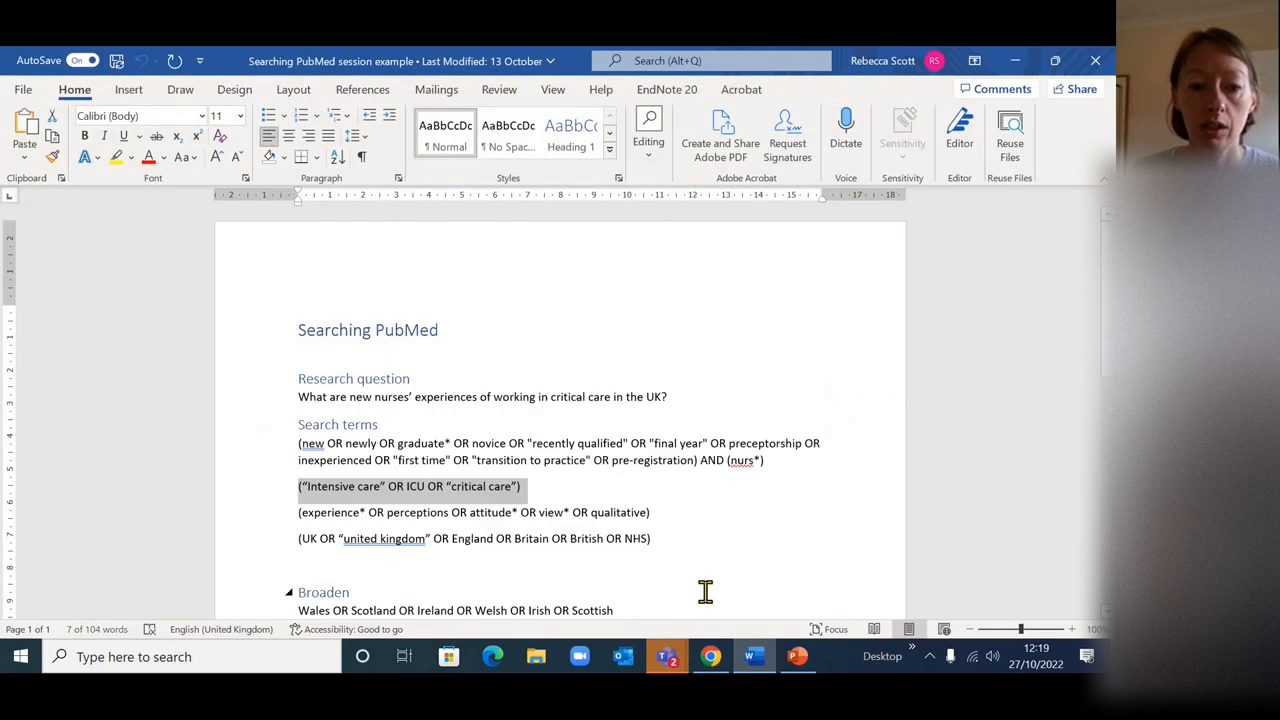
pyautogui.click(660, 538)
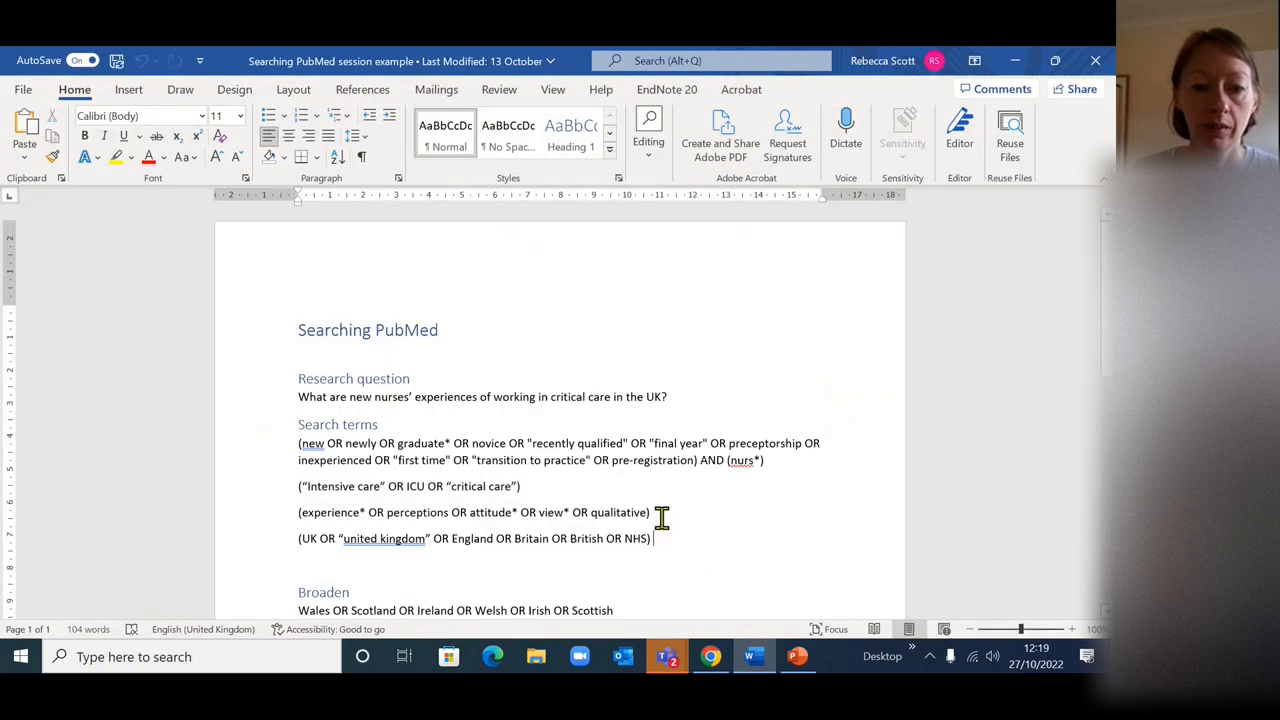
pyautogui.moveTo(660, 512); pyautogui.dragTo(298, 517)
pyautogui.hotkey('ctrl', 'c')
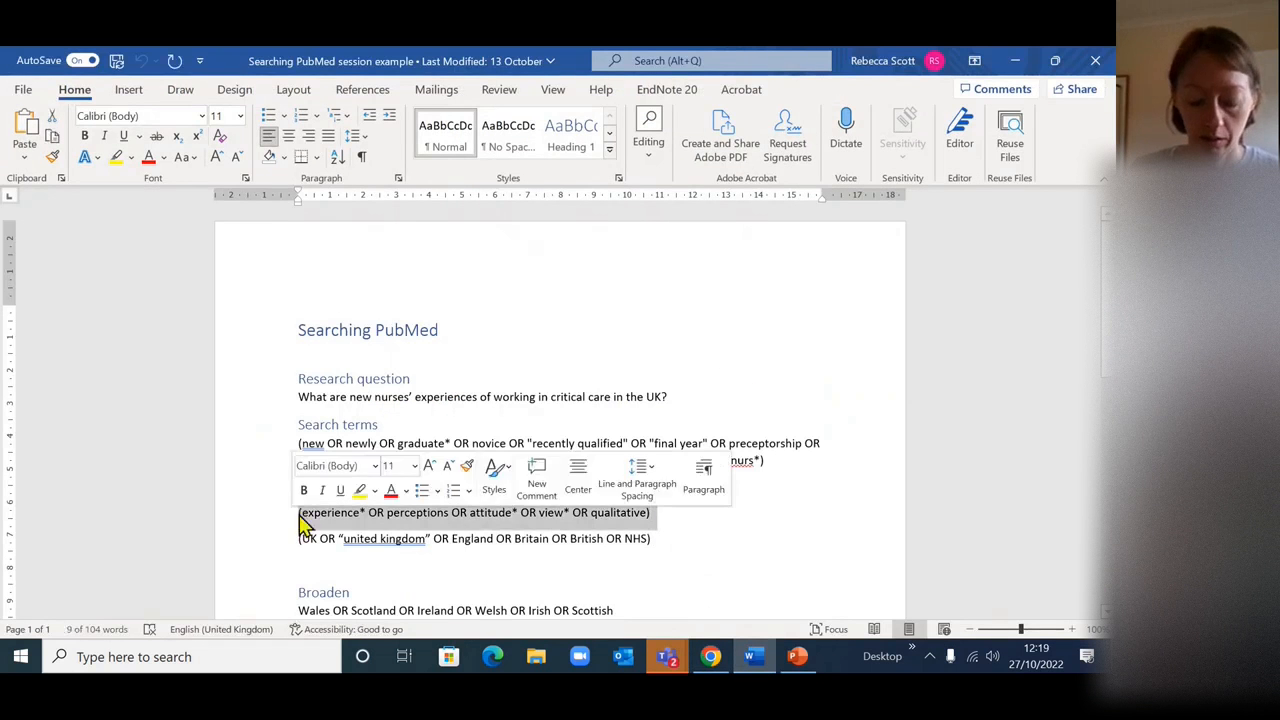
pyautogui.click(805, 664)
pyautogui.click(712, 660)
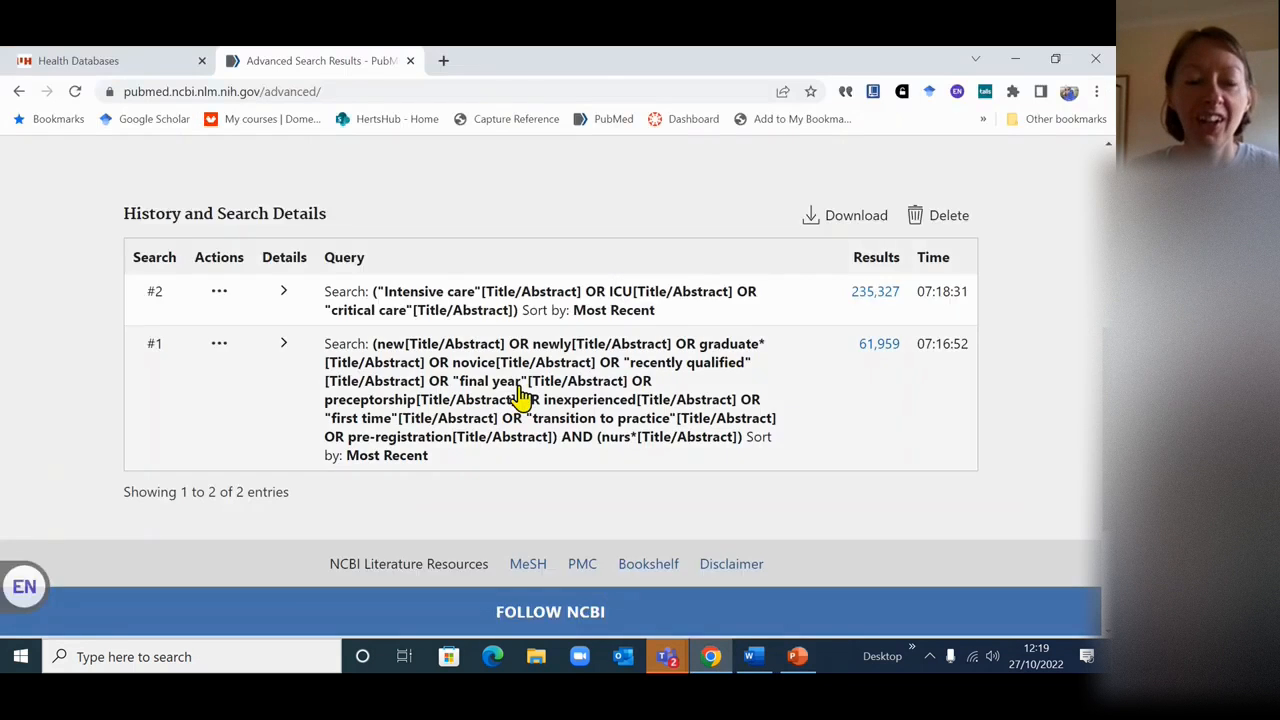
pyautogui.scroll(4, 520, 397)
pyautogui.click(500, 305)
pyautogui.hotkey('ctrl', 'v')
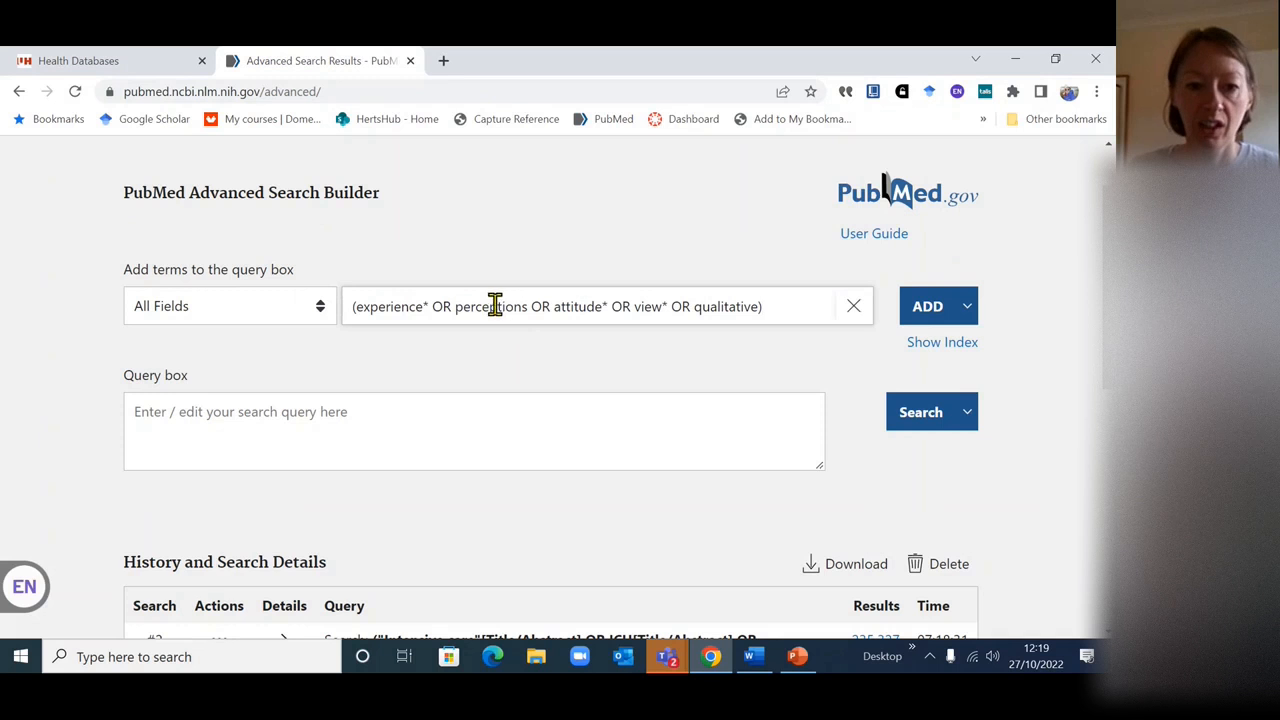
# Step: Add the experience and attitude terms to the query as Title/Abstract terms and run the search
pyautogui.click(297, 317)
pyautogui.scroll(-3, 305, 415)
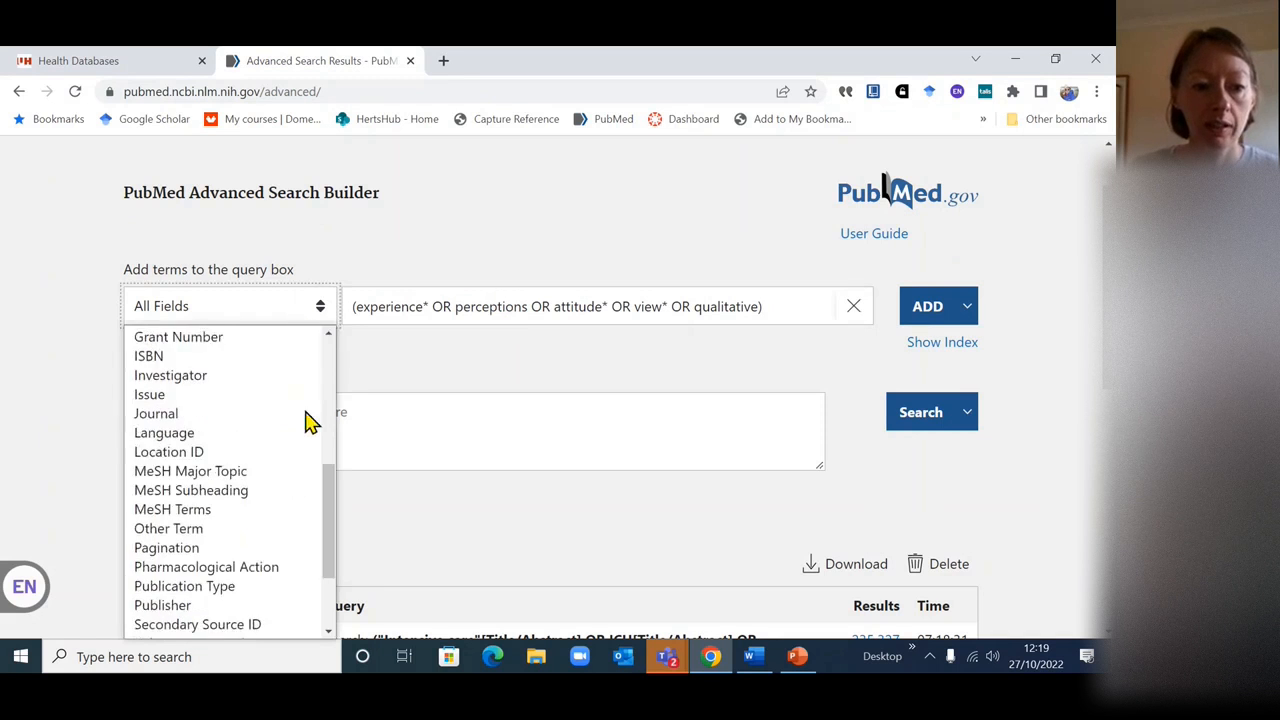
pyautogui.scroll(-2, 309, 440)
pyautogui.click(278, 604)
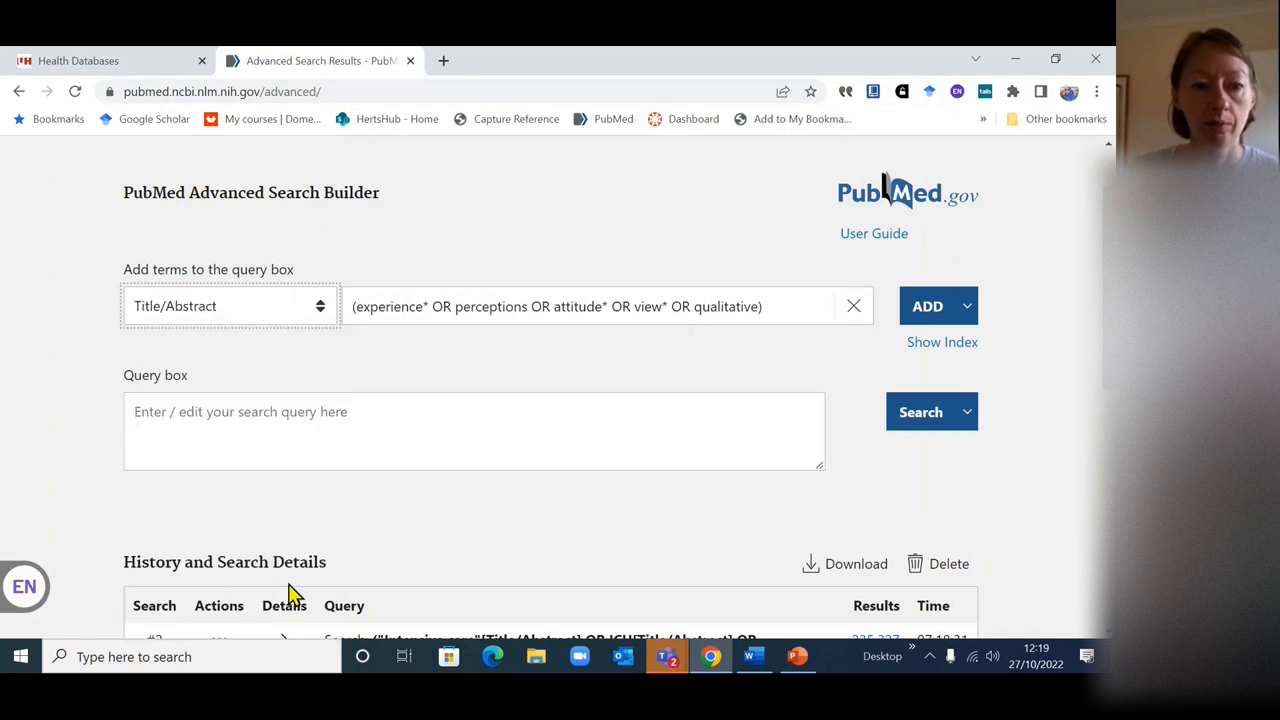
pyautogui.click(921, 314)
pyautogui.click(920, 421)
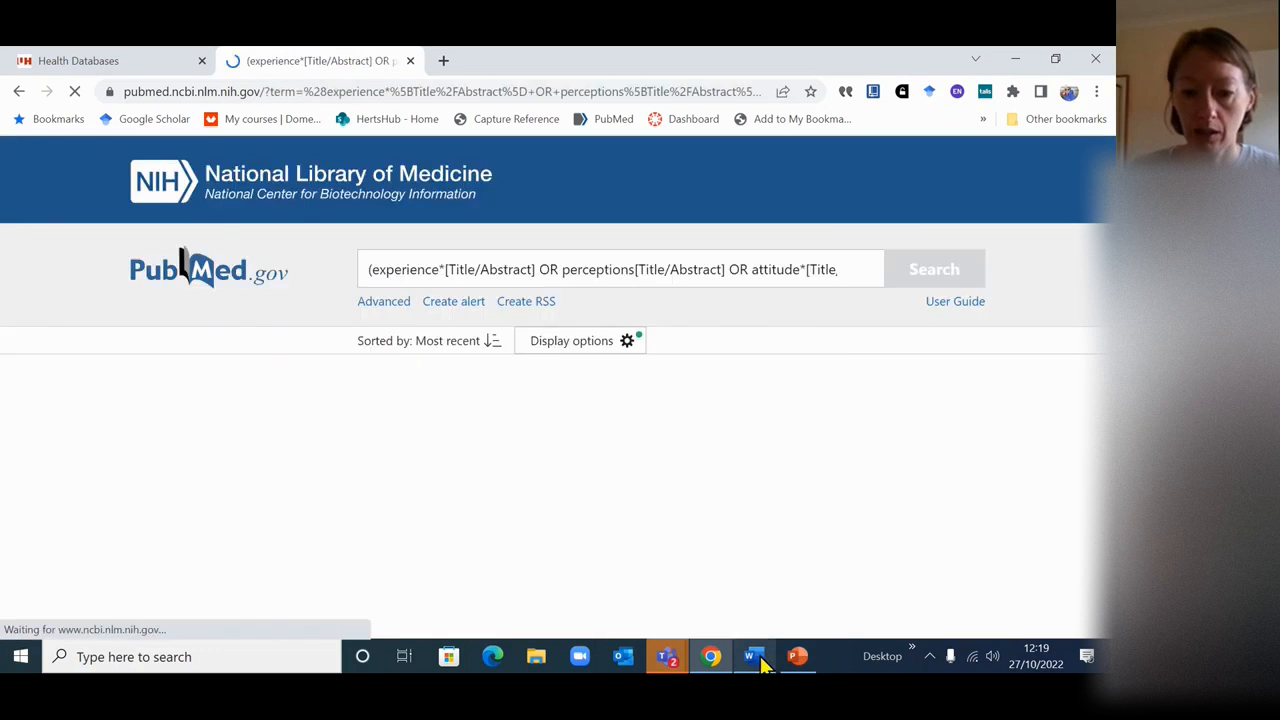
# Step: Copy (UK OR “united kingdom” OR England OR Britain OR British OR NHS) from the Word document into the search term field of PubMed's advanced search builder
pyautogui.click(670, 630)
pyautogui.click(660, 540)
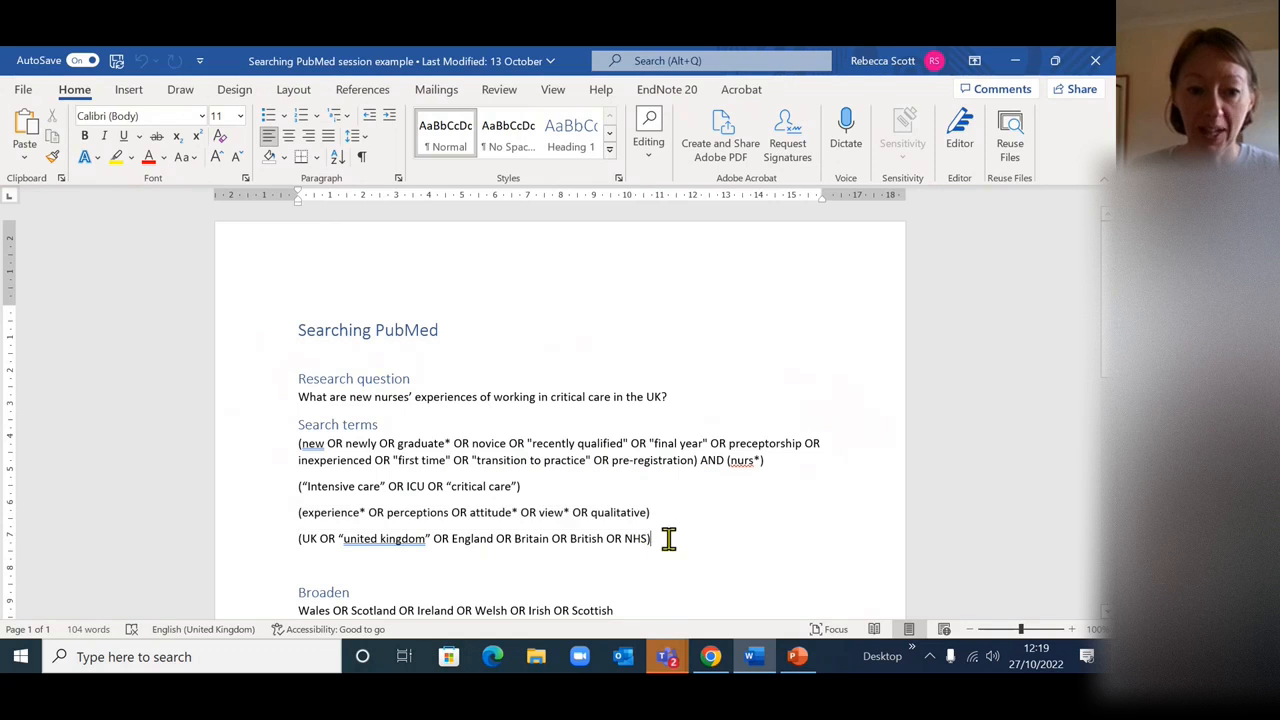
pyautogui.click(234, 550)
pyautogui.hotkey('ctrl', 'c')
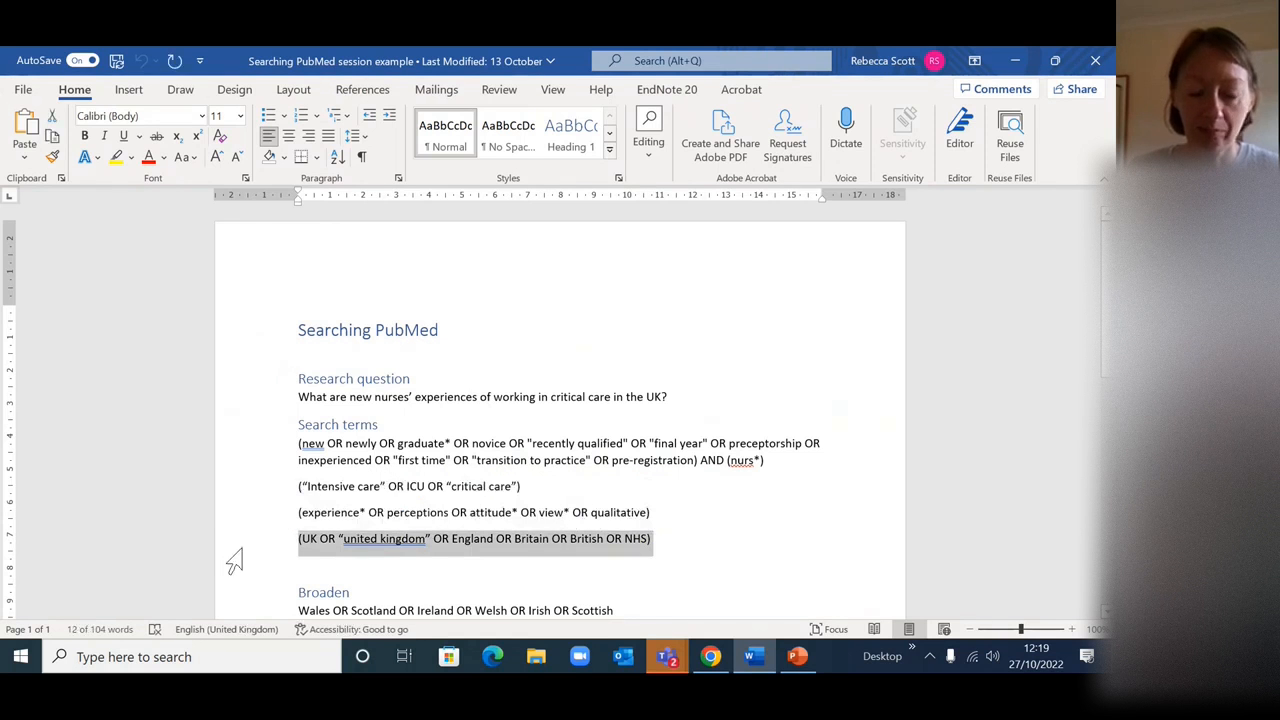
pyautogui.click(791, 662)
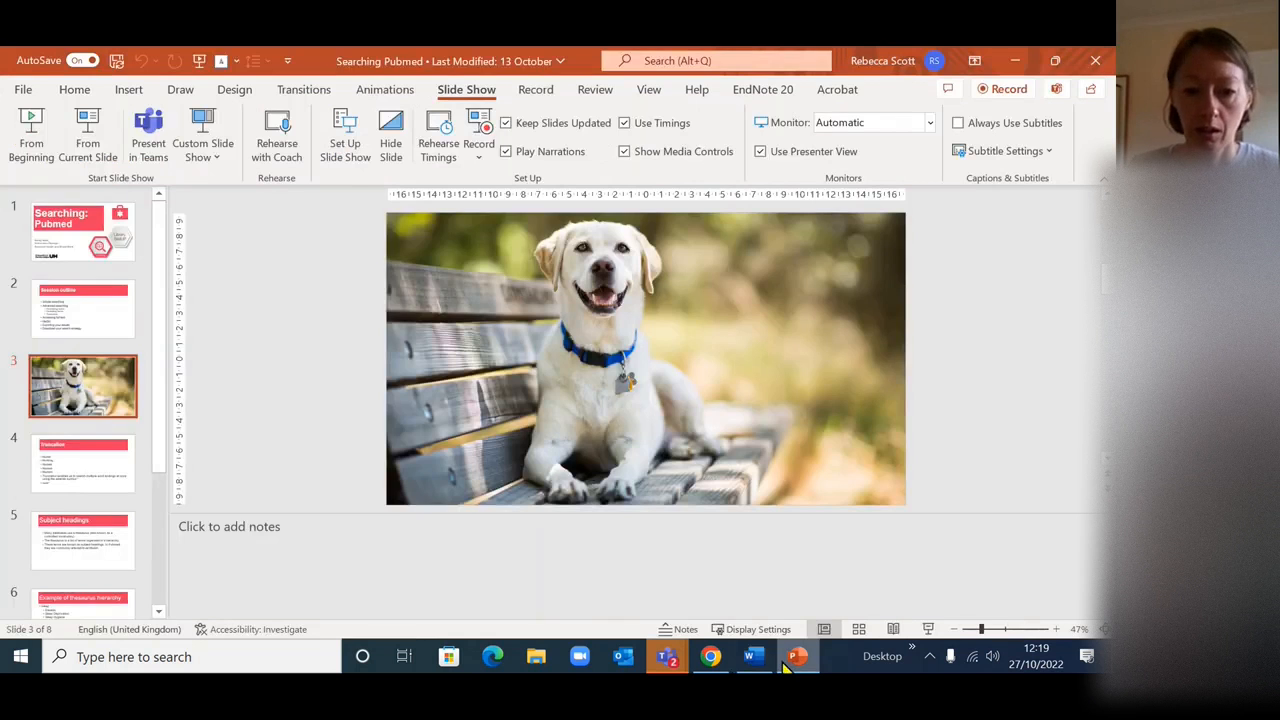
pyautogui.click(748, 664)
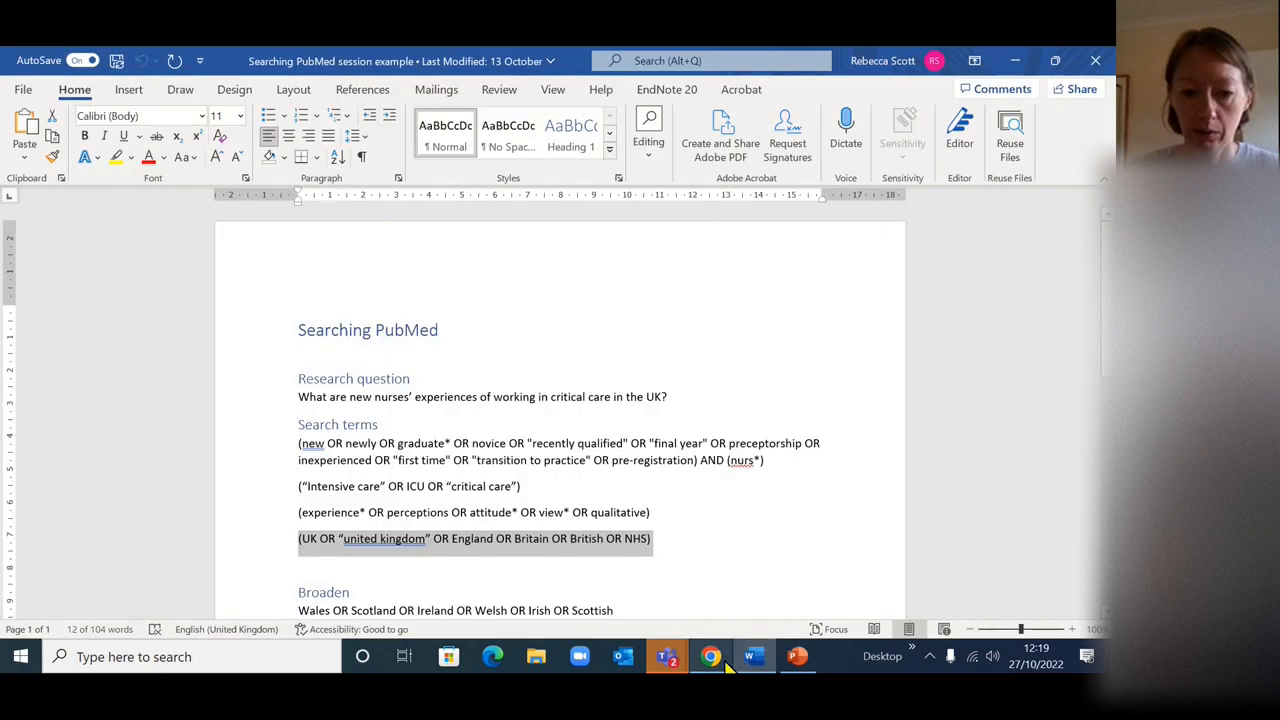
pyautogui.click(712, 660)
pyautogui.click(380, 304)
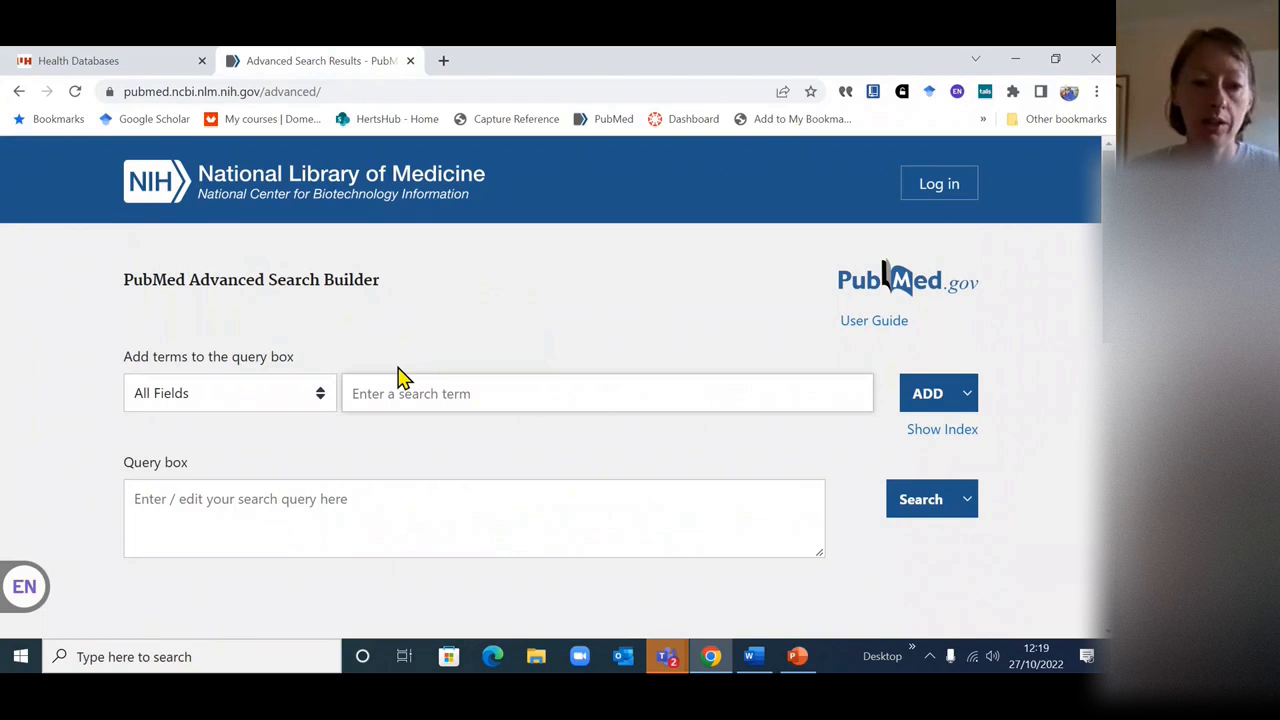
pyautogui.click(423, 386)
pyautogui.scroll(-2, 484, 443)
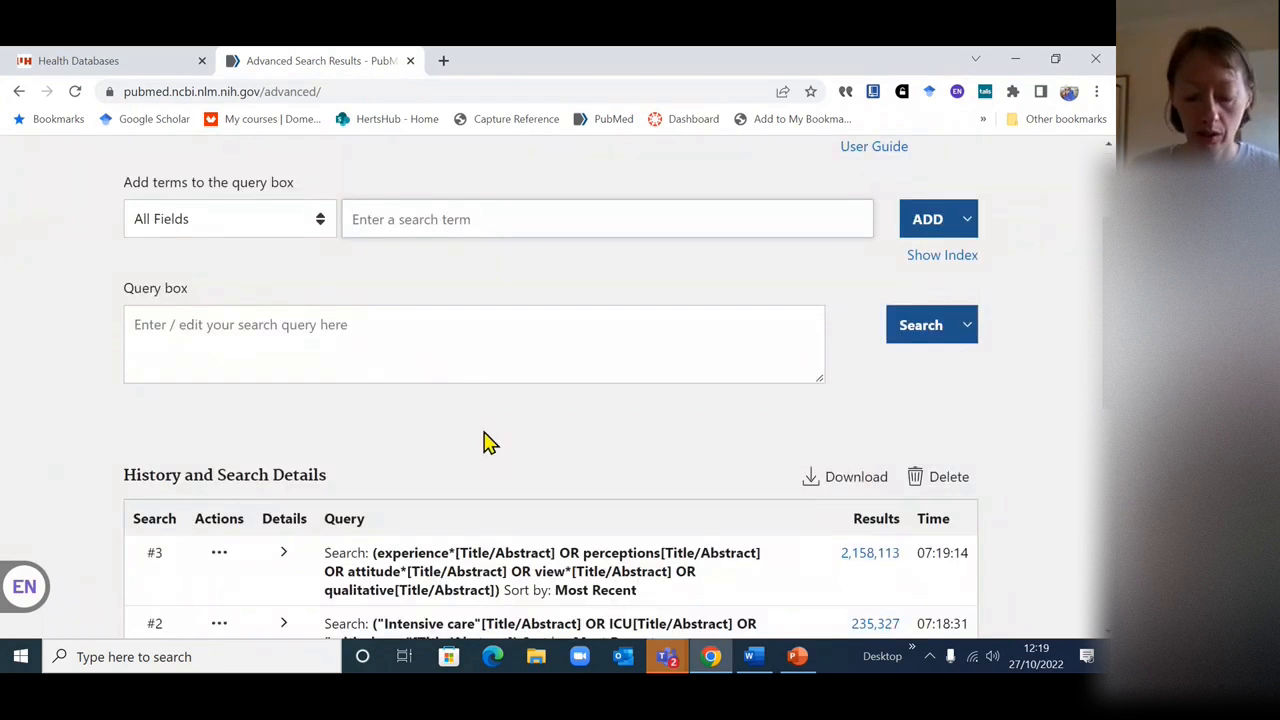
pyautogui.hotkey('ctrl', 'v')
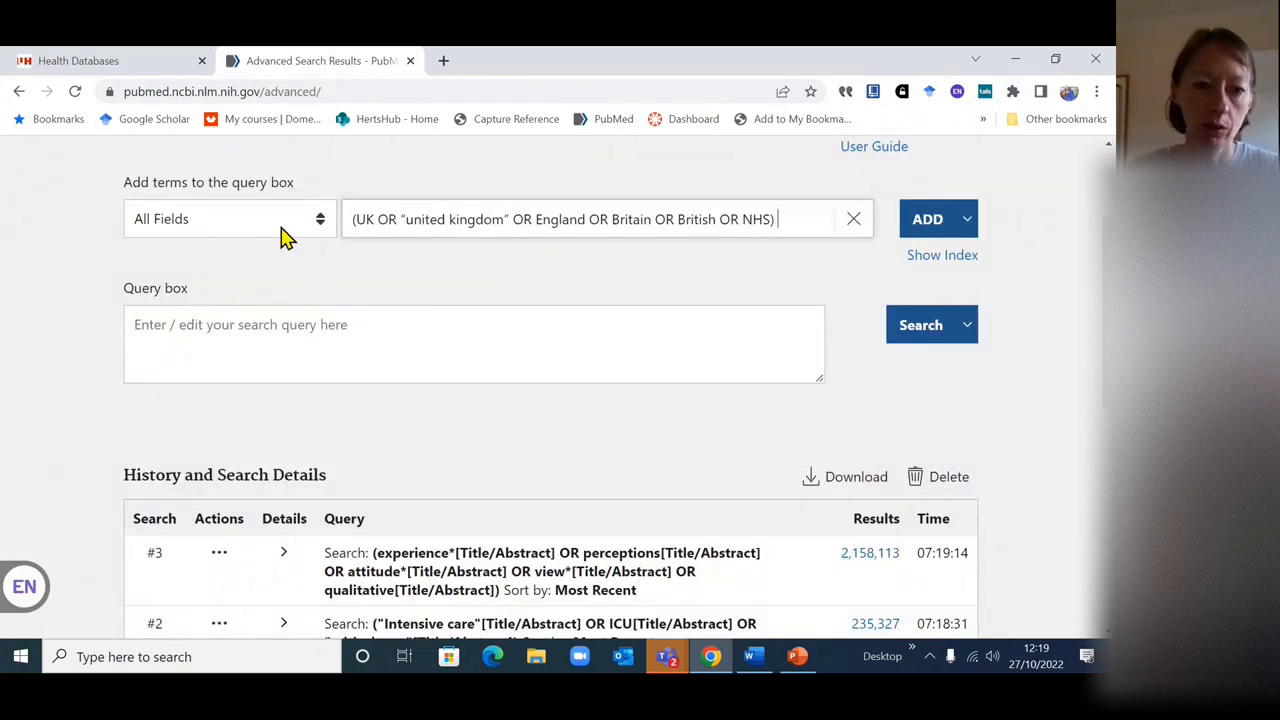
# Step: Add the UK location terms to the query as Title/Abstract terms and run the search
pyautogui.click(283, 228)
pyautogui.scroll(-6, 277, 537)
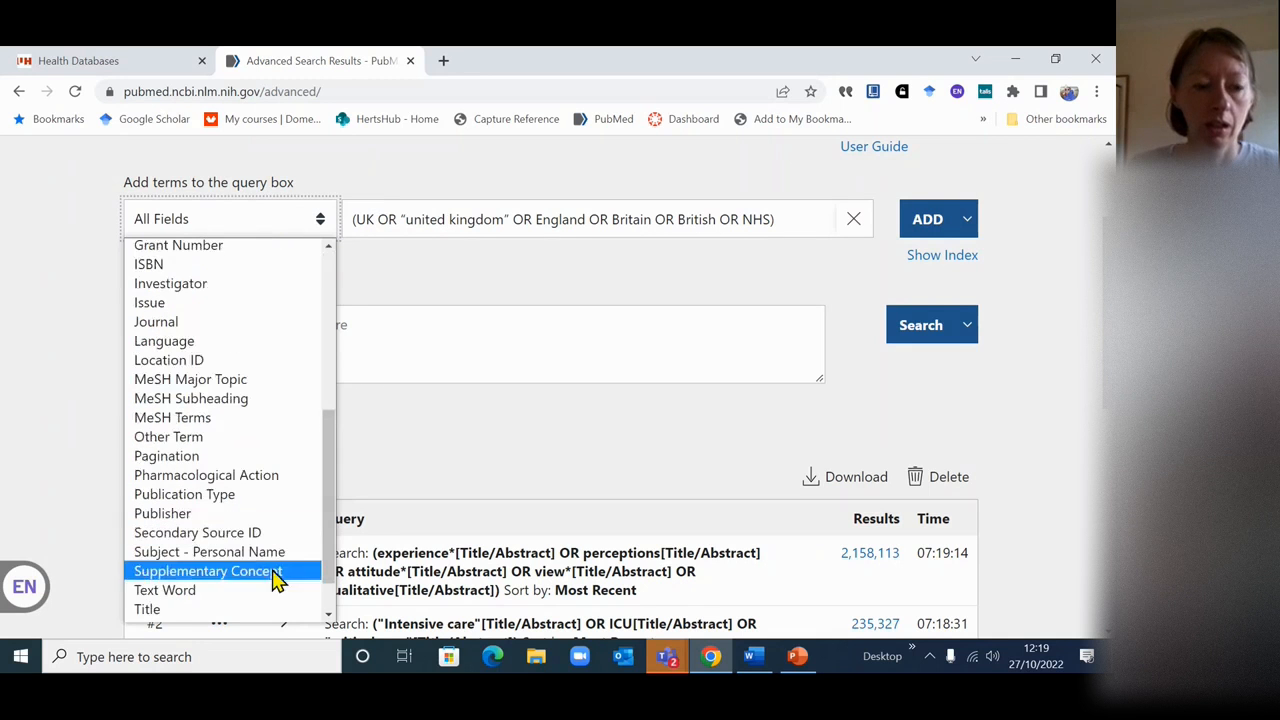
pyautogui.scroll(-1, 263, 551)
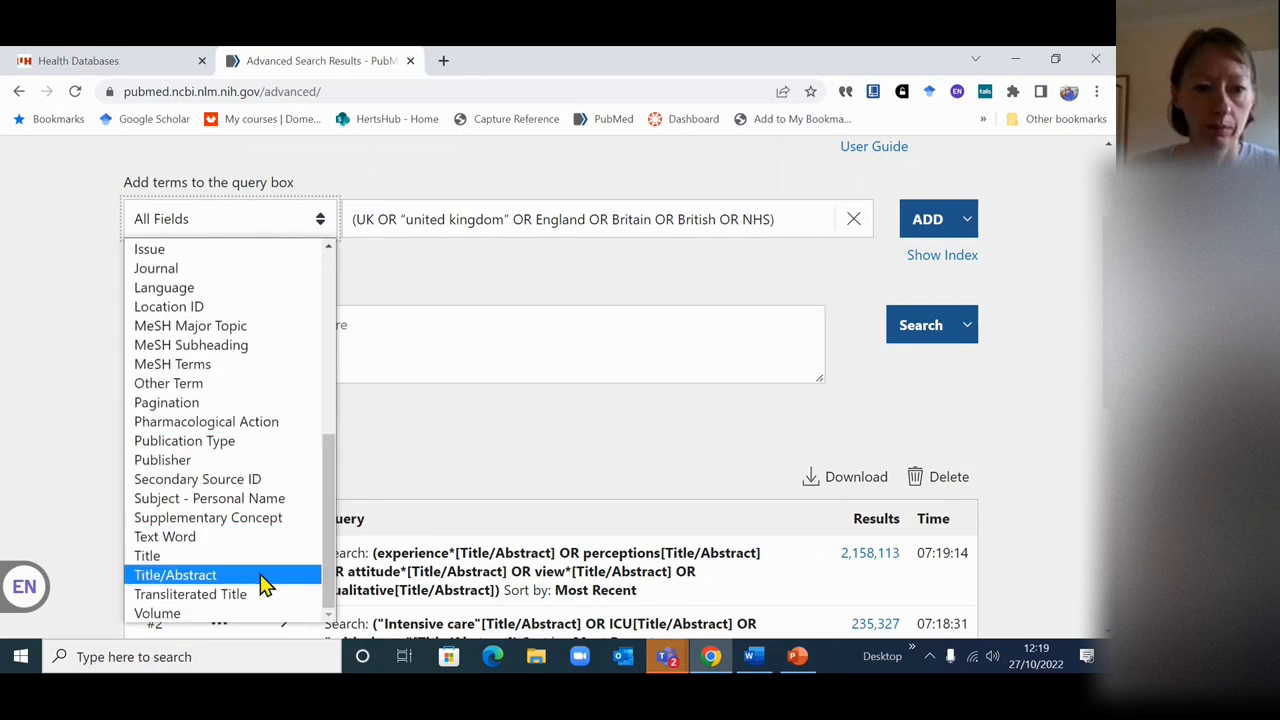
pyautogui.click(263, 578)
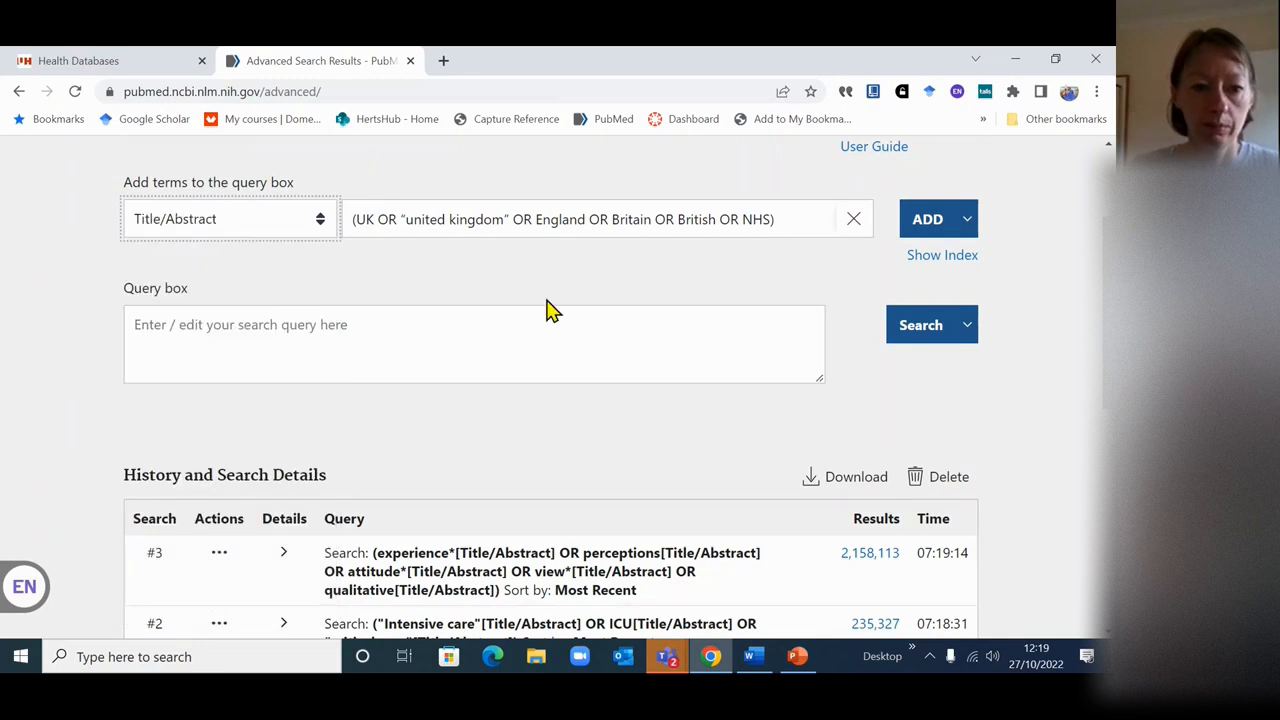
pyautogui.click(927, 220)
pyautogui.click(921, 339)
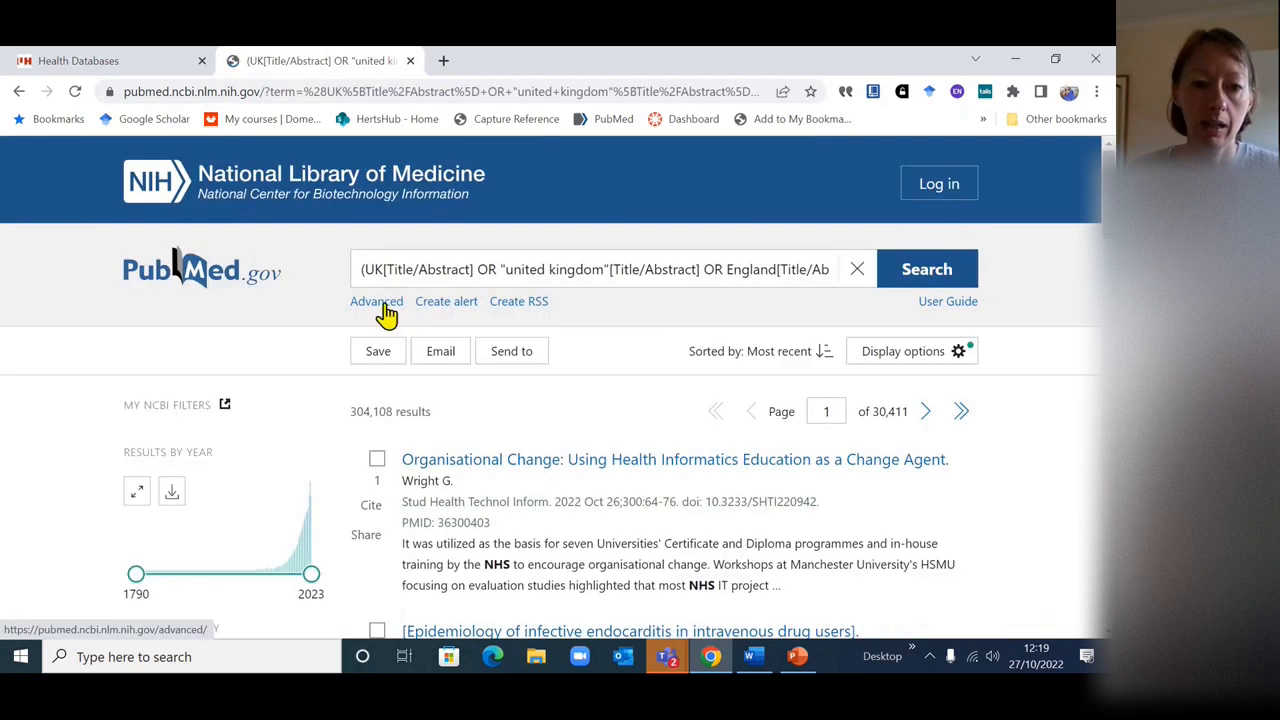
# Step: Return to the advanced search builder and review the concept searches listed in the search history
pyautogui.click(380, 302)
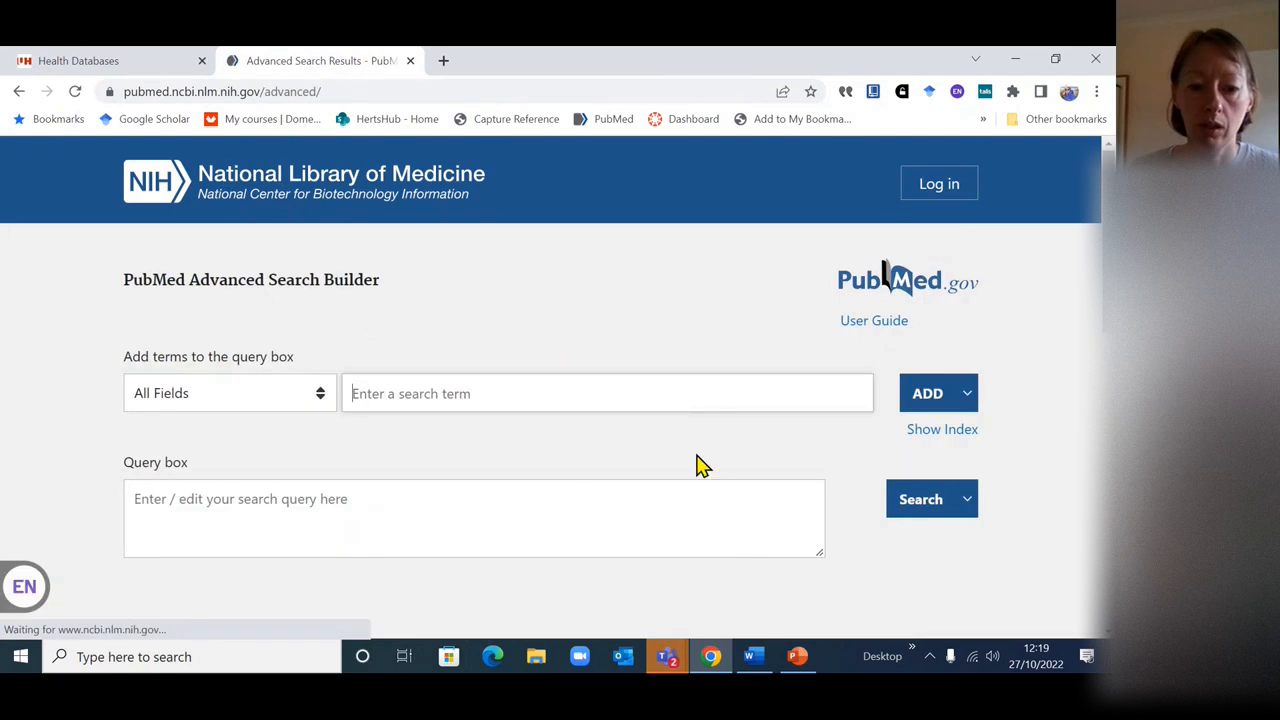
pyautogui.click(760, 657)
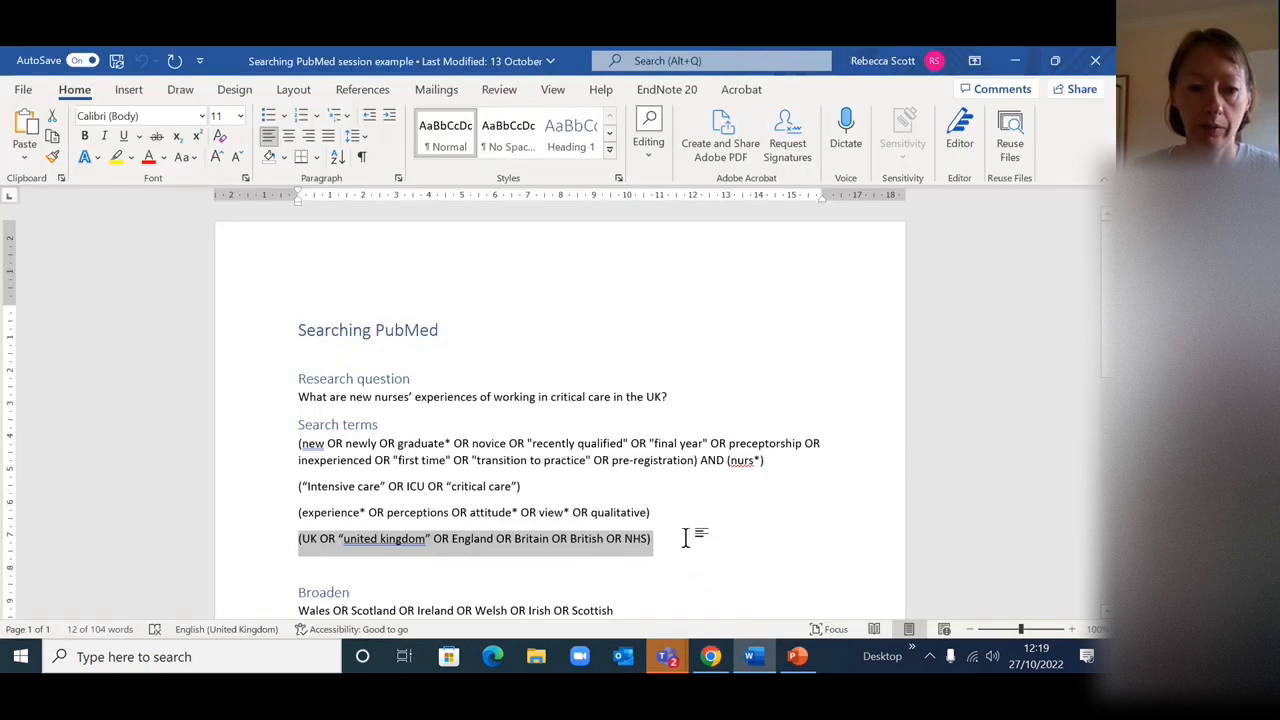
pyautogui.click(767, 665)
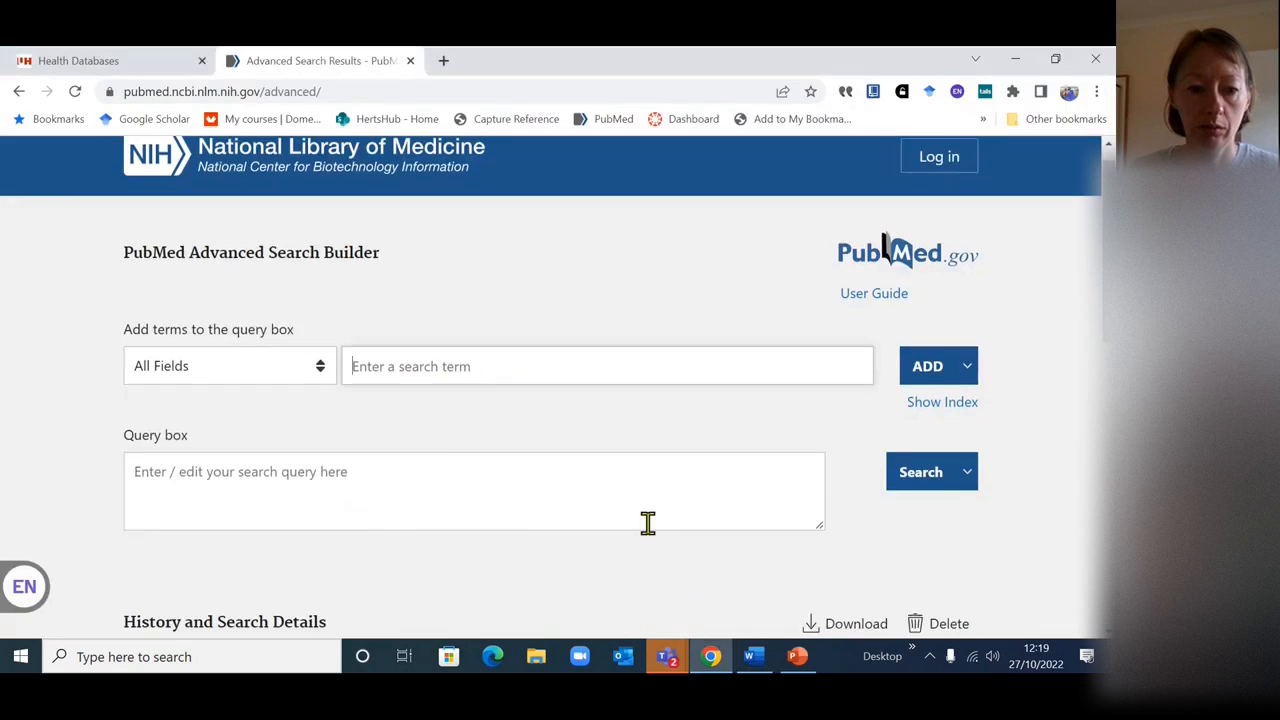
pyautogui.scroll(-3, 648, 530)
pyautogui.scroll(-2, 655, 515)
pyautogui.scroll(1, 660, 508)
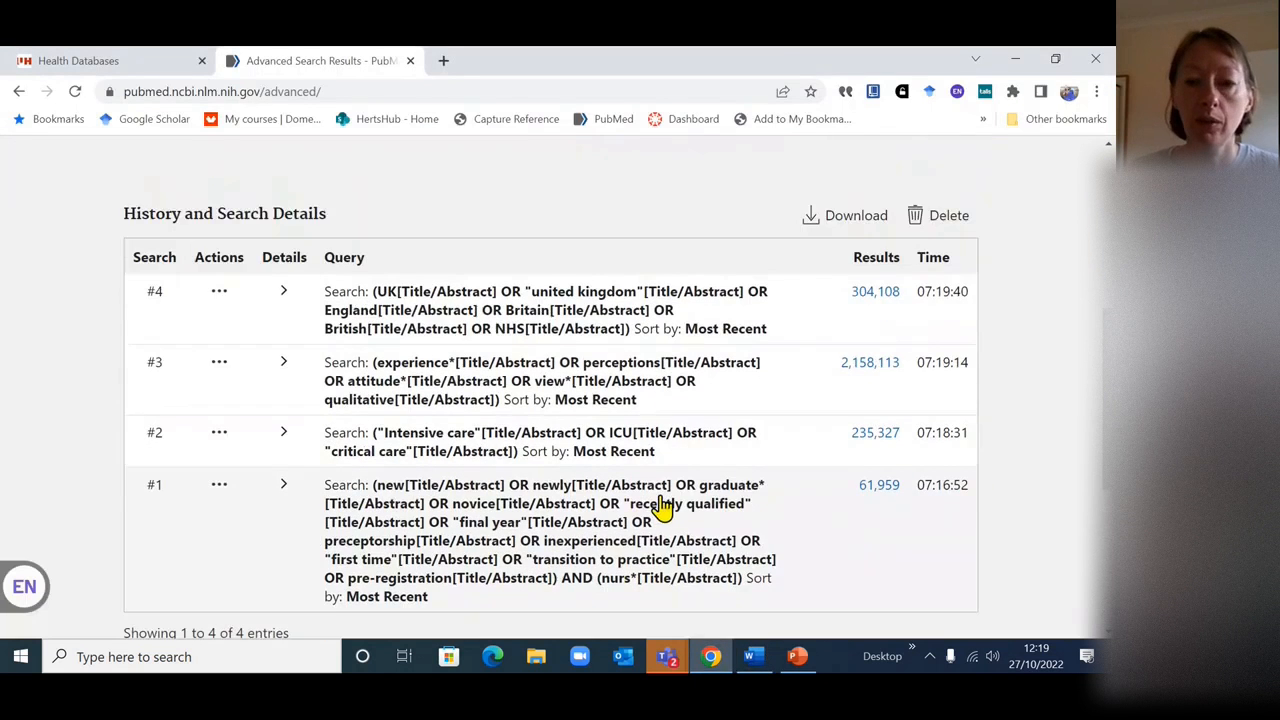
pyautogui.scroll(-1, 662, 506)
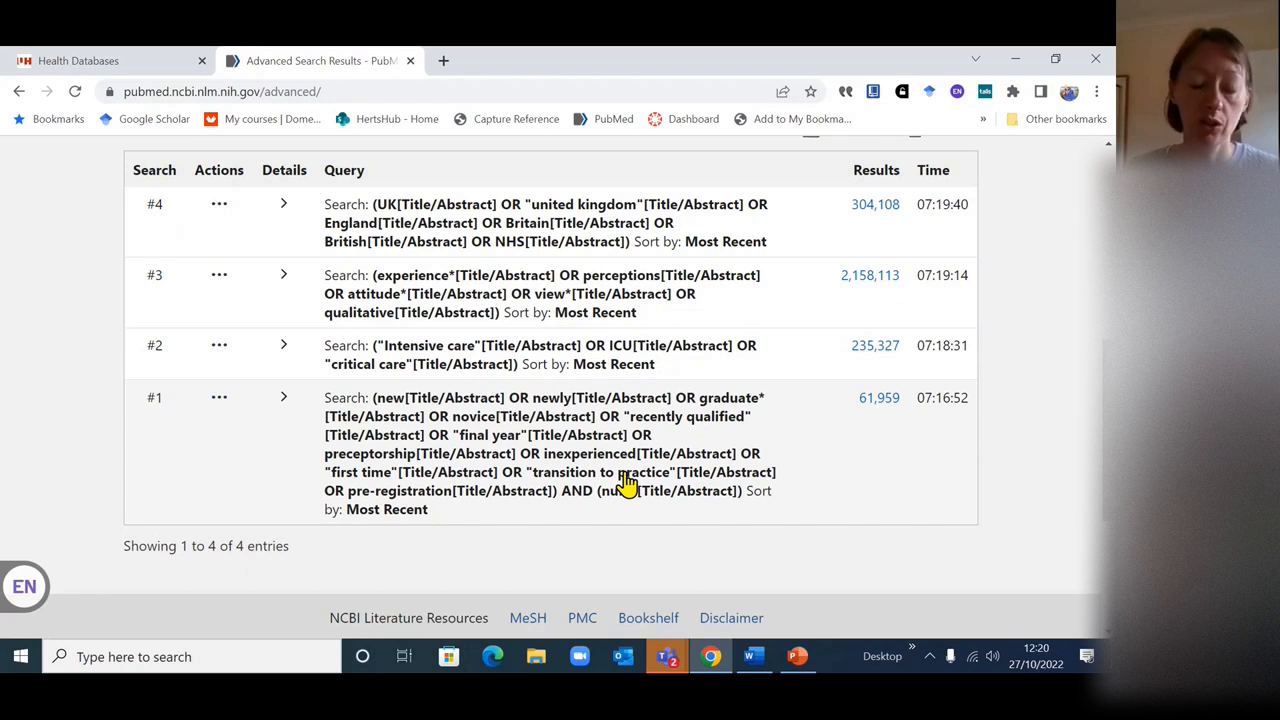
pyautogui.scroll(1, 625, 483)
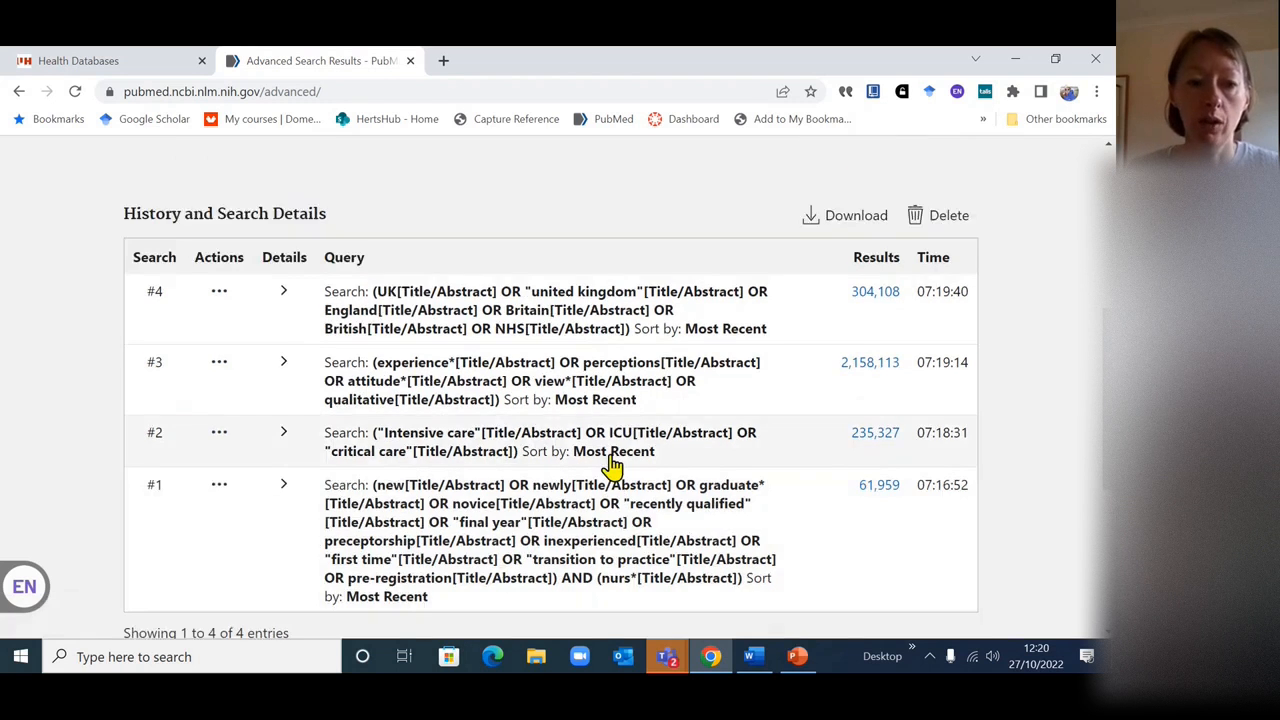
# Step: Combine the four concept searches with the query #1 AND #2 AND #3 AND #4 and run it
pyautogui.scroll(2, 612, 463)
pyautogui.click(513, 246)
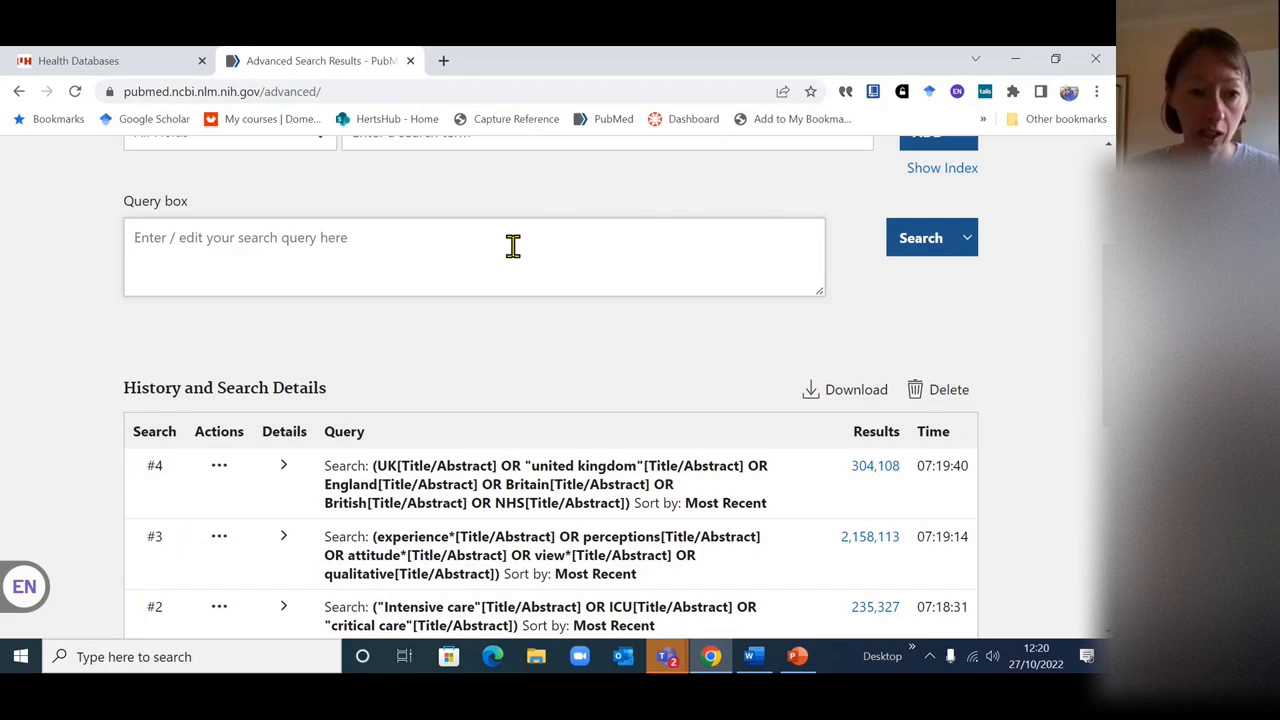
pyautogui.write('#1')
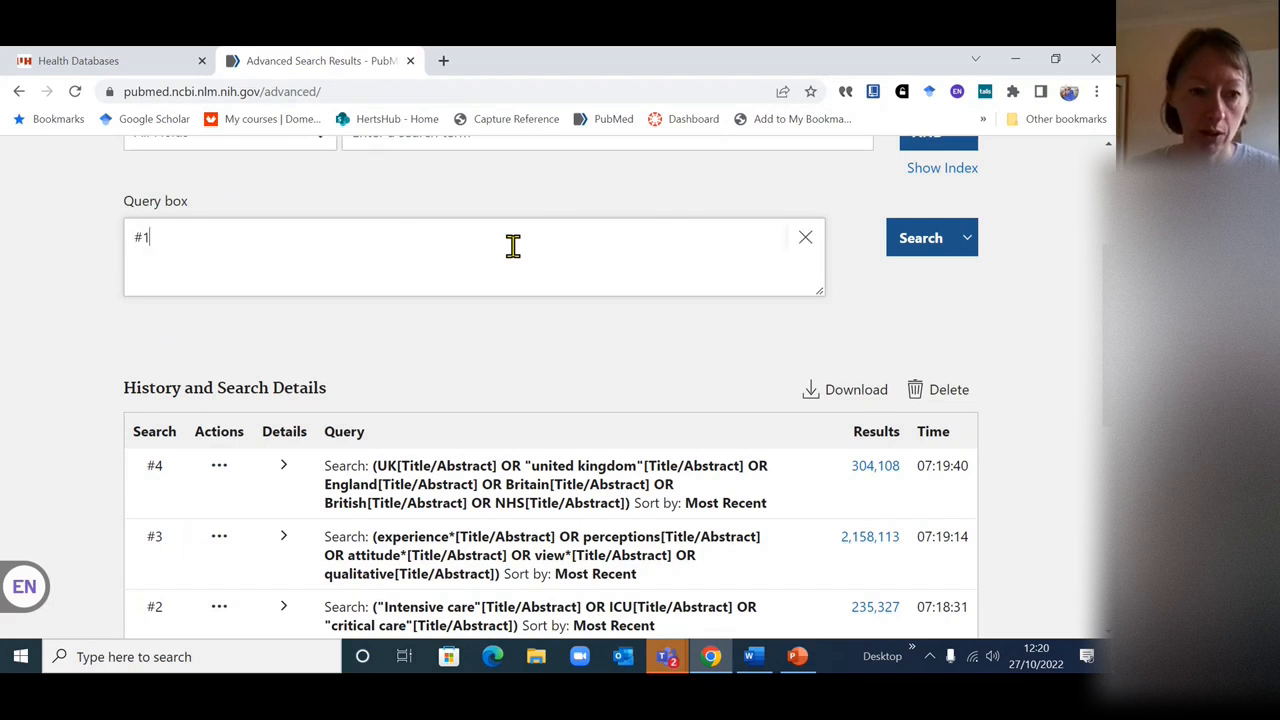
pyautogui.write(' AND')
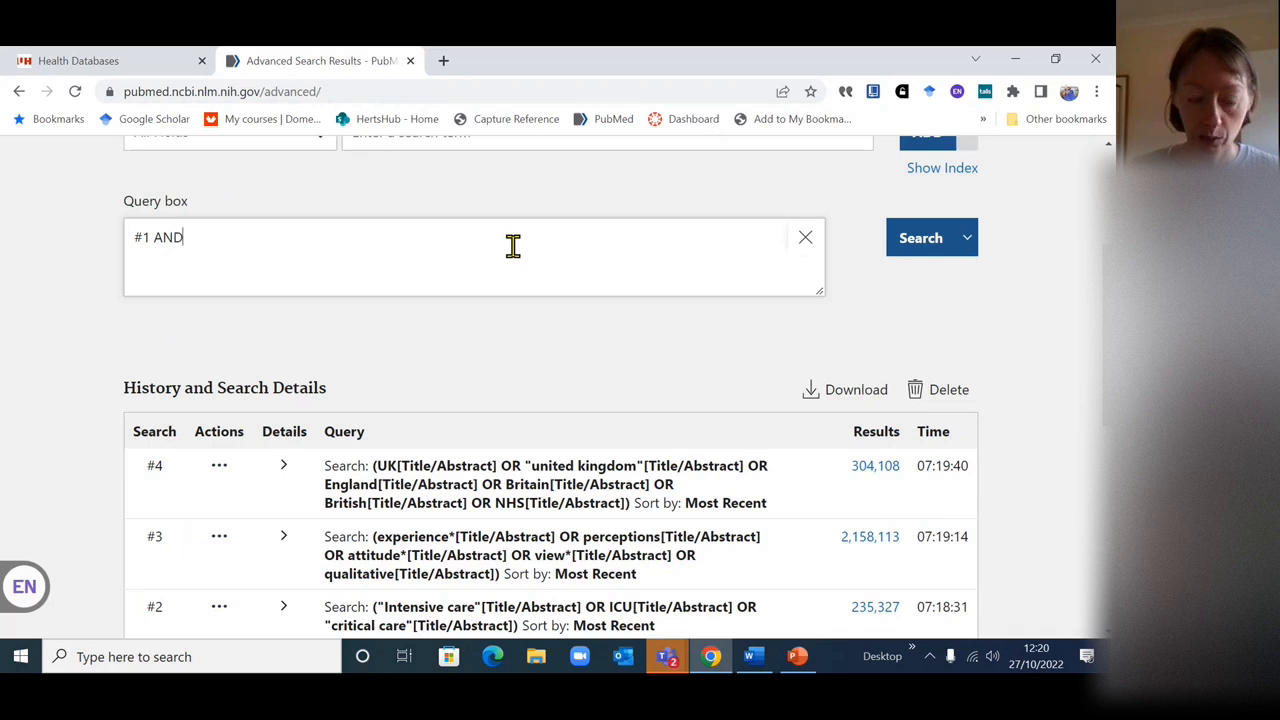
pyautogui.write(' #3')
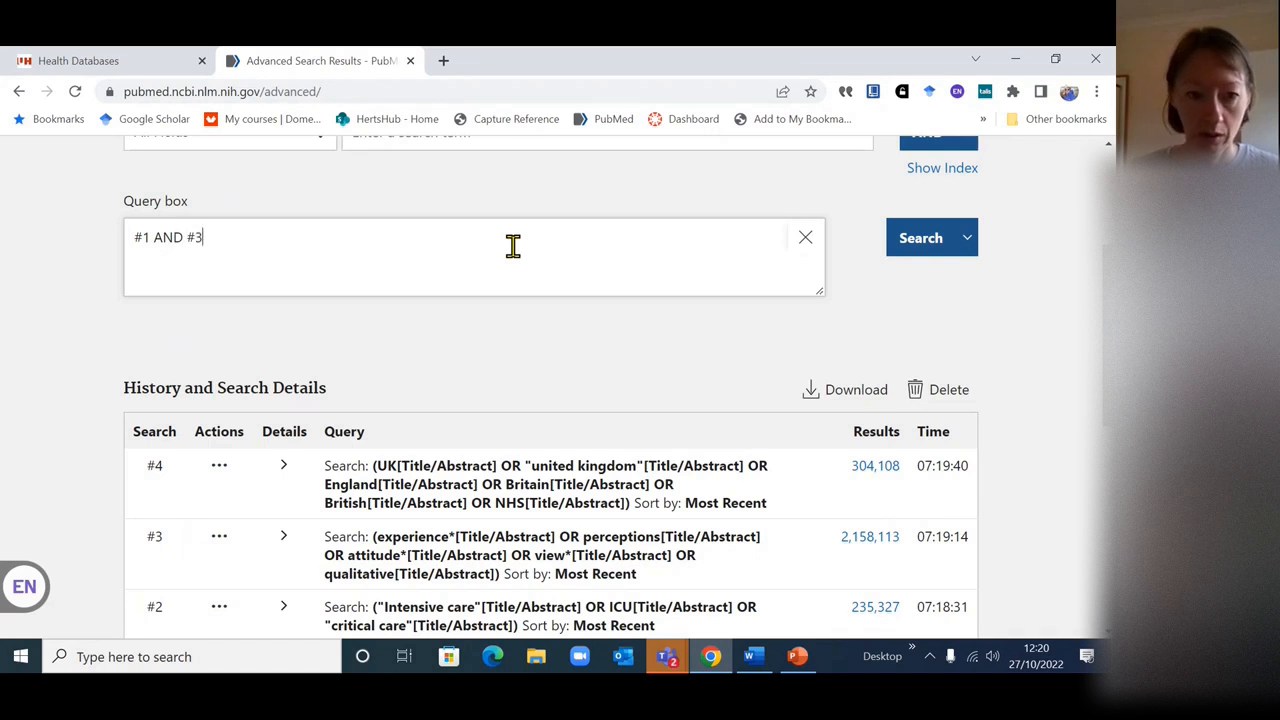
pyautogui.press('BackSpace')
pyautogui.write('2 ')
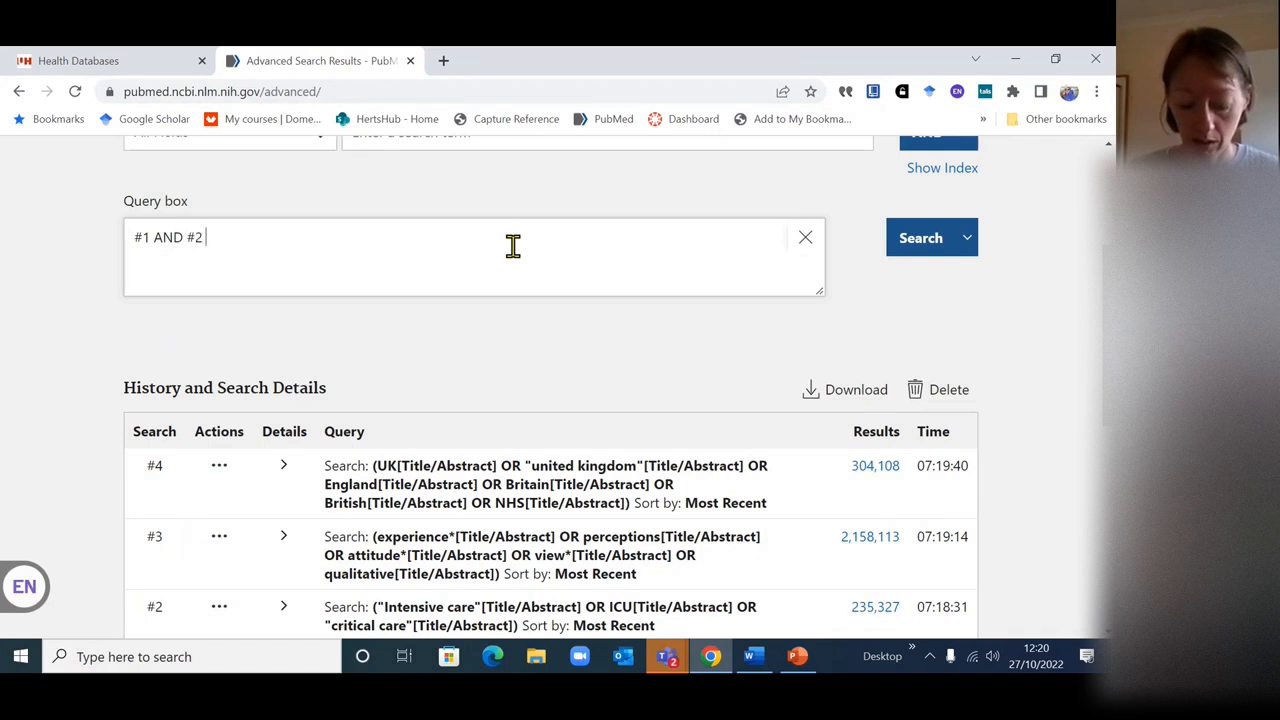
pyautogui.write('AND')
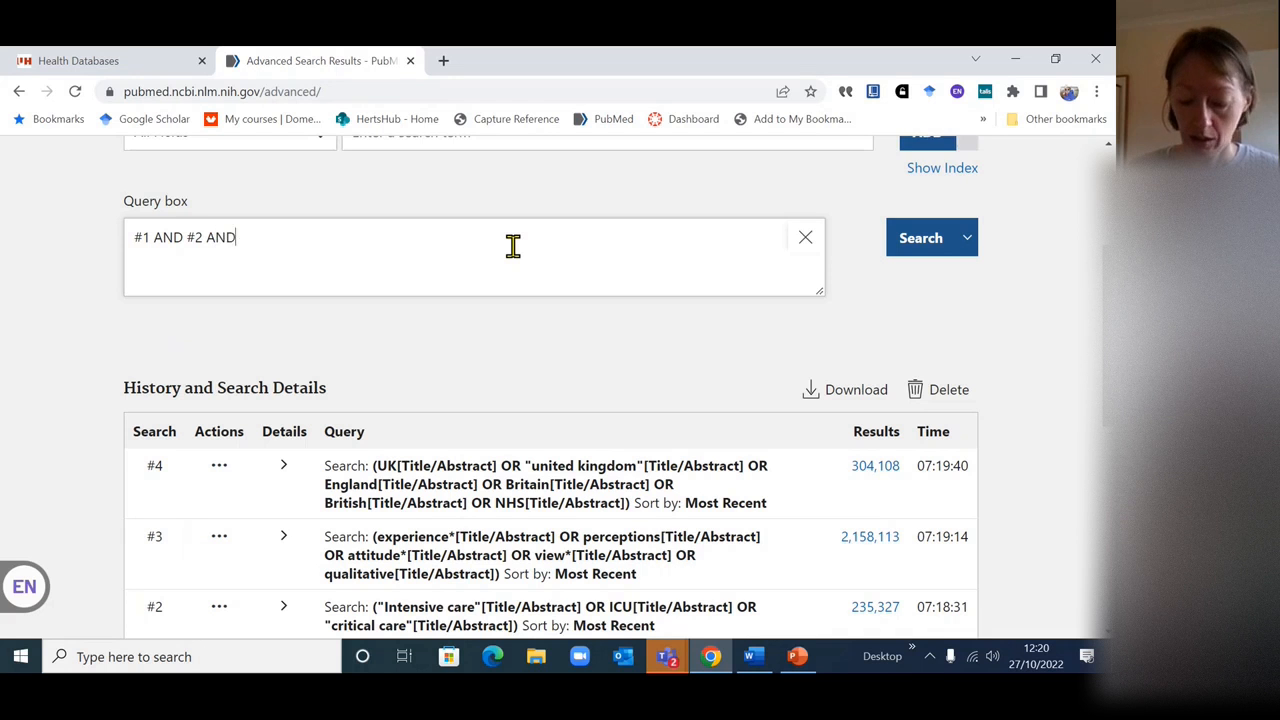
pyautogui.write(' #3 AND #4')
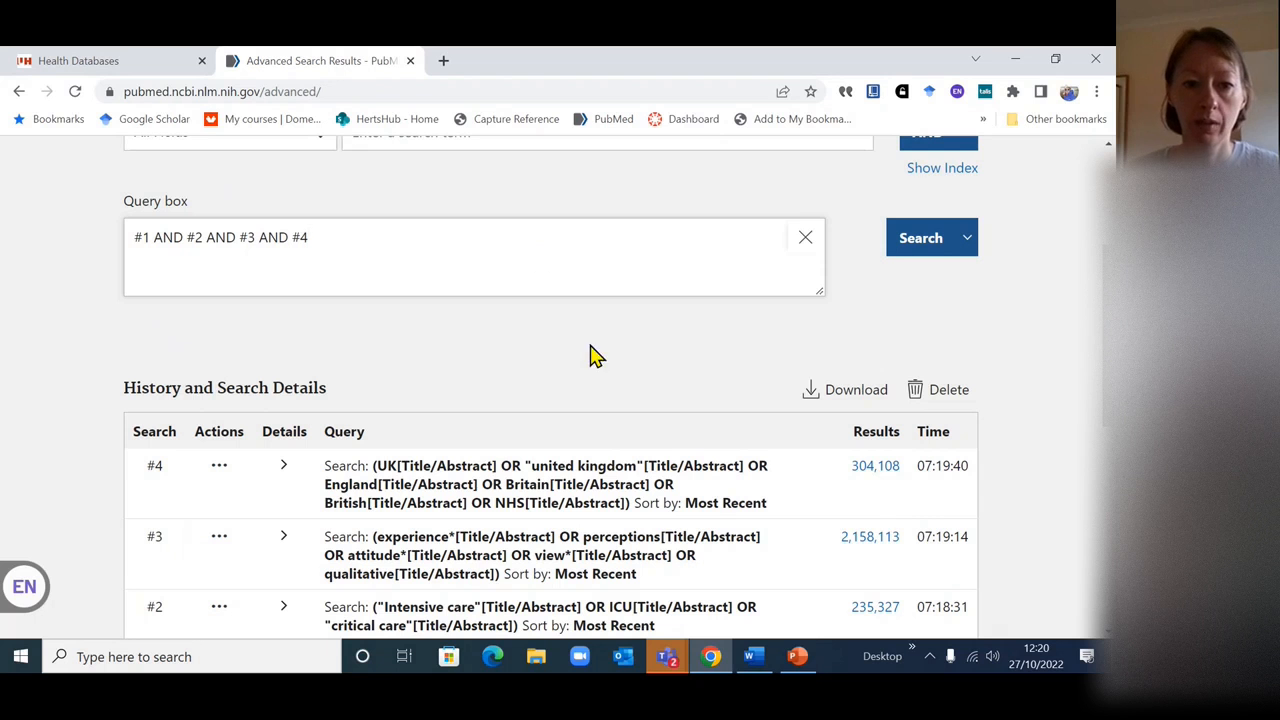
pyautogui.click(913, 248)
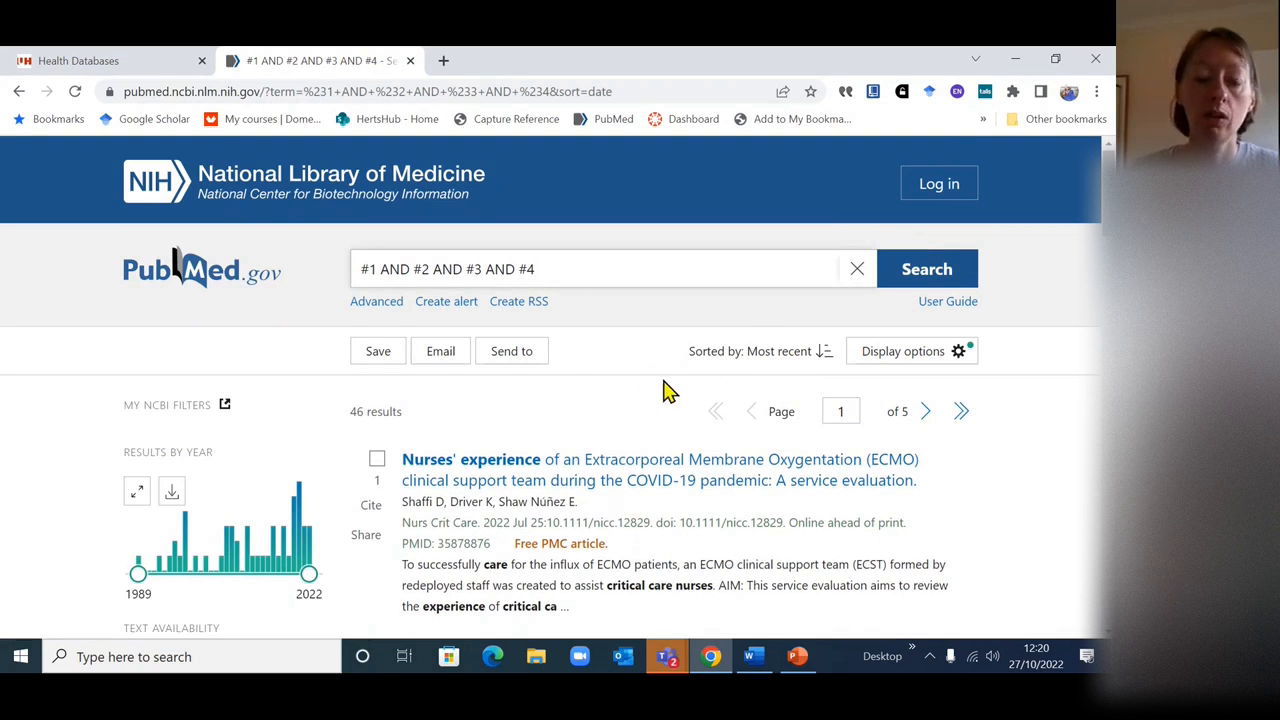
# Step: Examine the titles and abstract snippets of the combined search results for relevance to new nurses' experiences in intensive care
pyautogui.scroll(-1, 643, 388)
pyautogui.scroll(-2, 643, 388)
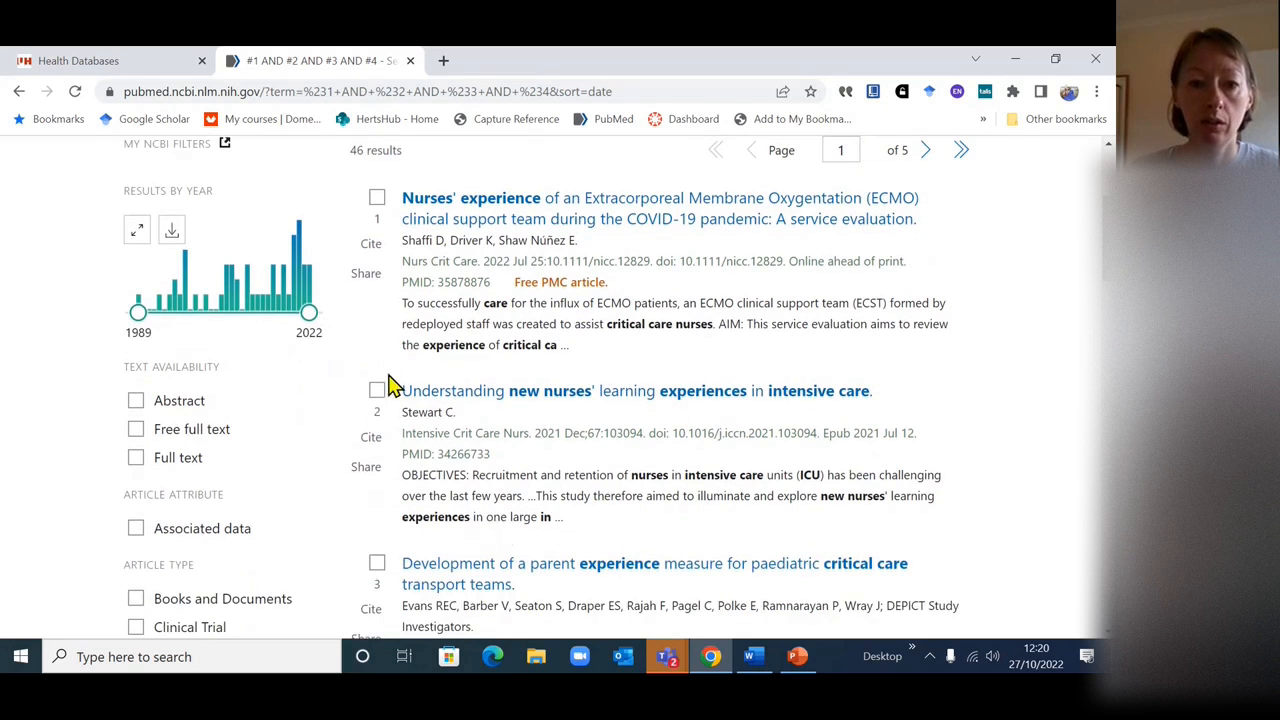
pyautogui.moveTo(391, 380); pyautogui.dragTo(577, 425)
pyautogui.click(589, 494)
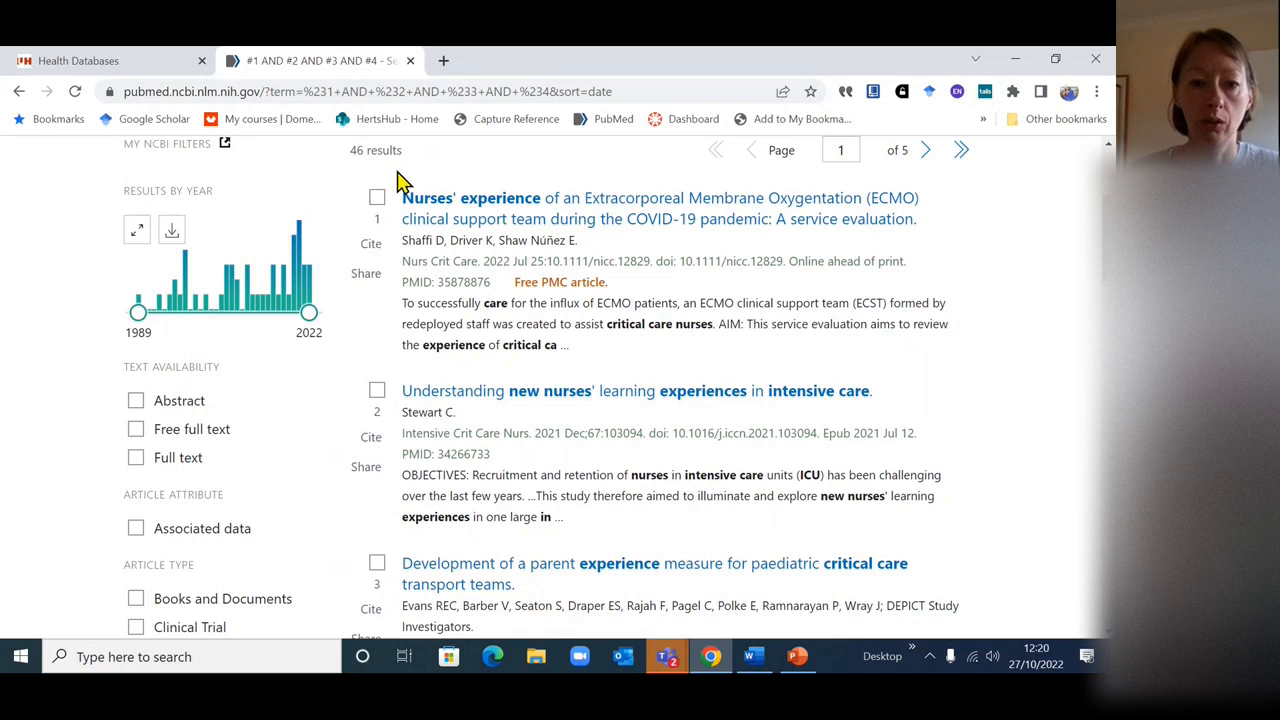
pyautogui.moveTo(400, 195); pyautogui.dragTo(505, 218)
pyautogui.click(815, 344)
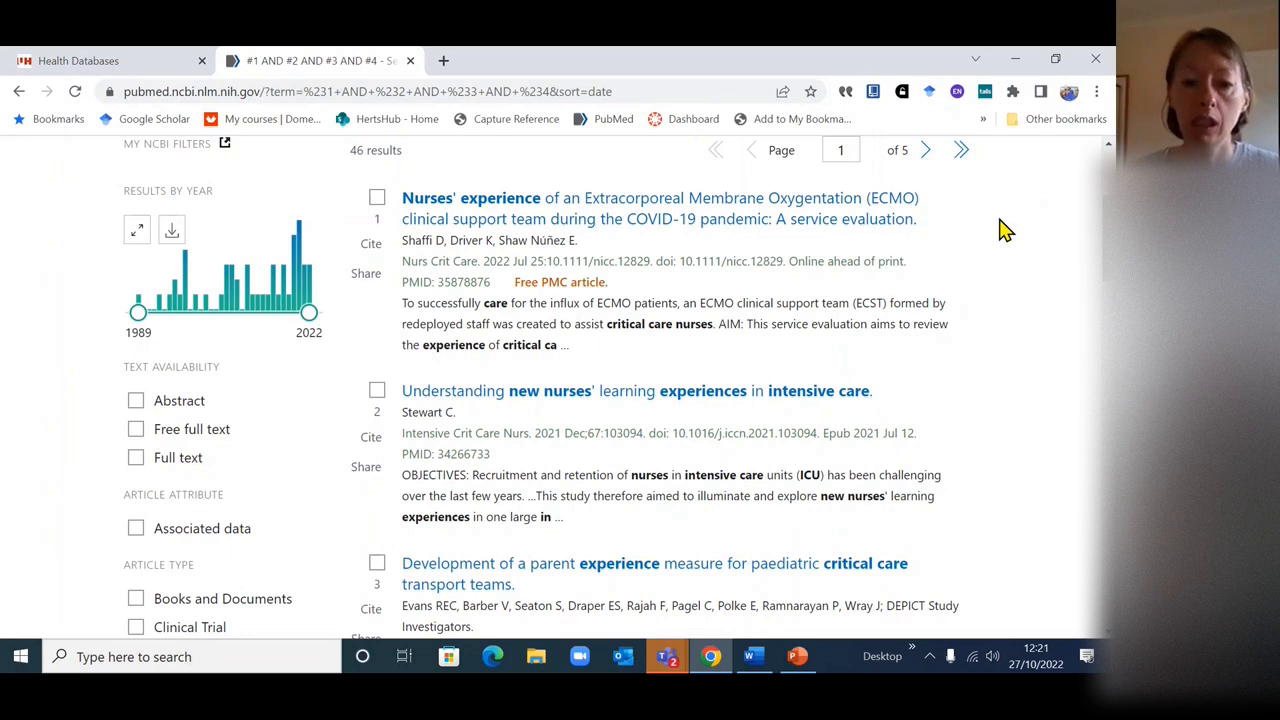
pyautogui.scroll(-3, 970, 345)
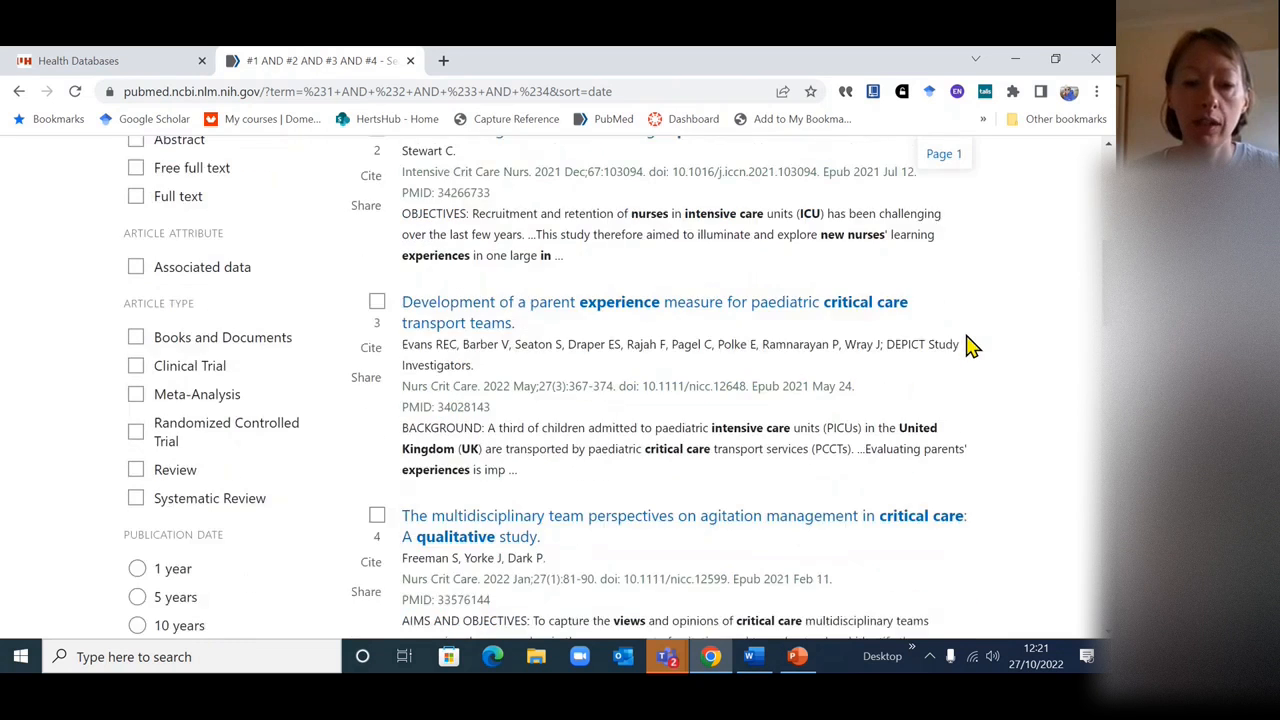
pyautogui.scroll(-3, 970, 345)
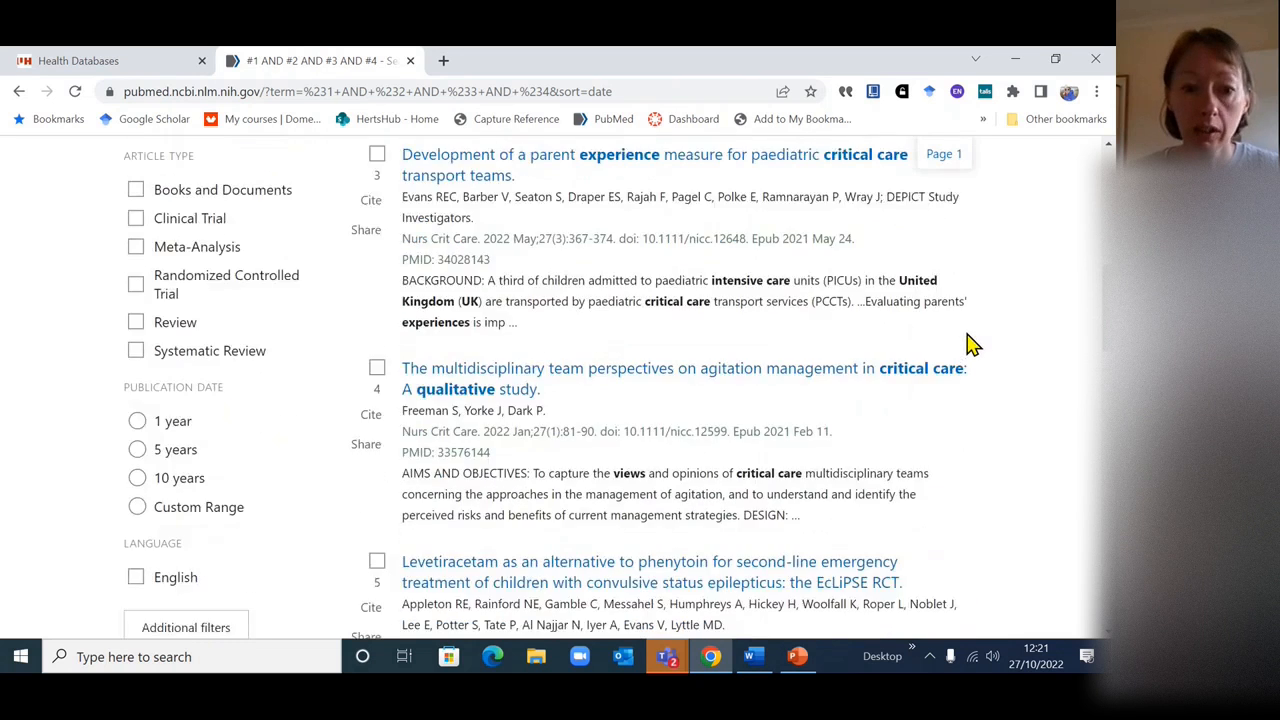
pyautogui.scroll(6, 970, 345)
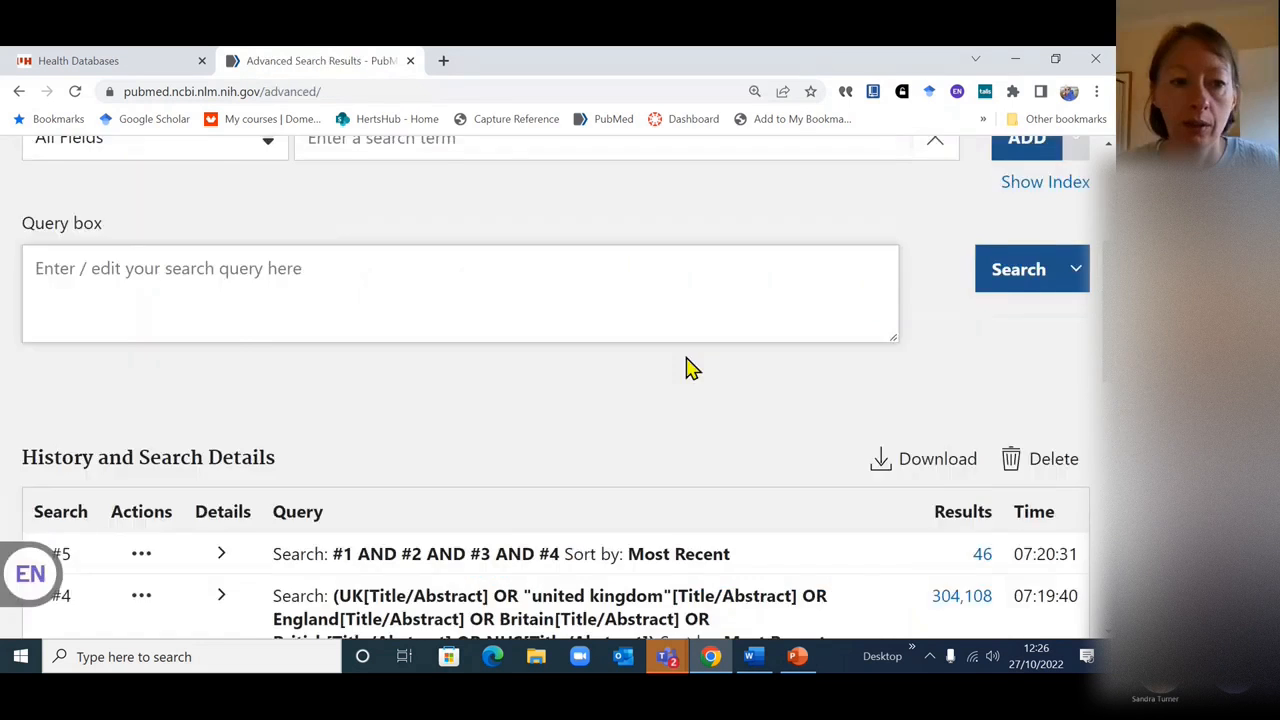
# Step: Demonstrate truncation in the search term by entering carer*, shortening it to care* and further to car*
pyautogui.scroll(1, 686, 366)
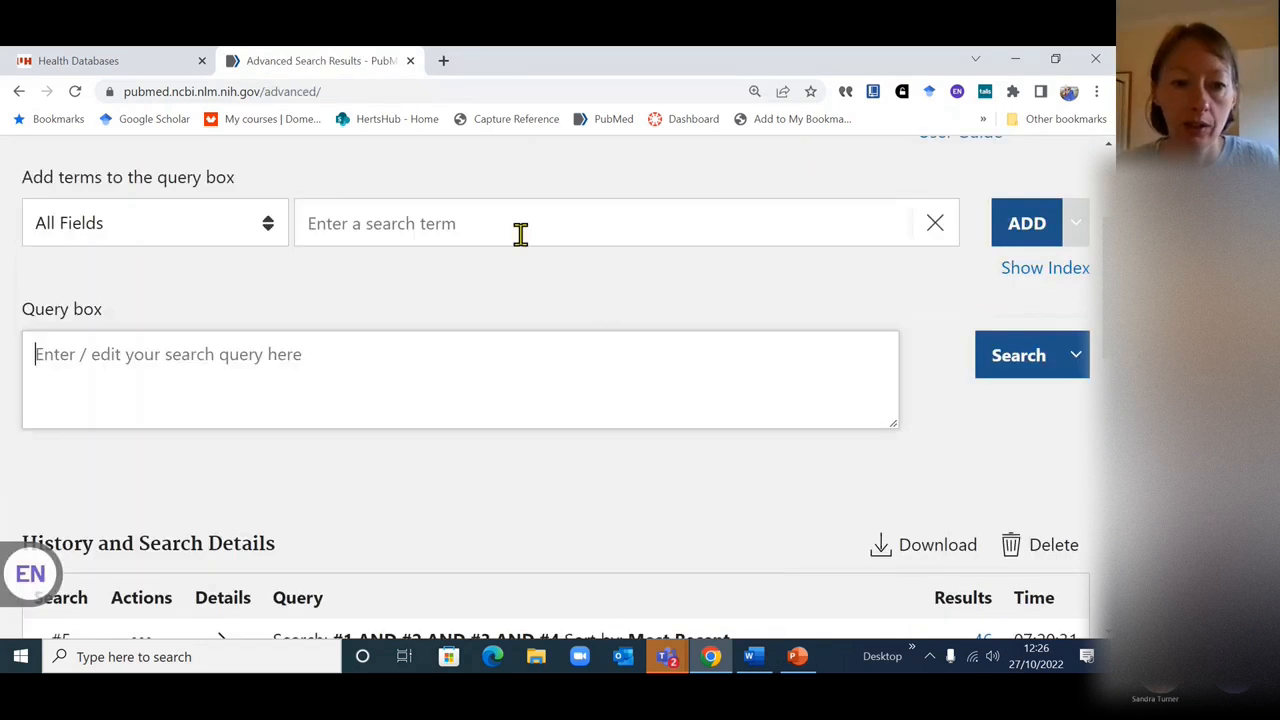
pyautogui.click(521, 234)
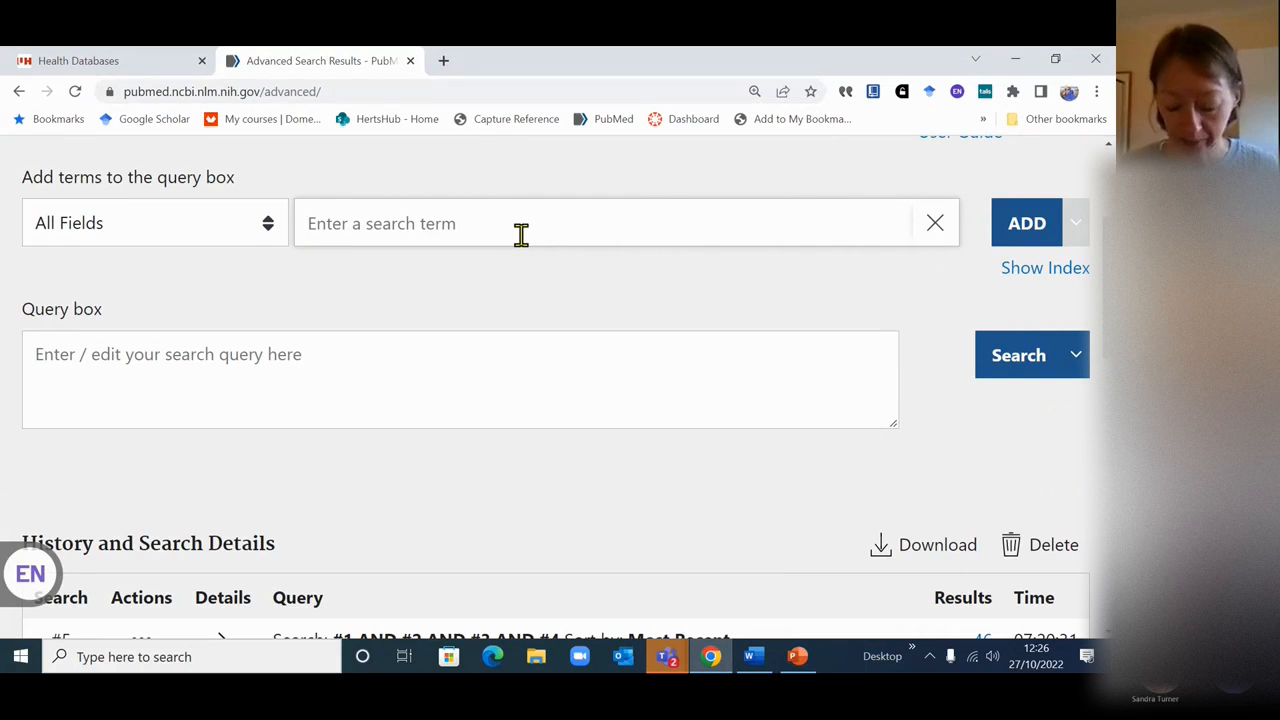
pyautogui.write('car')
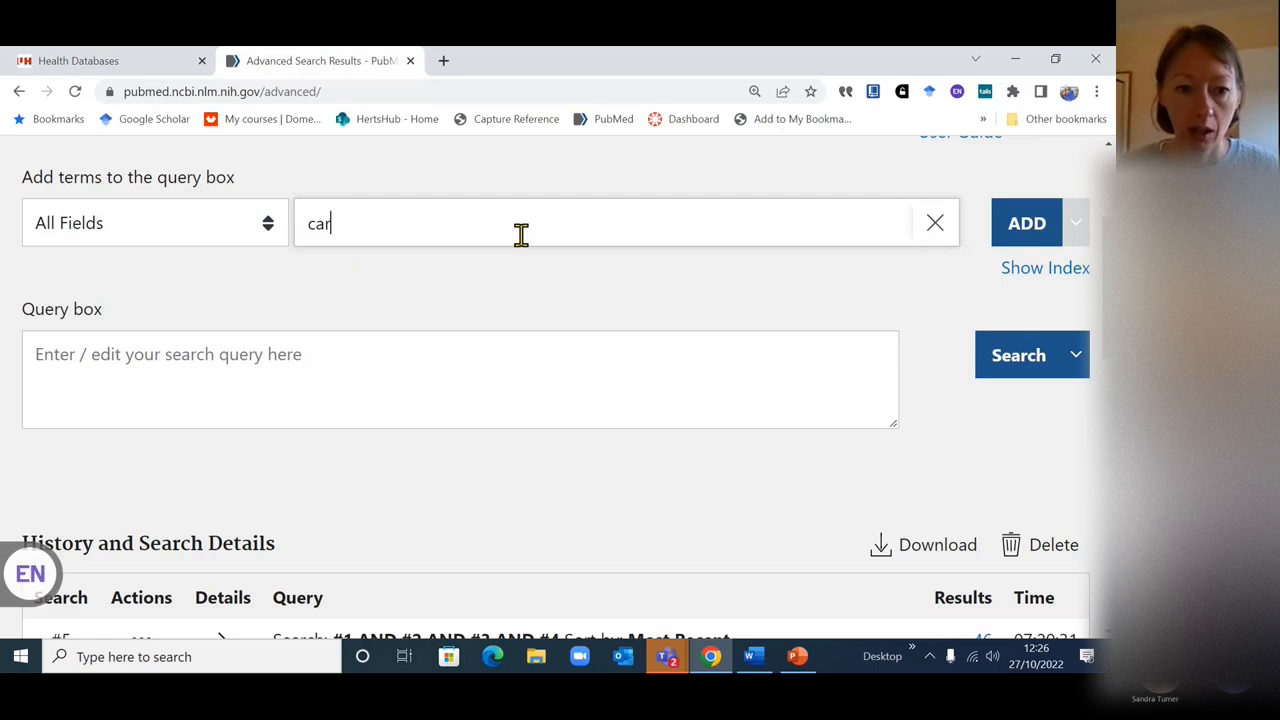
pyautogui.write('er*')
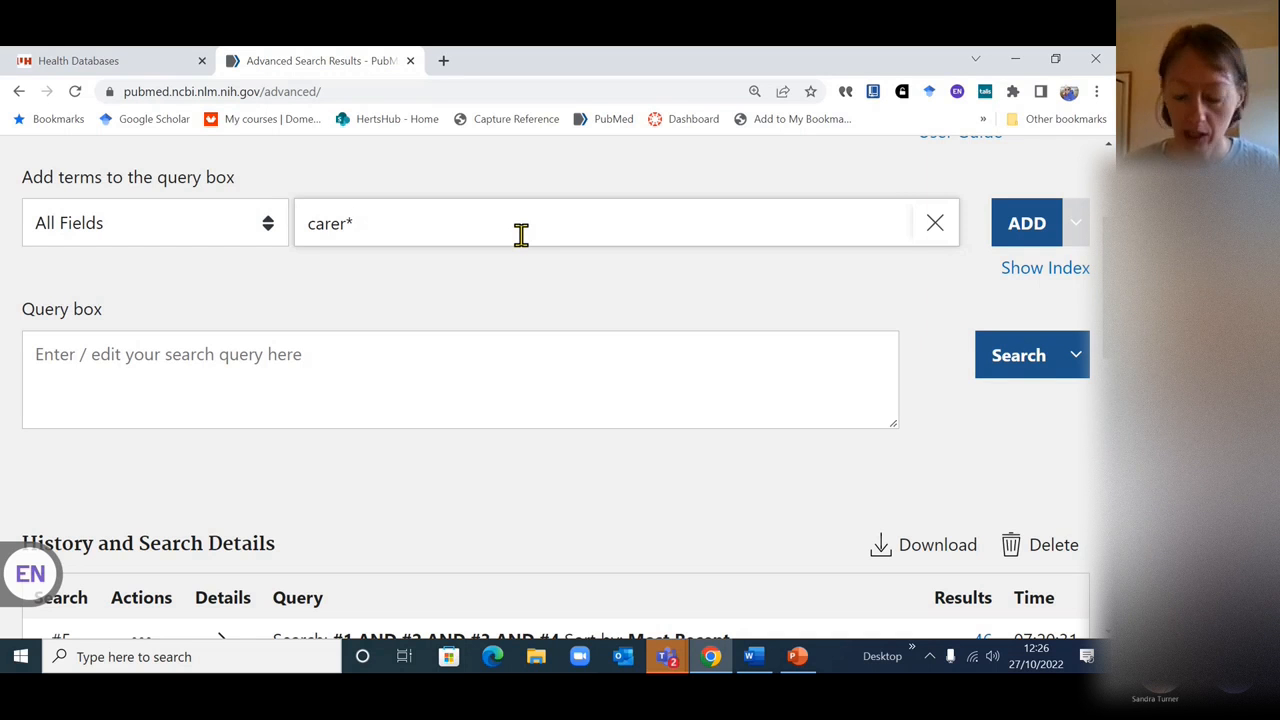
pyautogui.press('BackSpace')
pyautogui.press('BackSpace')
pyautogui.write('*')
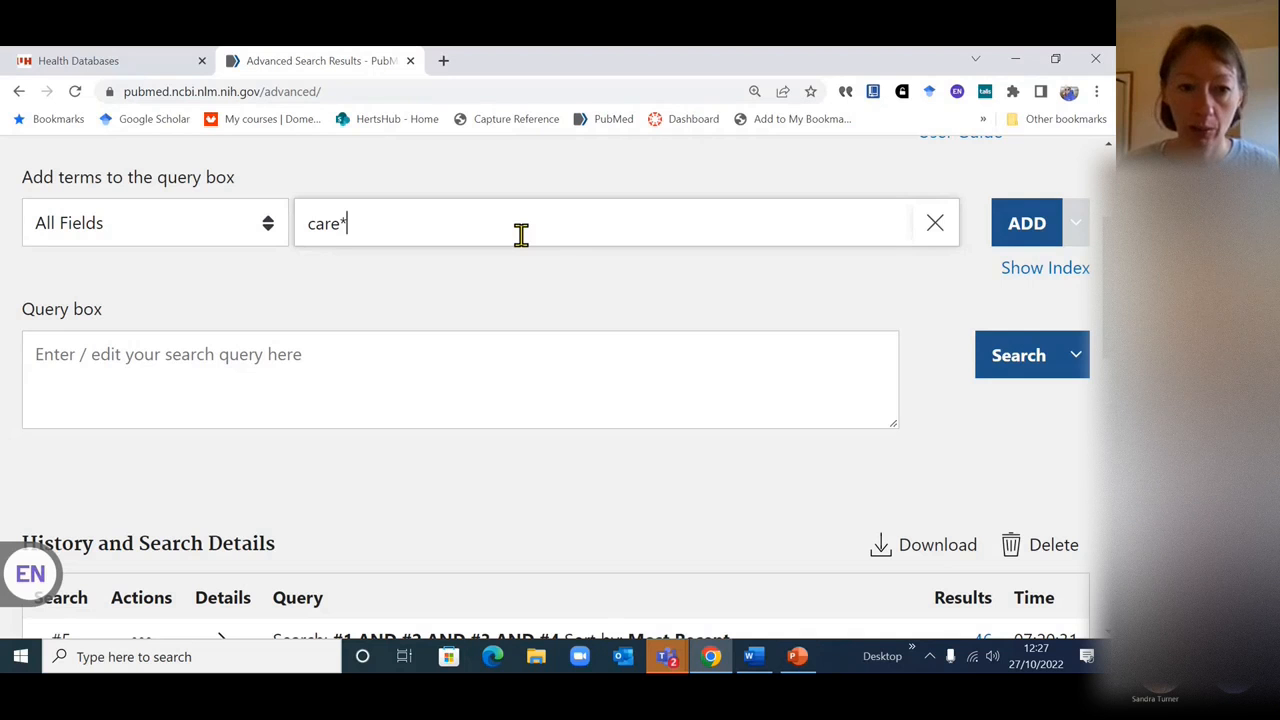
pyautogui.press('Left')
pyautogui.press('BackSpace')
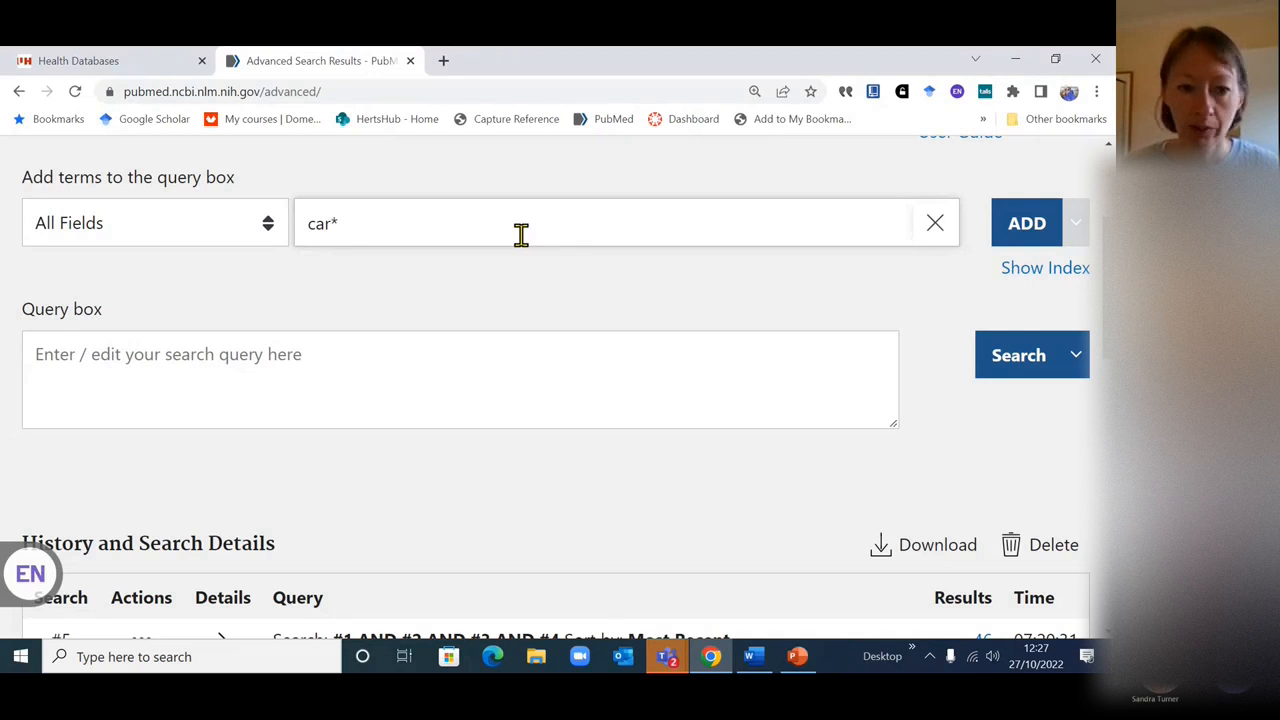
# Step: Replace the search term with men*, expand it to men Or men's OR mens, and clear it
pyautogui.press('BackSpace')
pyautogui.press('BackSpace')
pyautogui.press('BackSpace')
pyautogui.write('men*')
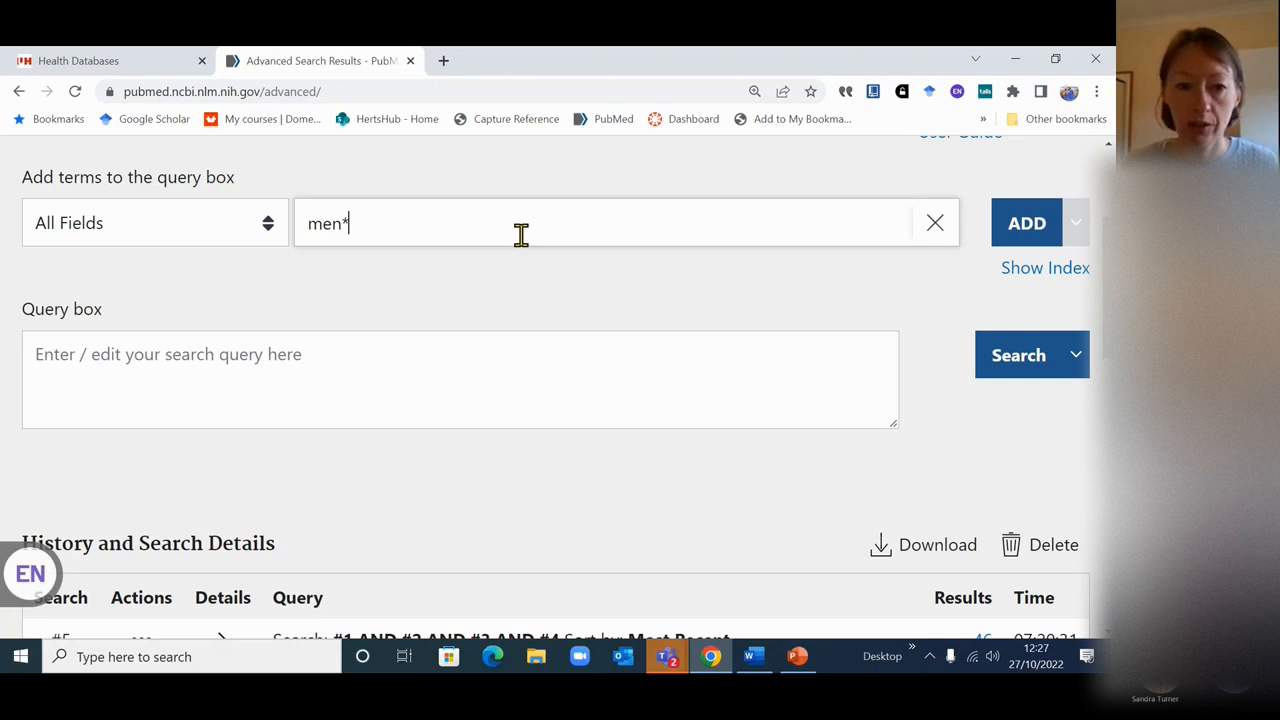
pyautogui.press('BackSpace')
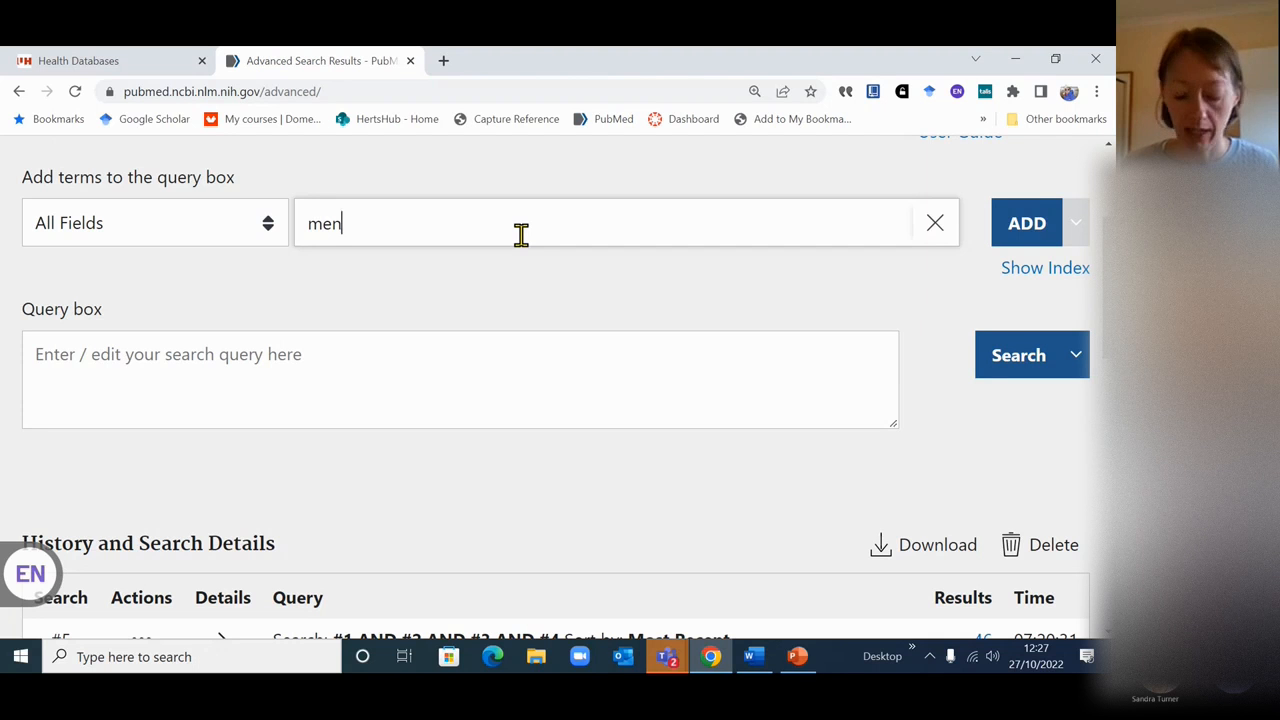
pyautogui.write('Or m')
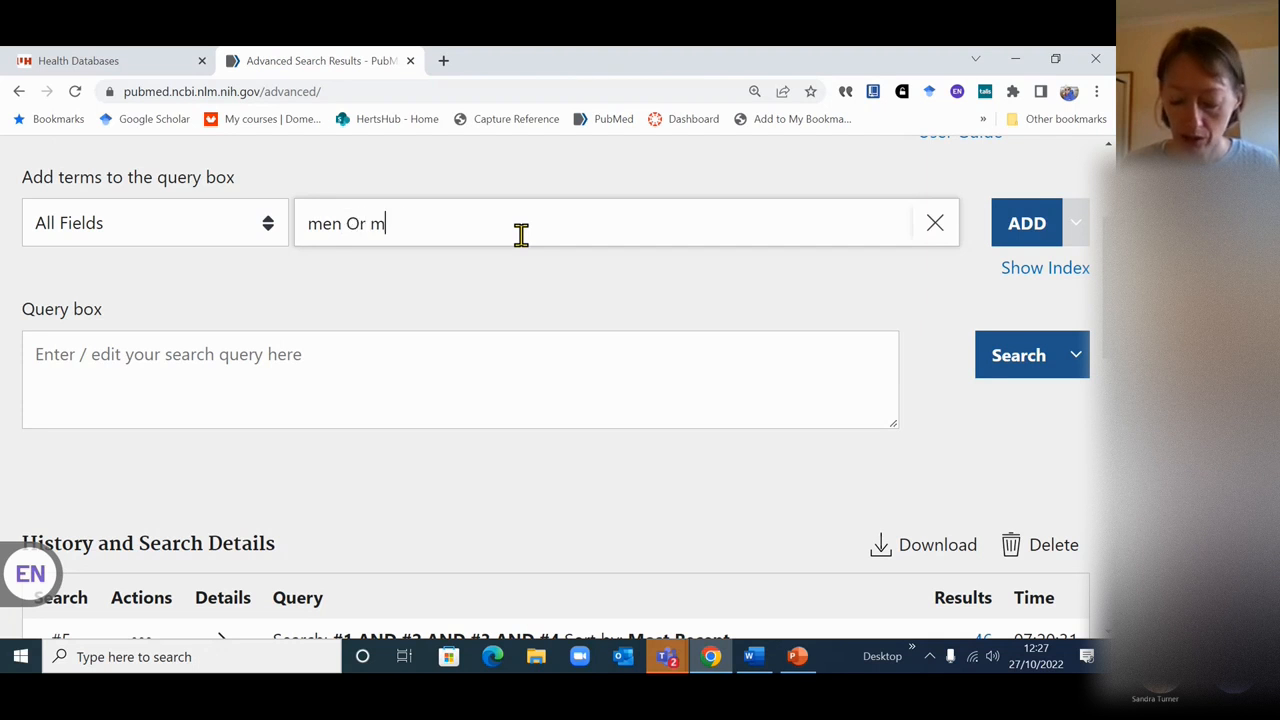
pyautogui.write("en's ")
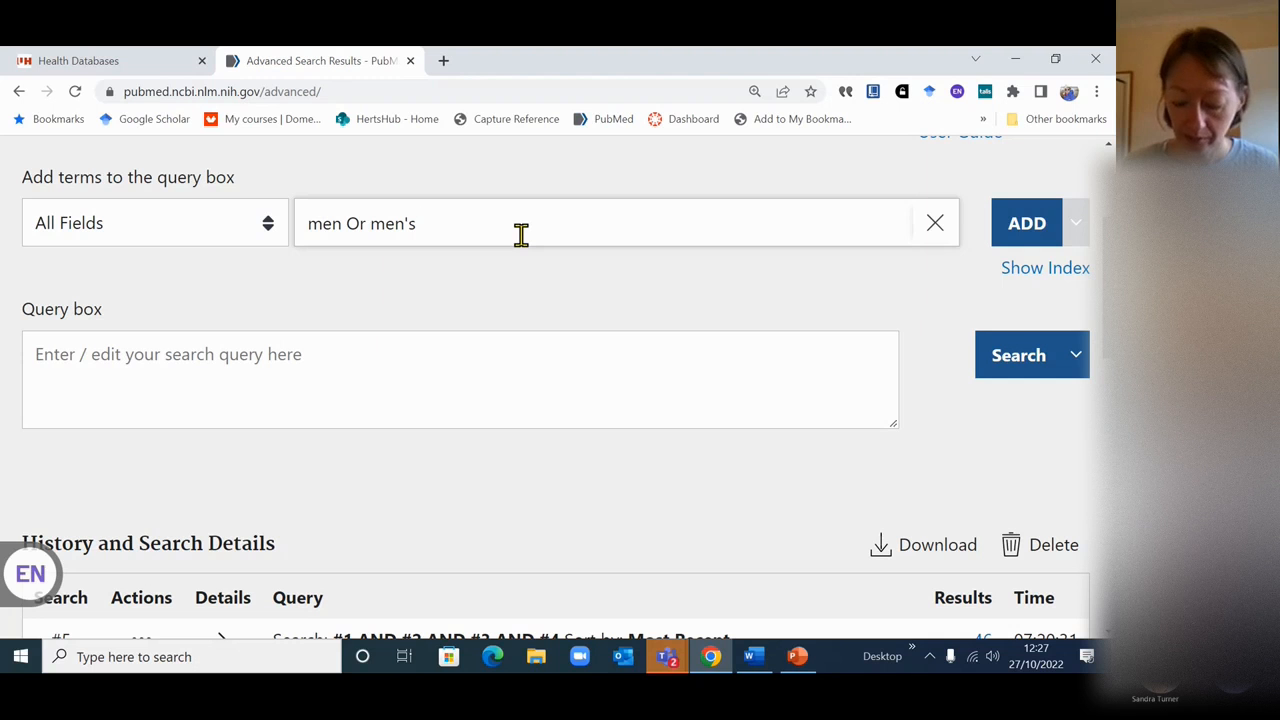
pyautogui.write('OR mens')
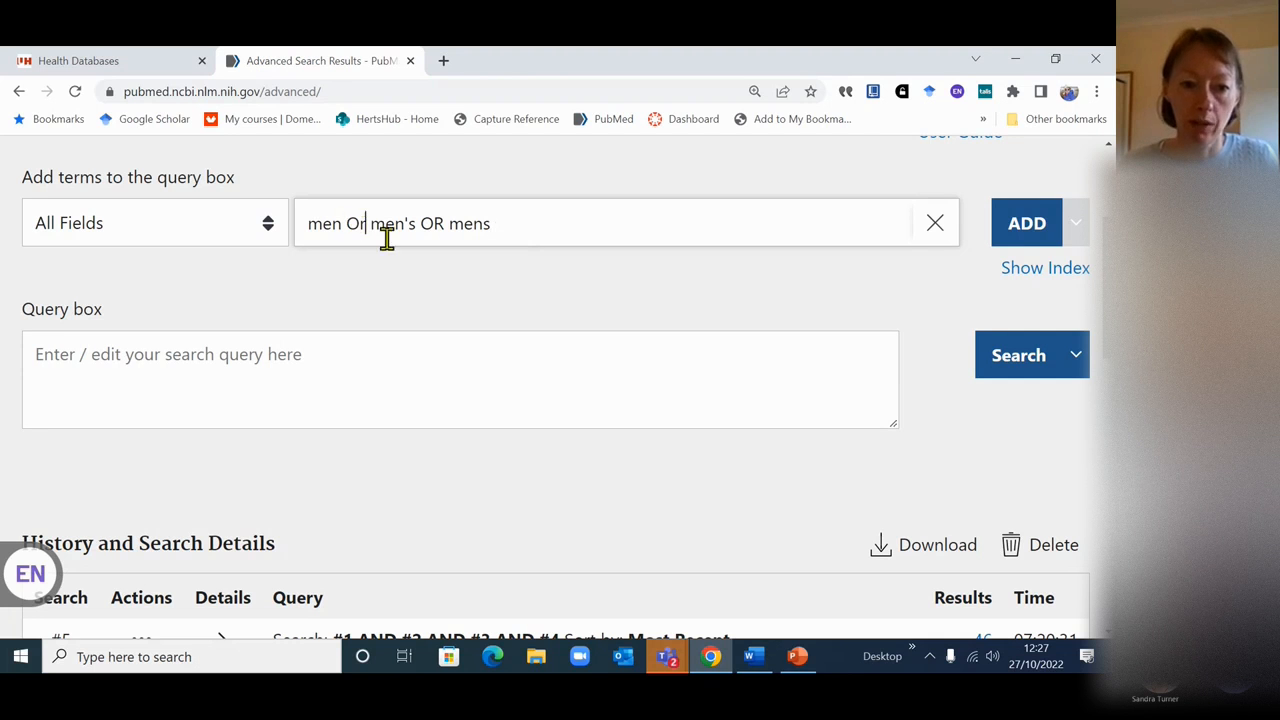
pyautogui.moveTo(515, 230); pyautogui.dragTo(283, 238)
pyautogui.press('BackSpace')
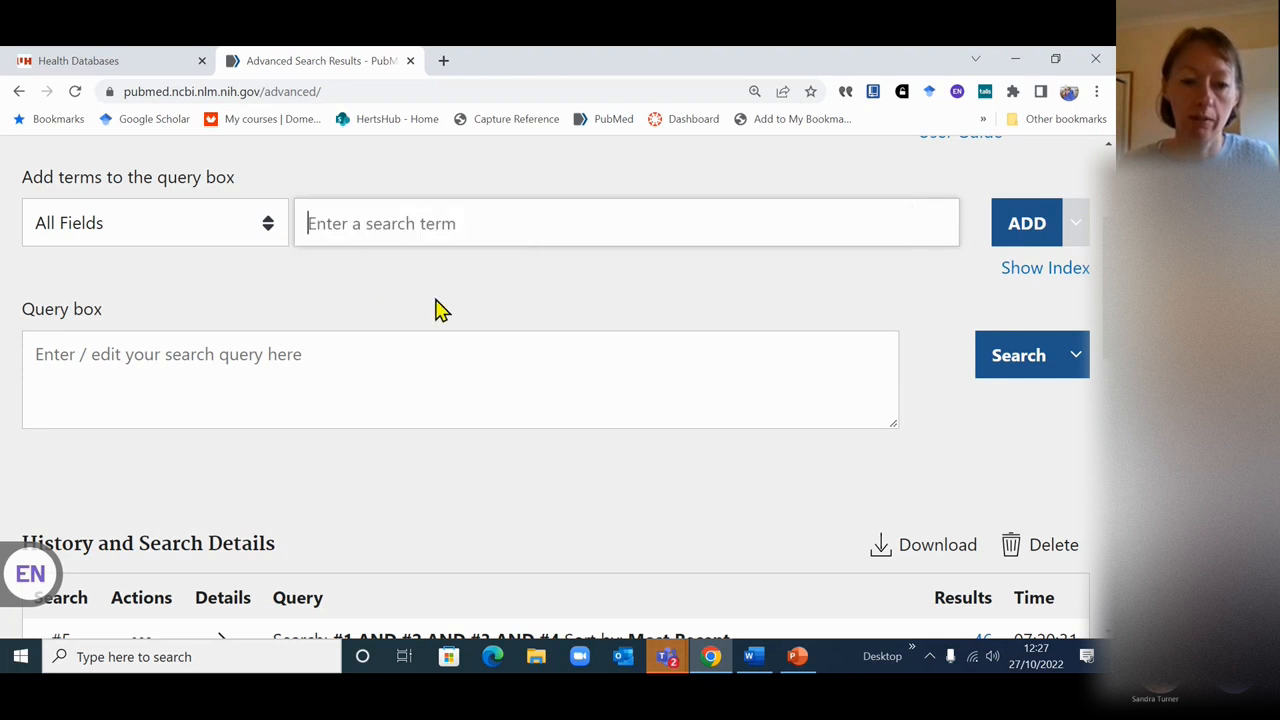
# Step: Go to the PubMed home page and open the MeSH Database
pyautogui.scroll(1, 440, 300)
pyautogui.scroll(-1, 445, 305)
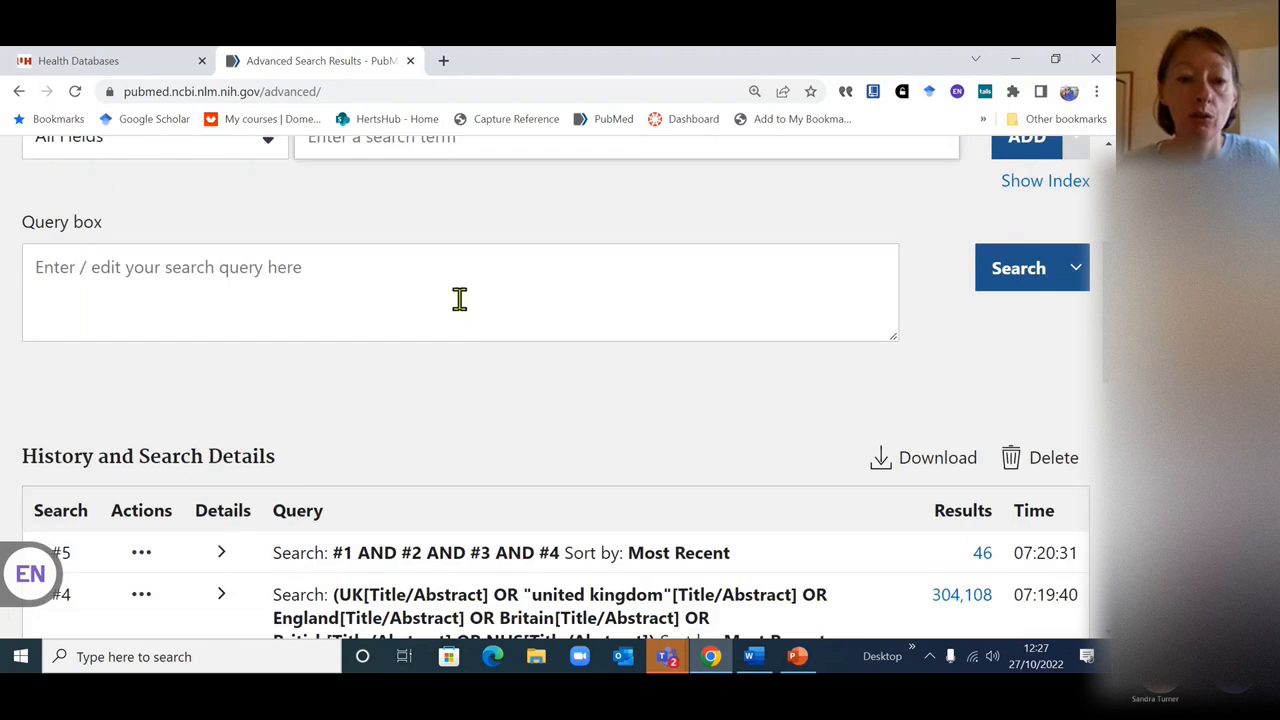
pyautogui.scroll(-1, 460, 305)
pyautogui.scroll(3, 467, 305)
pyautogui.scroll(2, 467, 300)
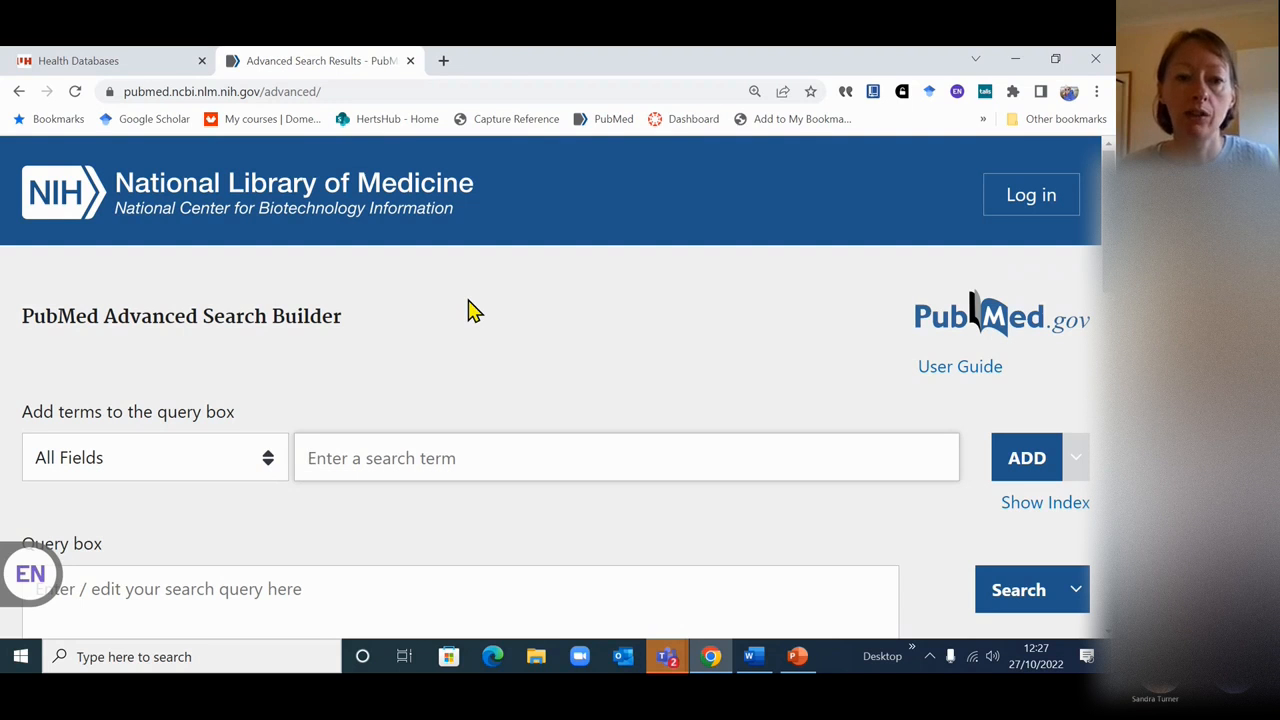
pyautogui.click(970, 318)
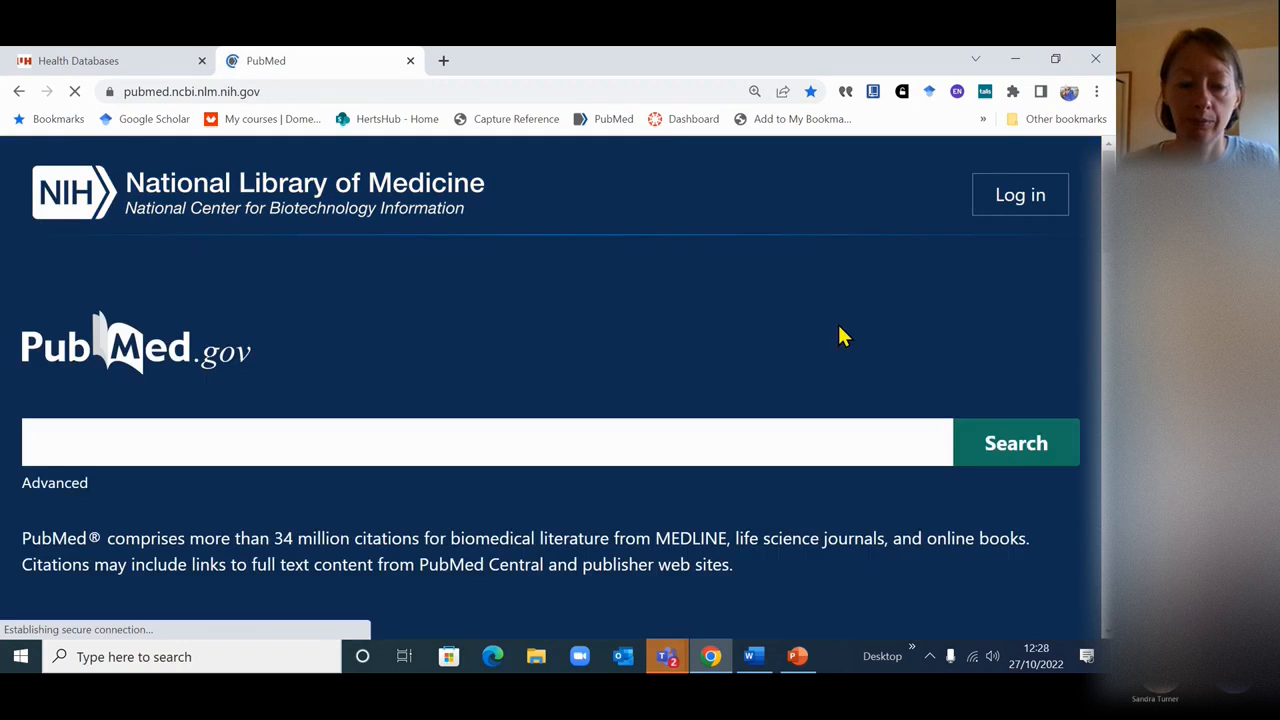
pyautogui.scroll(-3, 800, 337)
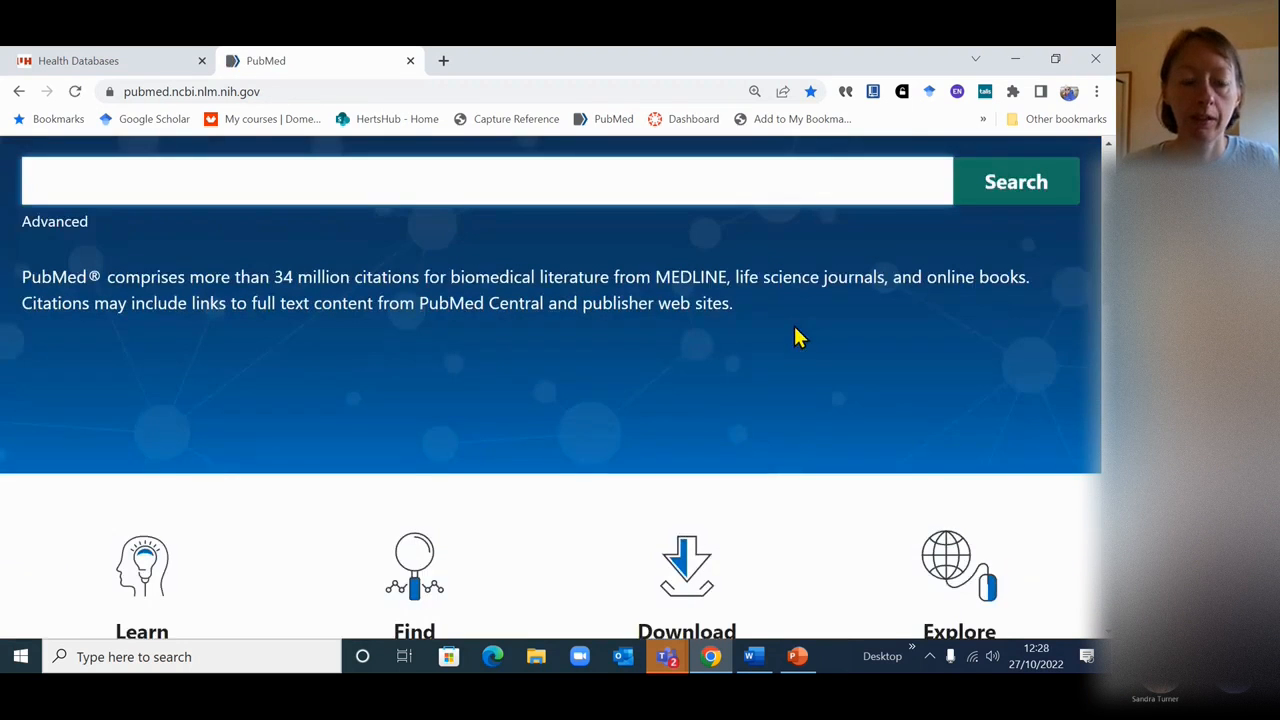
pyautogui.scroll(1, 794, 337)
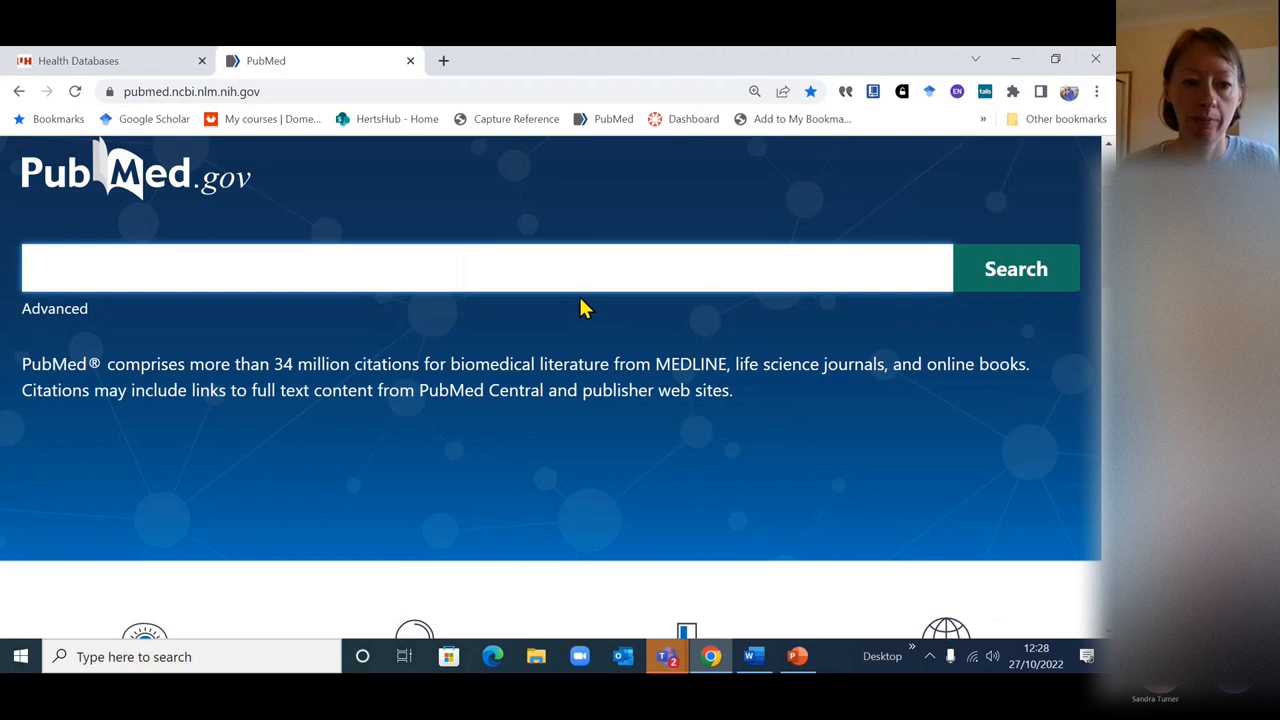
pyautogui.scroll(-4, 711, 229)
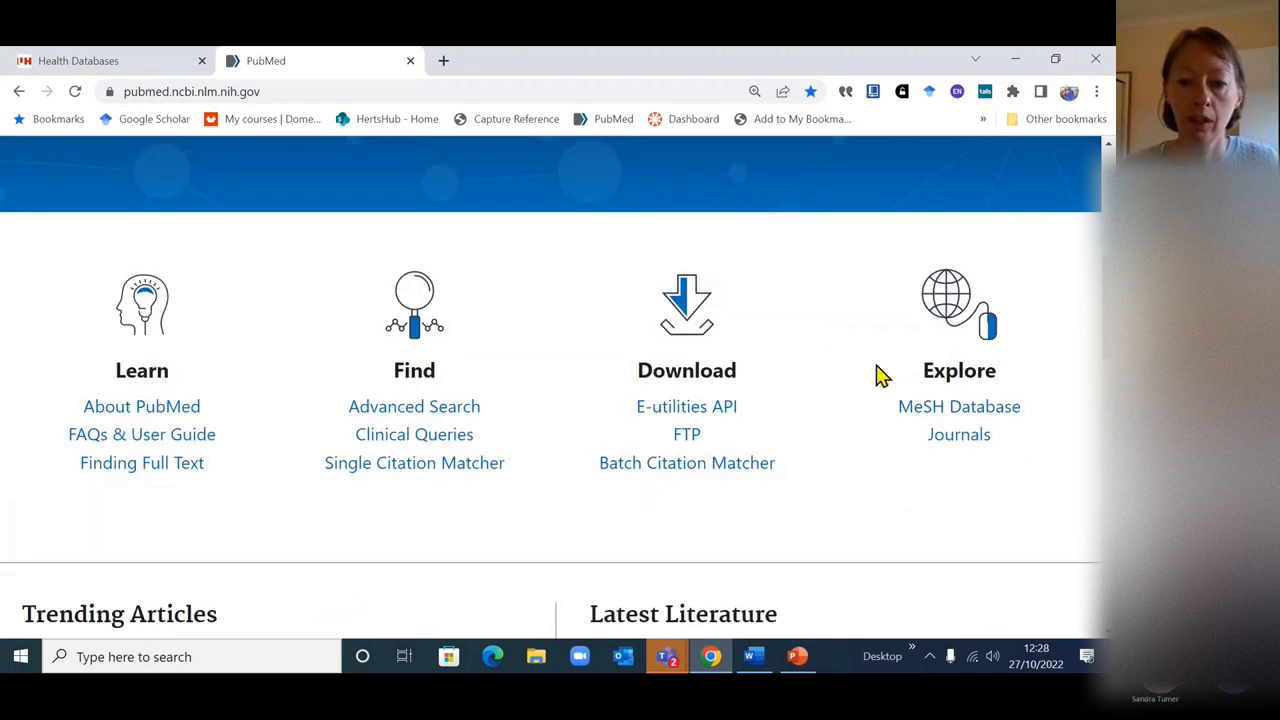
pyautogui.click(960, 408)
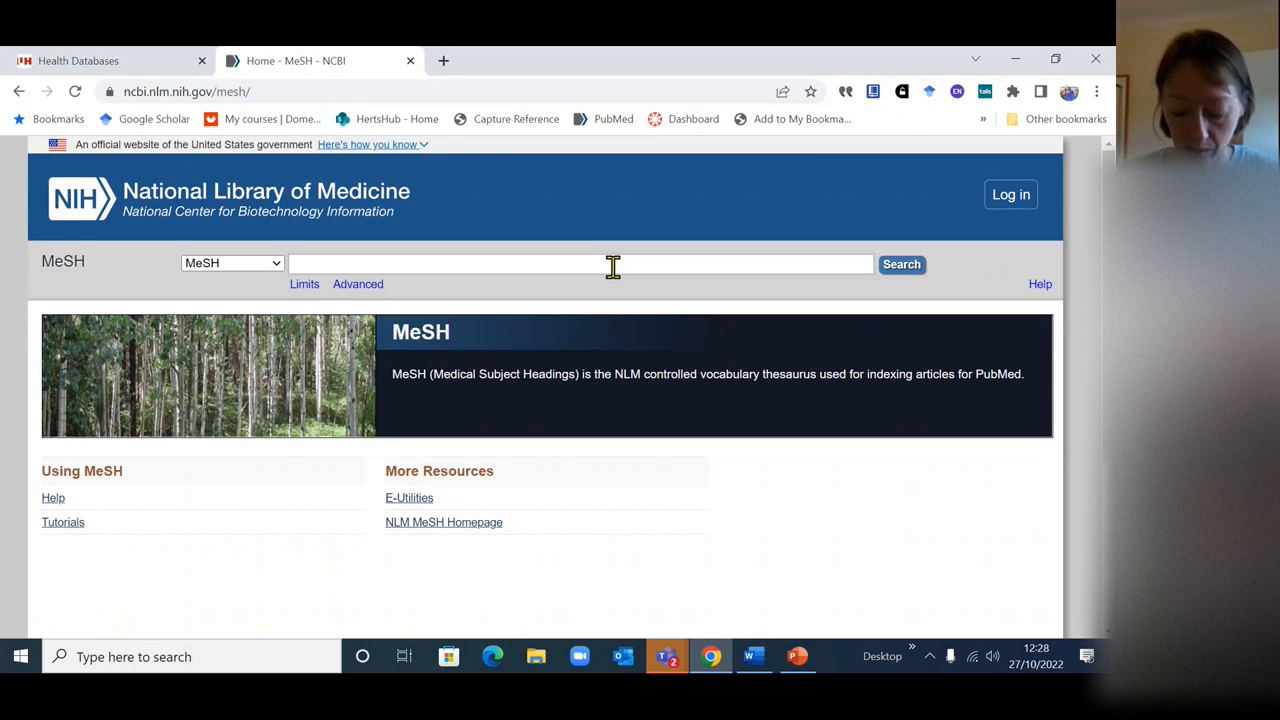
# Step: Look up intensive in the MeSH Database and choose the suggestion "care, intensive"
pyautogui.write('int4')
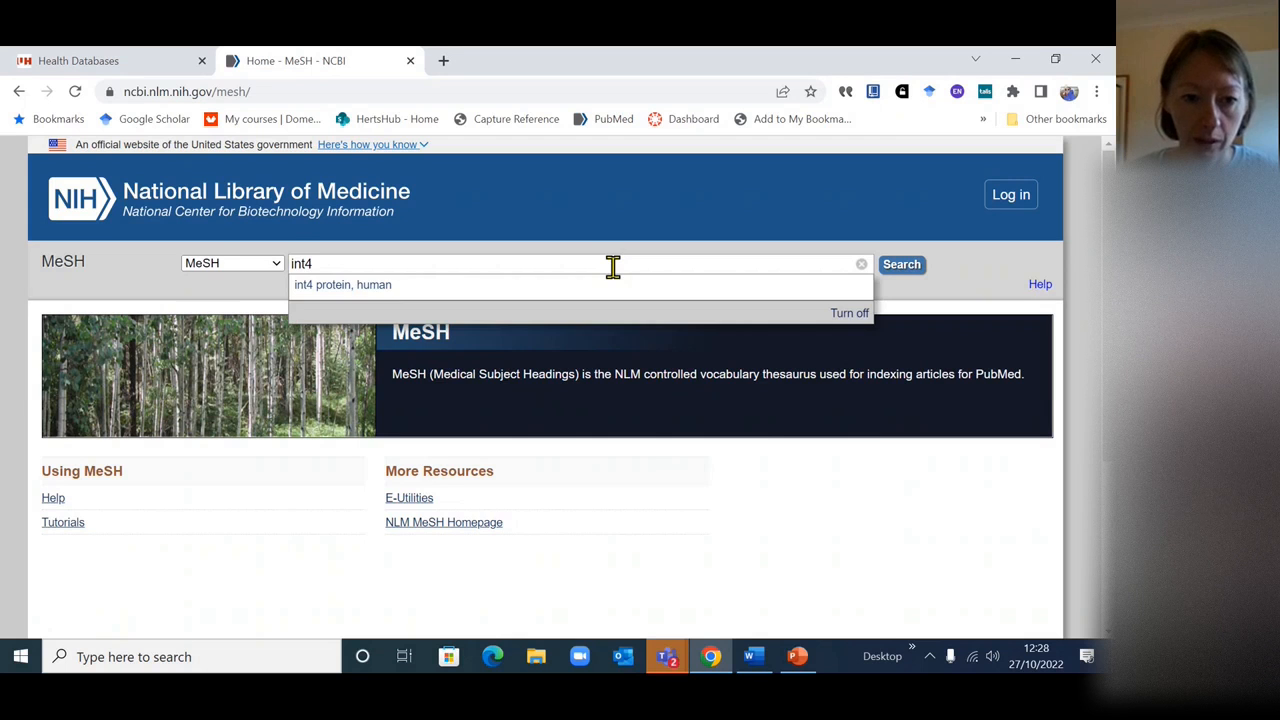
pyautogui.press('BackSpace')
pyautogui.write('ensive')
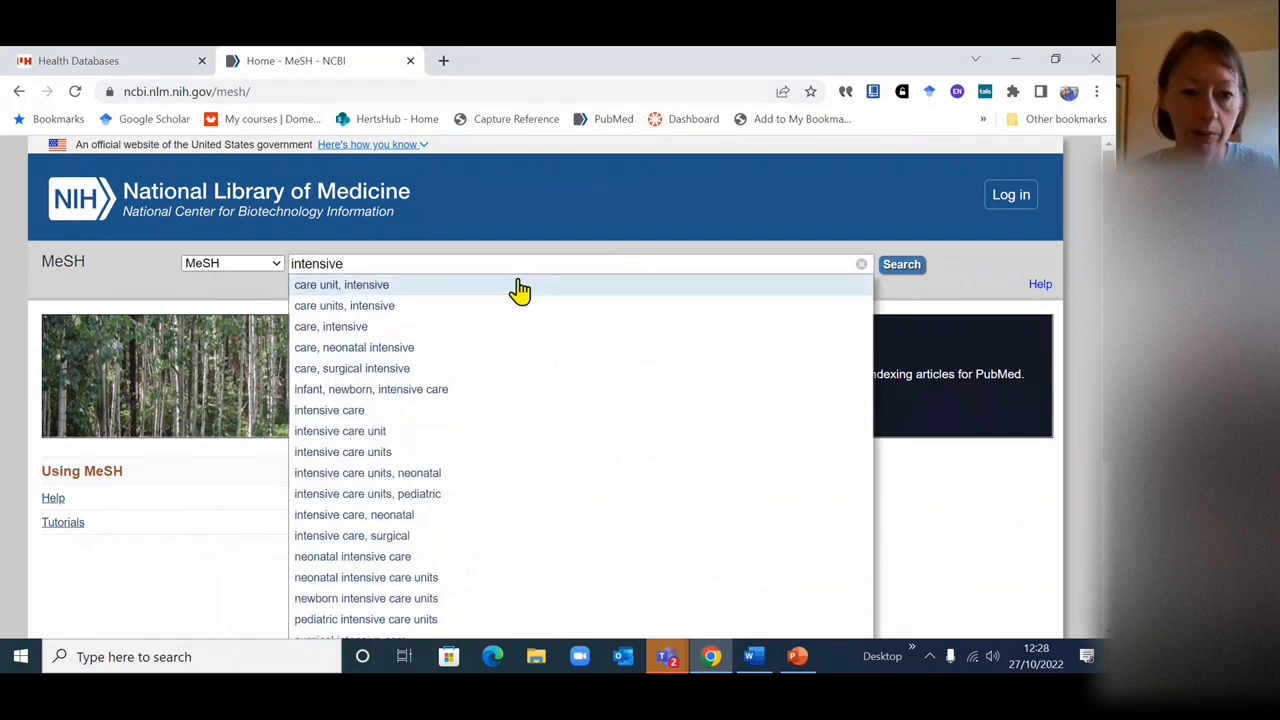
pyautogui.click(481, 337)
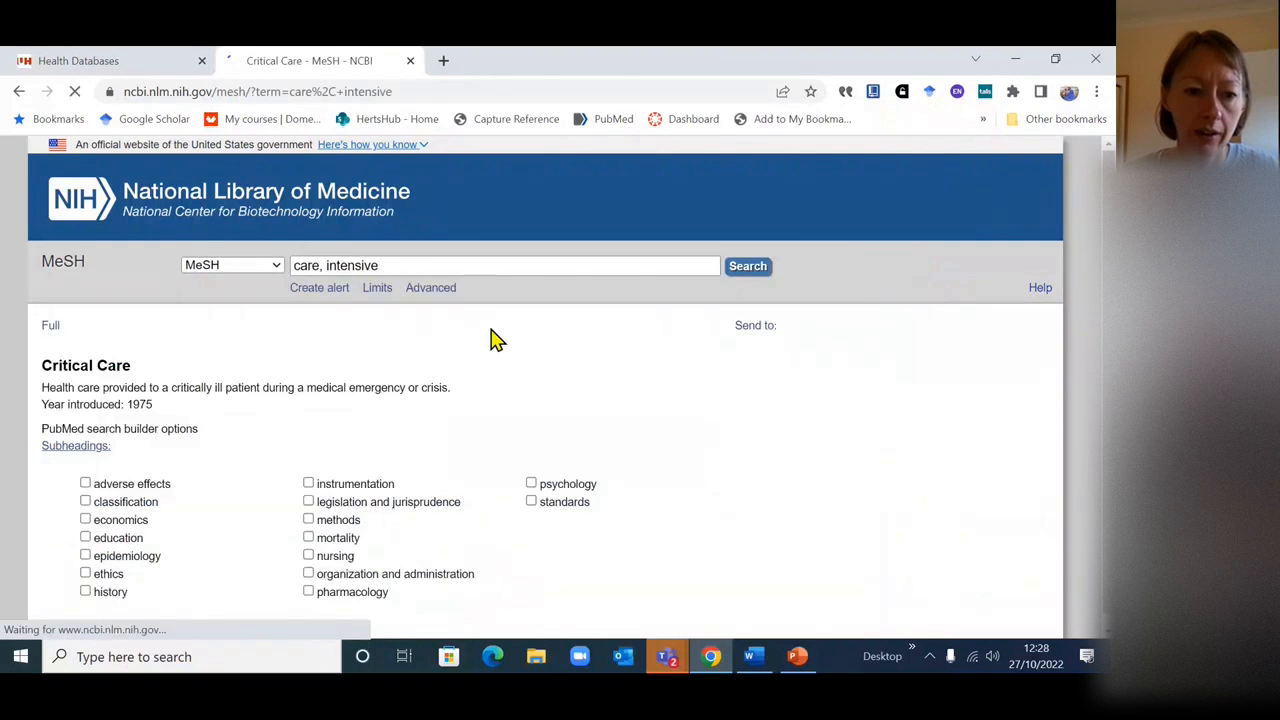
# Step: Review the Critical Care MeSH record, add the heading to the PubMed search builder with no subheadings, and search PubMed
pyautogui.scroll(-3, 370, 262)
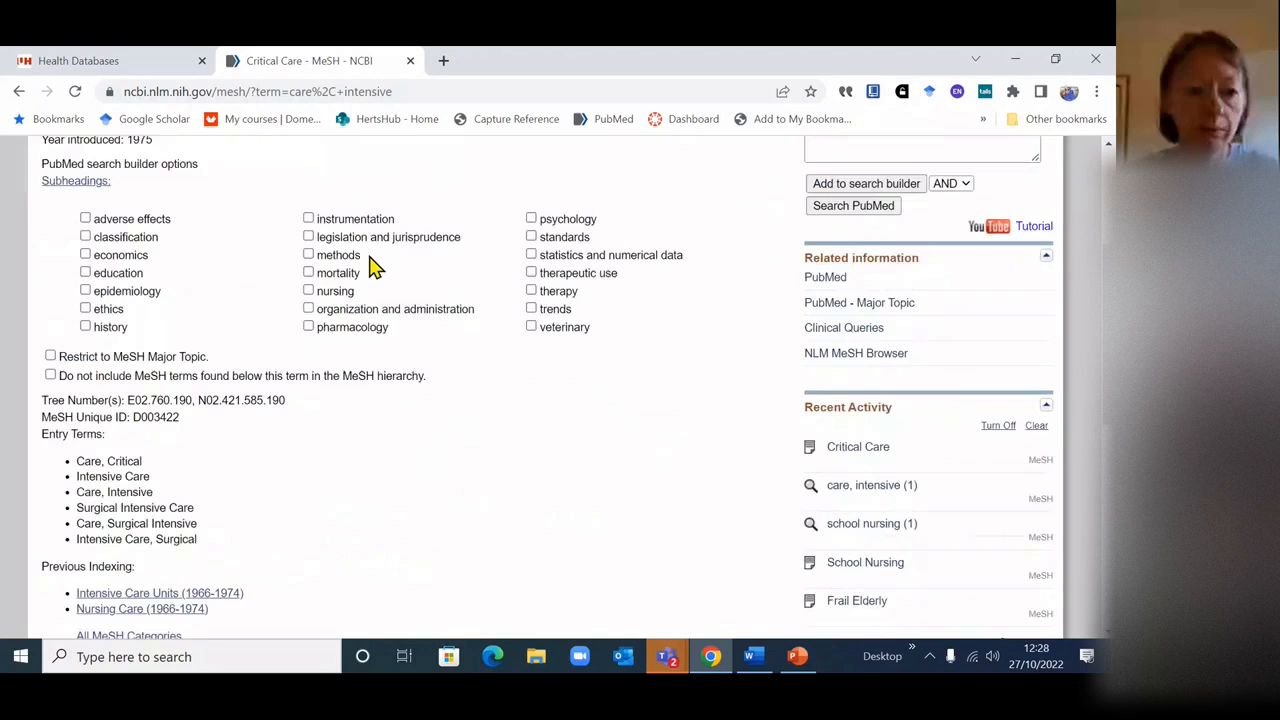
pyautogui.scroll(-1, 370, 262)
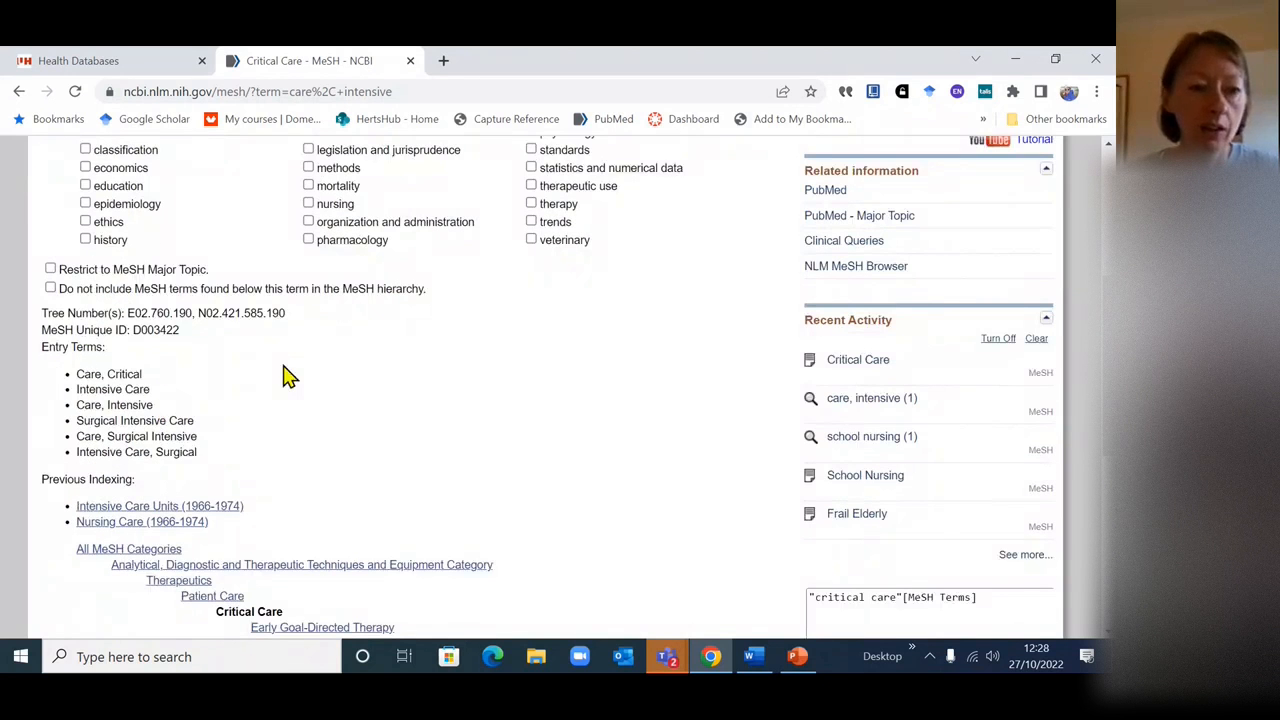
pyautogui.scroll(3, 109, 277)
pyautogui.scroll(-1, 266, 337)
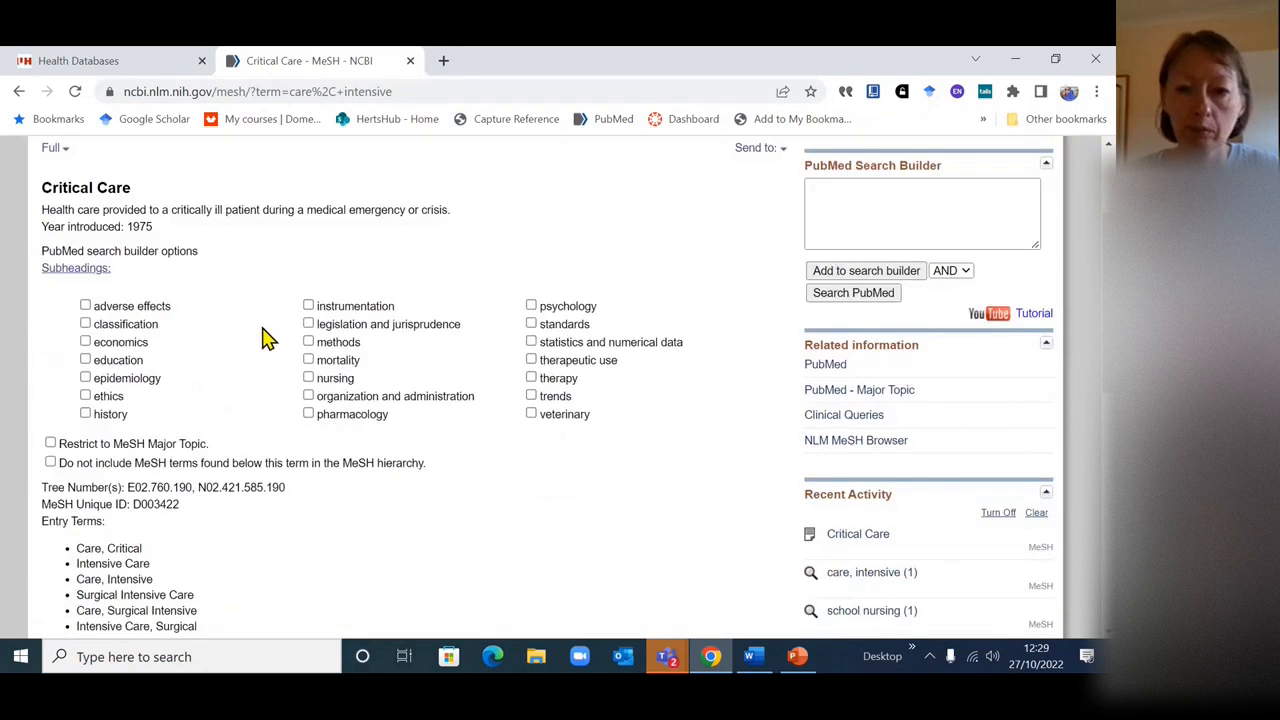
pyautogui.scroll(1, 280, 337)
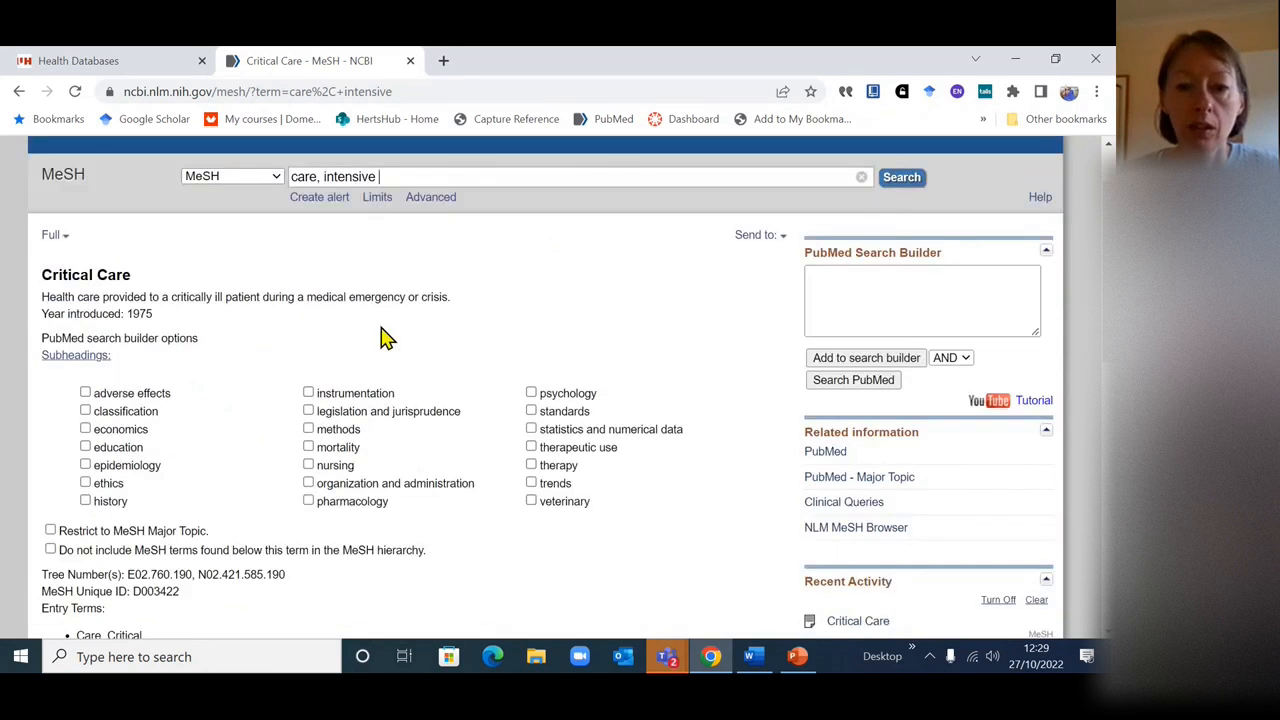
pyautogui.click(835, 365)
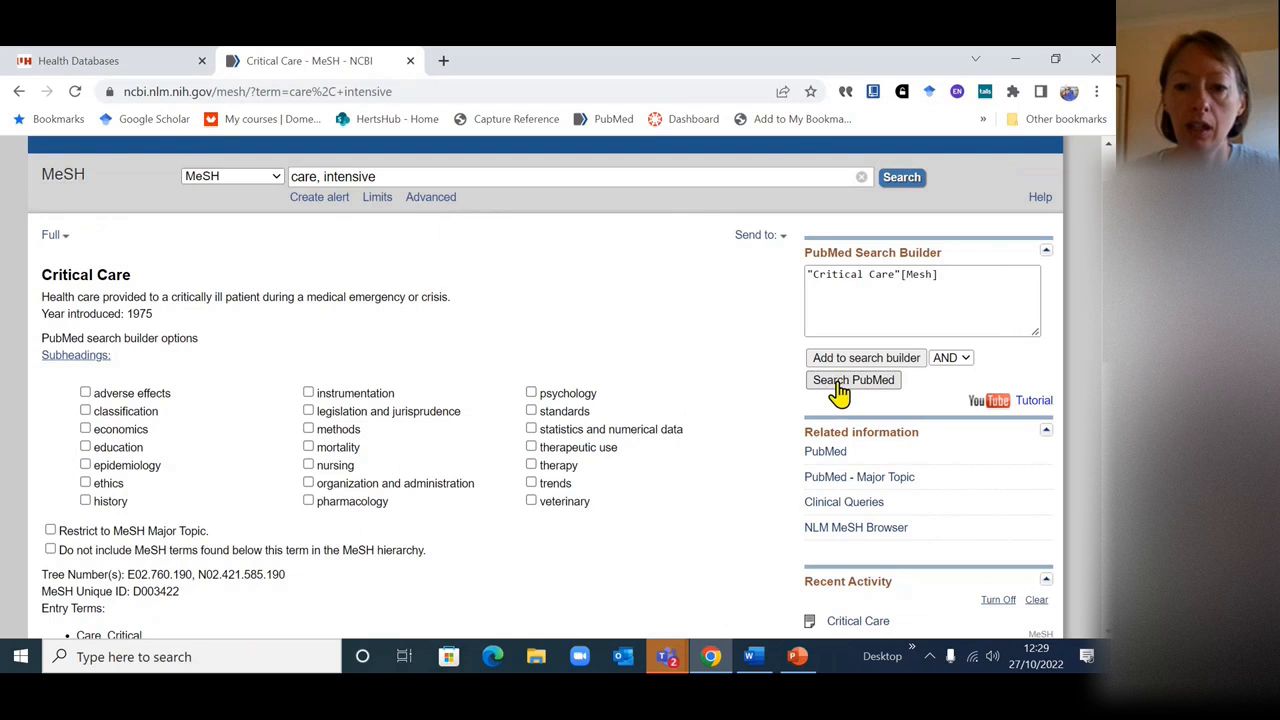
pyautogui.click(838, 390)
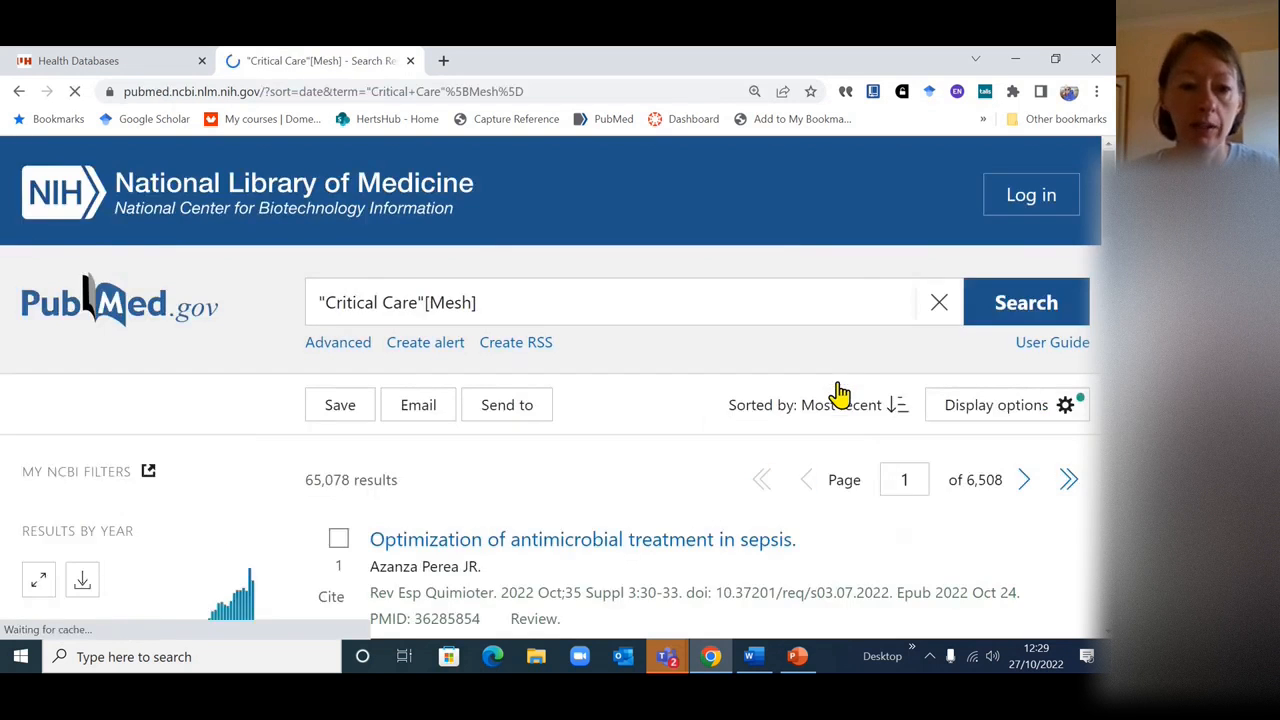
# Step: Return to the advanced search builder and combine the intensive care keyword search with the MeSH search as #2 OR #6
pyautogui.click(350, 357)
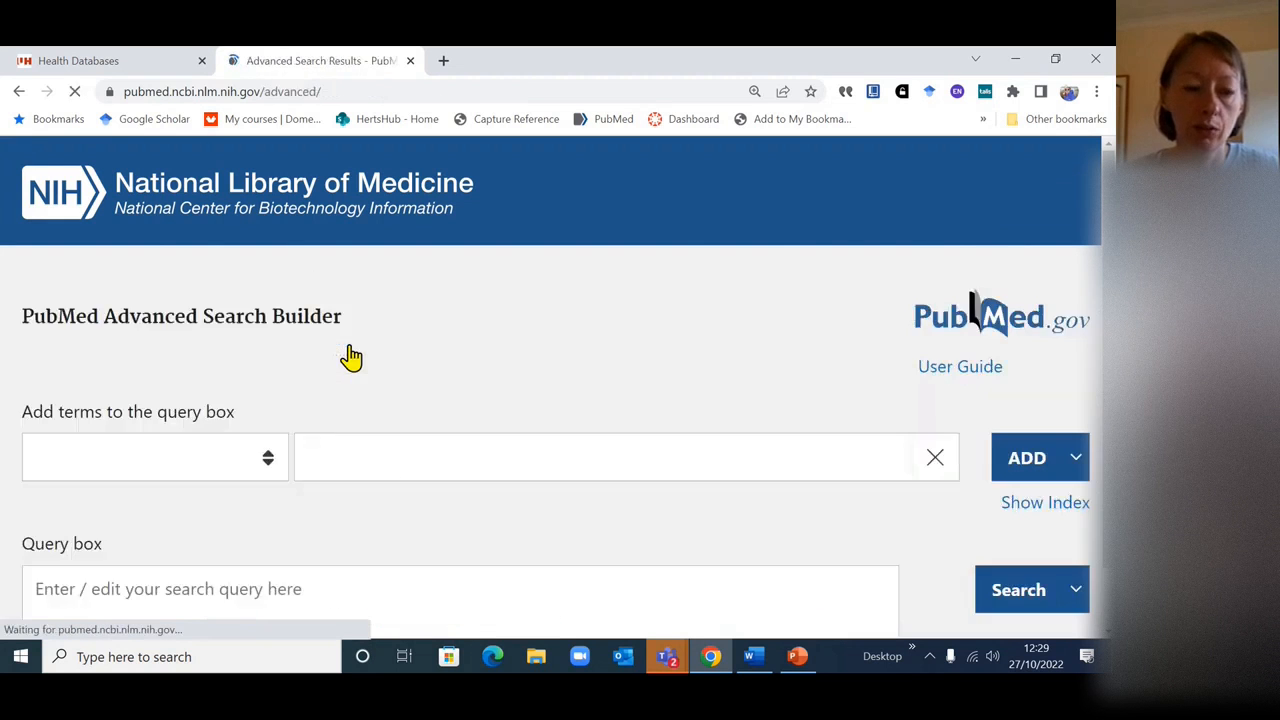
pyautogui.scroll(-6, 449, 357)
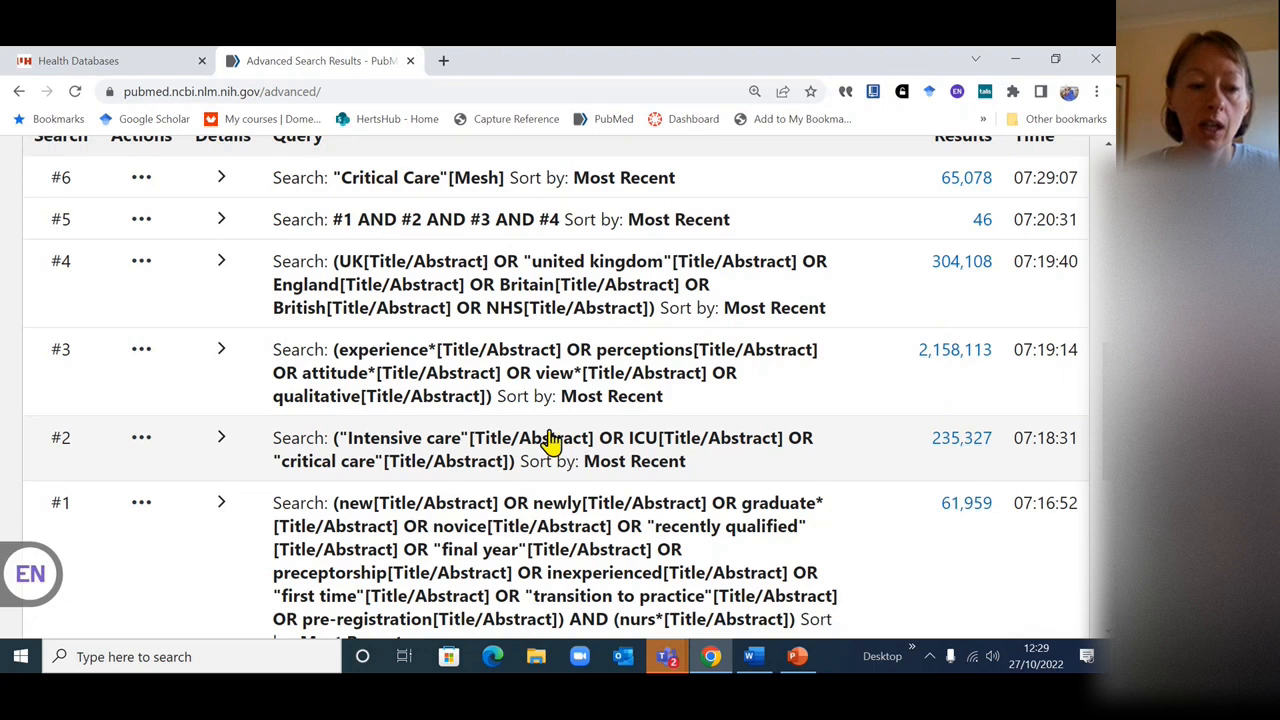
pyautogui.scroll(4, 551, 443)
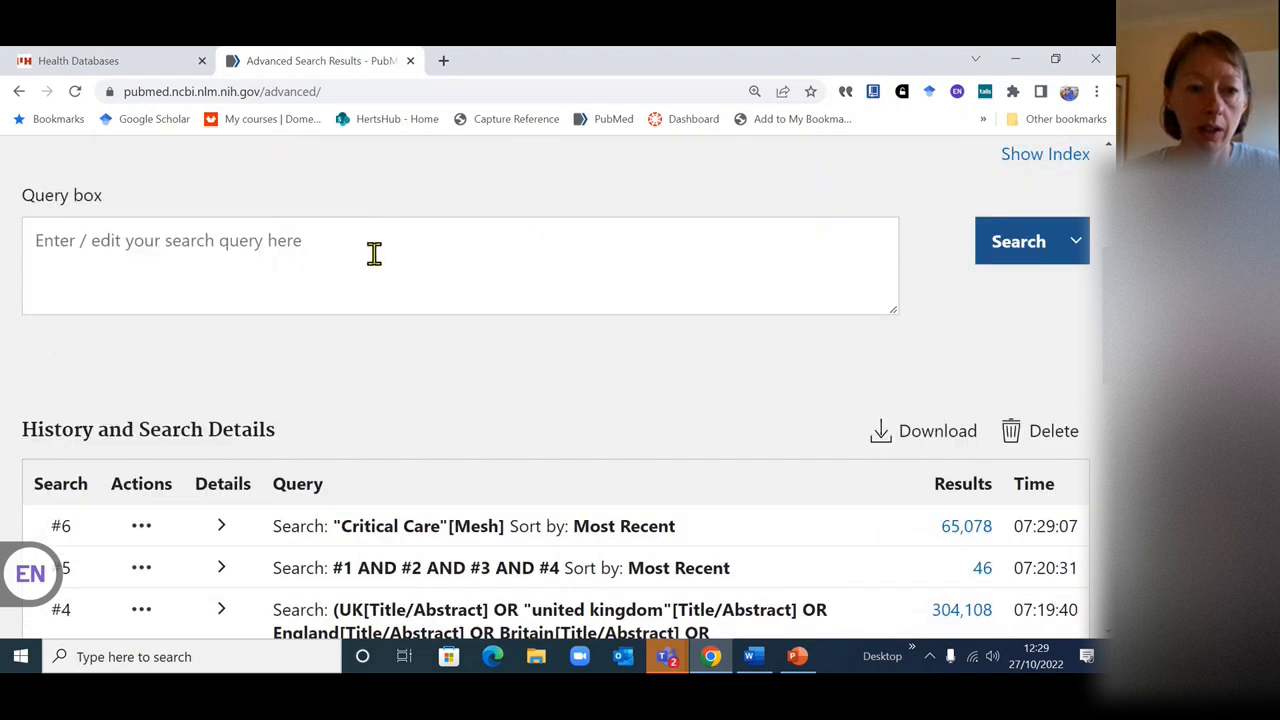
pyautogui.click(374, 254)
pyautogui.write('#2 ')
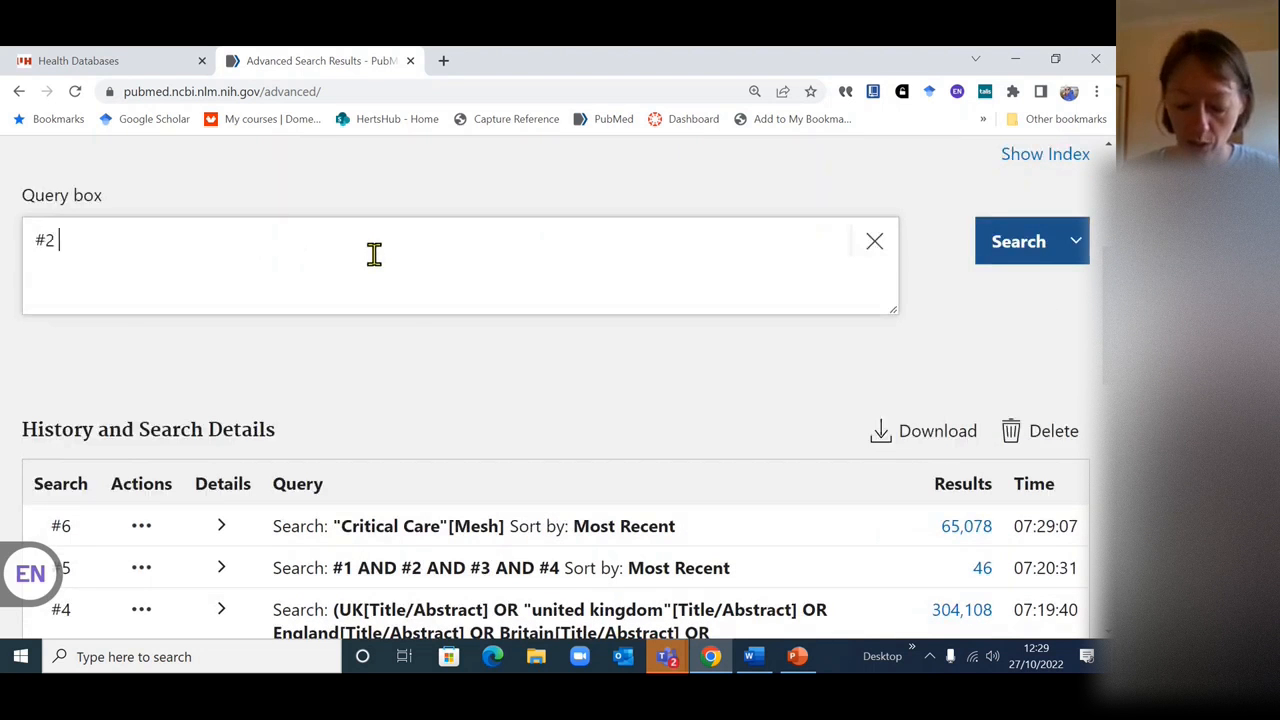
pyautogui.write('OR #6')
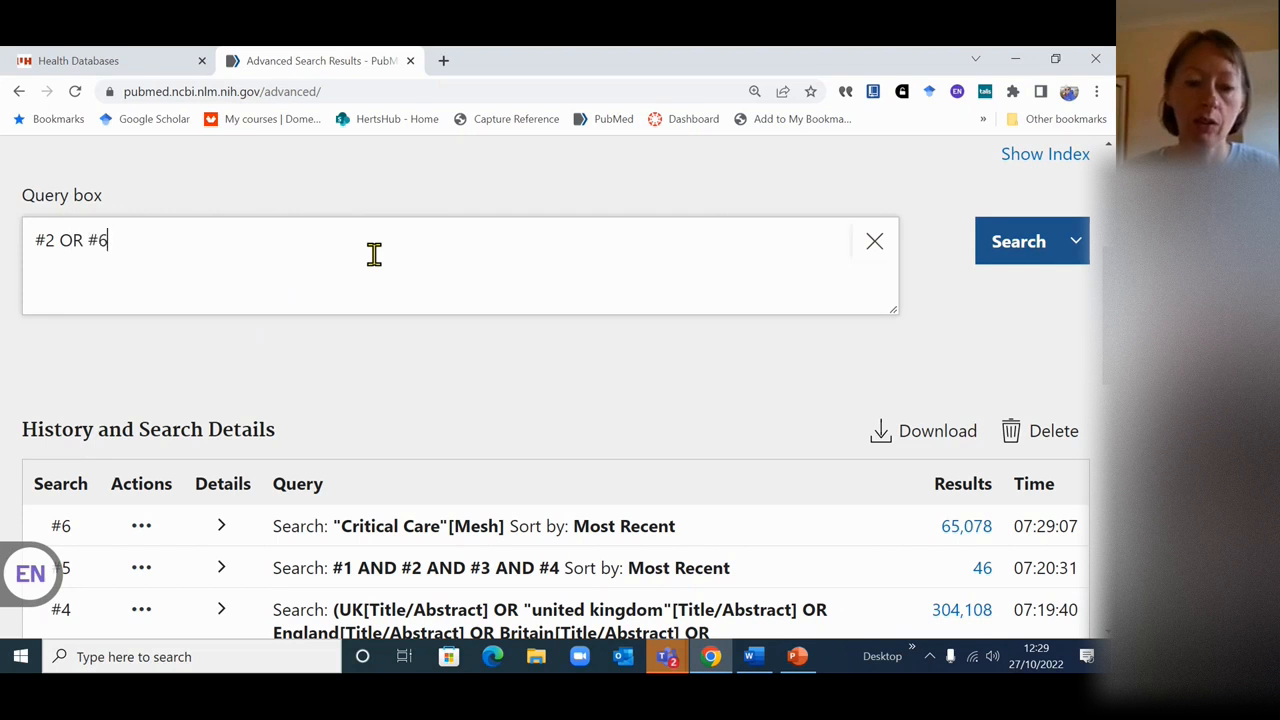
pyautogui.click(995, 243)
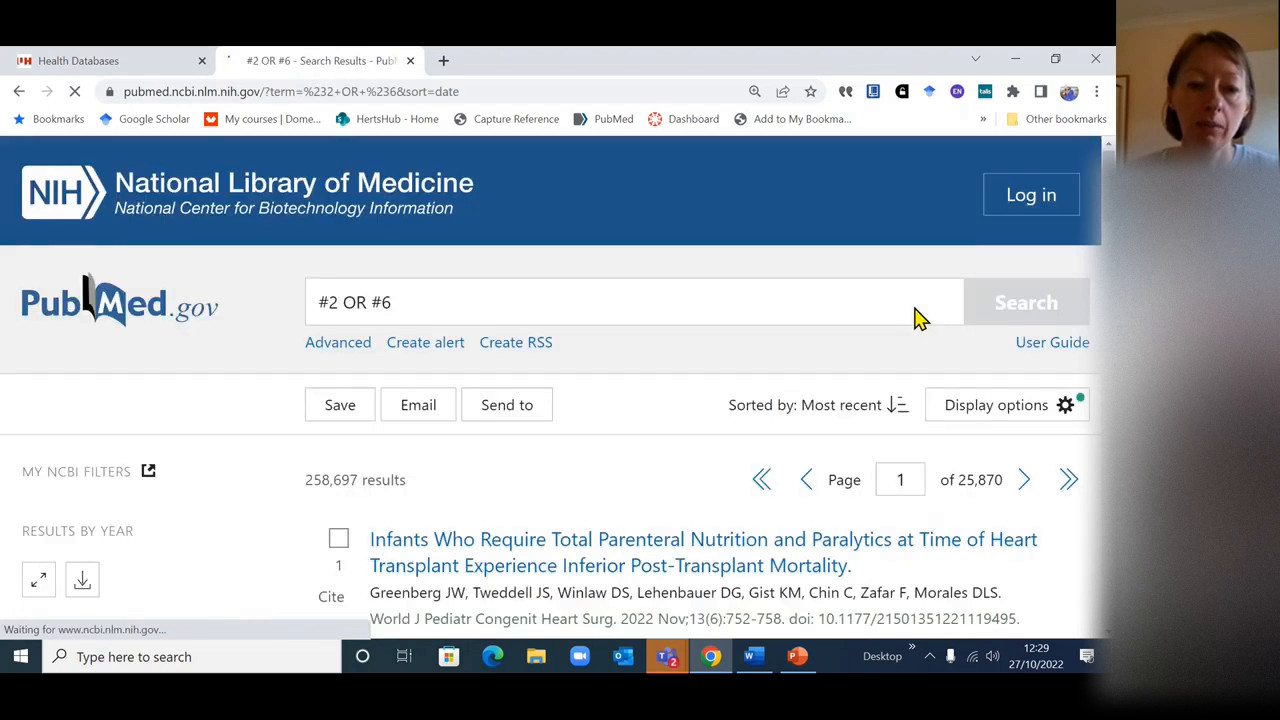
# Step: Return to the advanced search builder and review the search history, comparing the #2 OR #6 search with the earlier searches
pyautogui.click(365, 350)
pyautogui.scroll(-2, 660, 320)
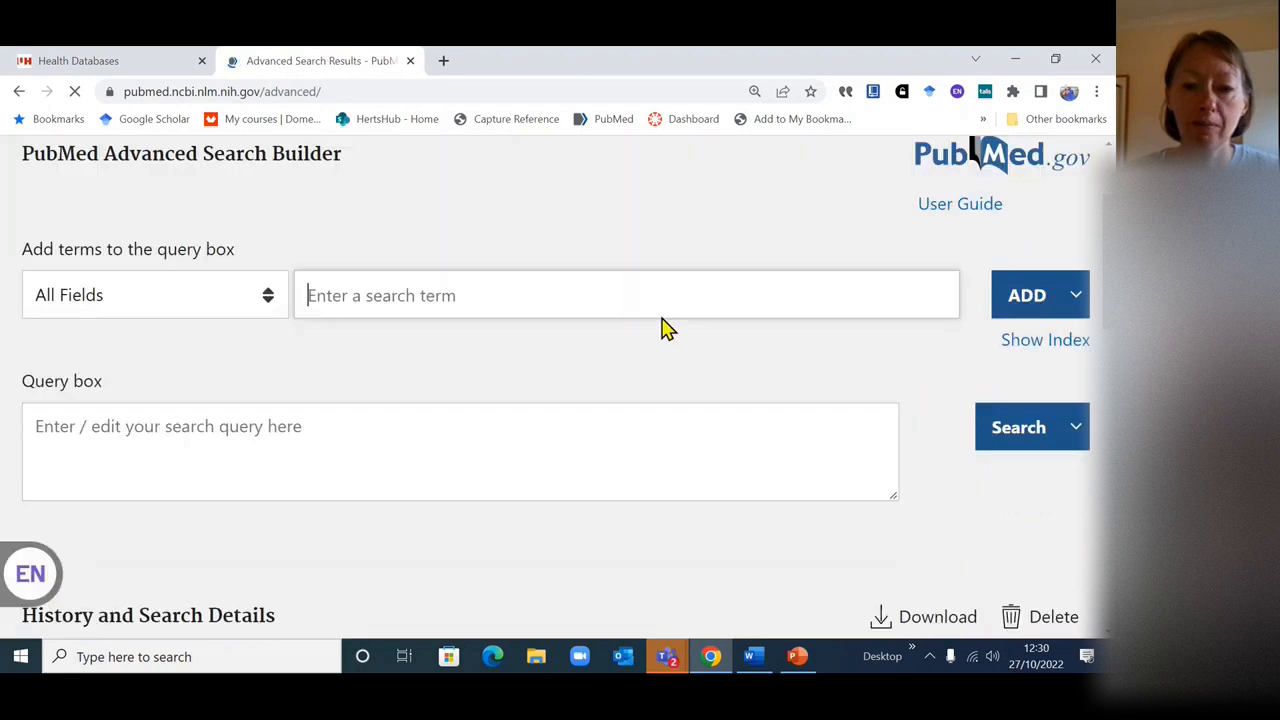
pyautogui.scroll(-5, 660, 320)
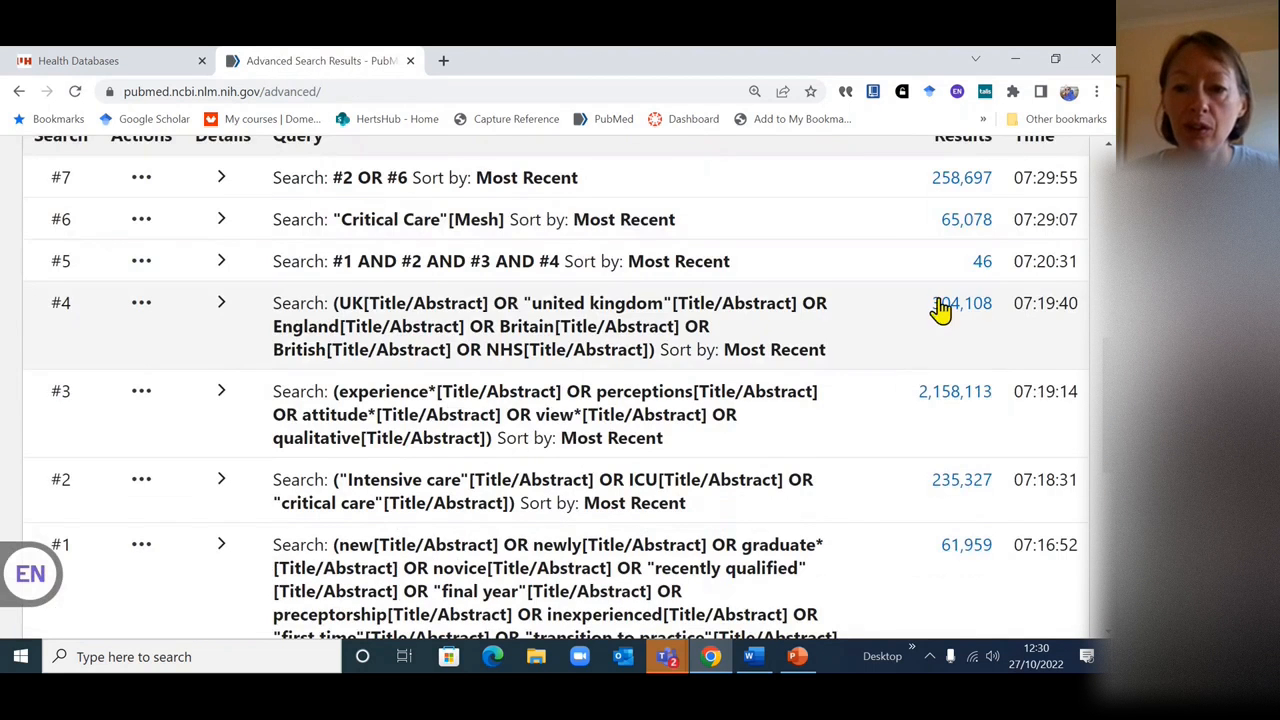
pyautogui.scroll(-1, 955, 350)
pyautogui.scroll(2, 971, 380)
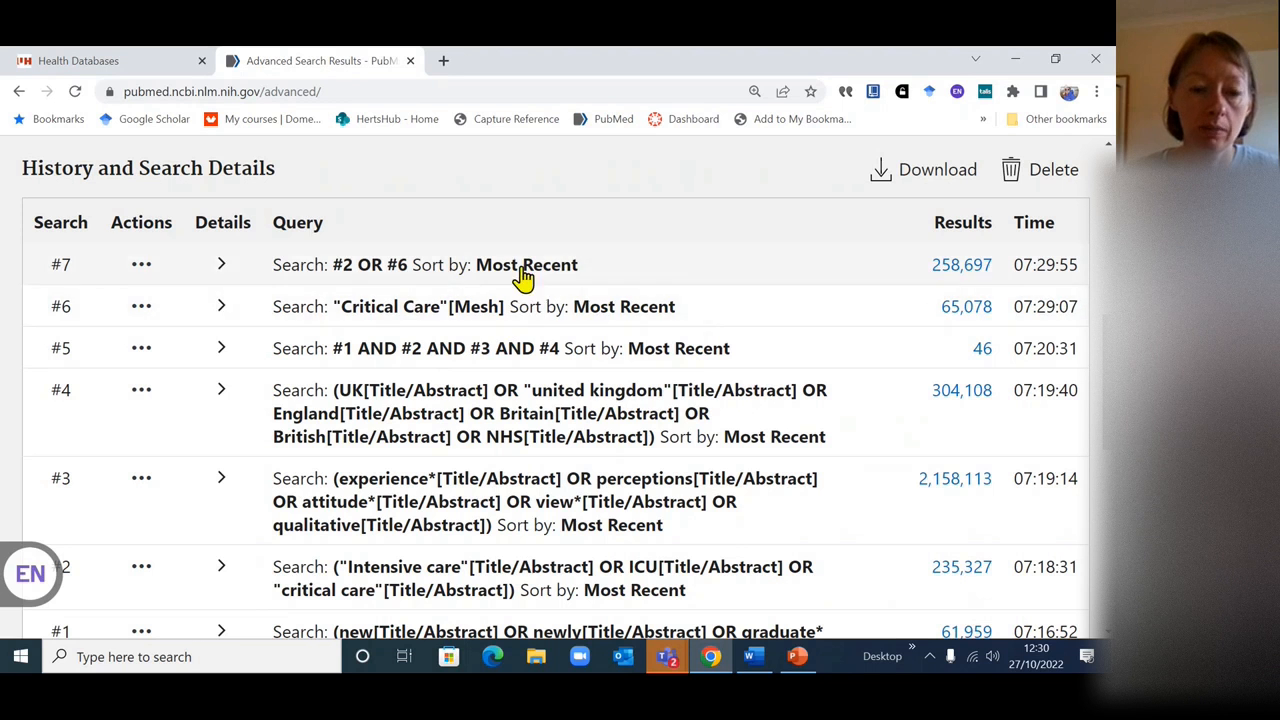
# Step: Switch to the Searching Pubmed presentation in PowerPoint, start the slide show from slide 3 with the dog photo, and leave it
pyautogui.click(812, 662)
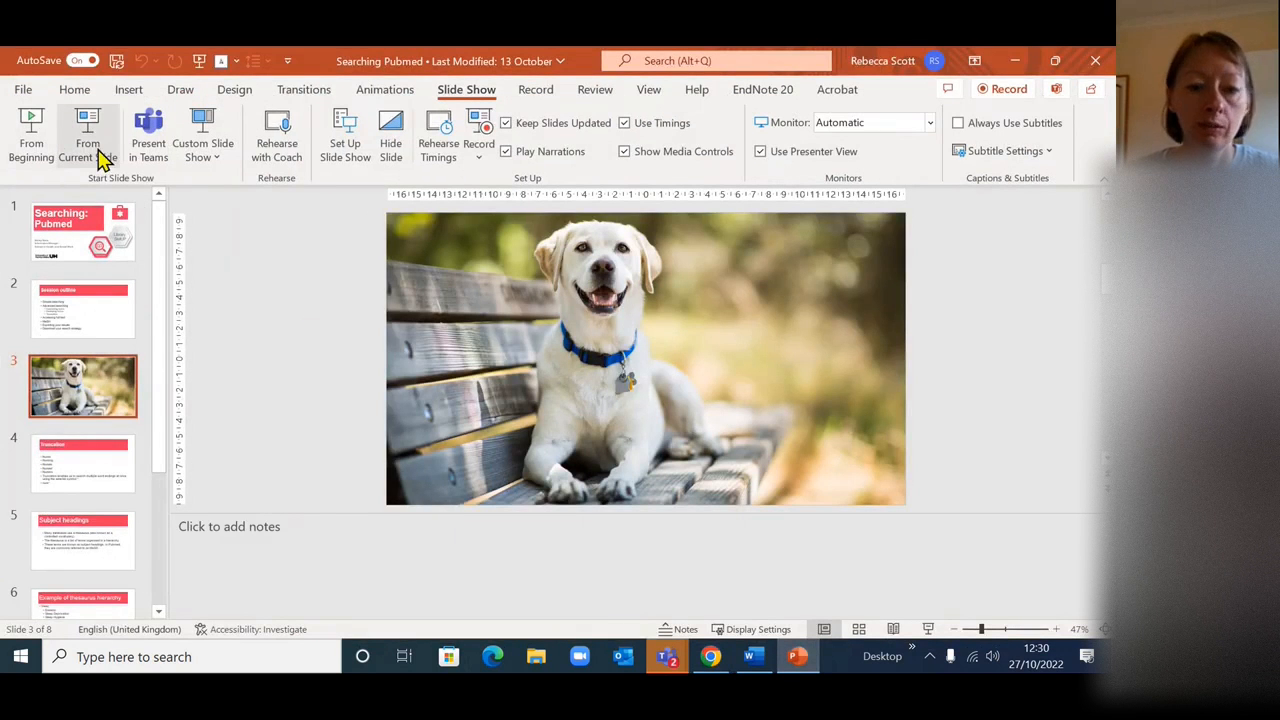
pyautogui.click(100, 160)
pyautogui.press('Escape')
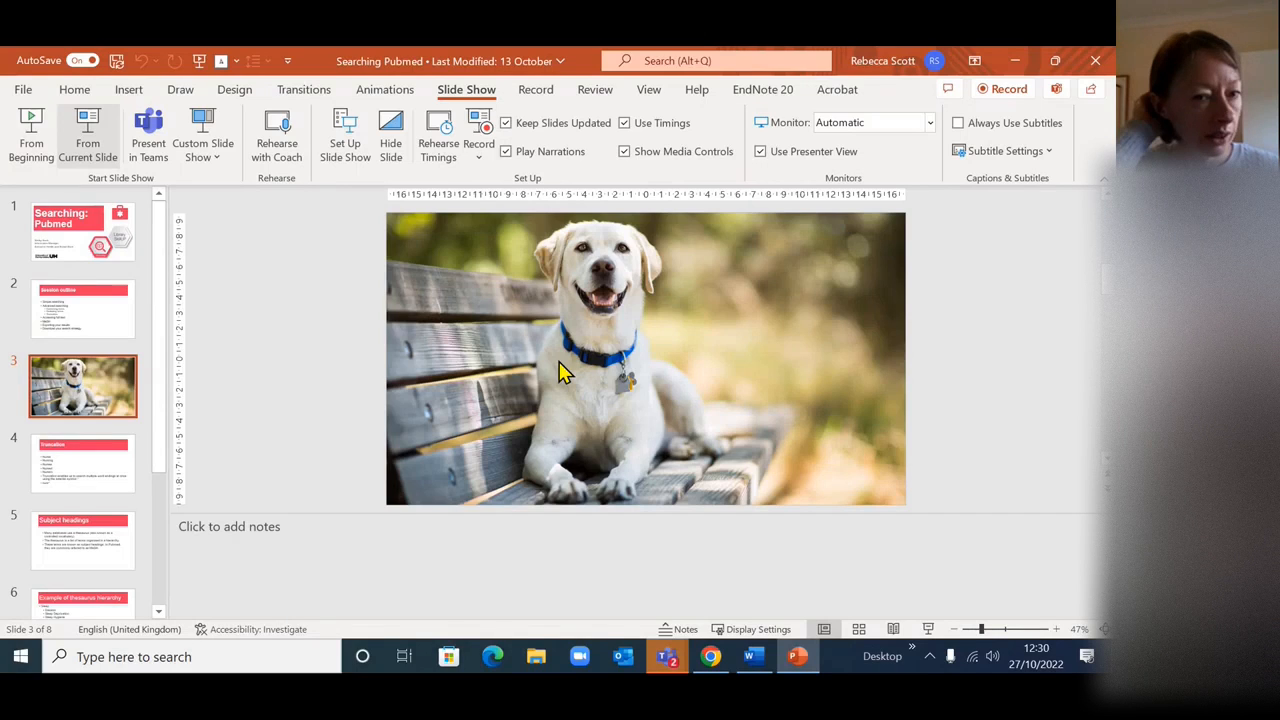
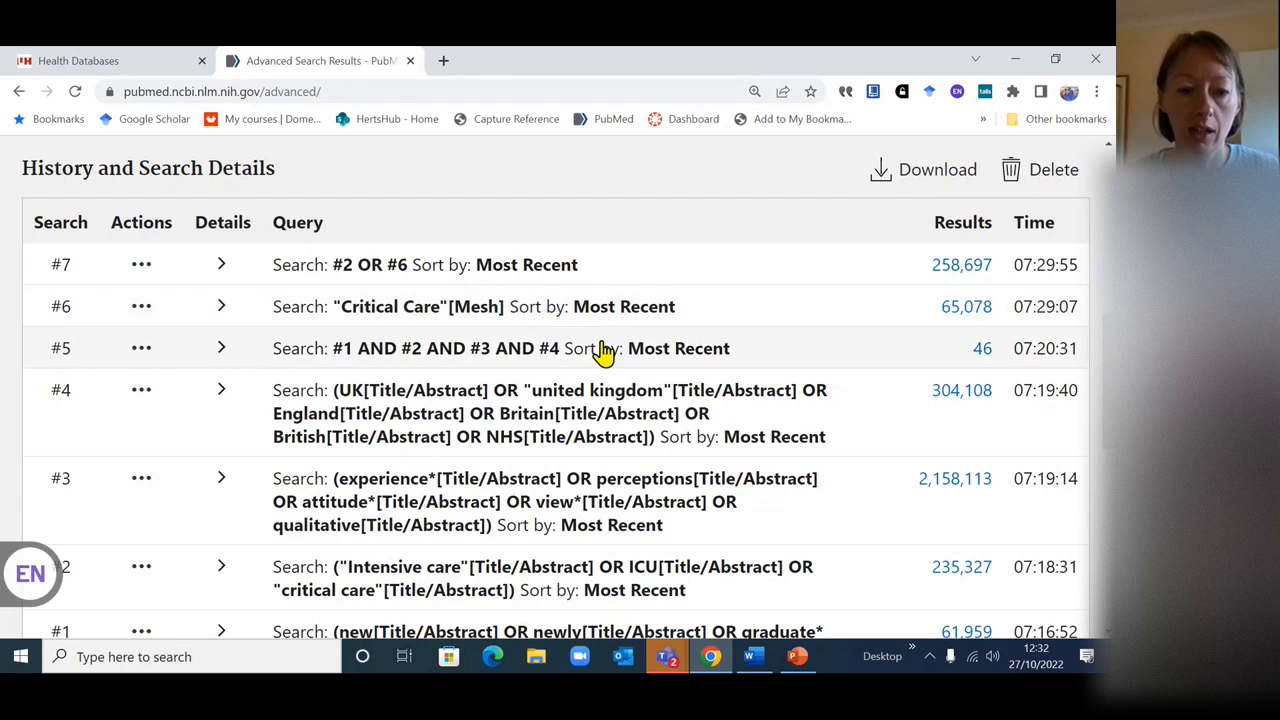
# Step: Leave the search history for the PubMed home page and open the MeSH Database
pyautogui.scroll(-1, 605, 353)
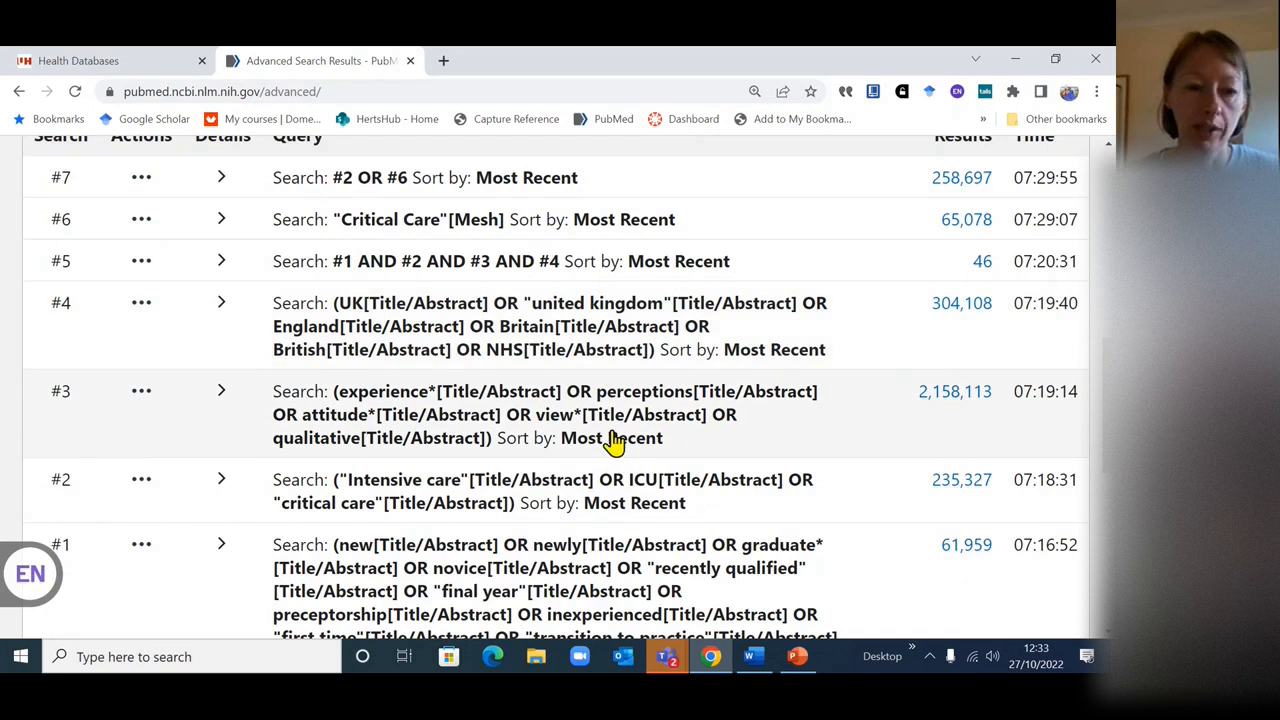
pyautogui.scroll(7, 613, 440)
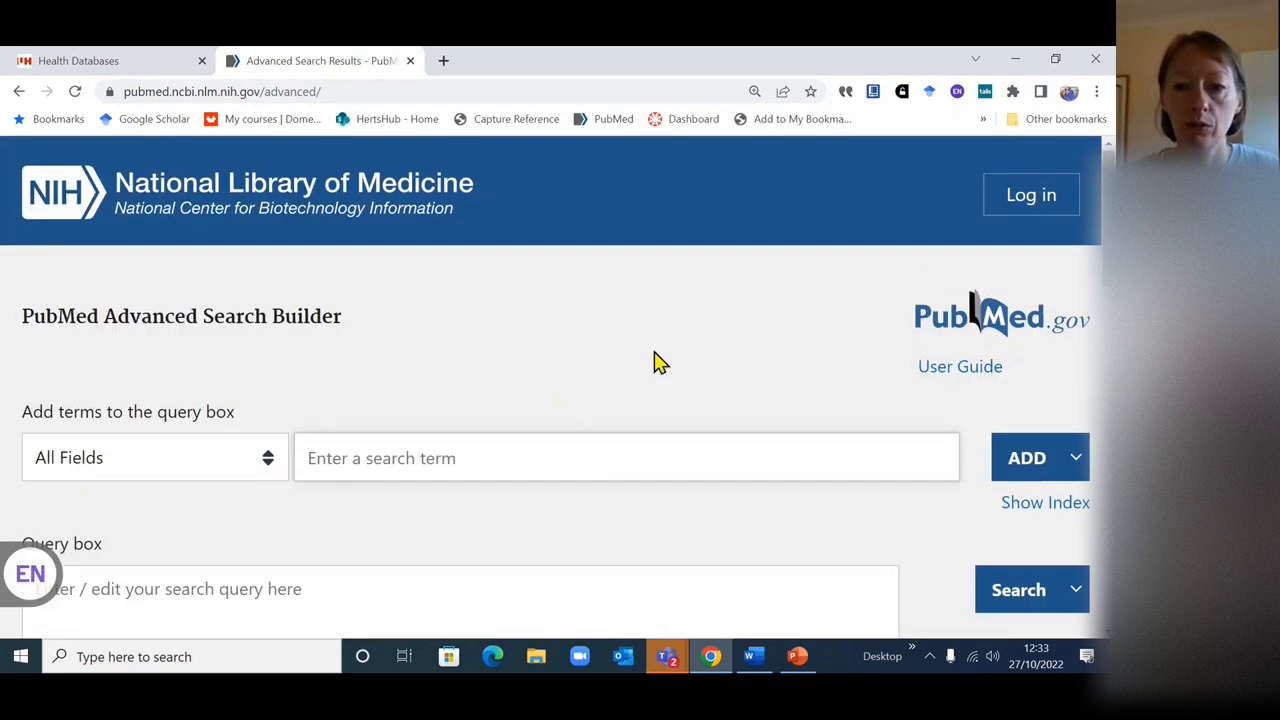
pyautogui.click(19, 93)
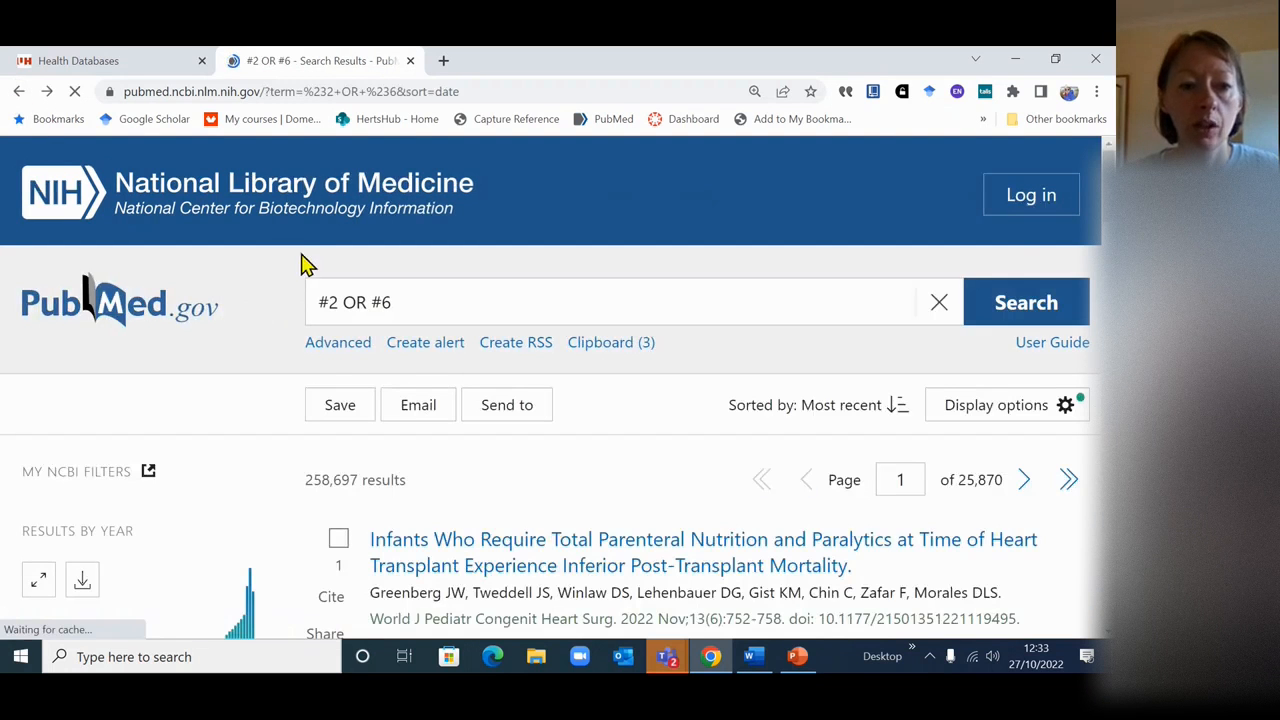
pyautogui.click(112, 312)
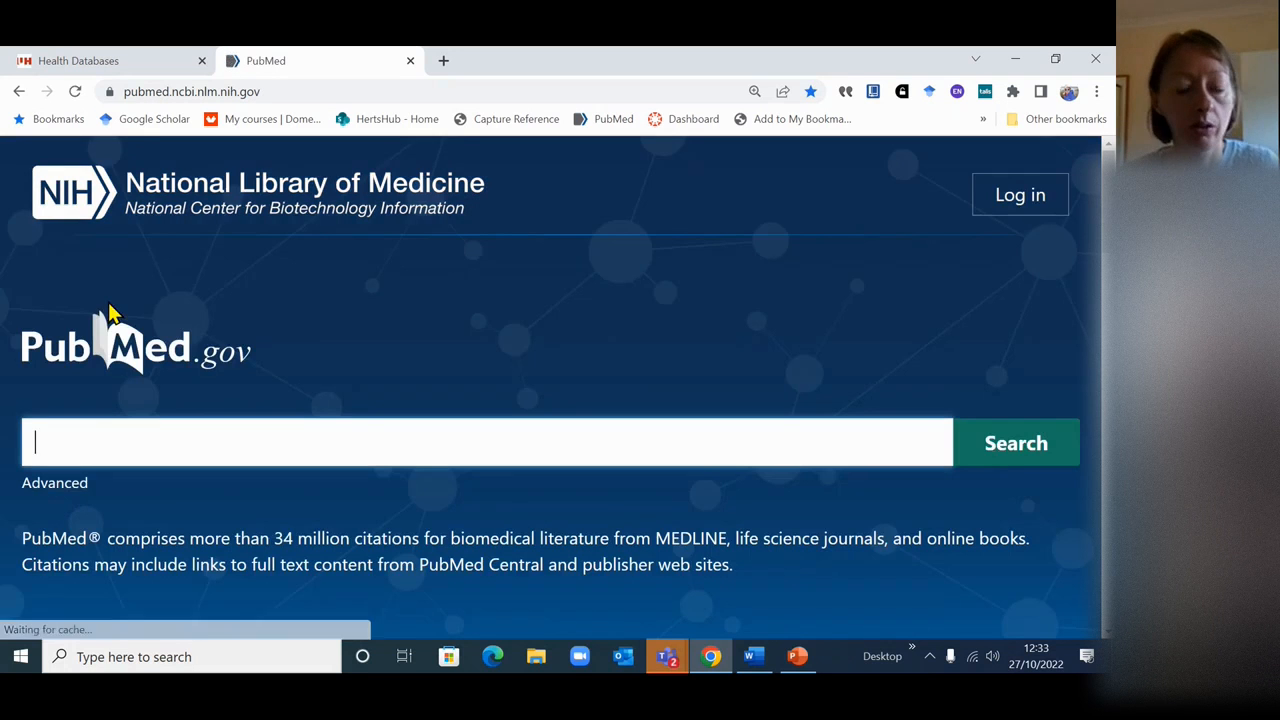
pyautogui.scroll(-5, 823, 206)
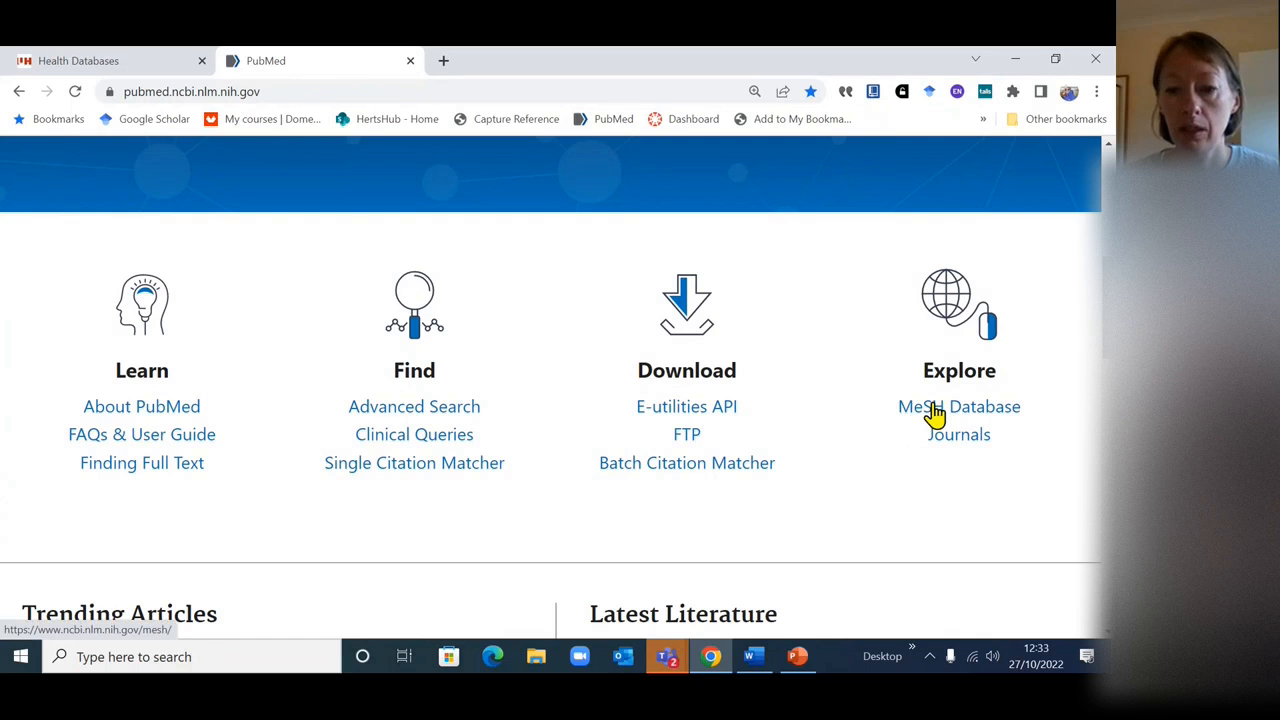
pyautogui.click(932, 412)
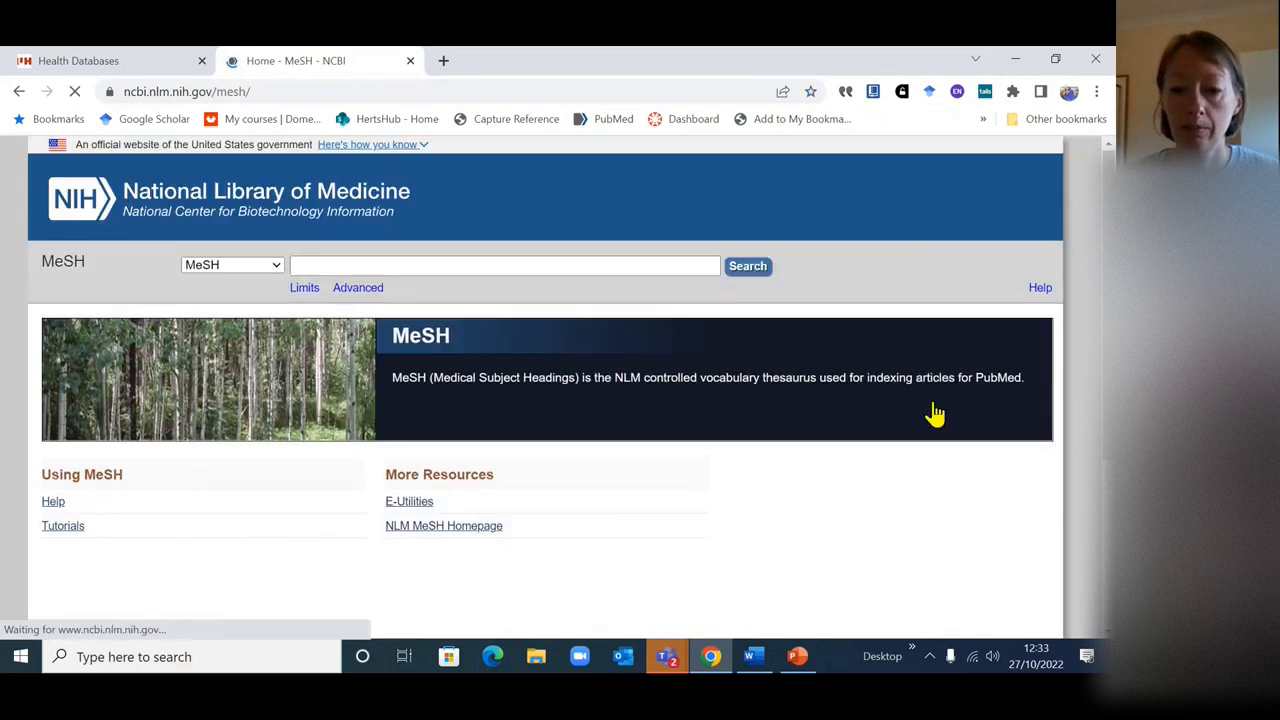
# Step: Look up qualitative in the MeSH Database and choose the suggestion "qualitative research"
pyautogui.write('qula')
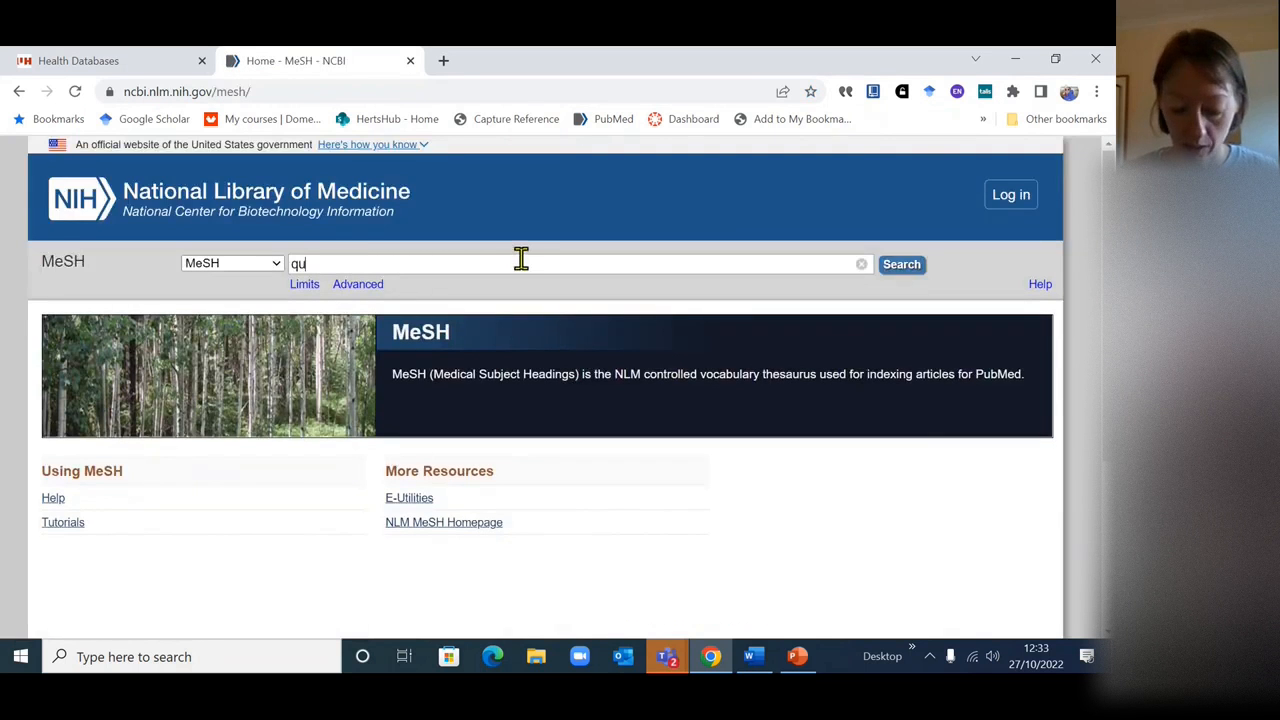
pyautogui.press('BackSpace')
pyautogui.press('BackSpace')
pyautogui.write('a')
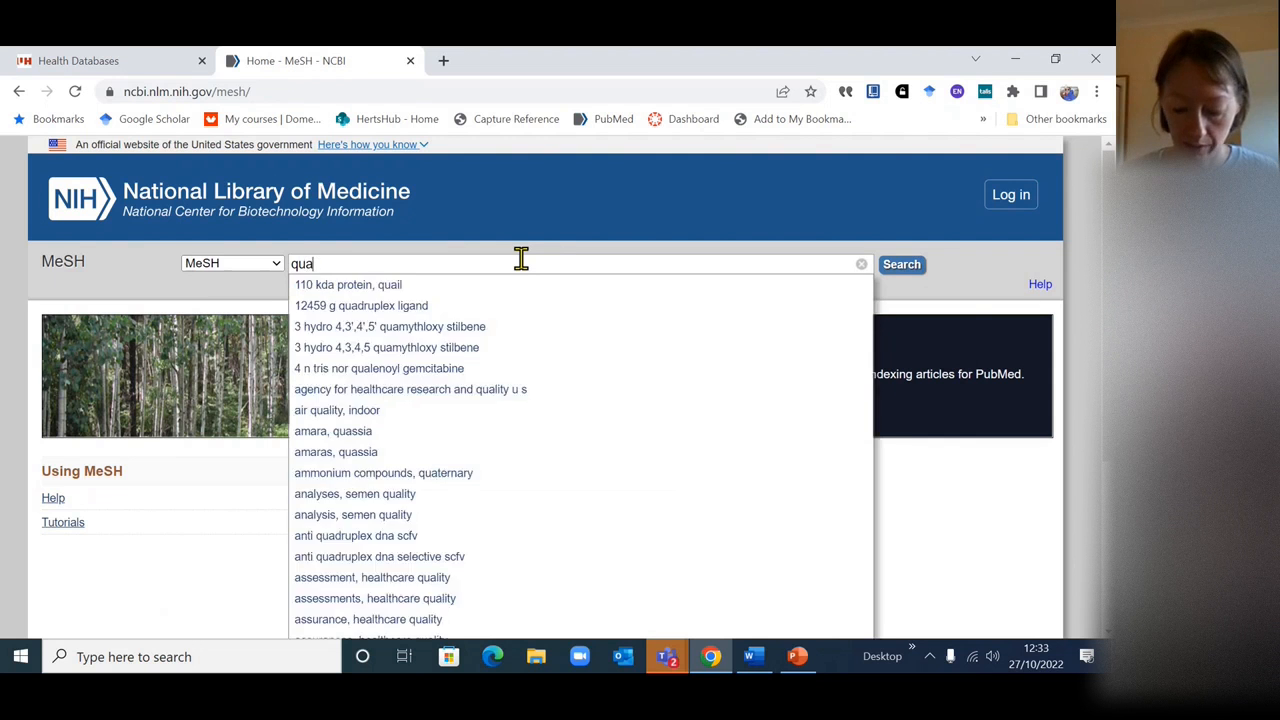
pyautogui.write('litative')
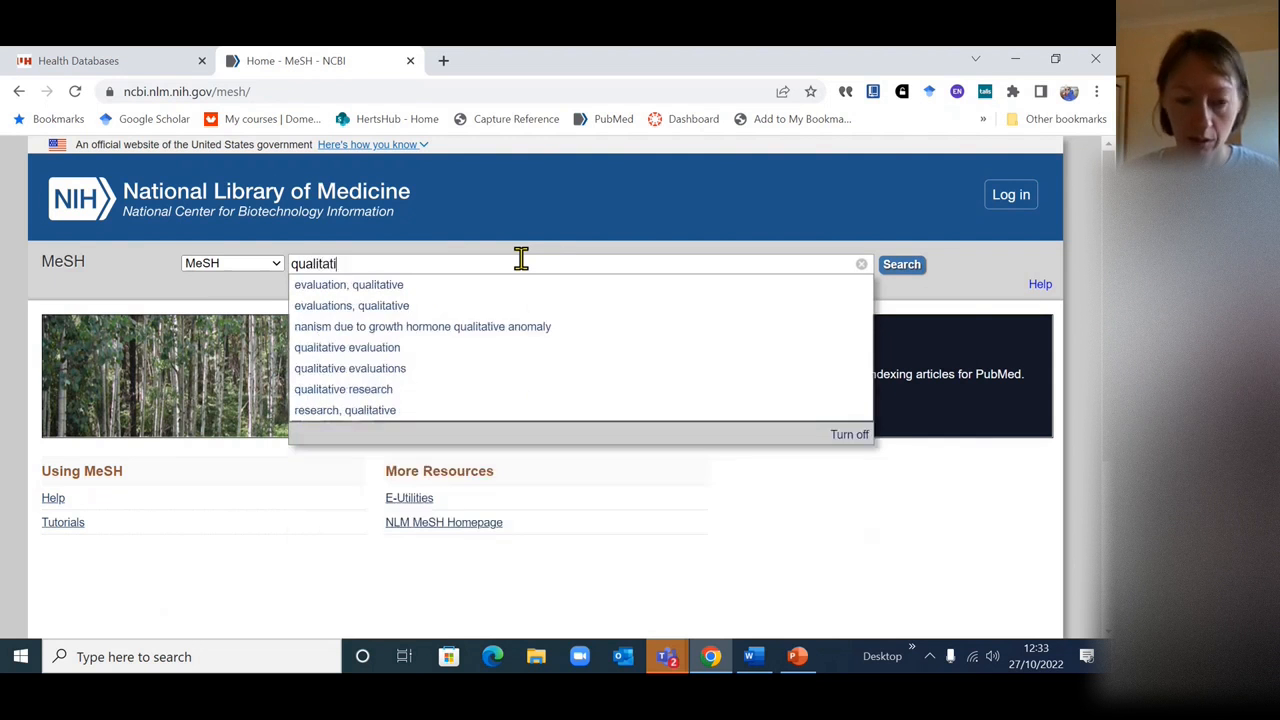
pyautogui.click(430, 392)
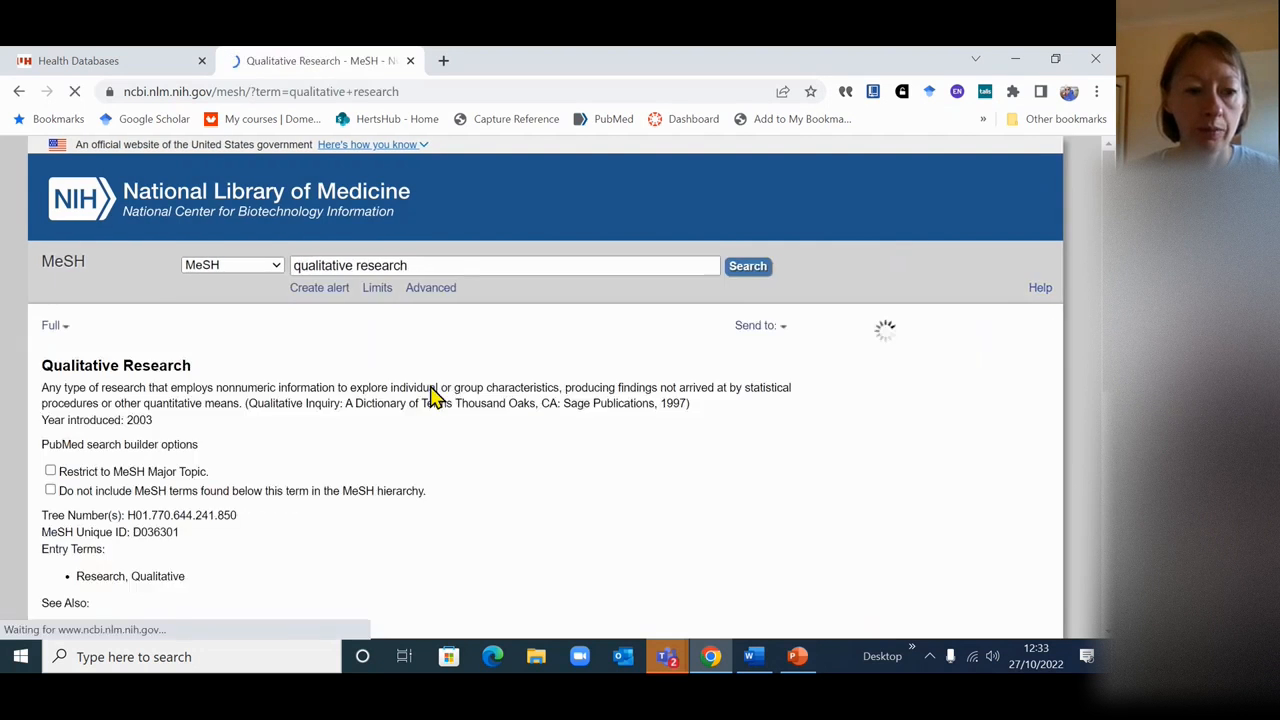
# Step: Review the Qualitative Research MeSH record, add the heading to the PubMed search builder, and search PubMed
pyautogui.scroll(-2, 440, 380)
pyautogui.scroll(-1, 447, 370)
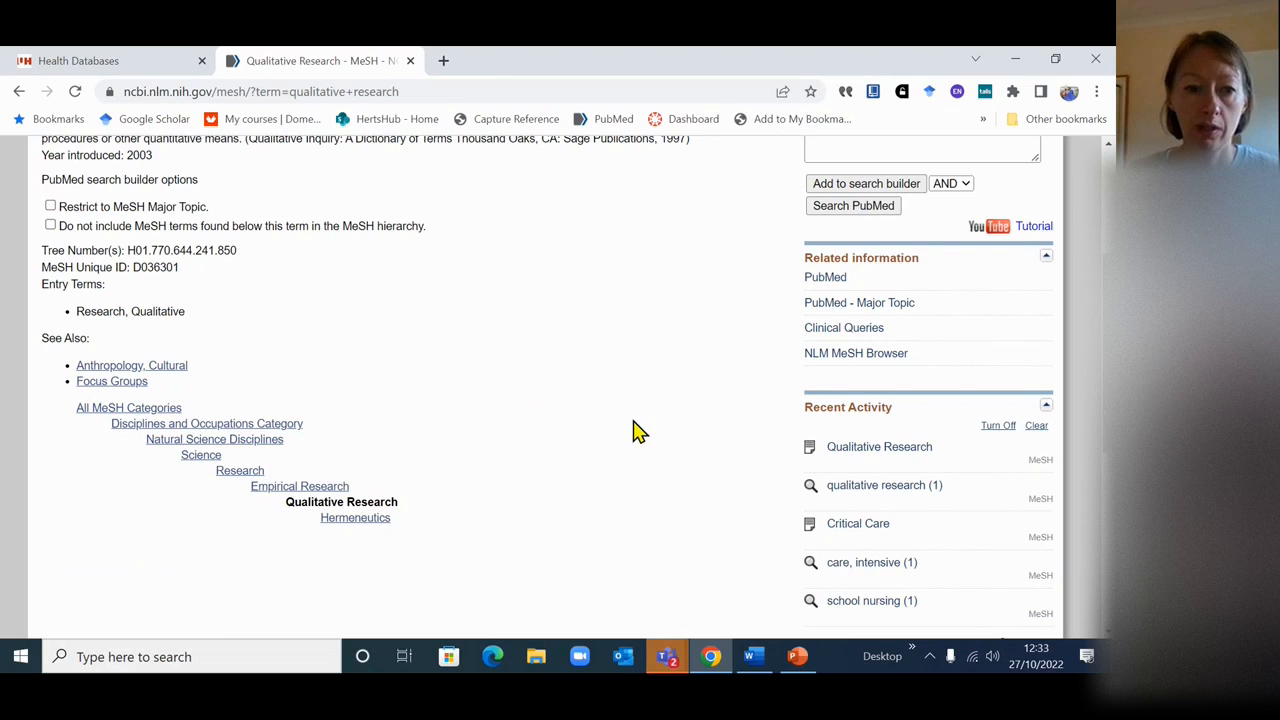
pyautogui.scroll(1, 634, 430)
pyautogui.scroll(1, 640, 408)
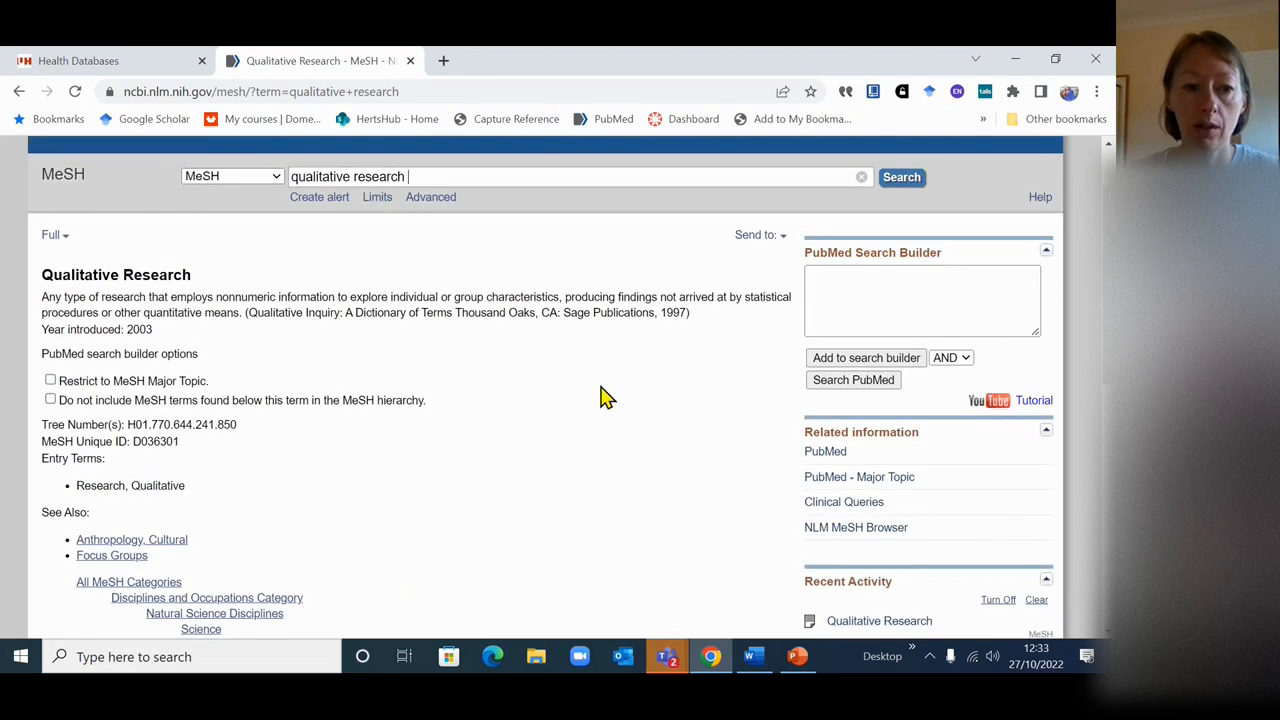
pyautogui.click(815, 366)
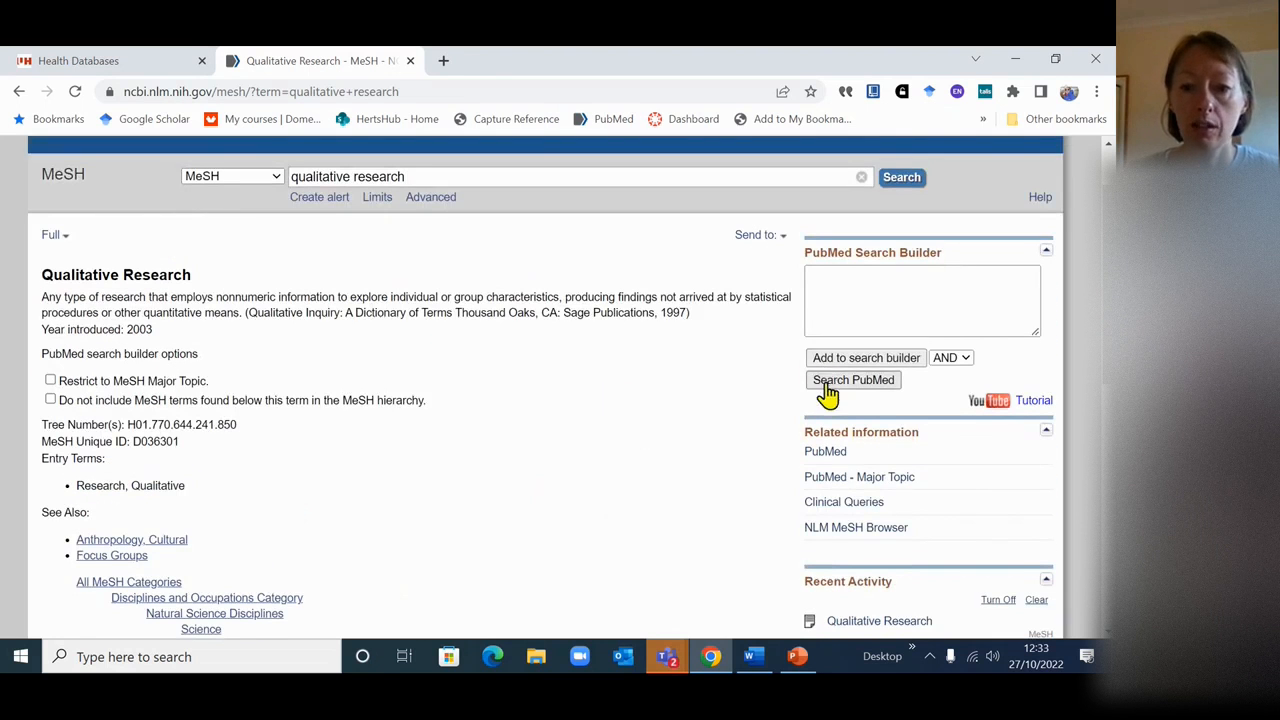
pyautogui.click(827, 386)
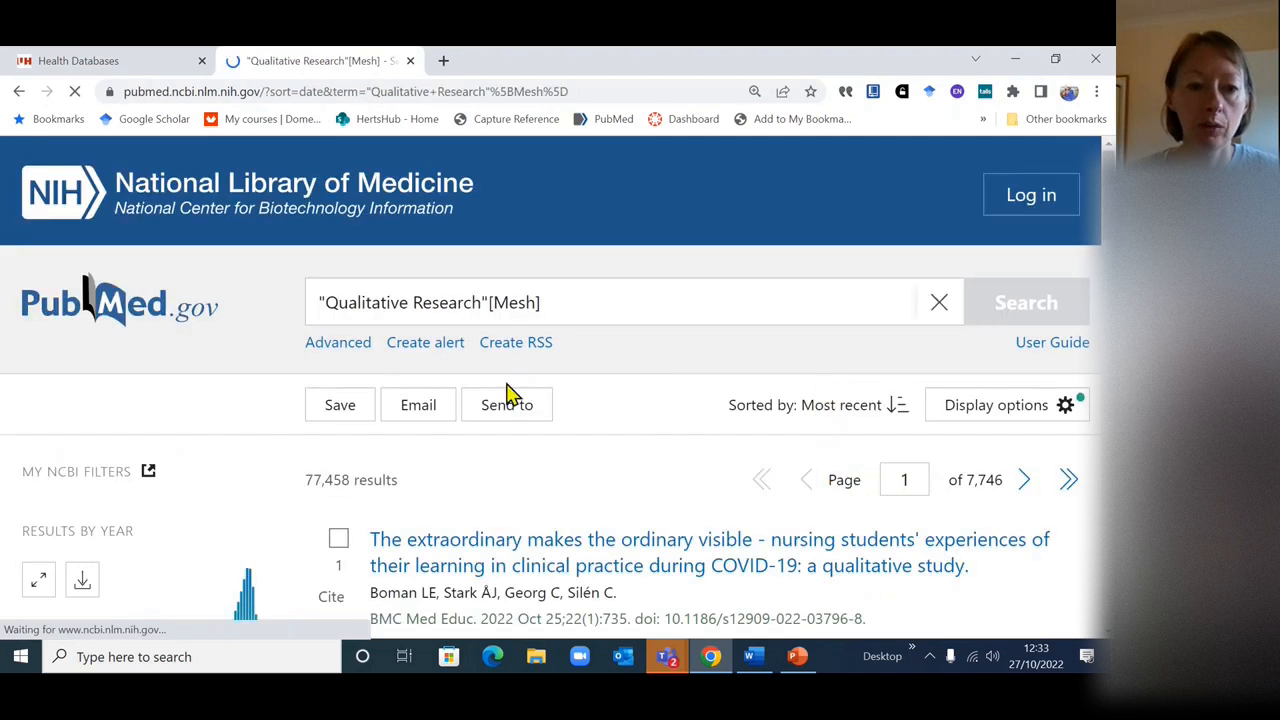
# Step: Return to the advanced search builder and combine the experiences keyword search with the Qualitative Research MeSH search as #3 OR #8
pyautogui.click(343, 350)
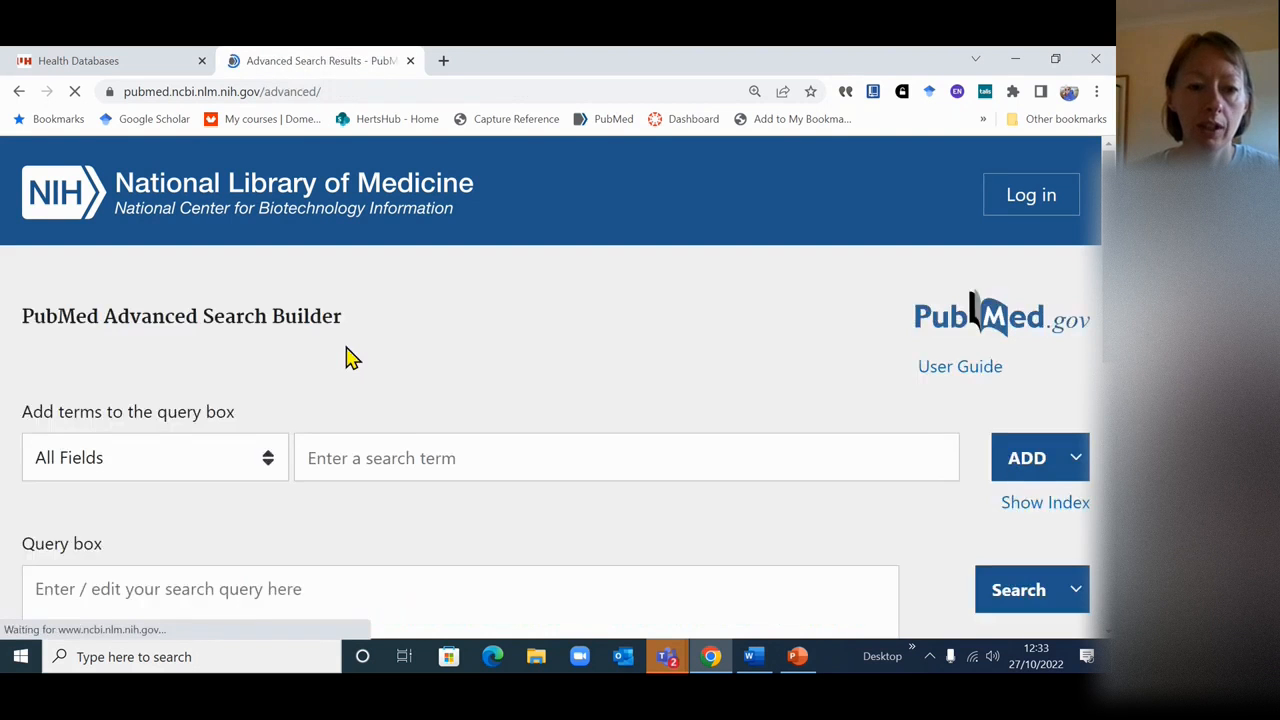
pyautogui.scroll(-2, 375, 362)
pyautogui.scroll(-4, 391, 357)
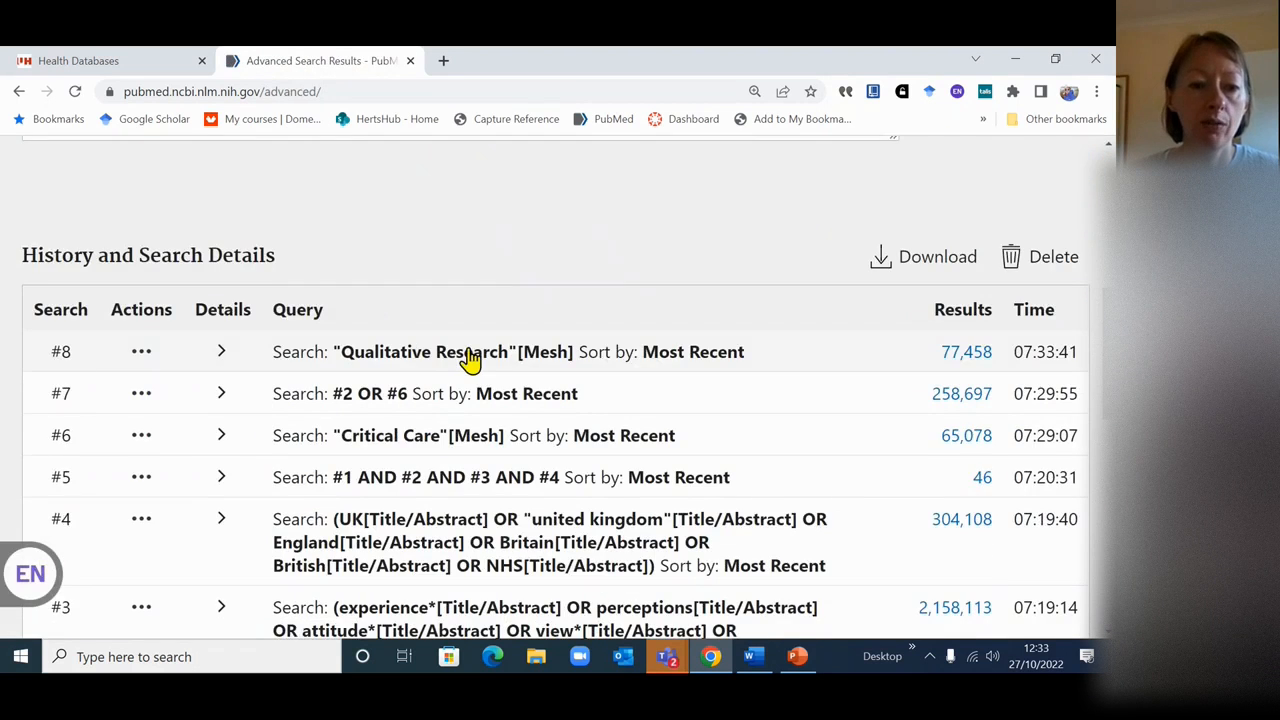
pyautogui.scroll(-1, 580, 420)
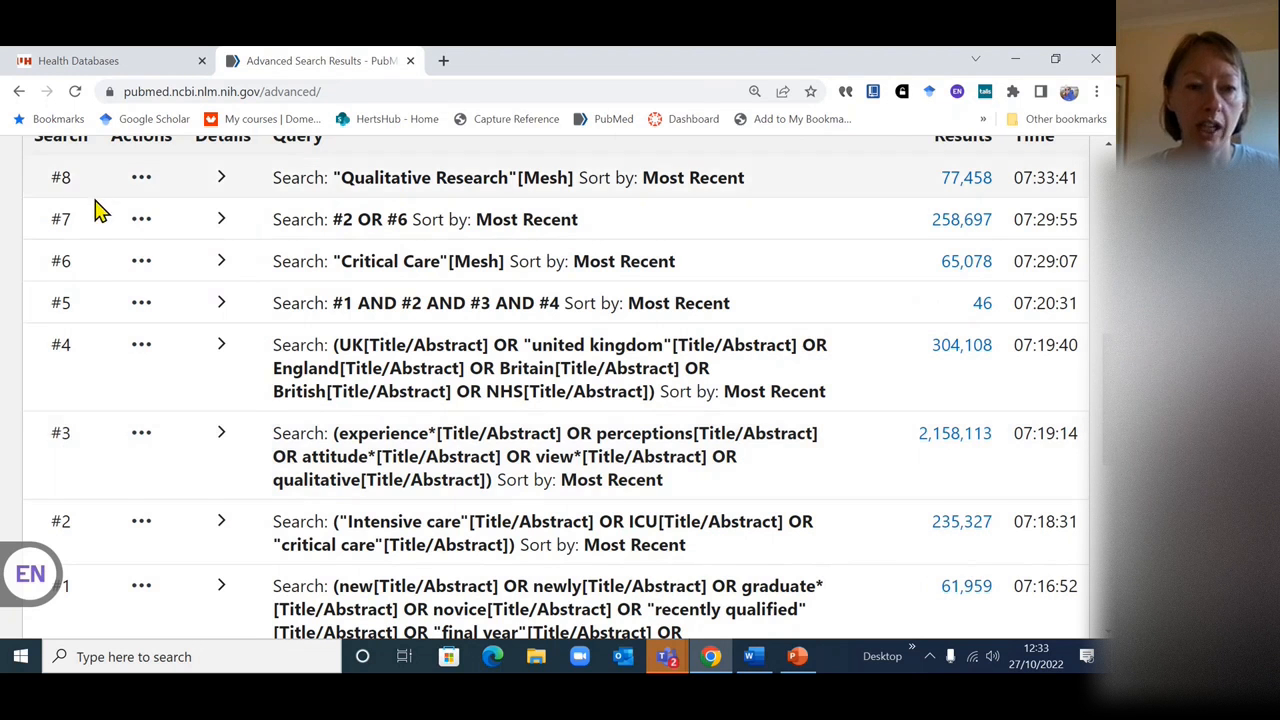
pyautogui.scroll(3, 100, 210)
pyautogui.click(207, 203)
pyautogui.write('#')
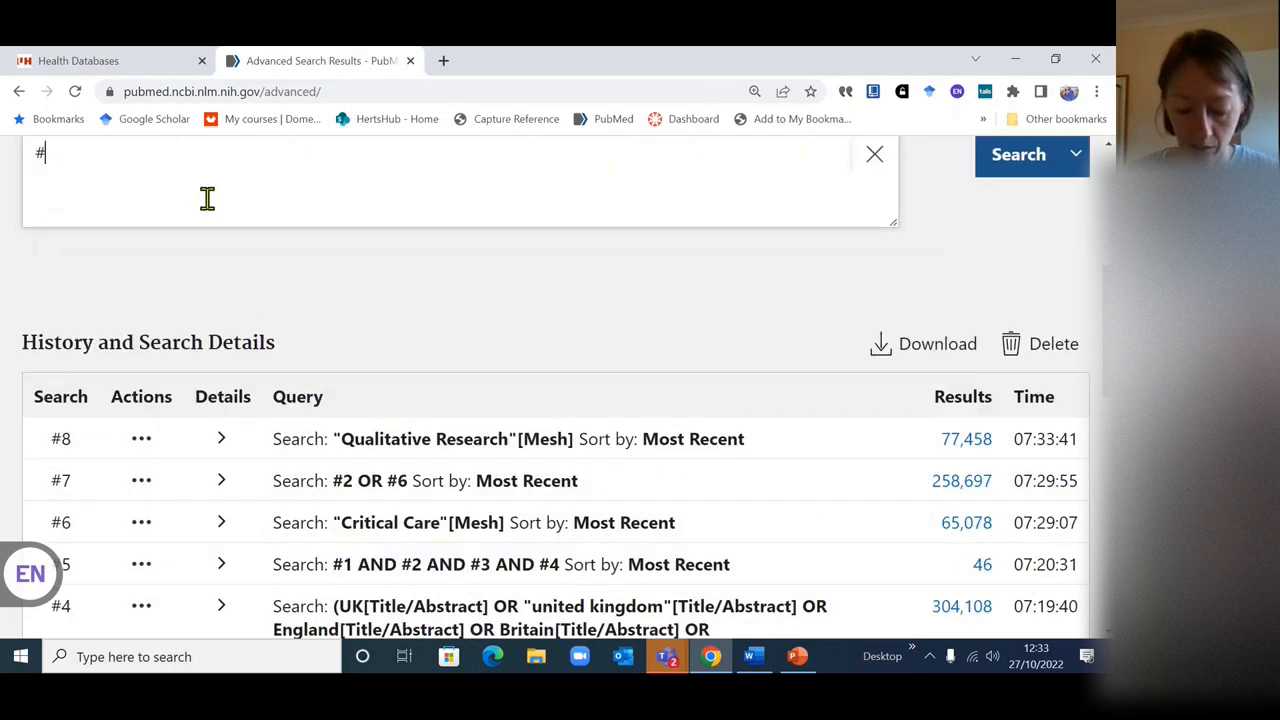
pyautogui.write('3 OR #')
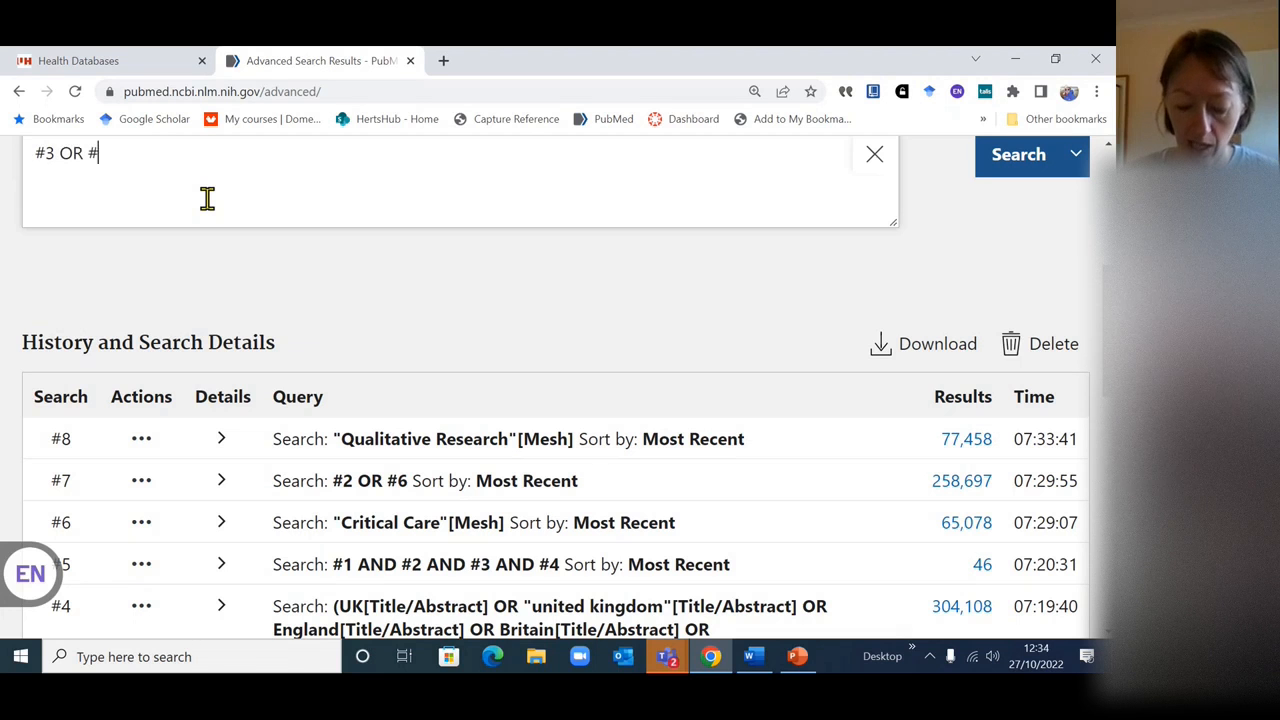
pyautogui.write('8')
pyautogui.click(986, 170)
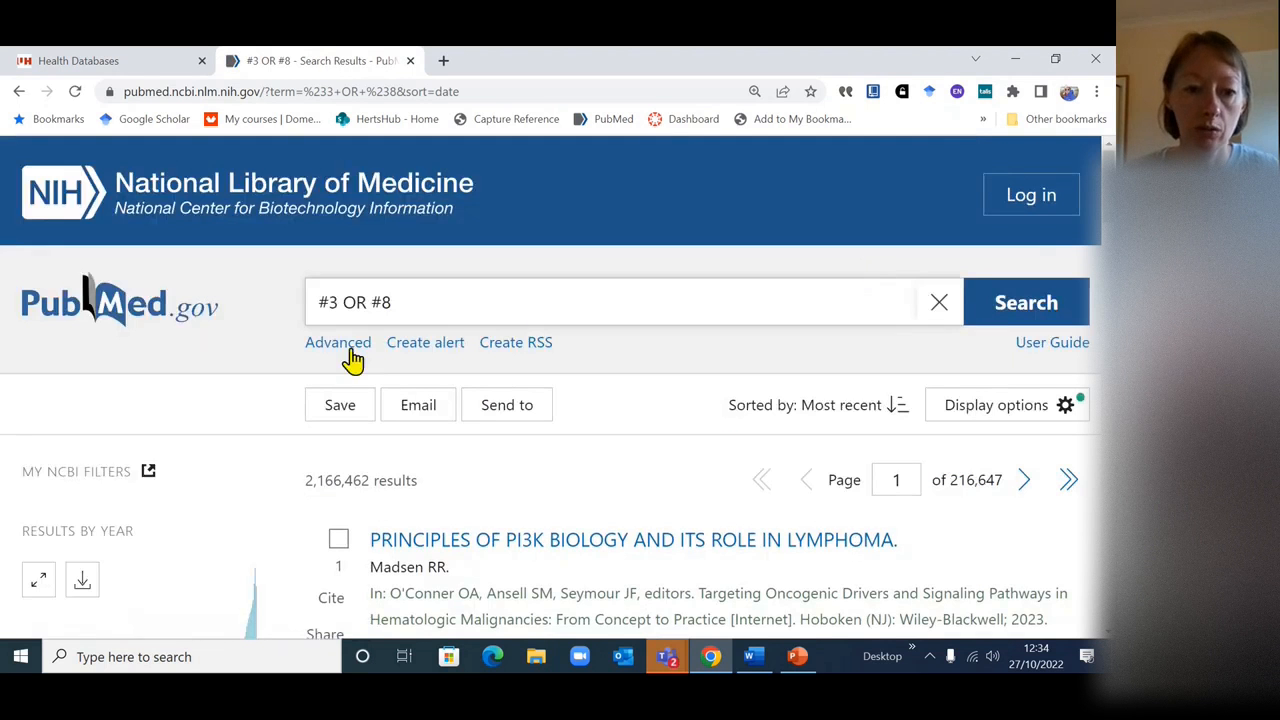
# Step: Go back to the advanced search history and open the results of the combined search #1 AND #2 AND #3 AND #4
pyautogui.click(352, 345)
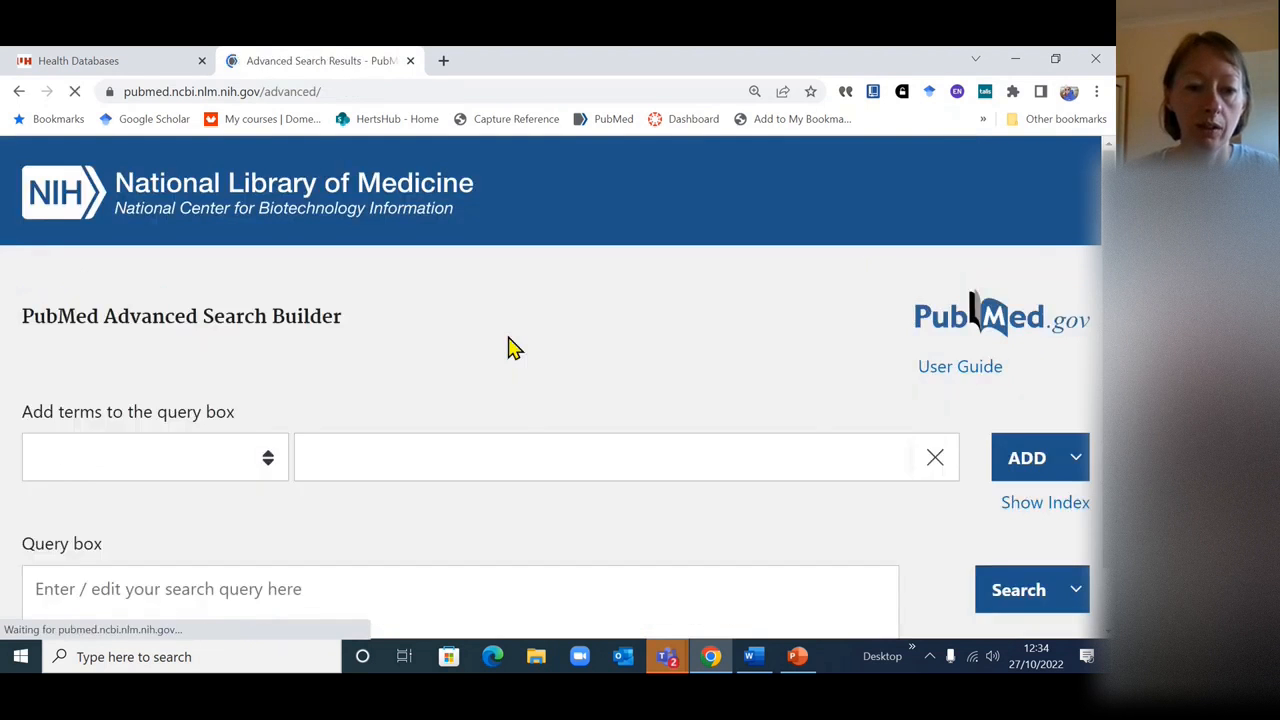
pyautogui.scroll(-4, 512, 344)
pyautogui.scroll(-3, 520, 343)
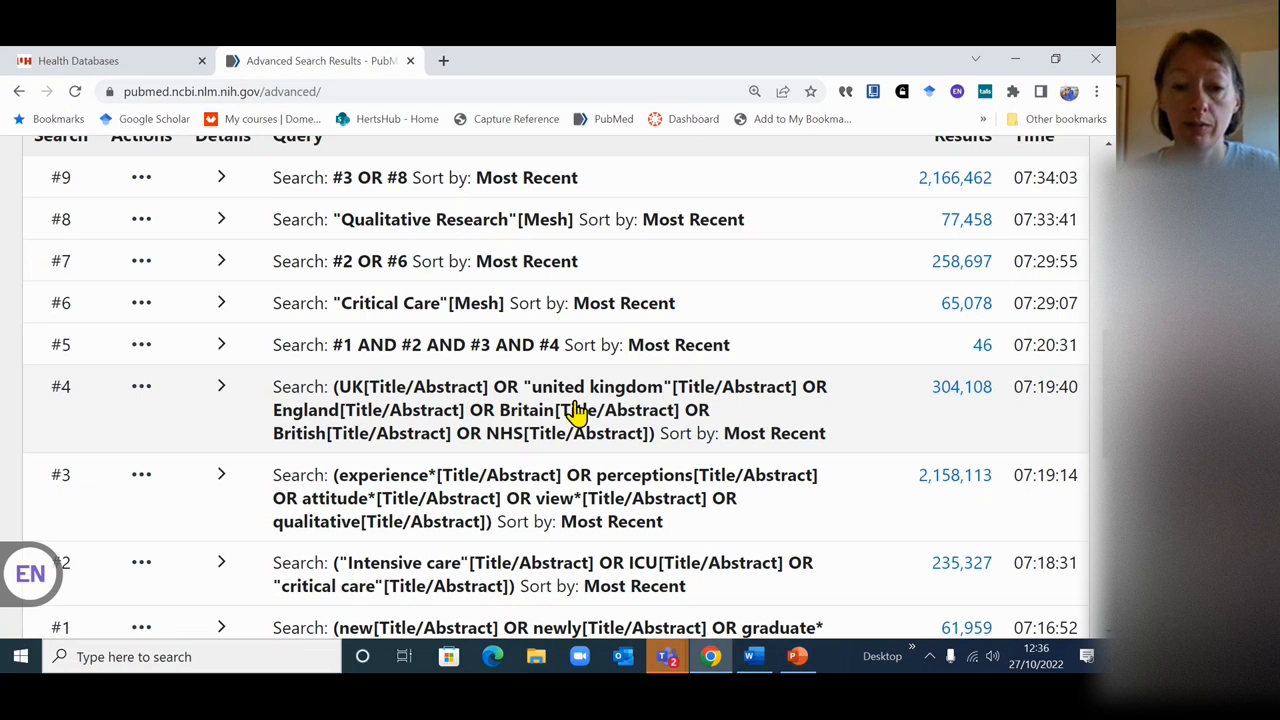
pyautogui.scroll(2, 689, 437)
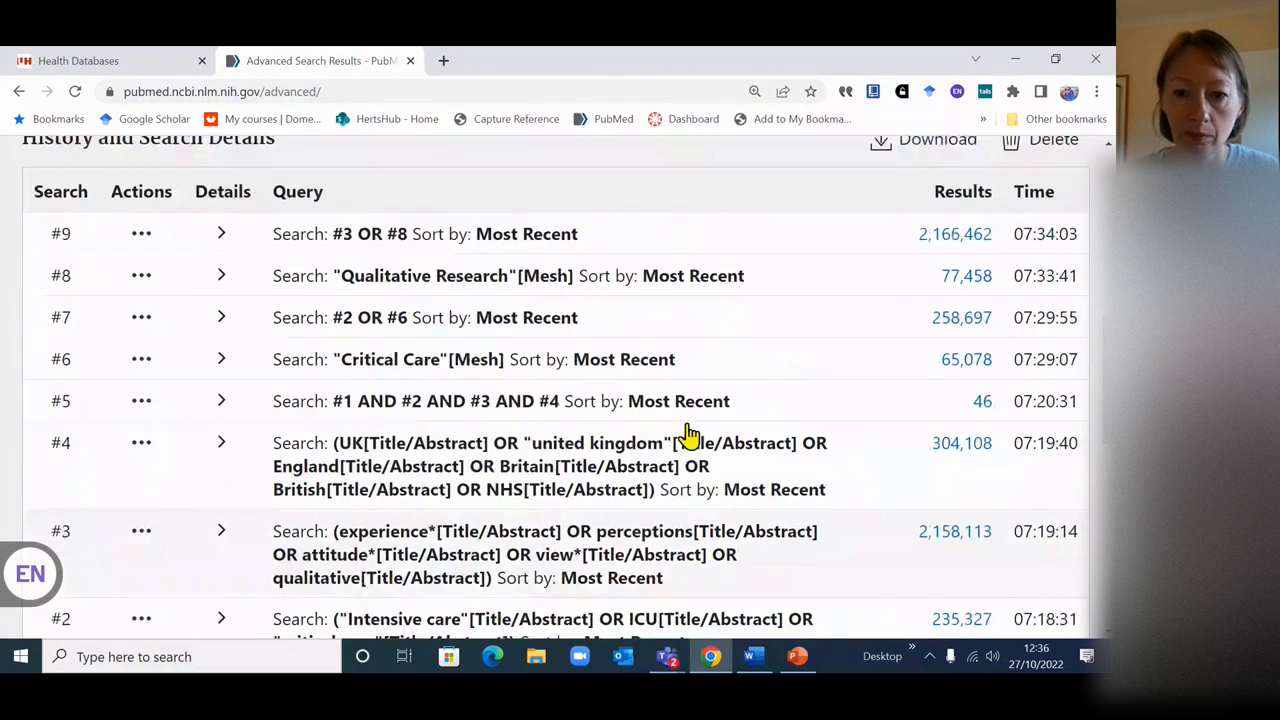
pyautogui.scroll(-1, 740, 440)
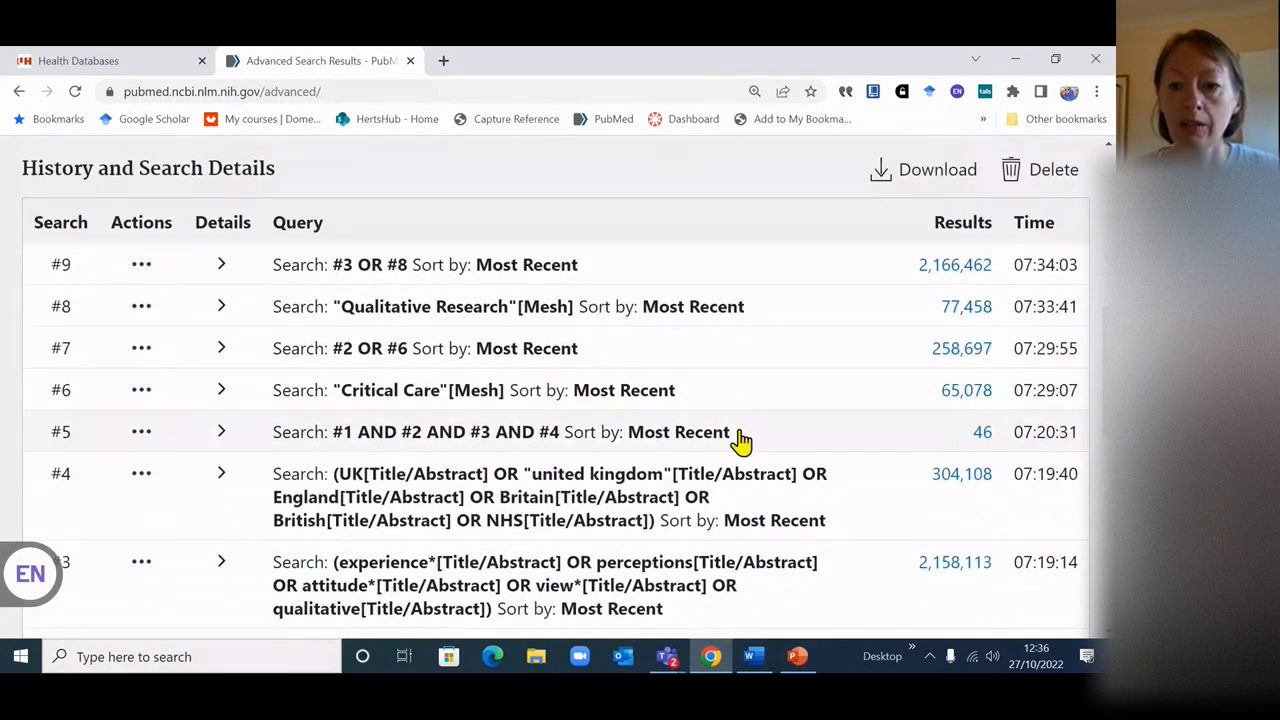
pyautogui.click(983, 437)
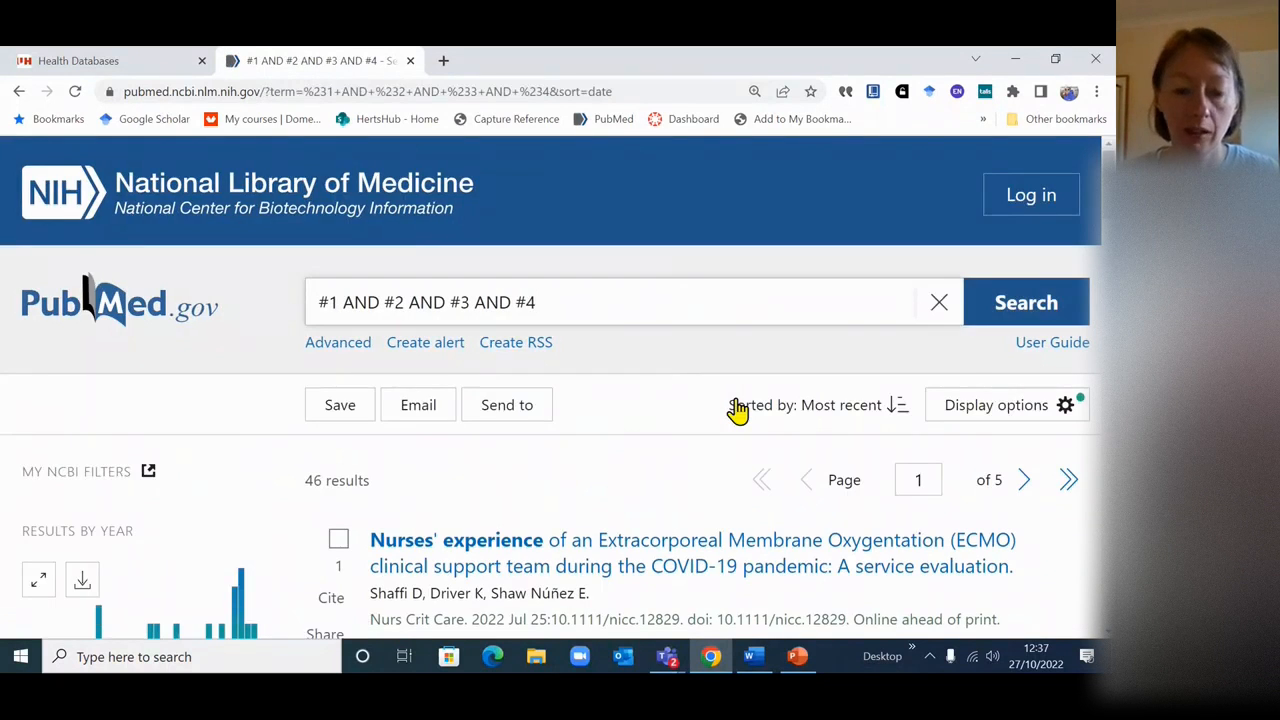
# Step: Select the article "Understanding new nurses' learning experiences in intensive care" and load more results beyond the first page
pyautogui.scroll(-3, 745, 410)
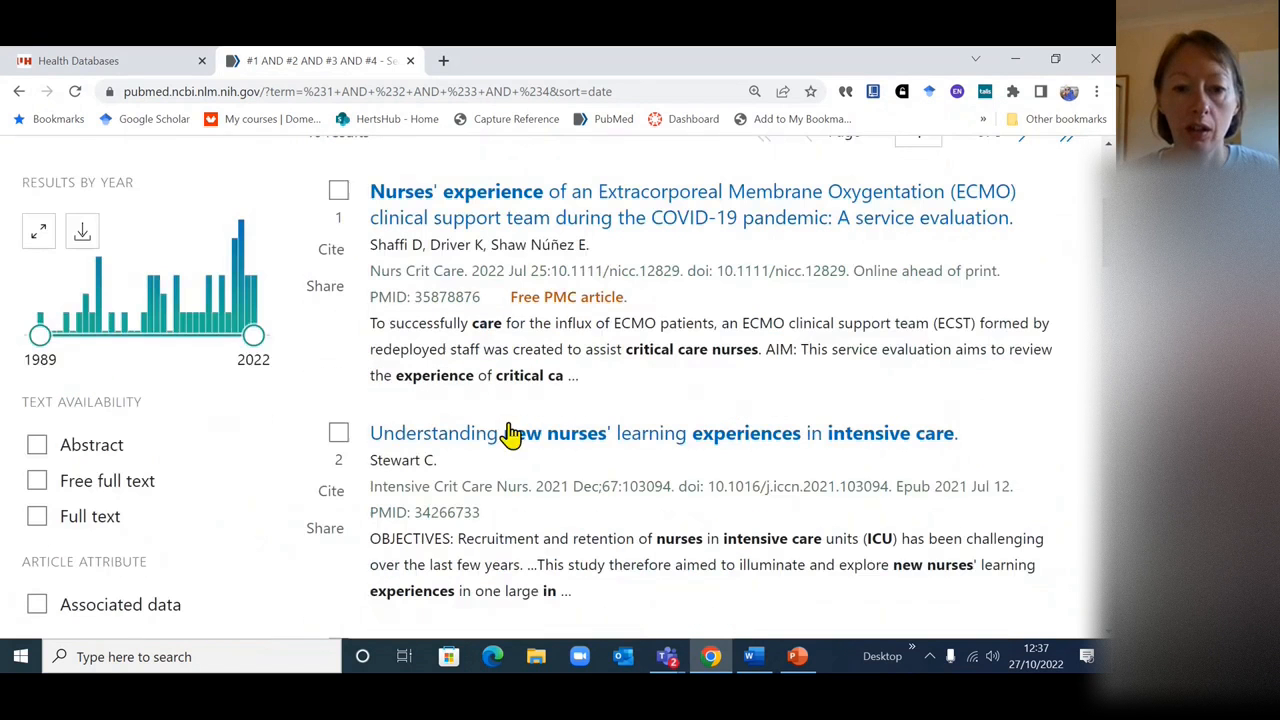
pyautogui.click(338, 435)
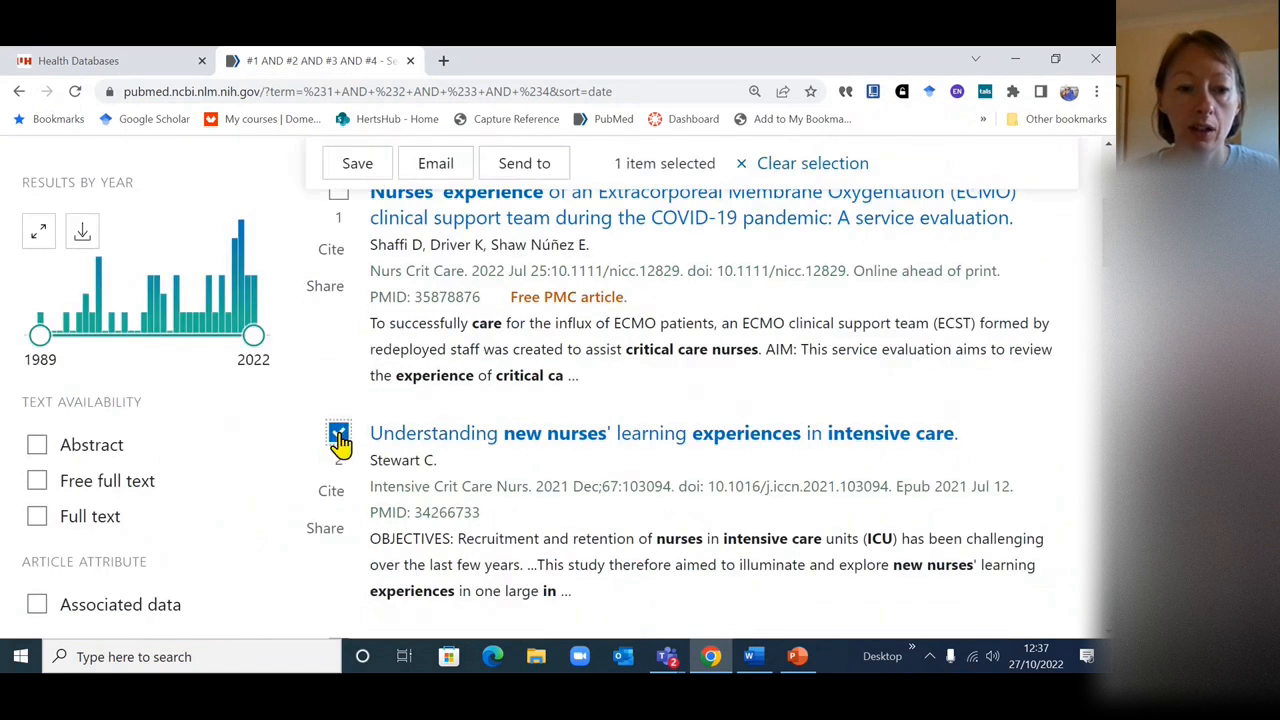
pyautogui.scroll(-2, 618, 395)
pyautogui.scroll(-3, 618, 395)
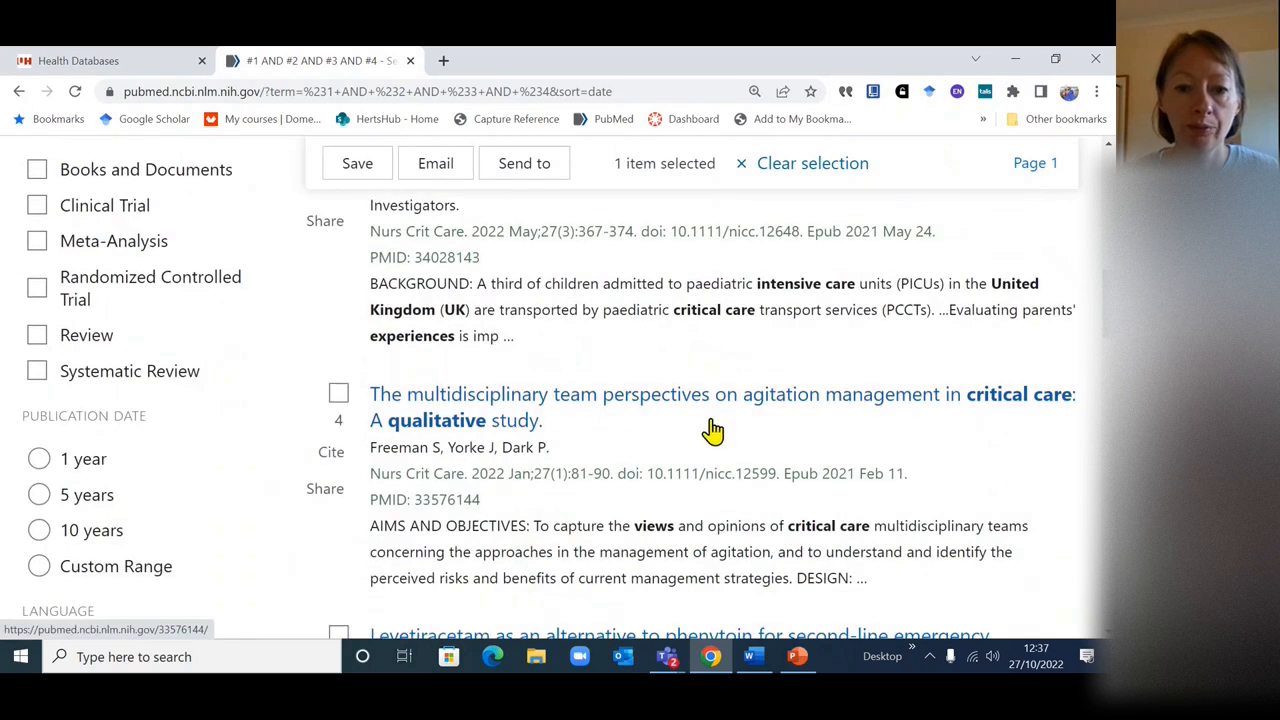
pyautogui.scroll(-6, 712, 430)
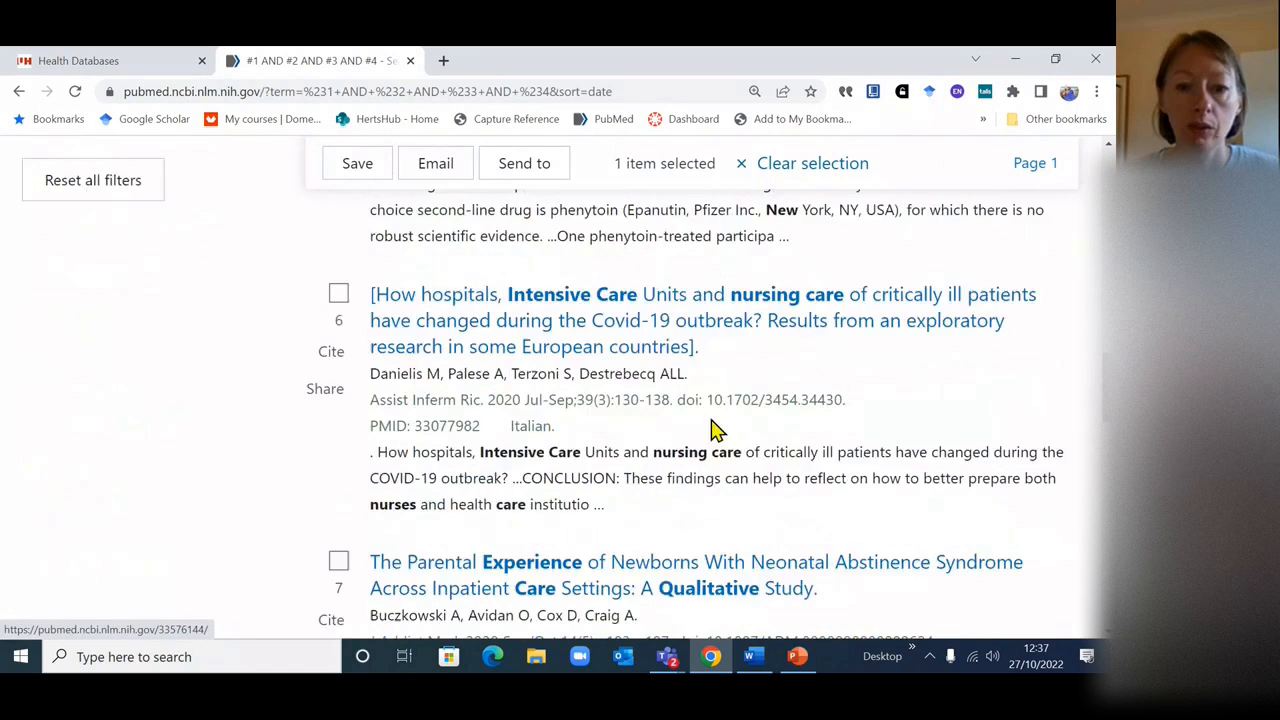
pyautogui.scroll(-1, 712, 430)
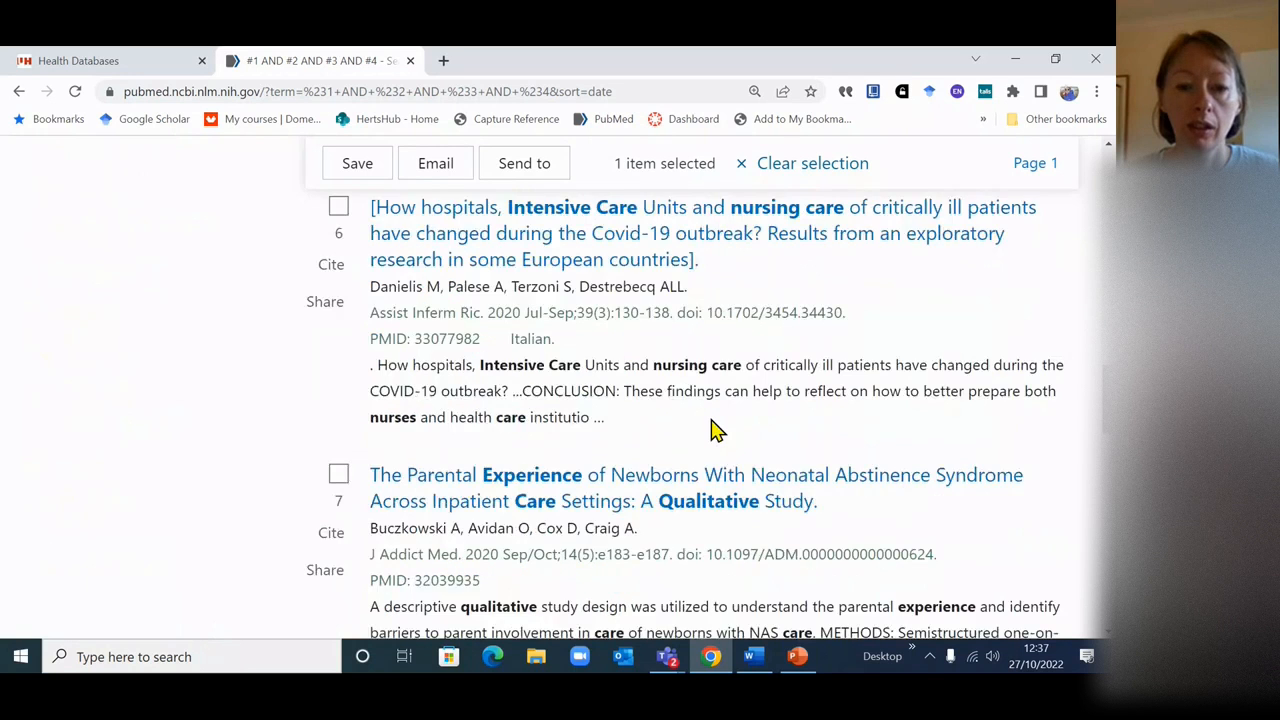
pyautogui.scroll(-5, 712, 430)
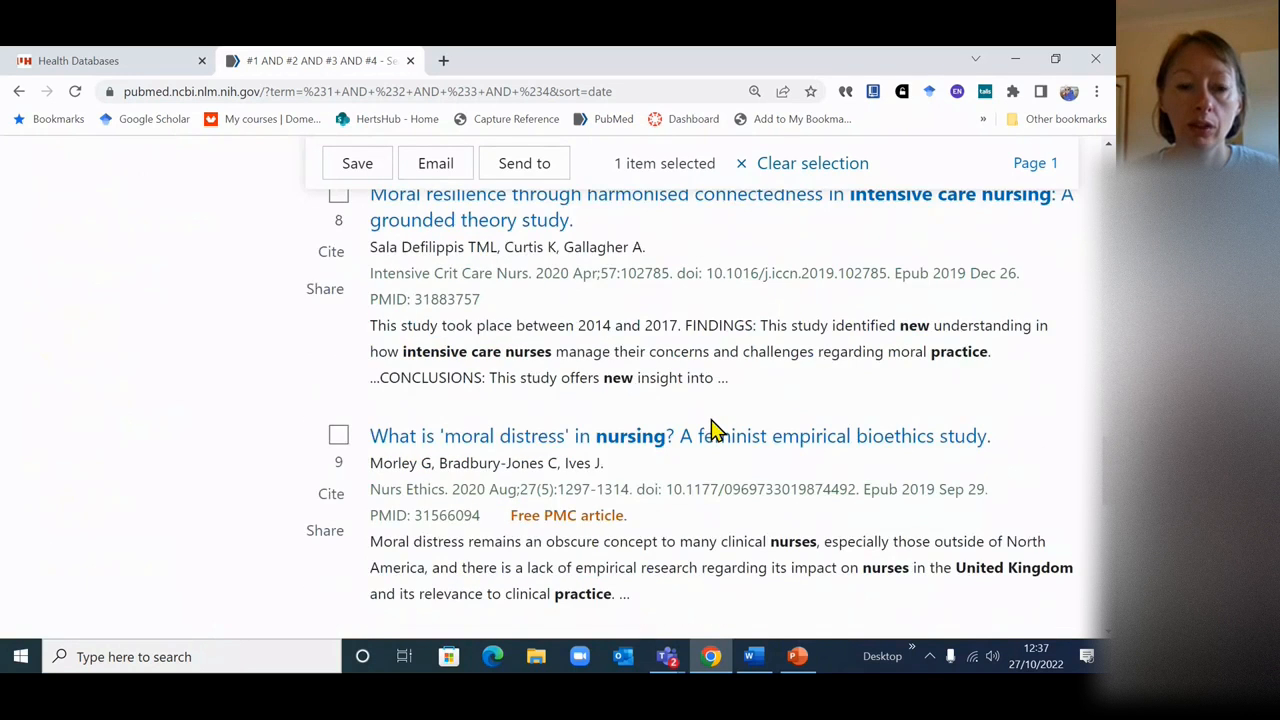
pyautogui.scroll(-1, 712, 430)
pyautogui.scroll(-2, 563, 285)
pyautogui.scroll(1, 565, 305)
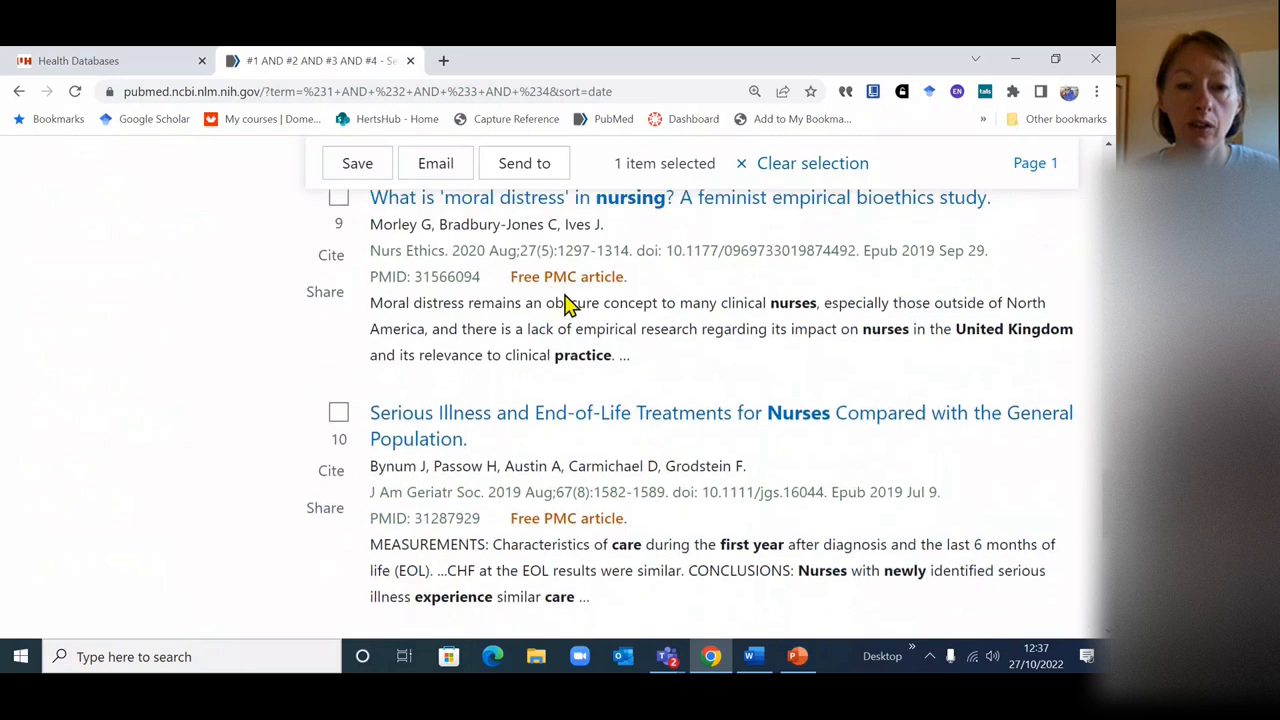
pyautogui.scroll(-3, 694, 375)
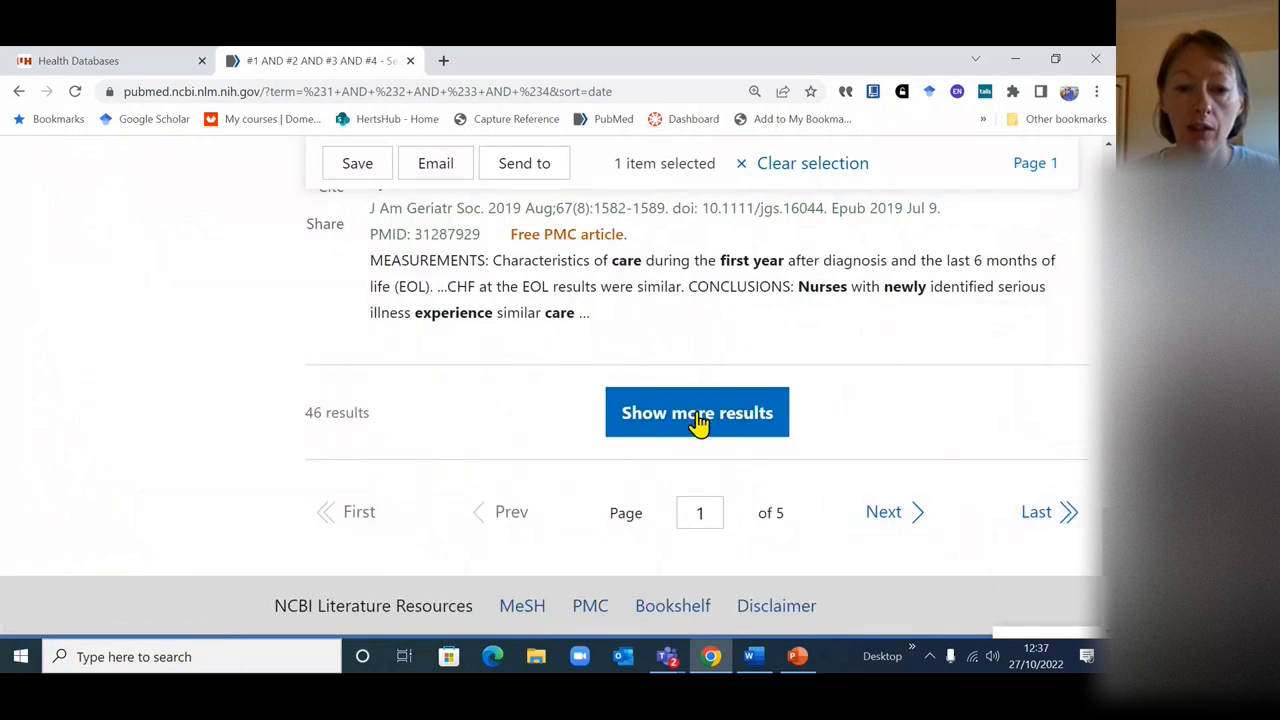
pyautogui.click(697, 420)
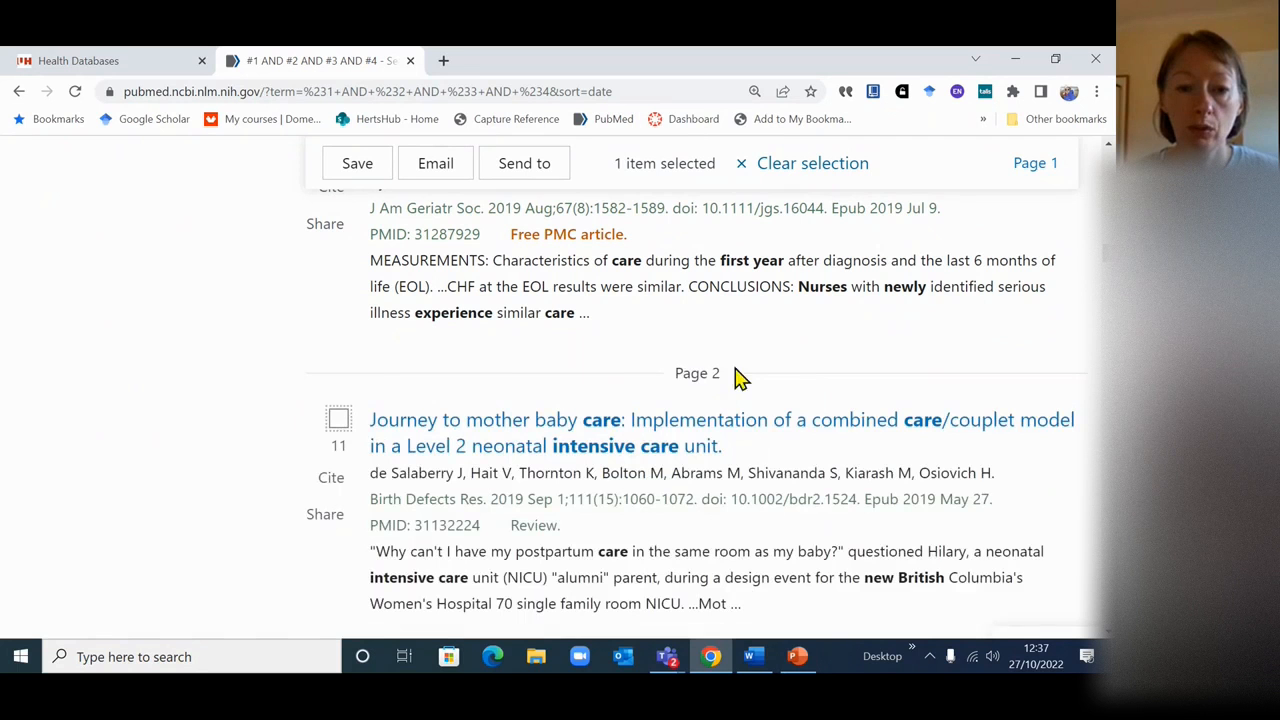
# Step: Review the second page of results and select the article "Recruitment of nurses from India and their experiences of an Overseas Nurses Program"
pyautogui.scroll(-3, 800, 378)
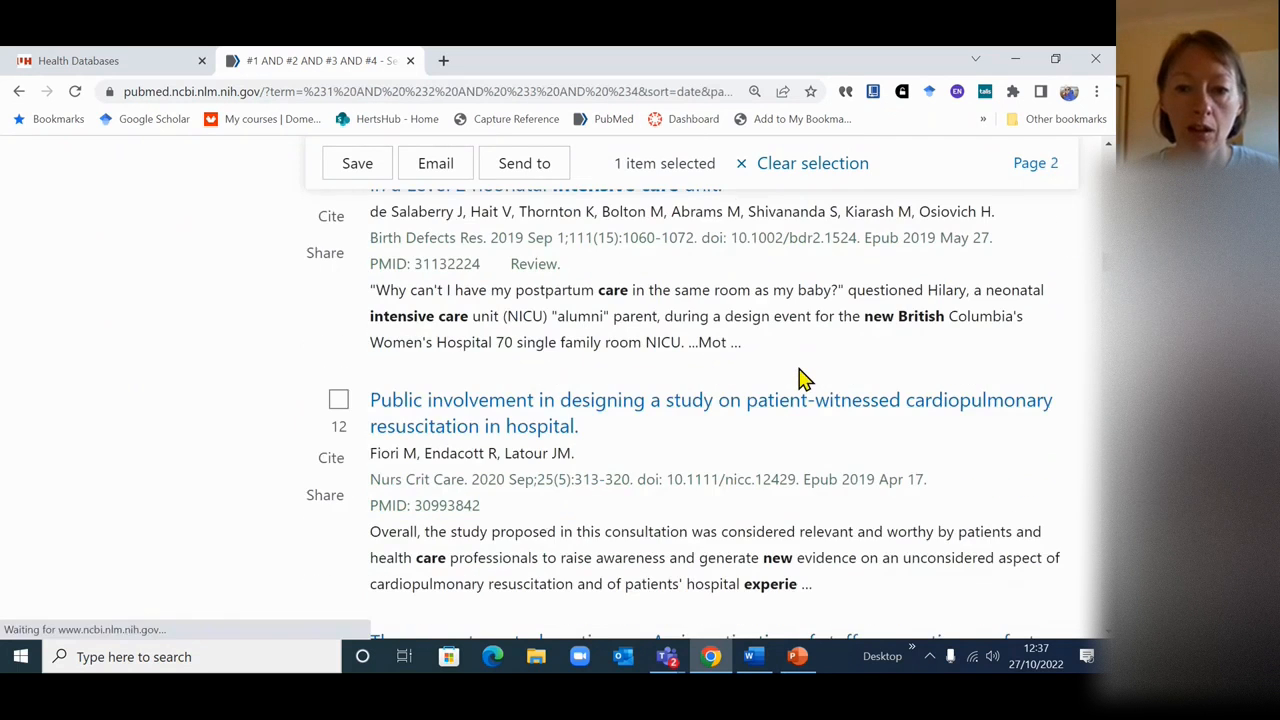
pyautogui.scroll(-3, 766, 377)
pyautogui.scroll(-2, 757, 377)
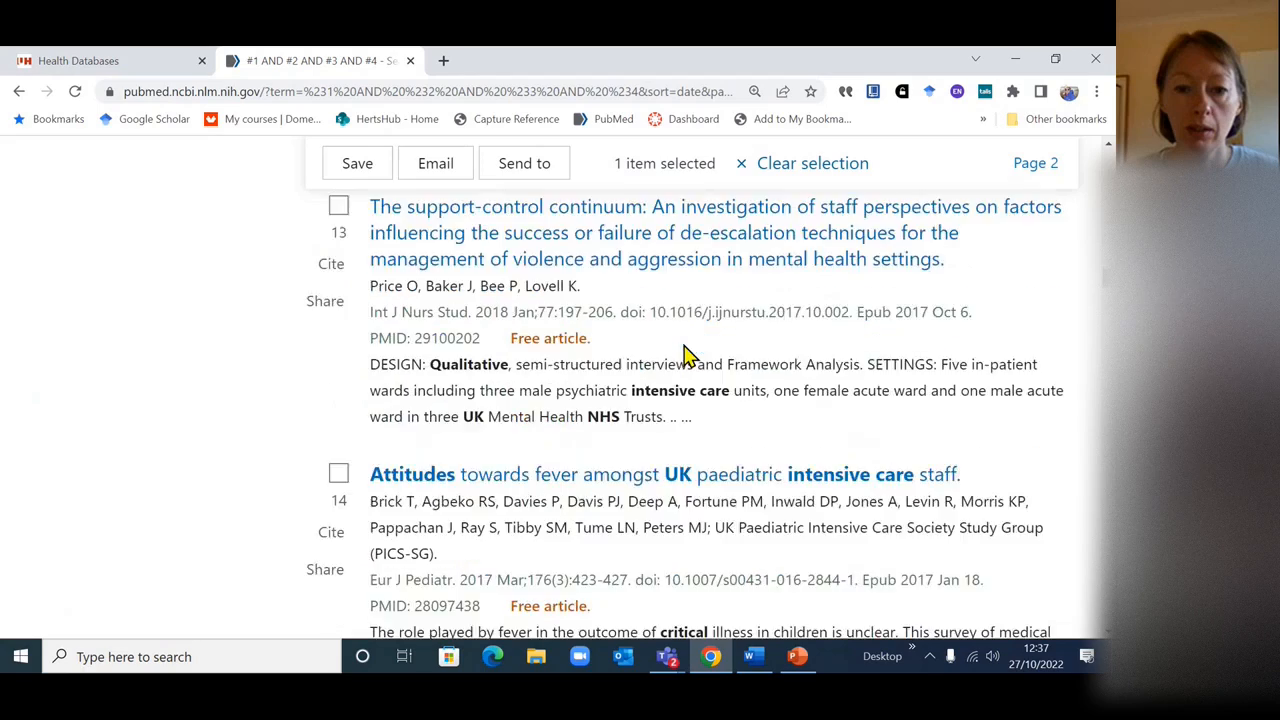
pyautogui.scroll(-6, 686, 354)
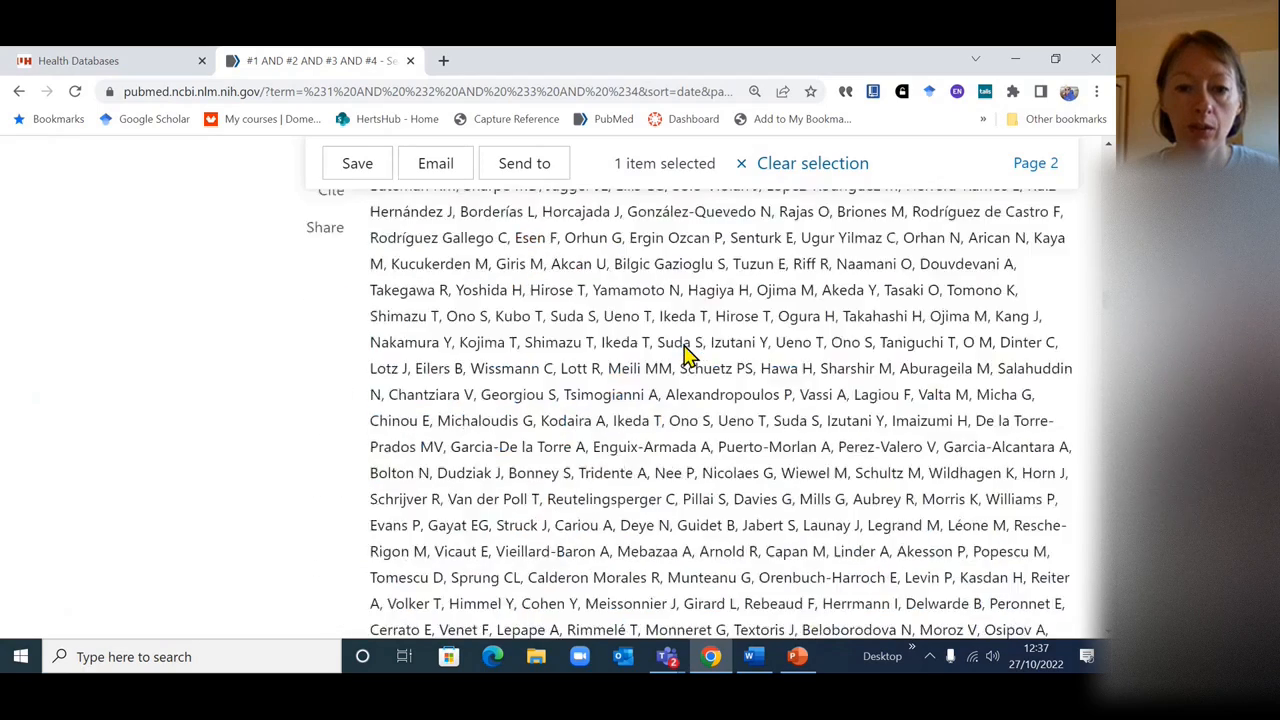
pyautogui.scroll(-9, 686, 354)
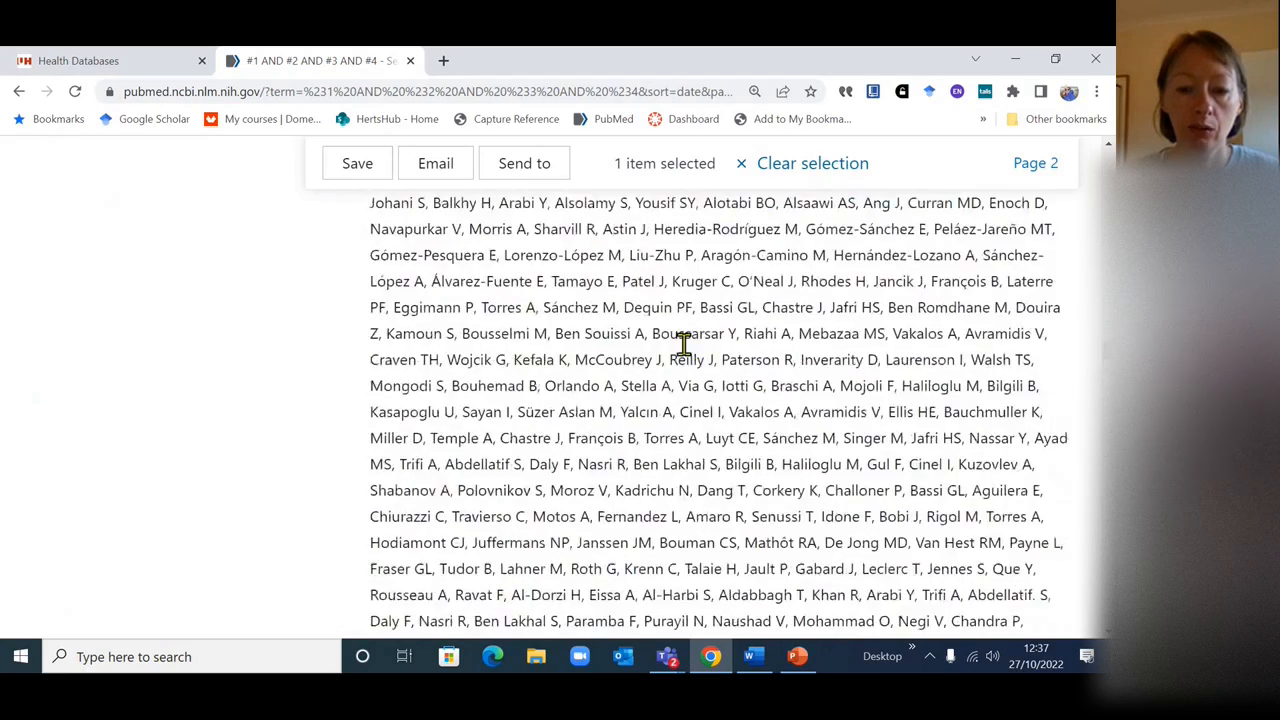
pyautogui.scroll(-4, 684, 342)
pyautogui.scroll(-4, 690, 354)
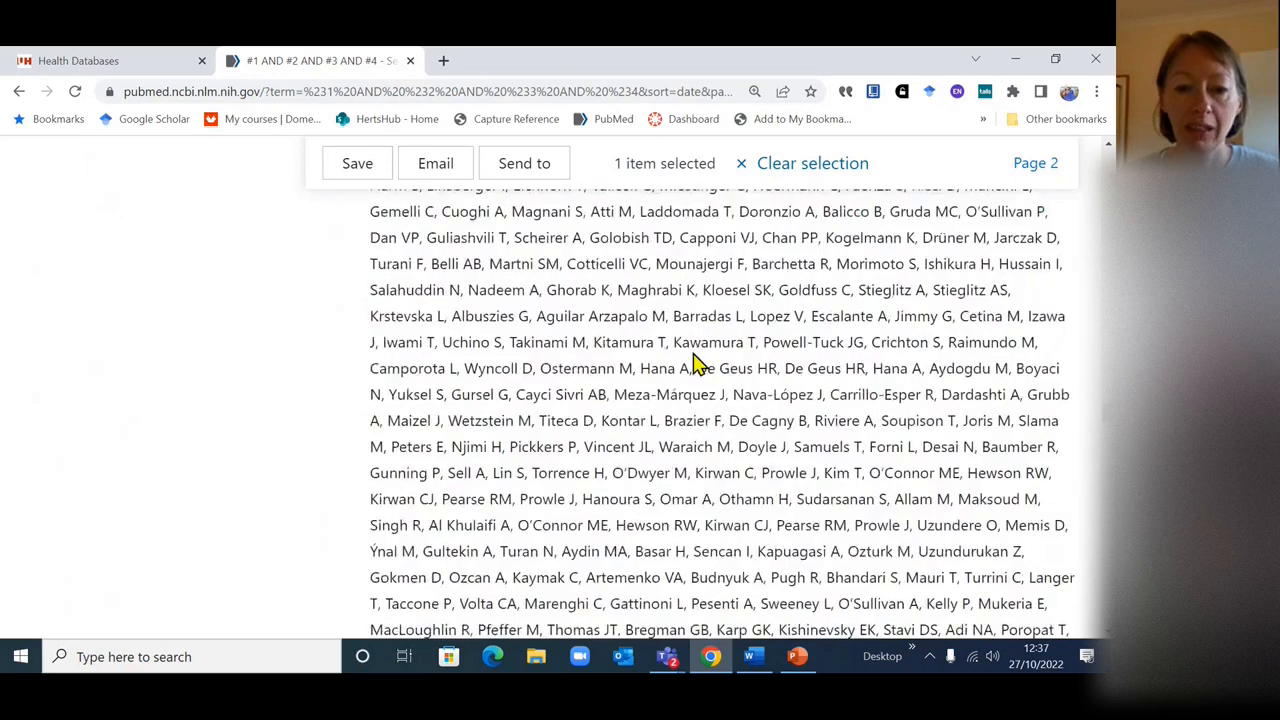
pyautogui.scroll(-4, 700, 355)
pyautogui.scroll(-15, 700, 350)
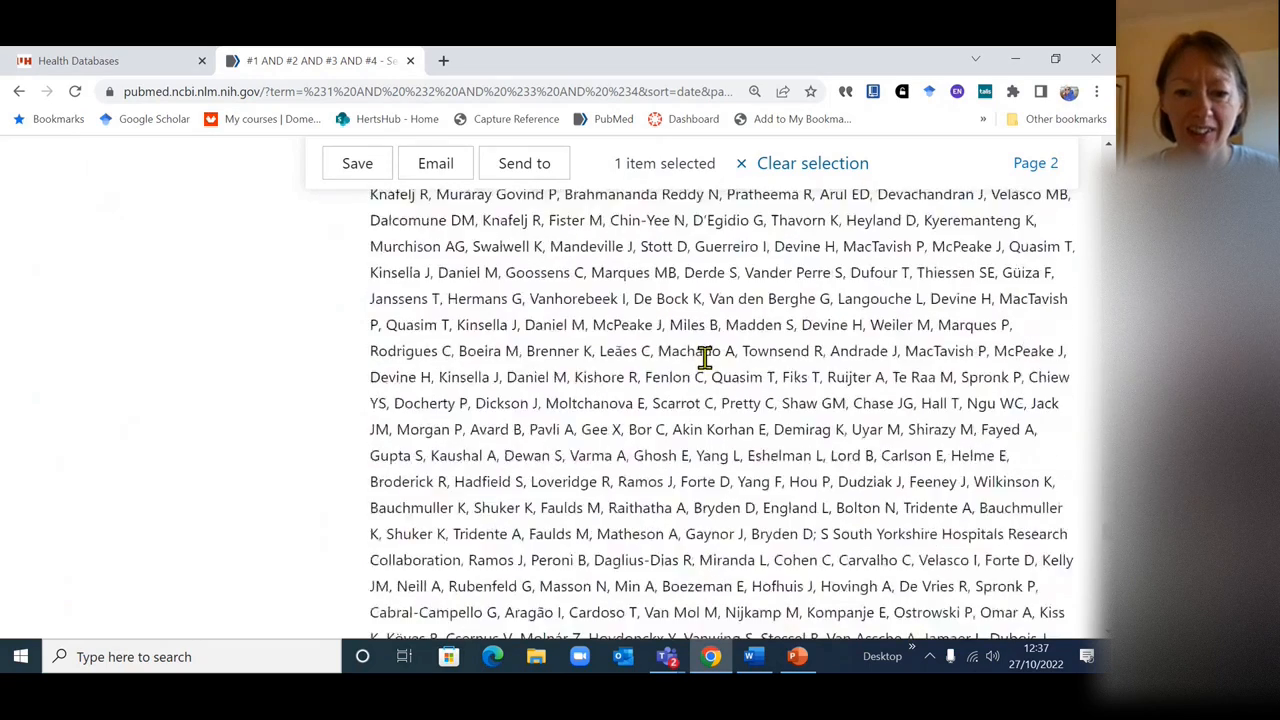
pyautogui.scroll(2, 708, 360)
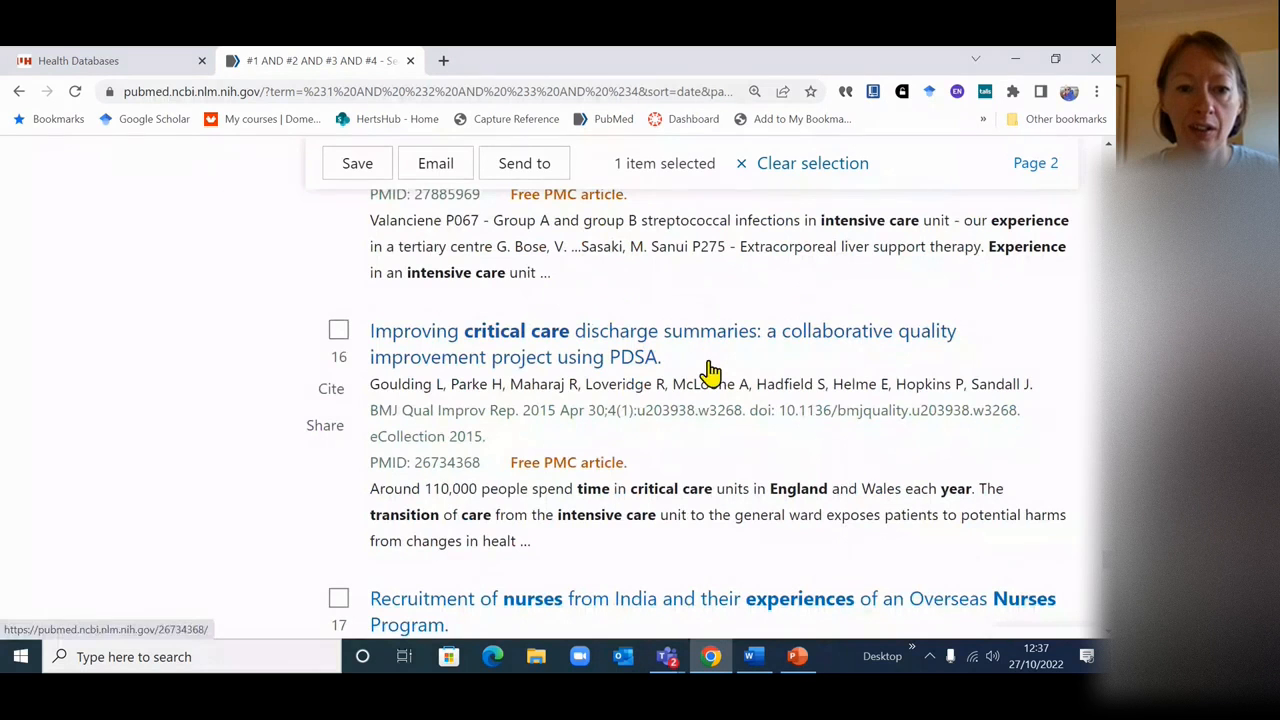
pyautogui.scroll(-3, 708, 370)
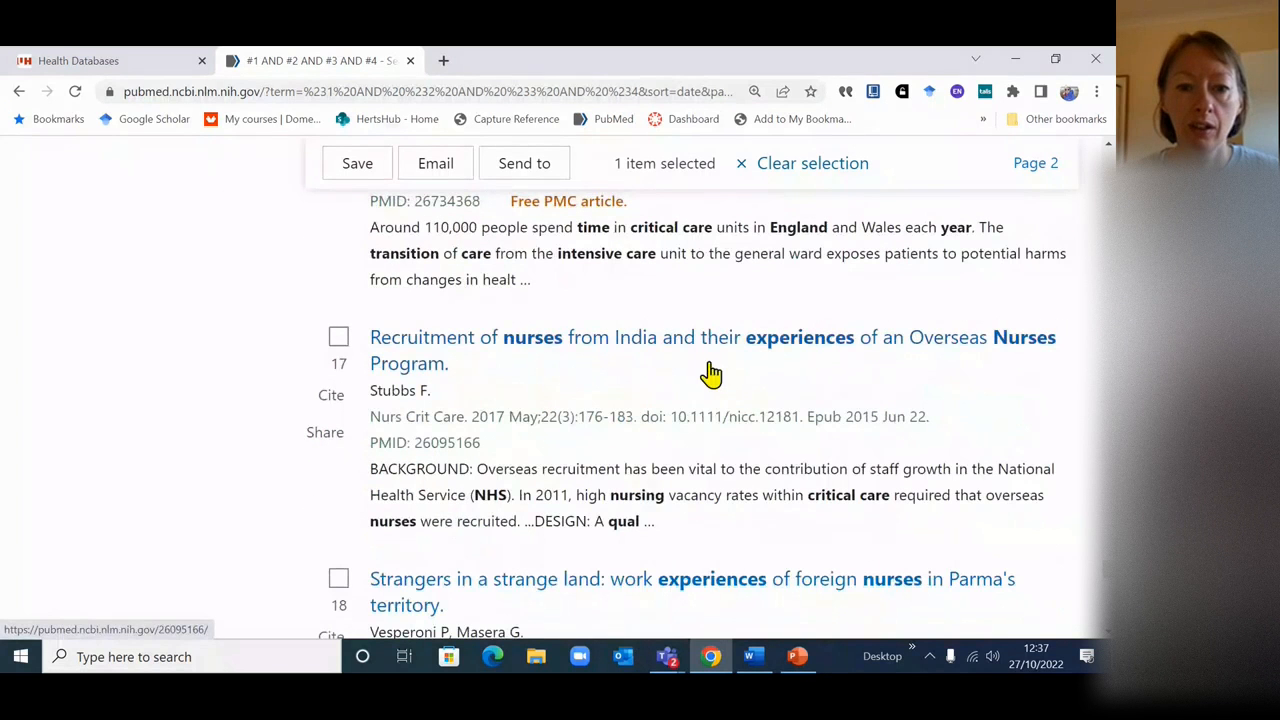
pyautogui.click(339, 340)
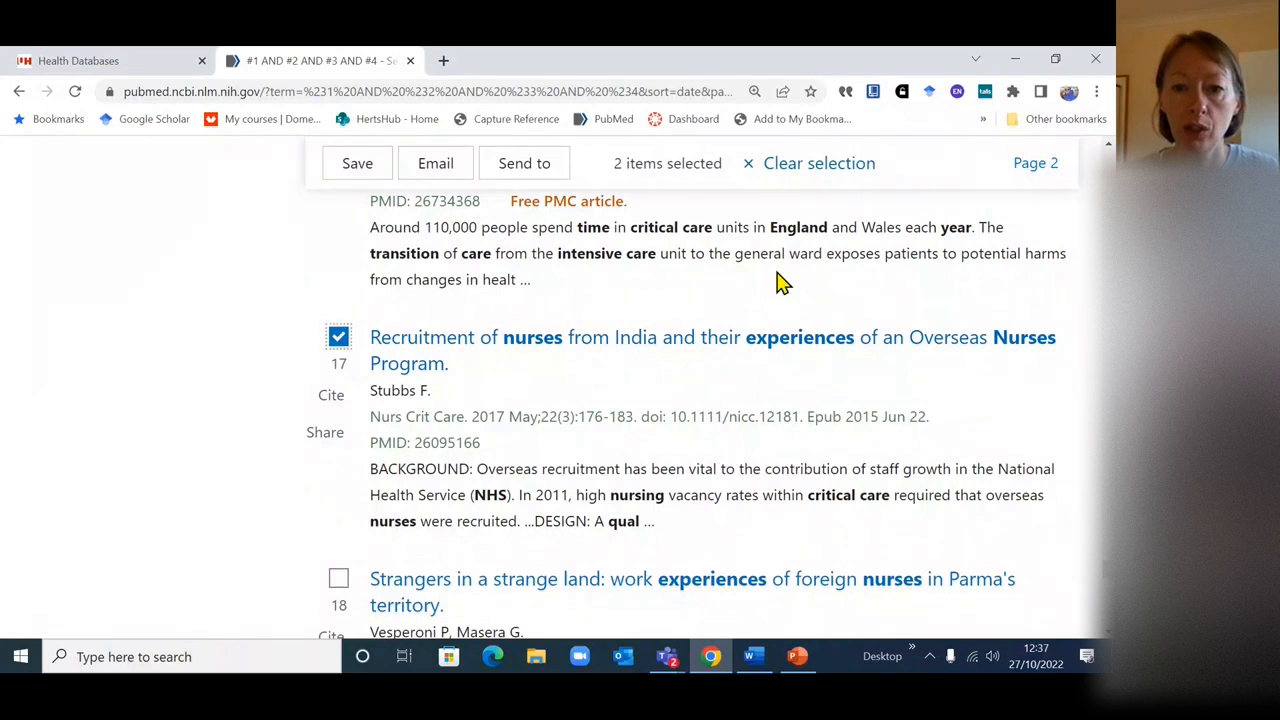
# Step: Send the selected articles to the PubMed Clipboard and open the Clipboard page
pyautogui.scroll(10, 724, 236)
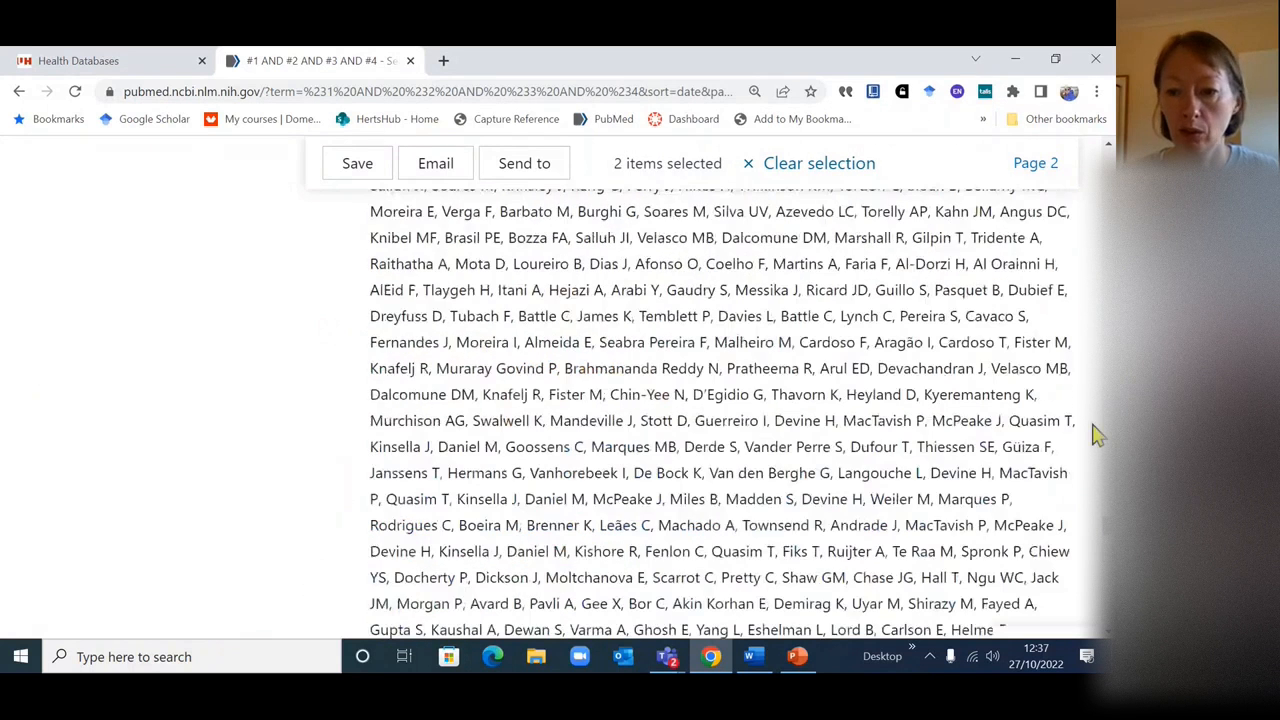
pyautogui.scroll(15, 1097, 334)
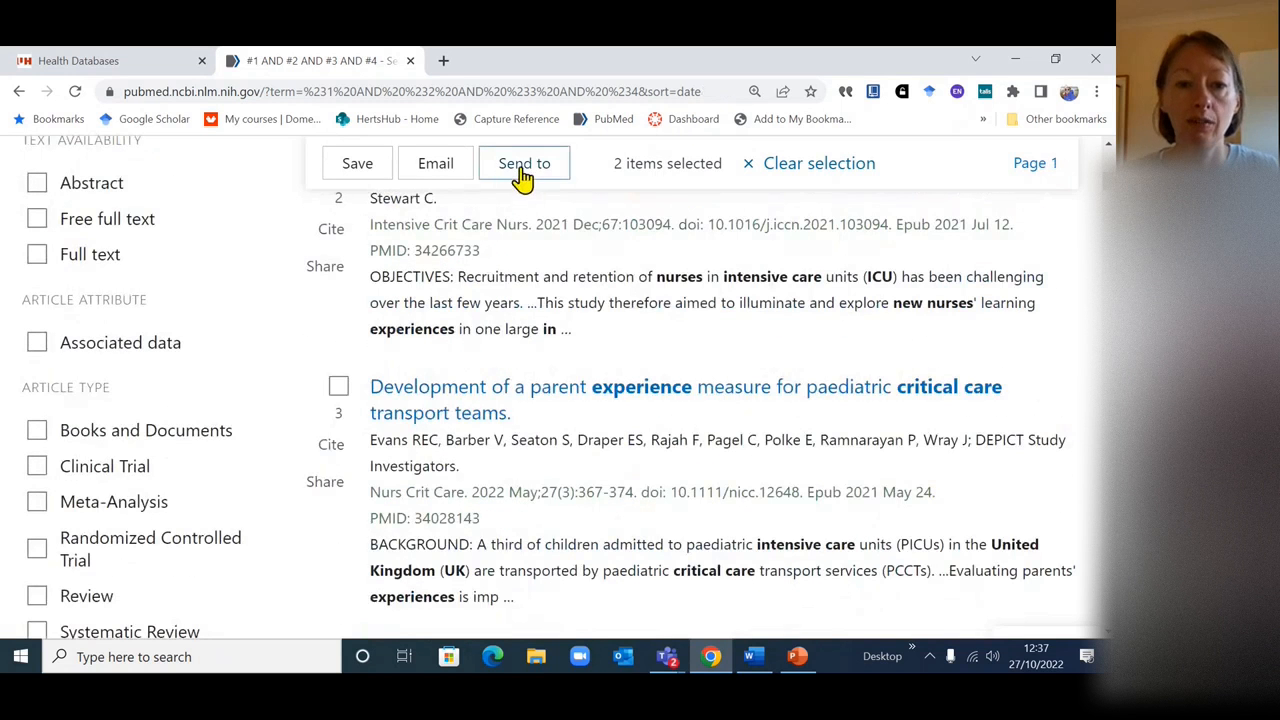
pyautogui.click(522, 176)
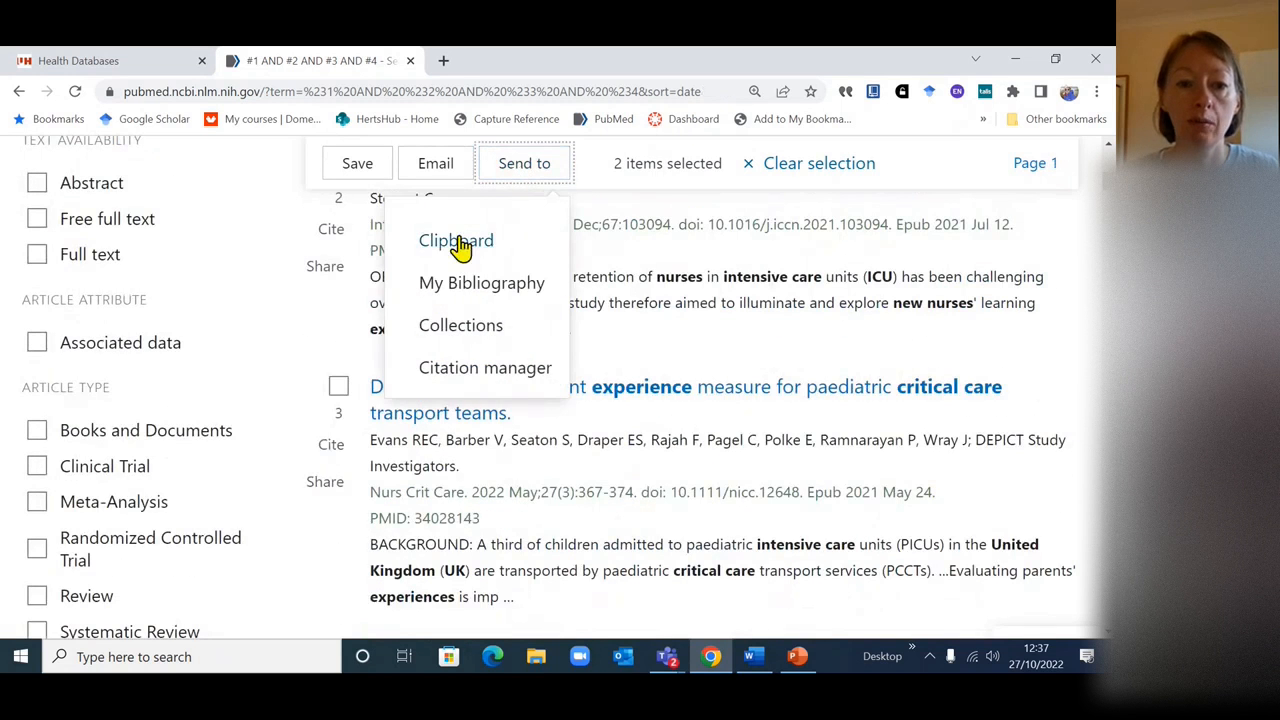
pyautogui.click(458, 242)
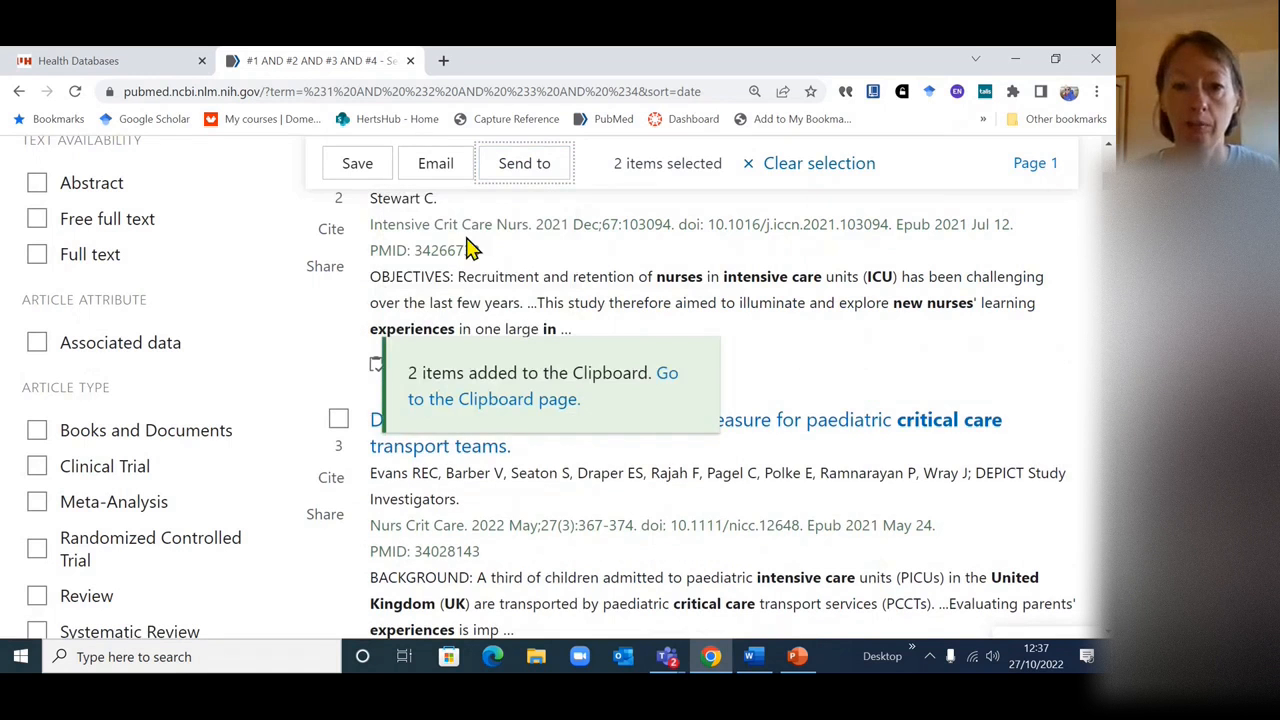
pyautogui.click(546, 408)
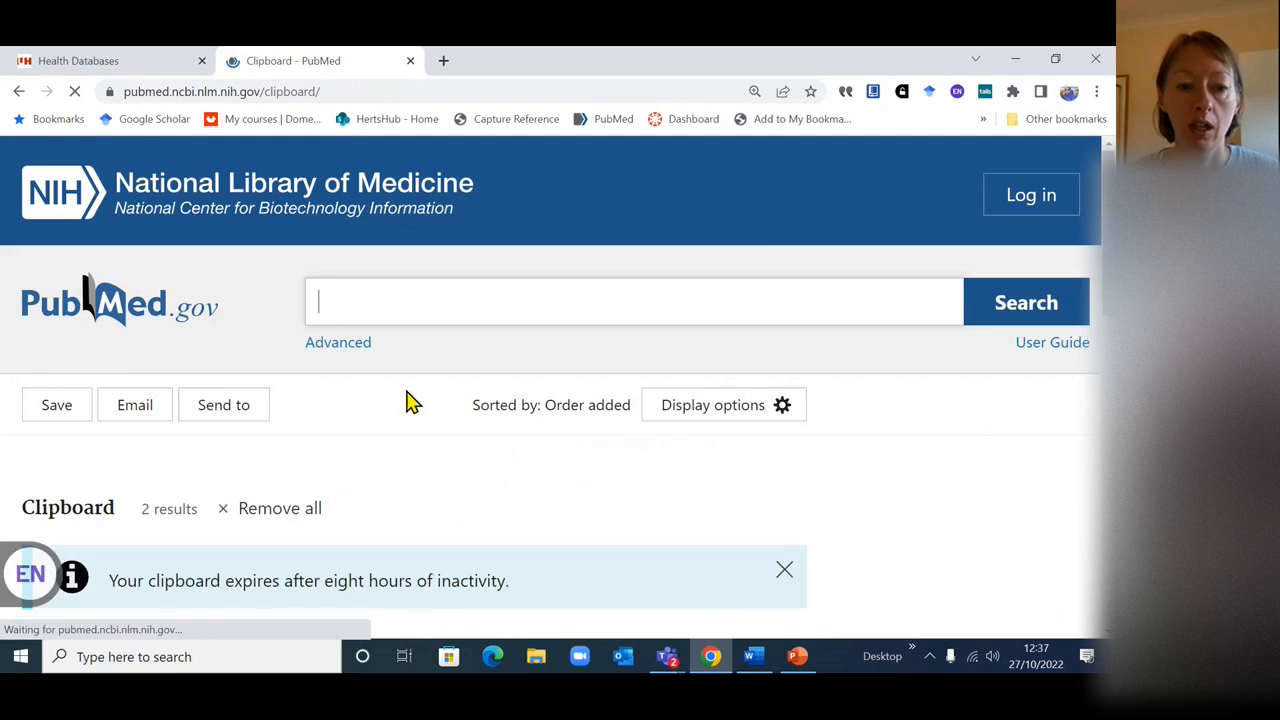
# Step: View the NLM-format citation for the clipboard article on new nurses' learning experiences, and close it
pyautogui.scroll(-4, 420, 385)
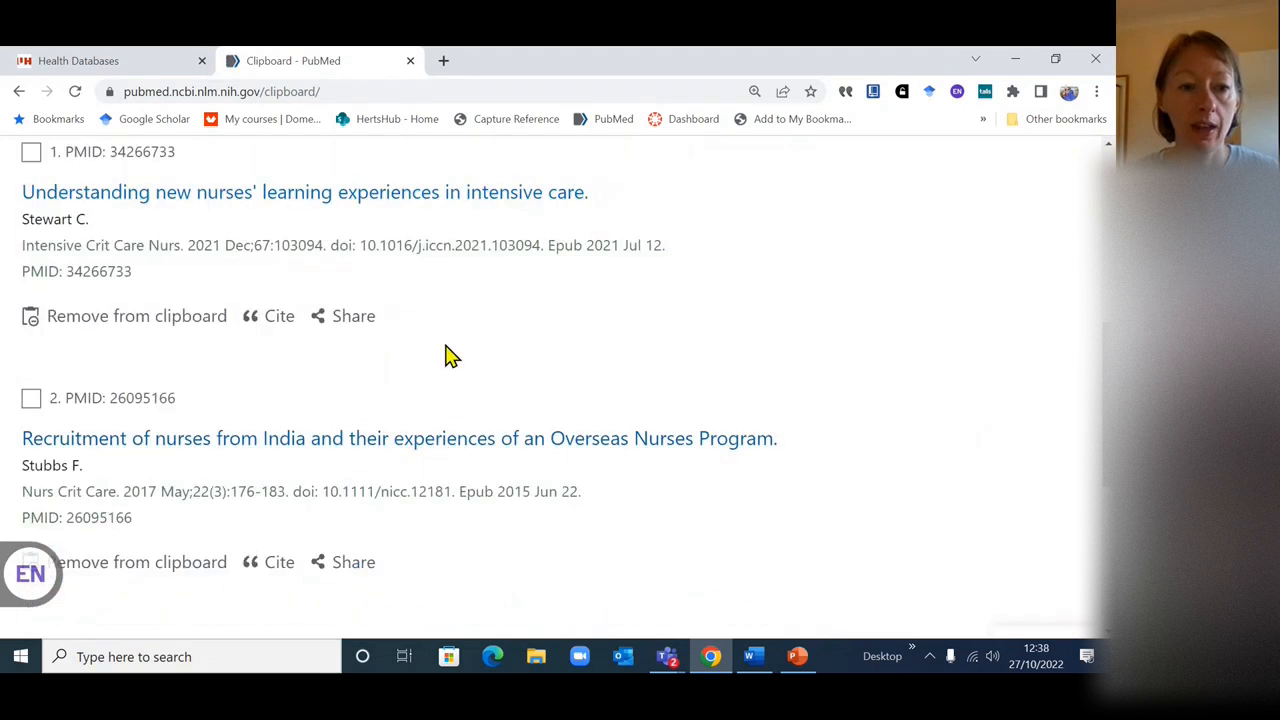
pyautogui.click(278, 322)
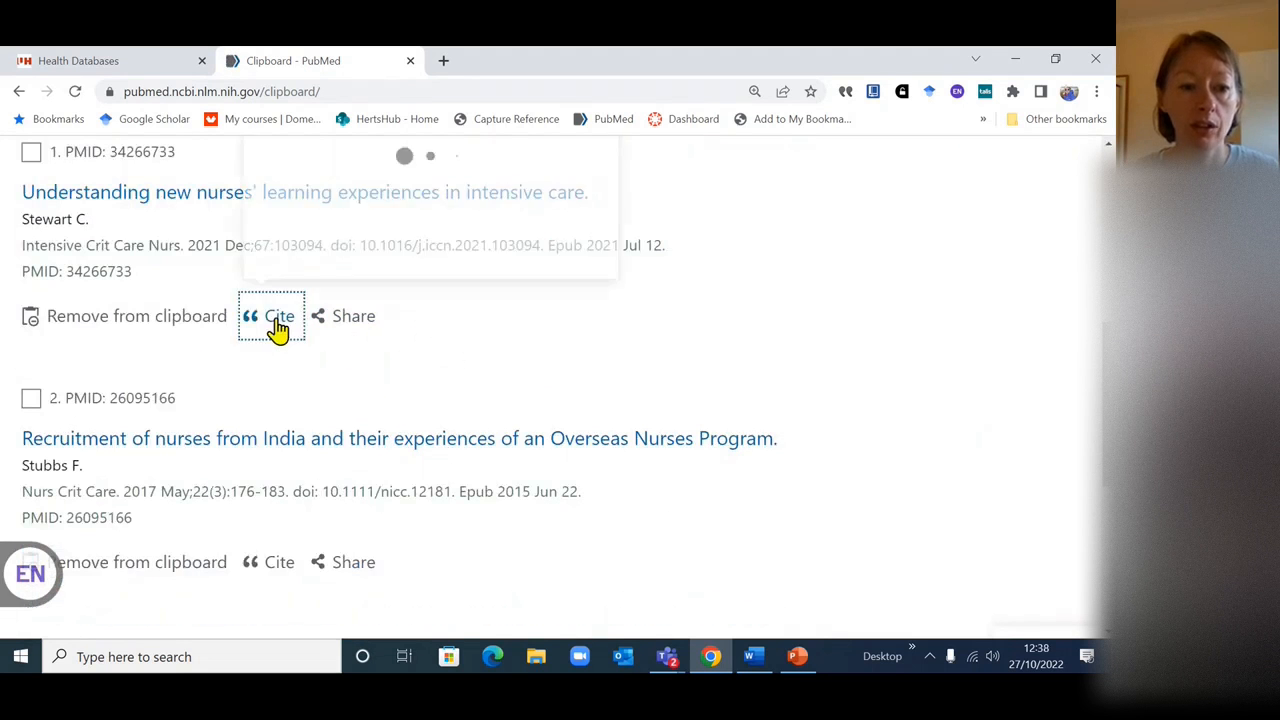
pyautogui.scroll(2, 592, 292)
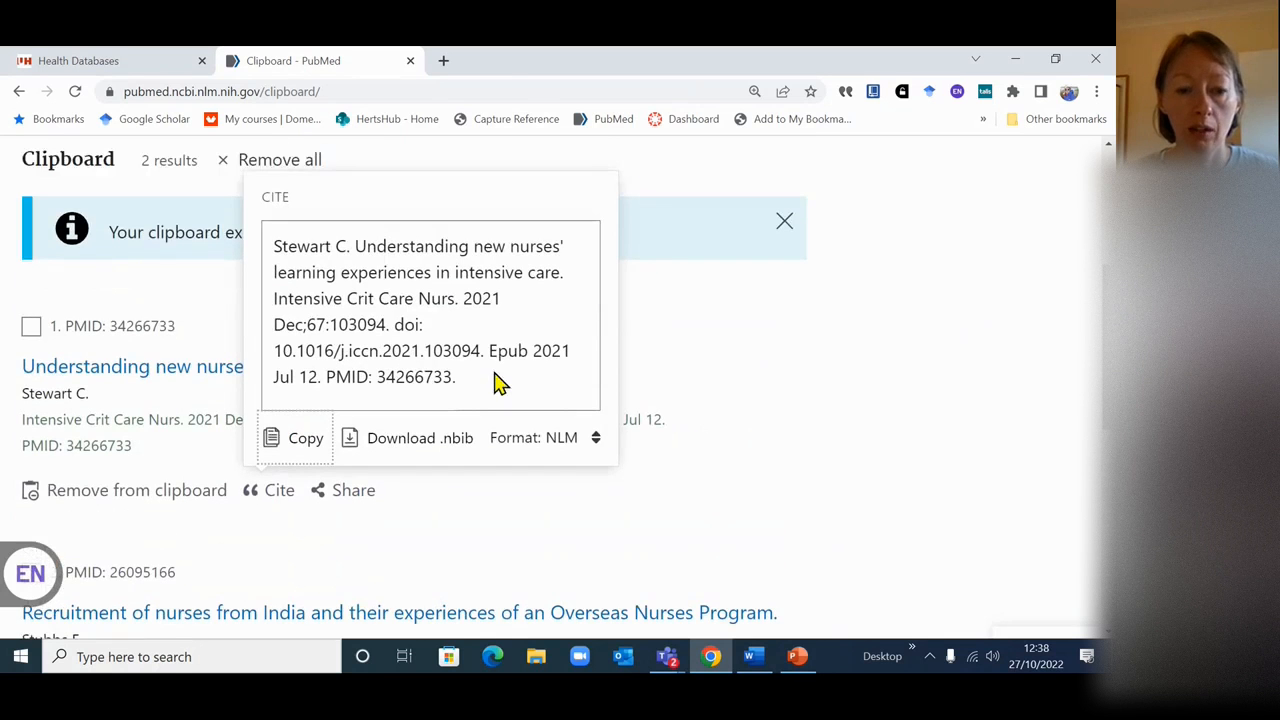
pyautogui.click(726, 366)
# Step: Open the email citations form for the clipboard articles to examine its recipient, selection and format options
pyautogui.scroll(1, 380, 360)
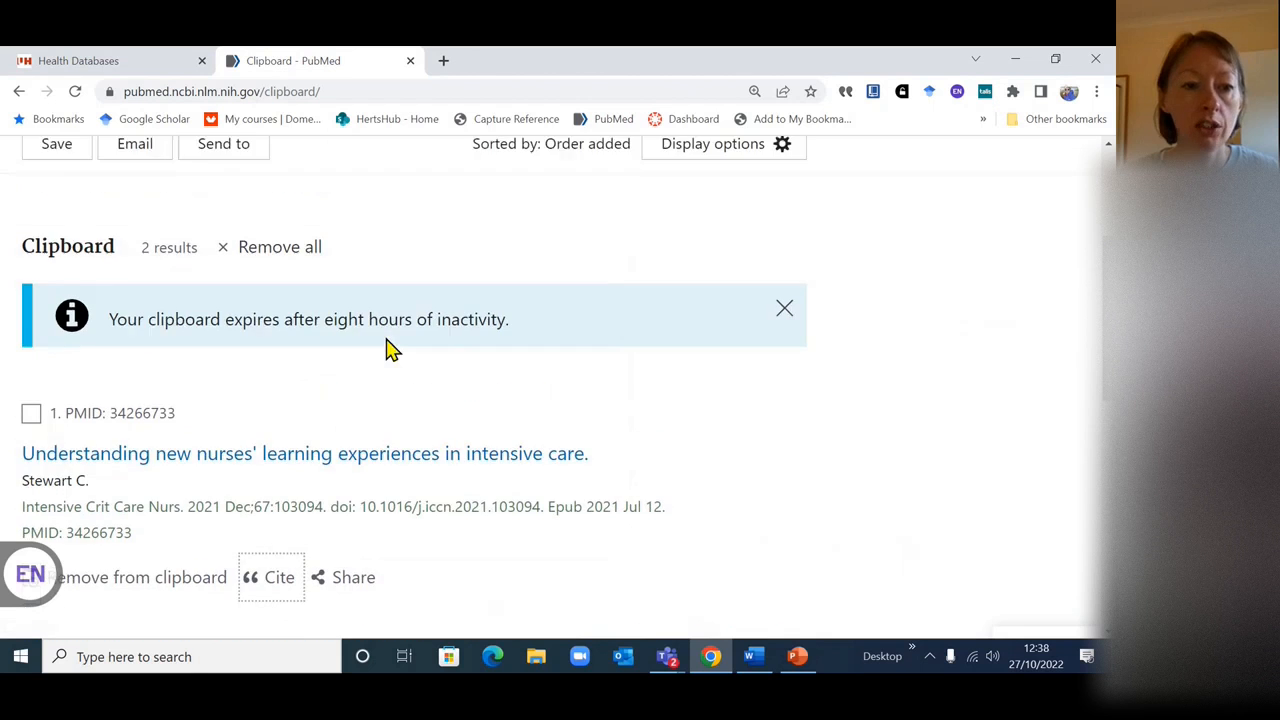
pyautogui.scroll(2, 387, 340)
pyautogui.scroll(-2, 387, 340)
pyautogui.scroll(1, 328, 284)
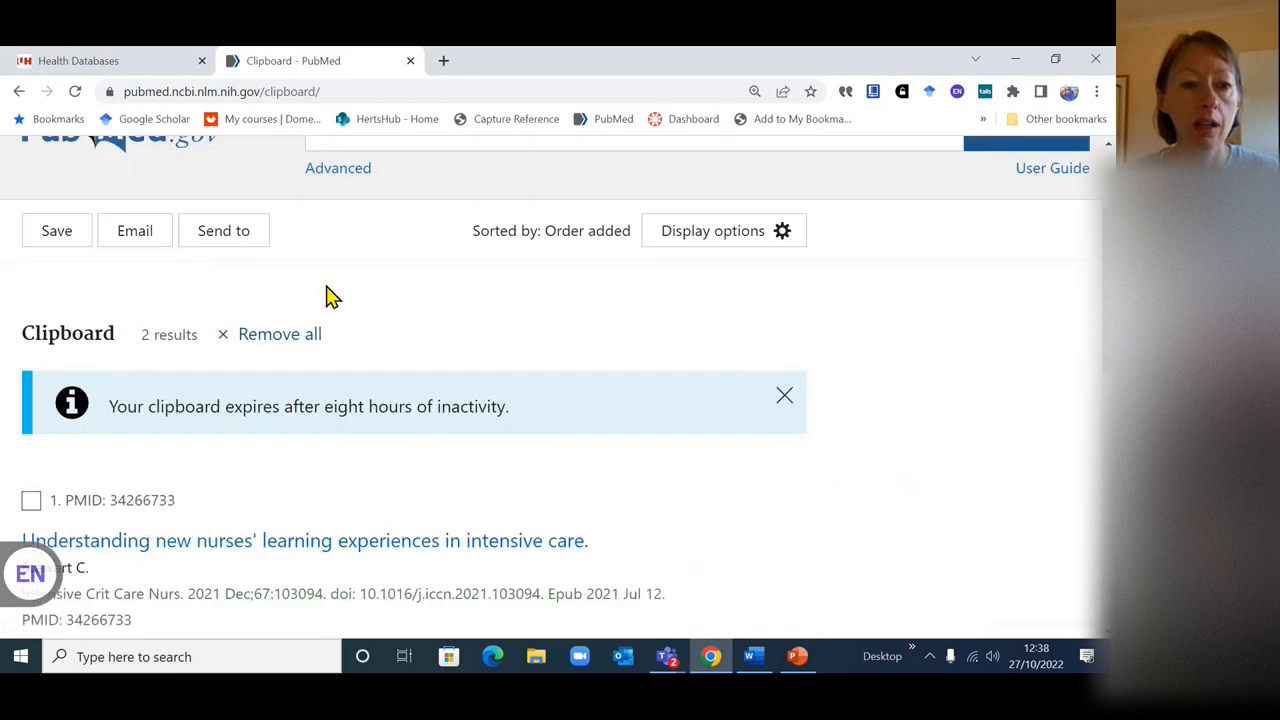
pyautogui.click(131, 232)
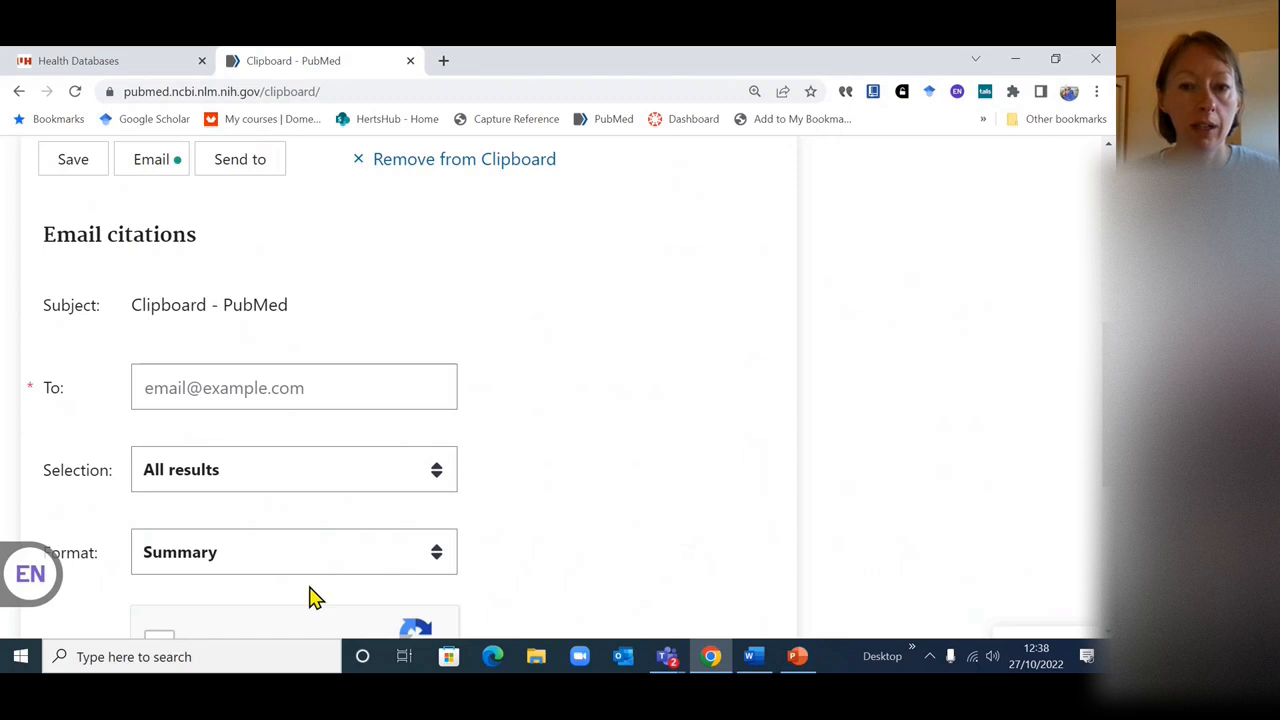
# Step: Return to the search results, reopen the Clipboard, and display its articles in Abstract format
pyautogui.click(22, 95)
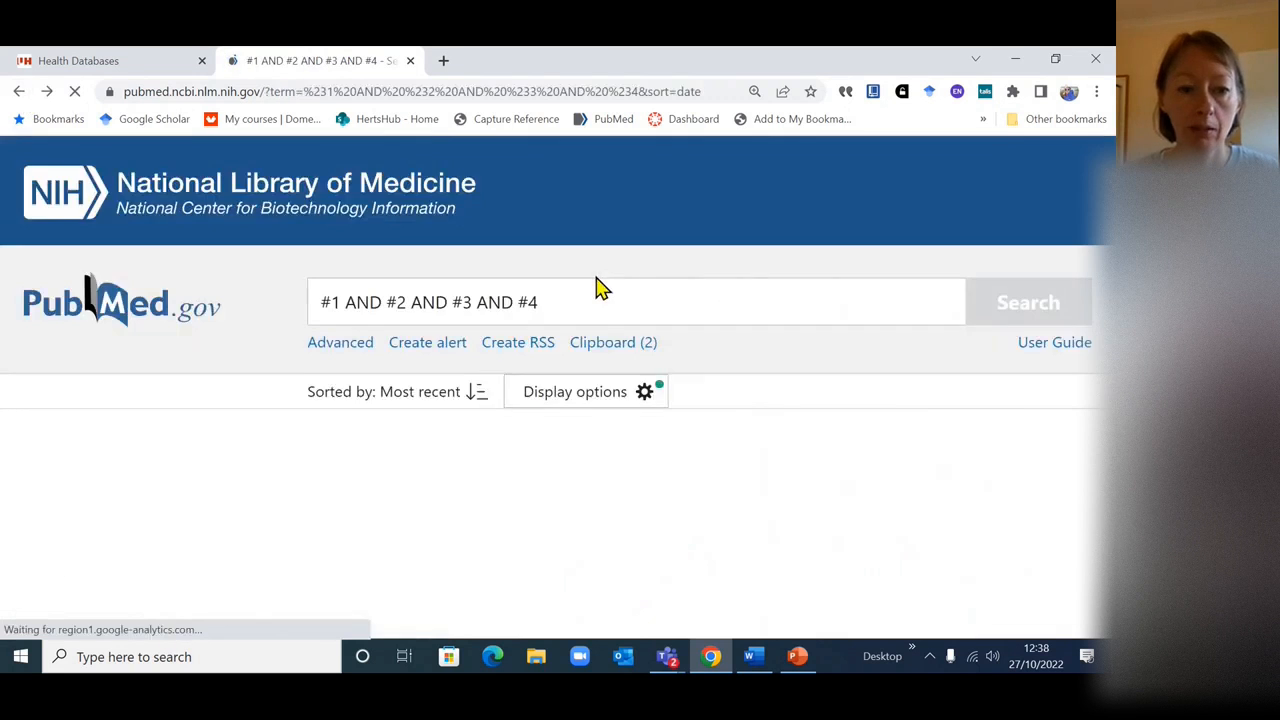
pyautogui.click(618, 350)
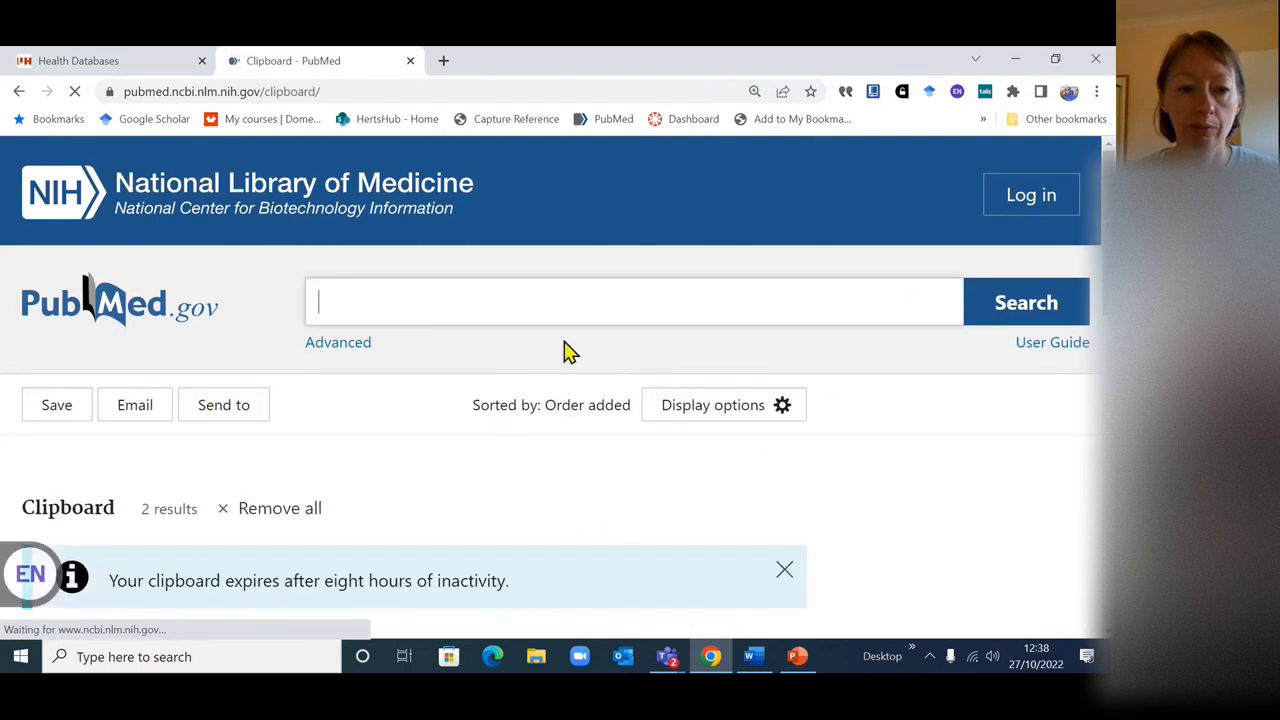
pyautogui.scroll(-2, 563, 350)
pyautogui.click(660, 248)
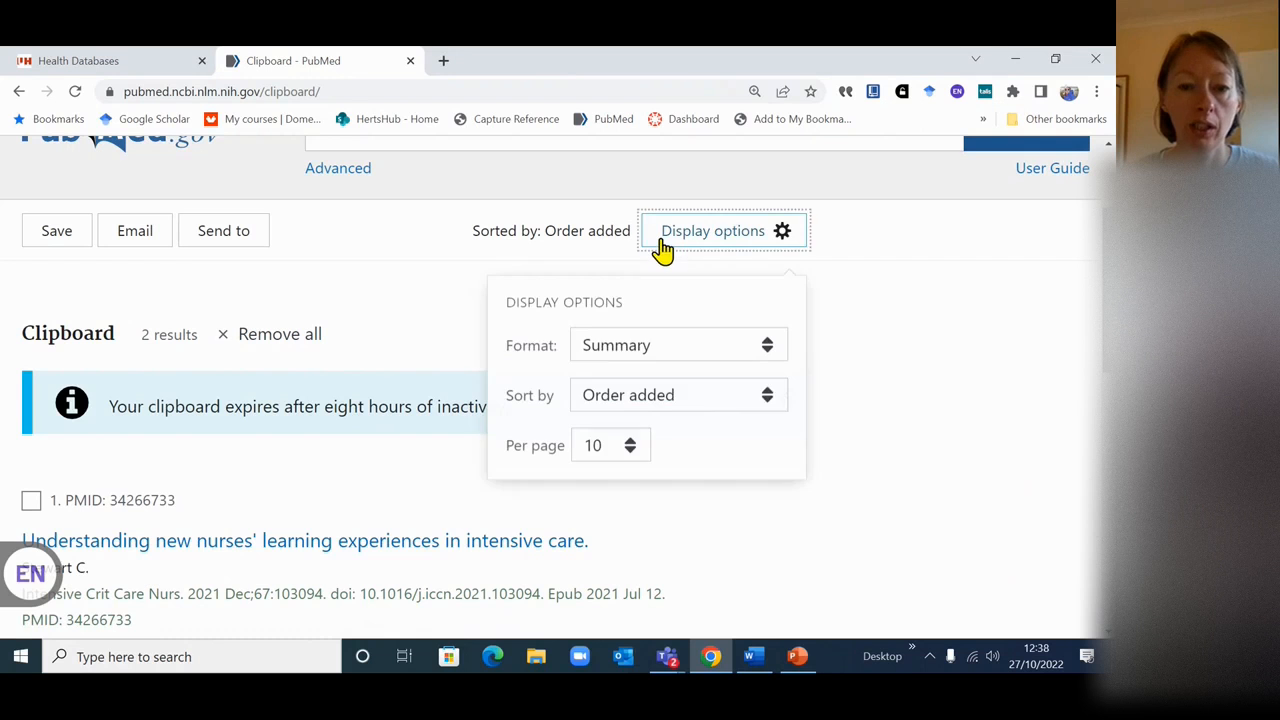
pyautogui.click(668, 350)
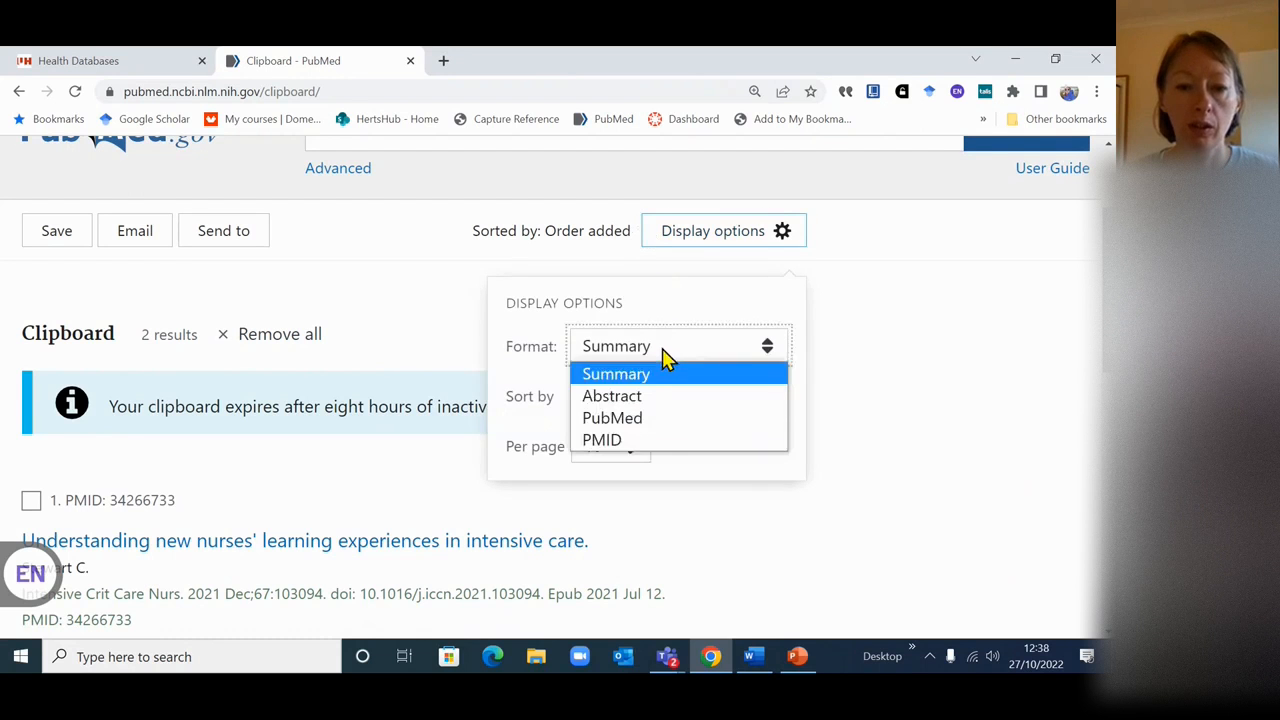
pyautogui.click(653, 398)
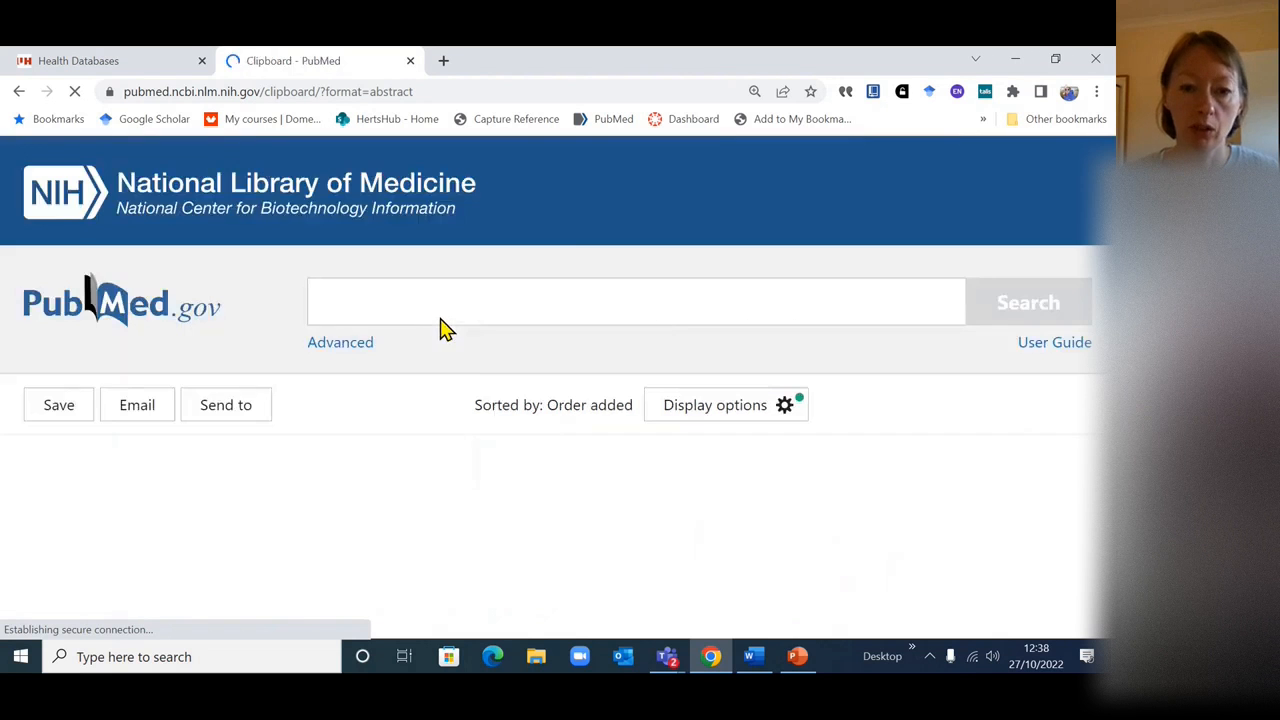
pyautogui.scroll(-10, 506, 360)
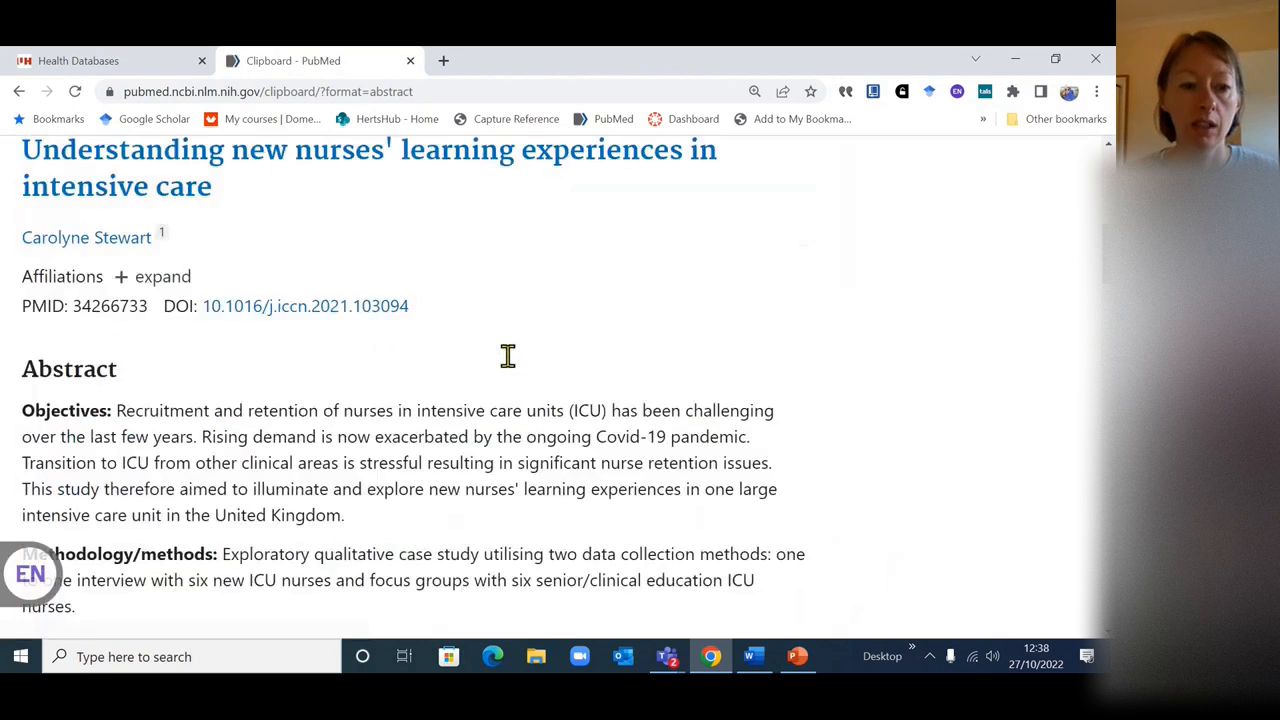
# Step: Open the full text of the clipboard article on new nurses' learning experiences through its find a copy @ UH link
pyautogui.scroll(-5, 476, 358)
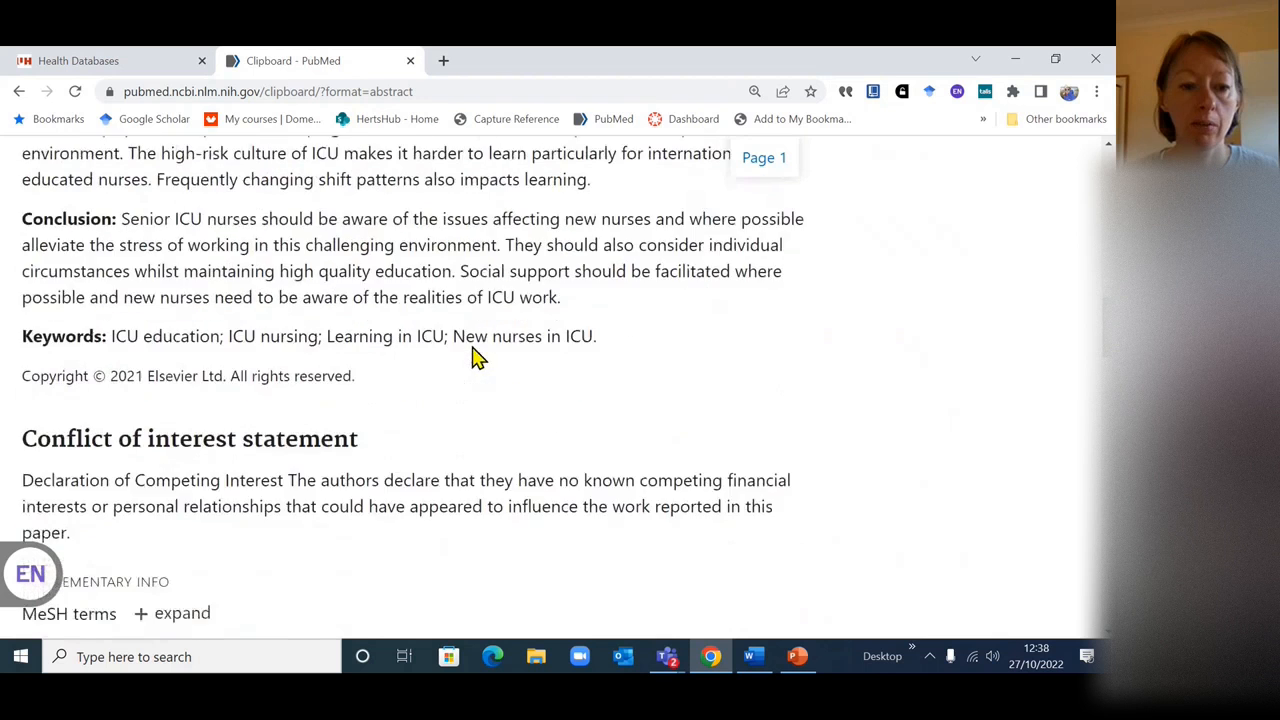
pyautogui.scroll(1, 476, 358)
pyautogui.scroll(-2, 476, 356)
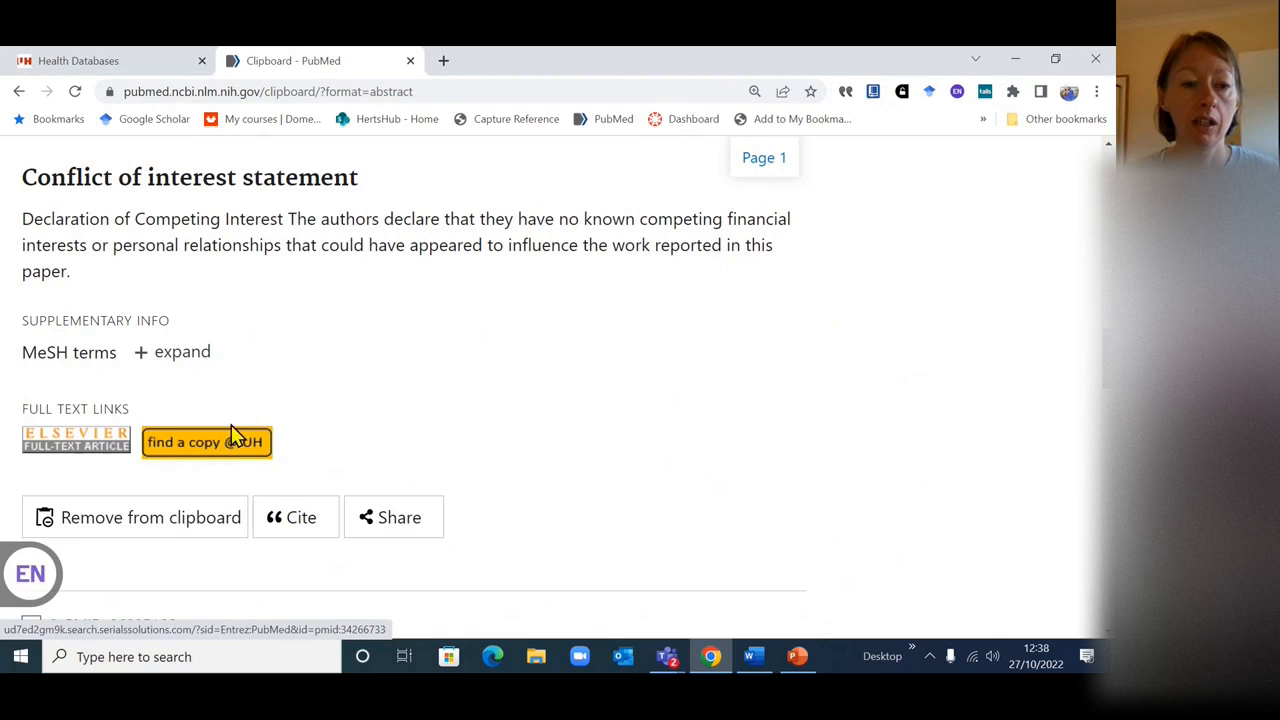
pyautogui.click(244, 450)
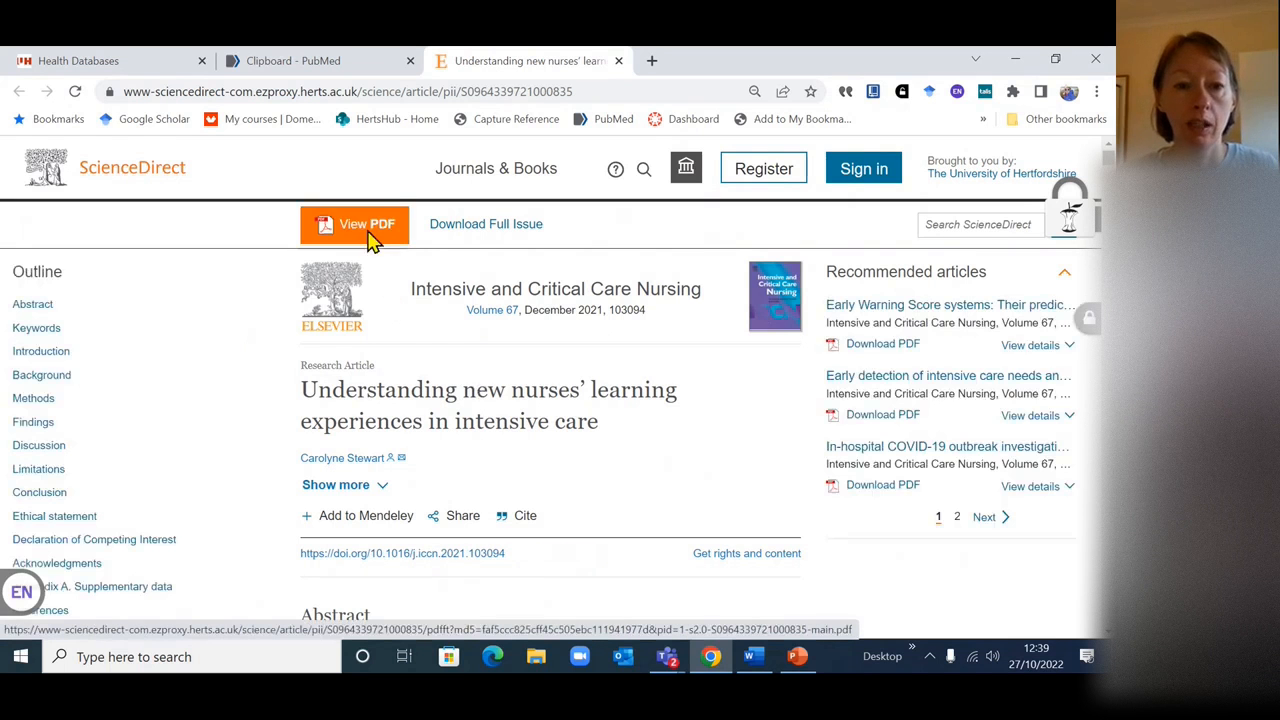
pyautogui.click(367, 234)
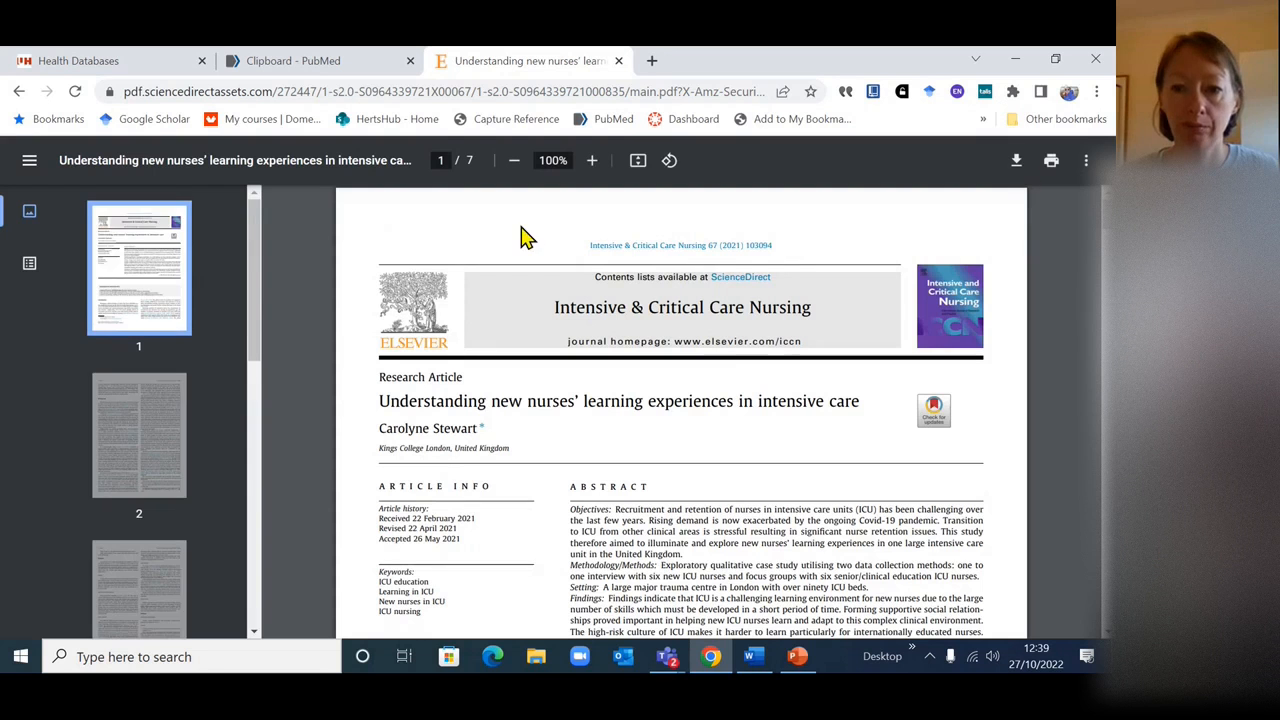
pyautogui.click(1018, 163)
pyautogui.click(812, 564)
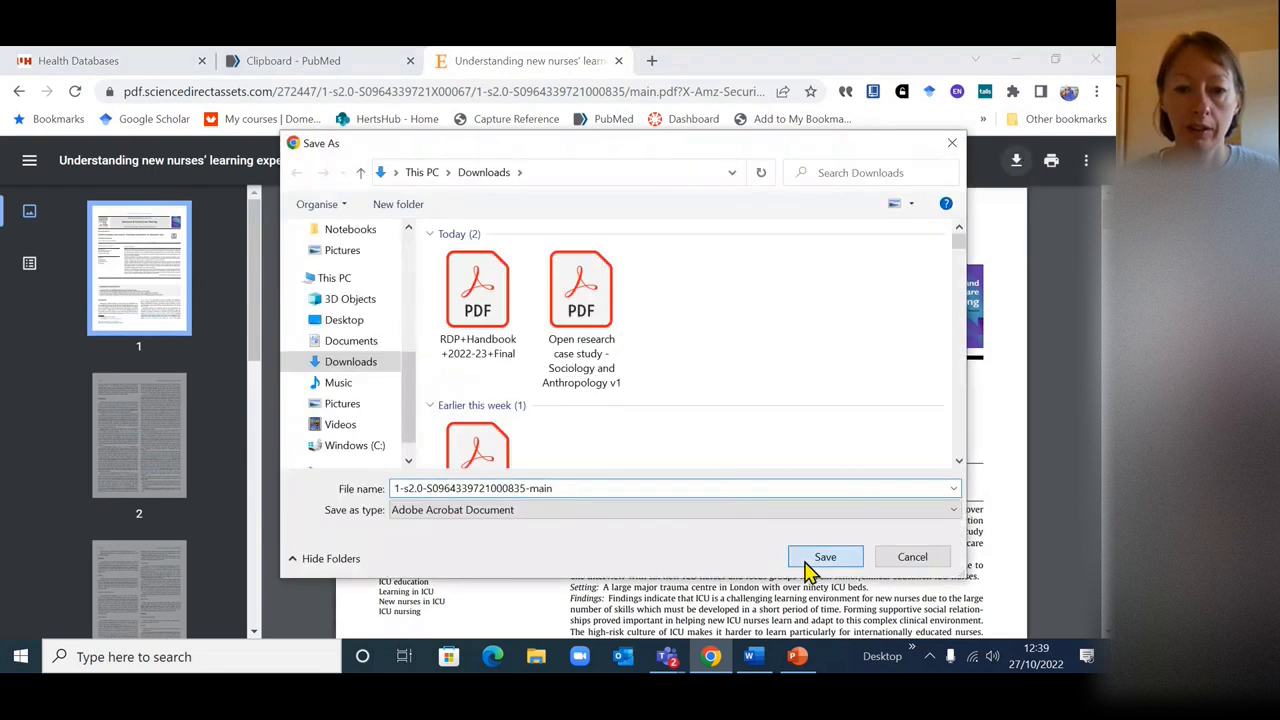
# Step: Find Adobe Acrobat DC on the computer and switch to its home screen
pyautogui.click(230, 660)
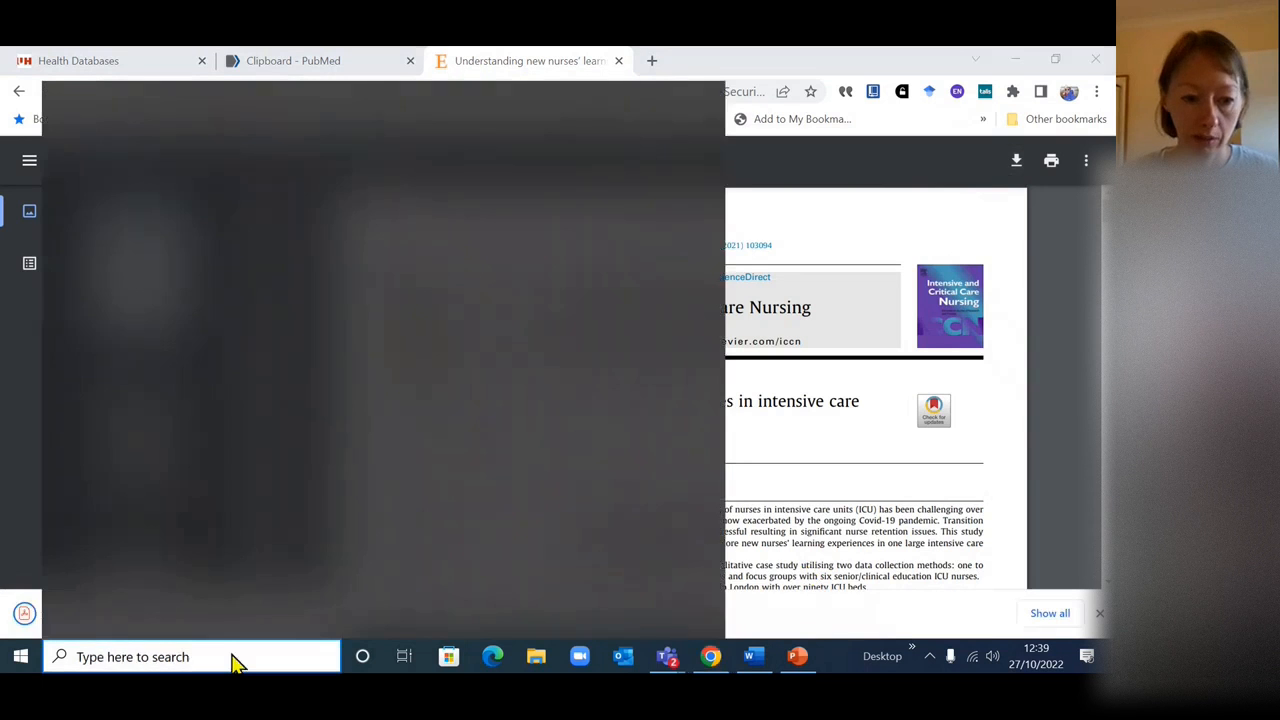
pyautogui.write('ado')
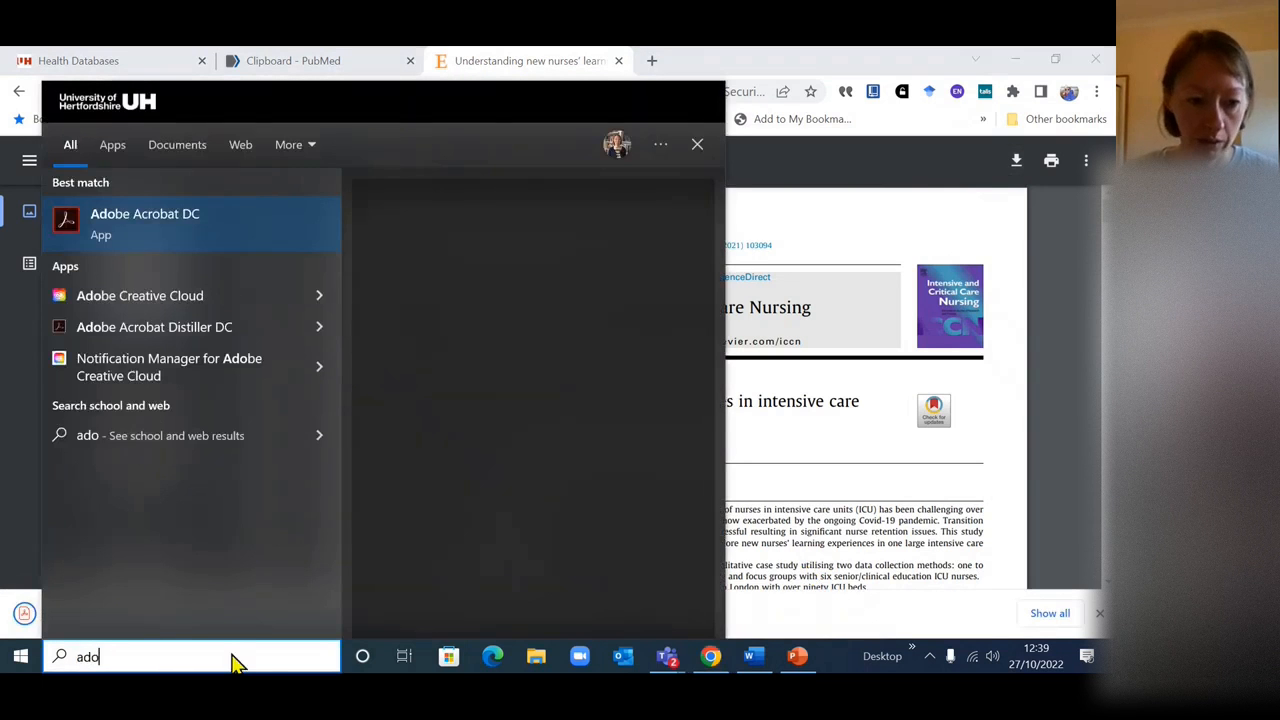
pyautogui.press('BackSpace')
pyautogui.press('BackSpace')
pyautogui.write('dobe')
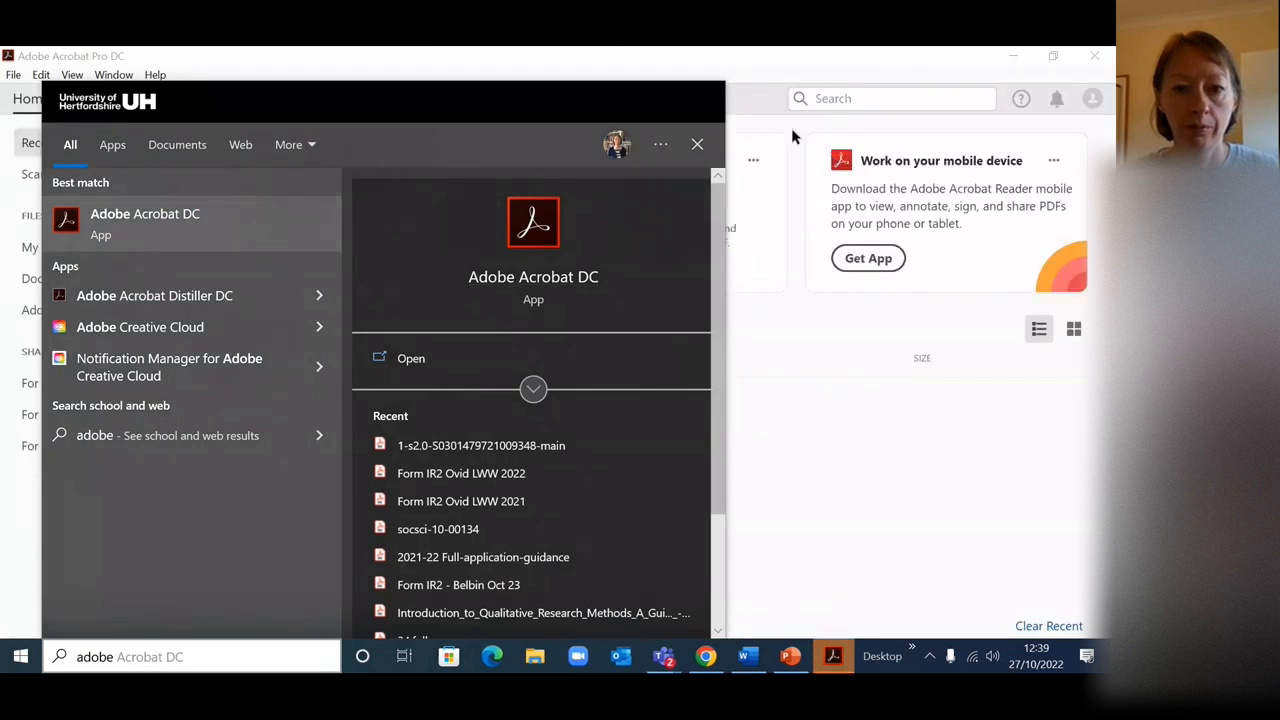
pyautogui.click(697, 145)
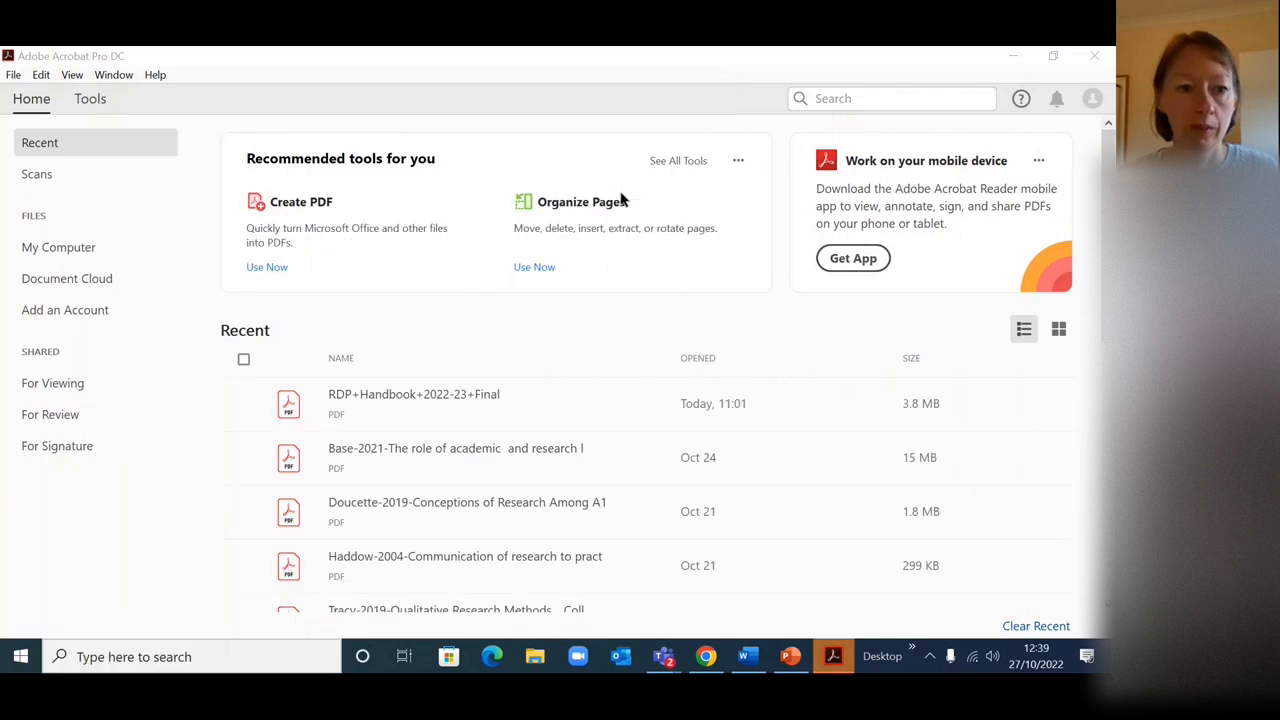
pyautogui.click(14, 76)
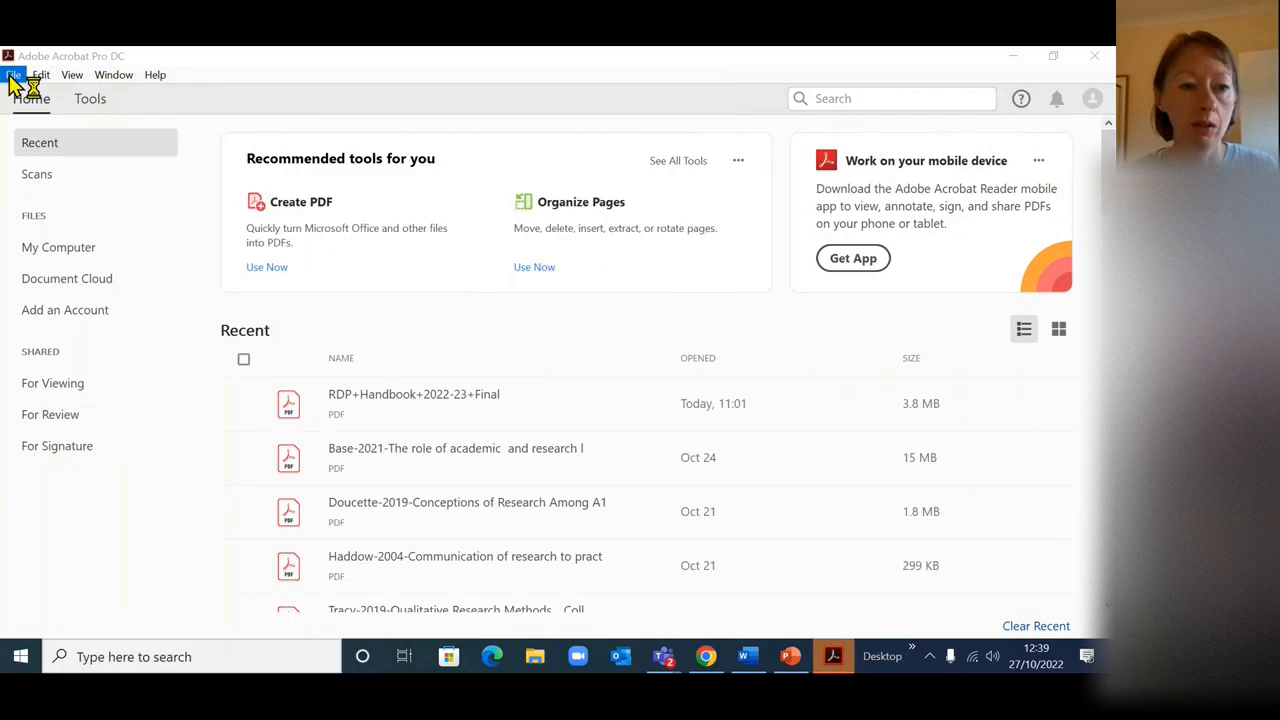
pyautogui.click(52, 110)
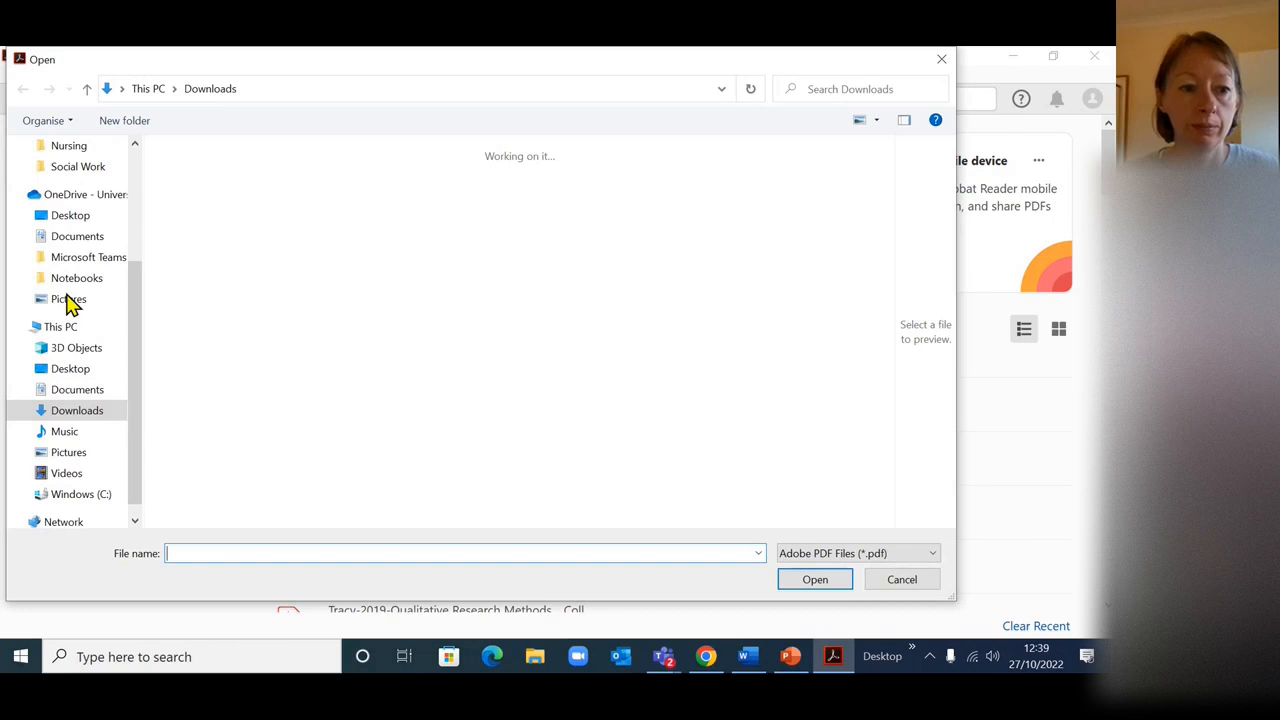
pyautogui.scroll(3, 70, 297)
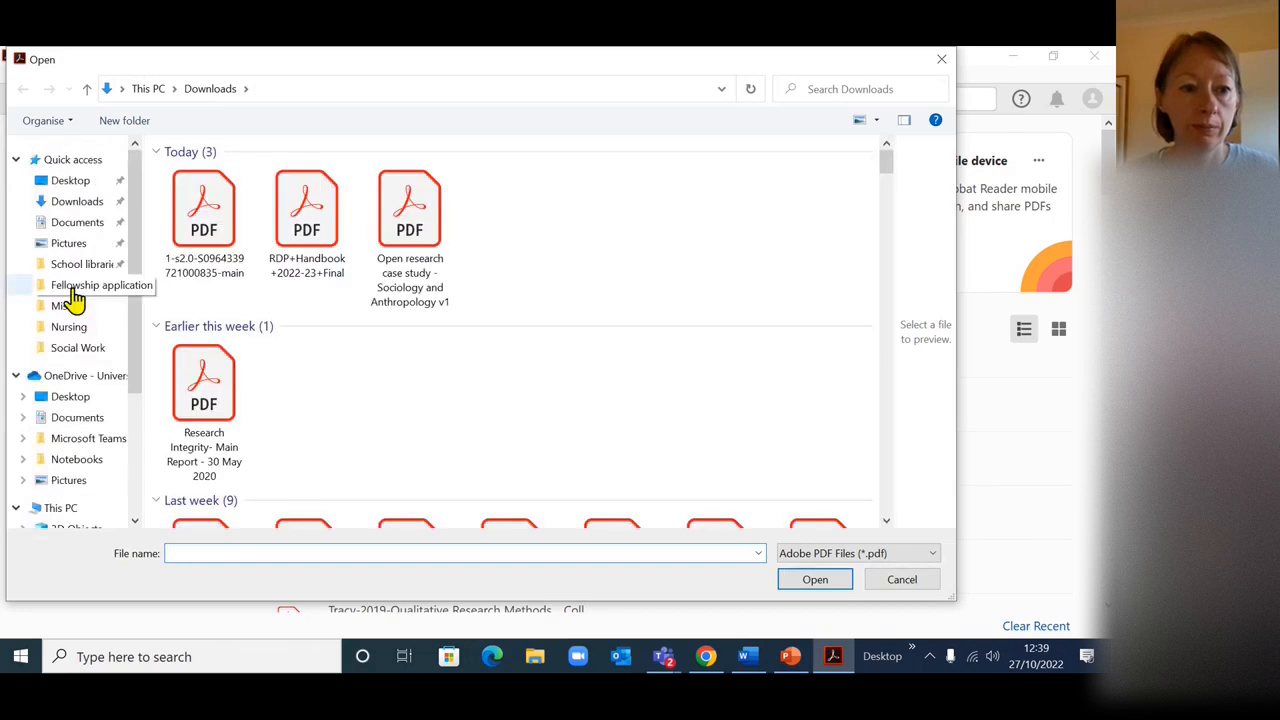
pyautogui.click(212, 248)
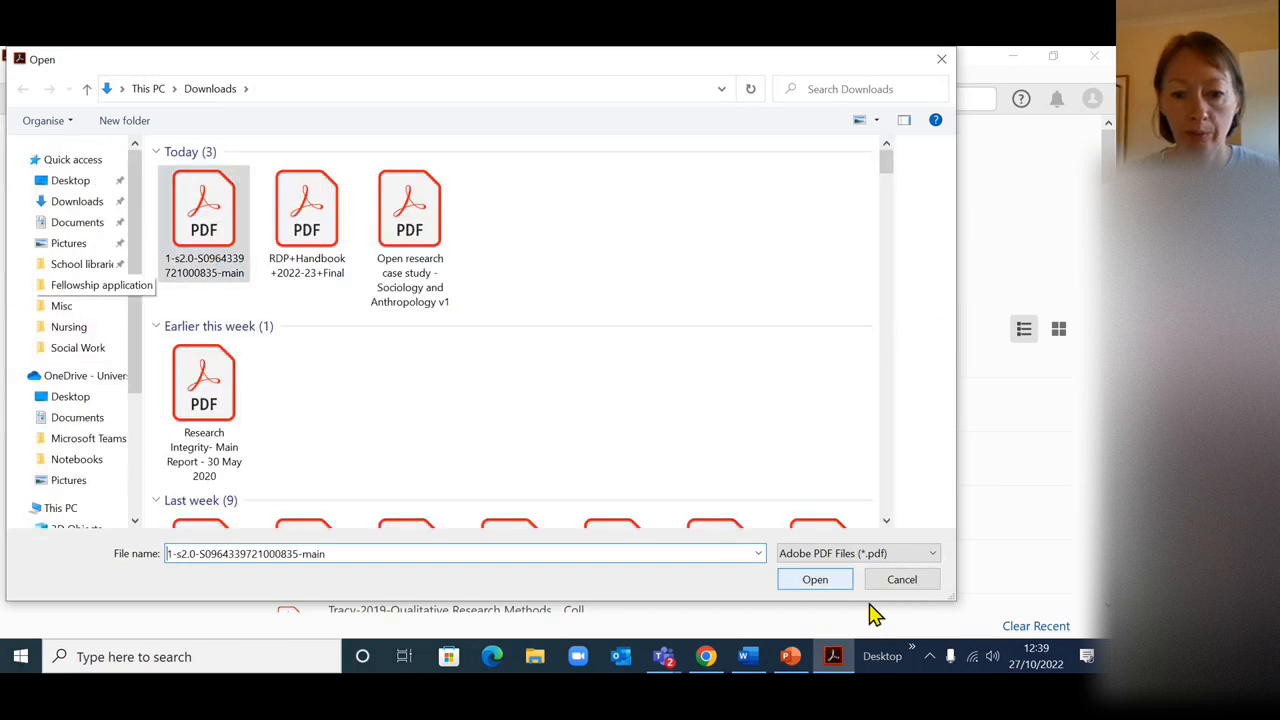
pyautogui.click(815, 580)
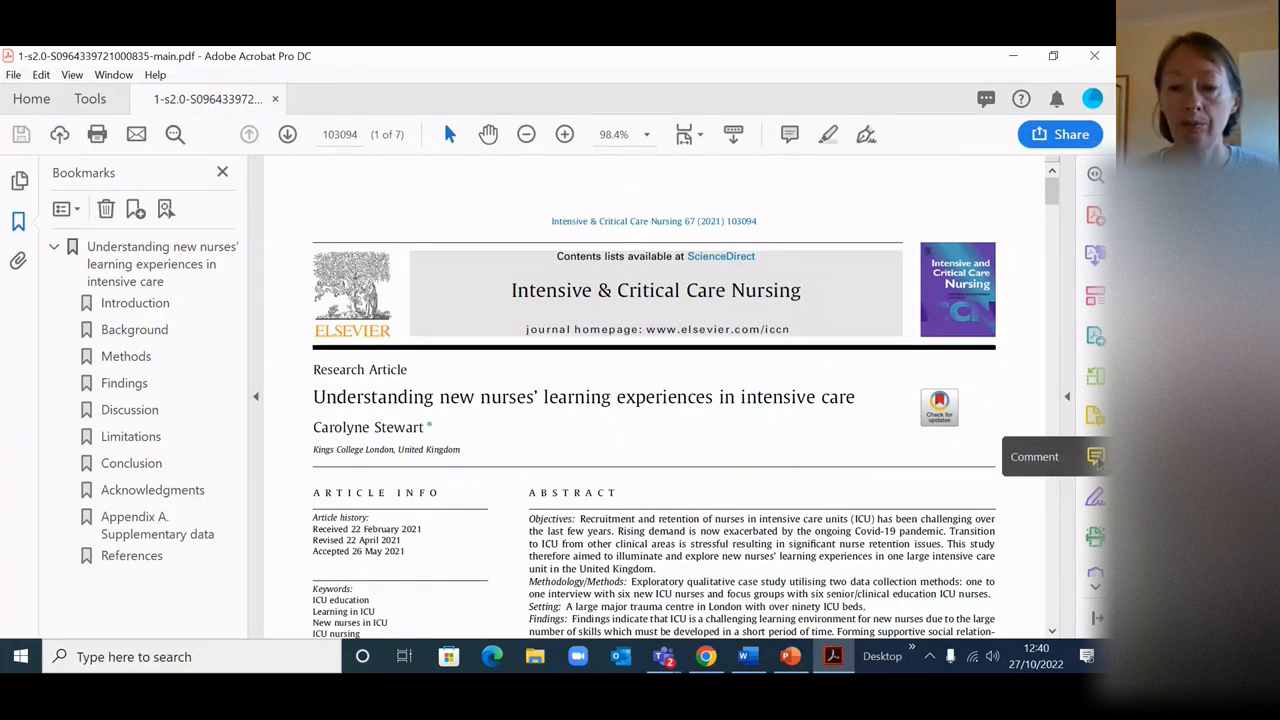
# Step: Show the Comment tools and highlight "Larger ICUs are a challenging place for new nurses to learn." under Implications for clinical practice
pyautogui.click(1095, 457)
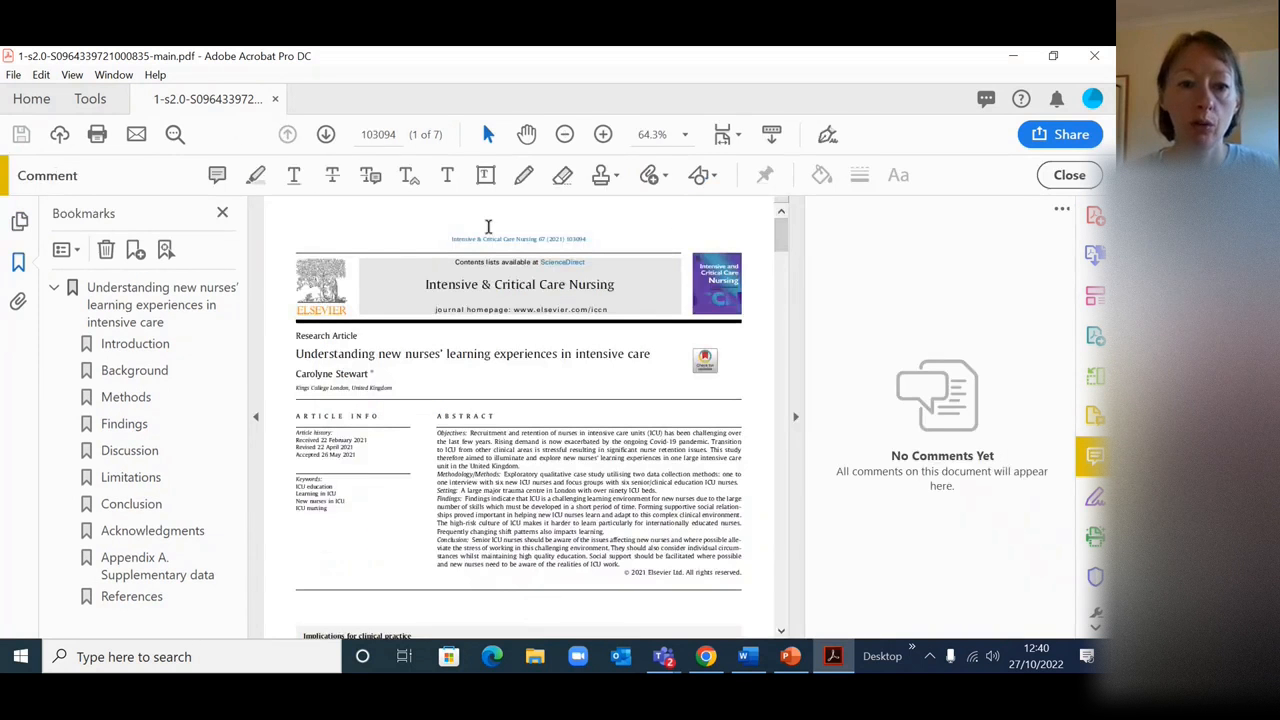
pyautogui.scroll(-2, 505, 375)
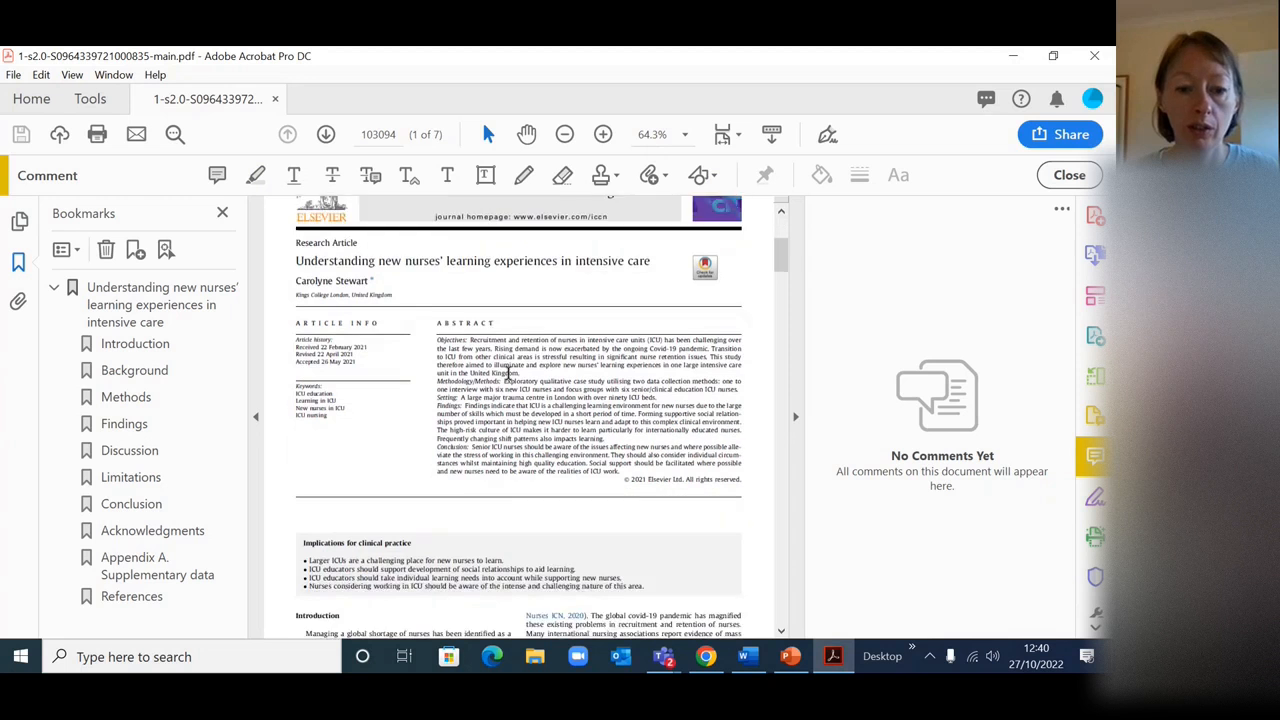
pyautogui.scroll(-1, 507, 375)
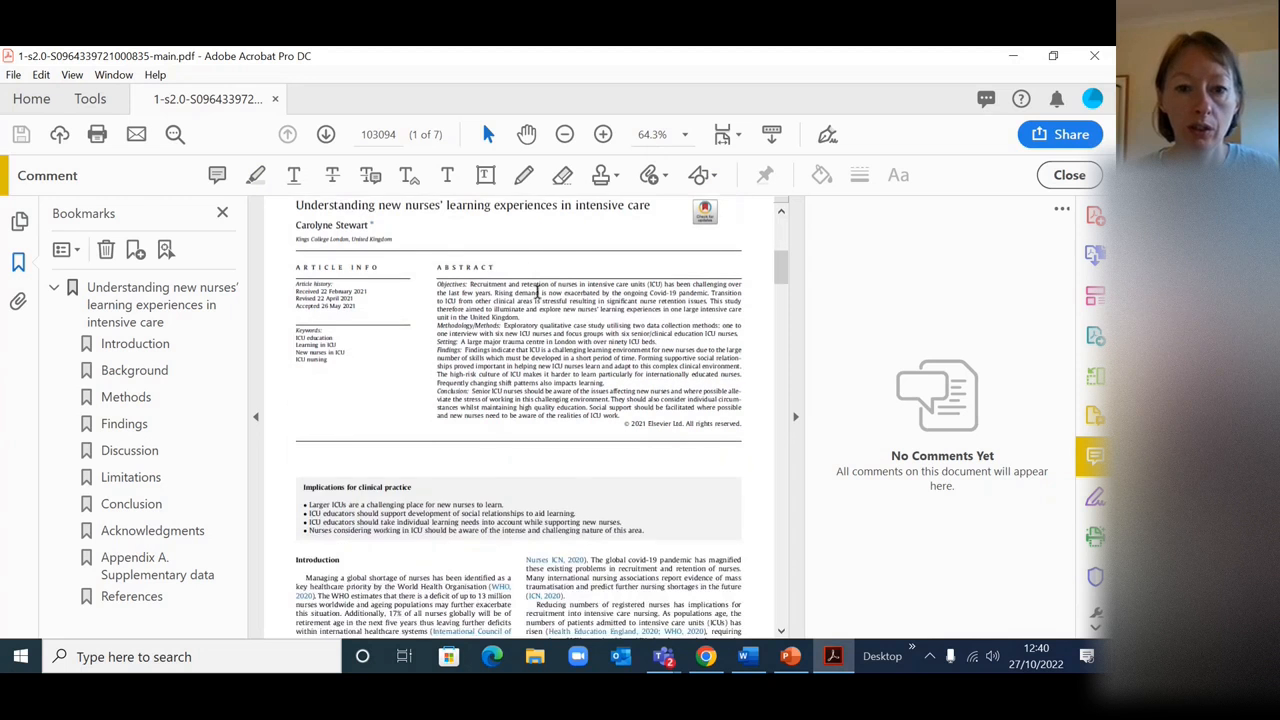
pyautogui.click(603, 134)
pyautogui.click(603, 134)
pyautogui.scroll(-3, 583, 390)
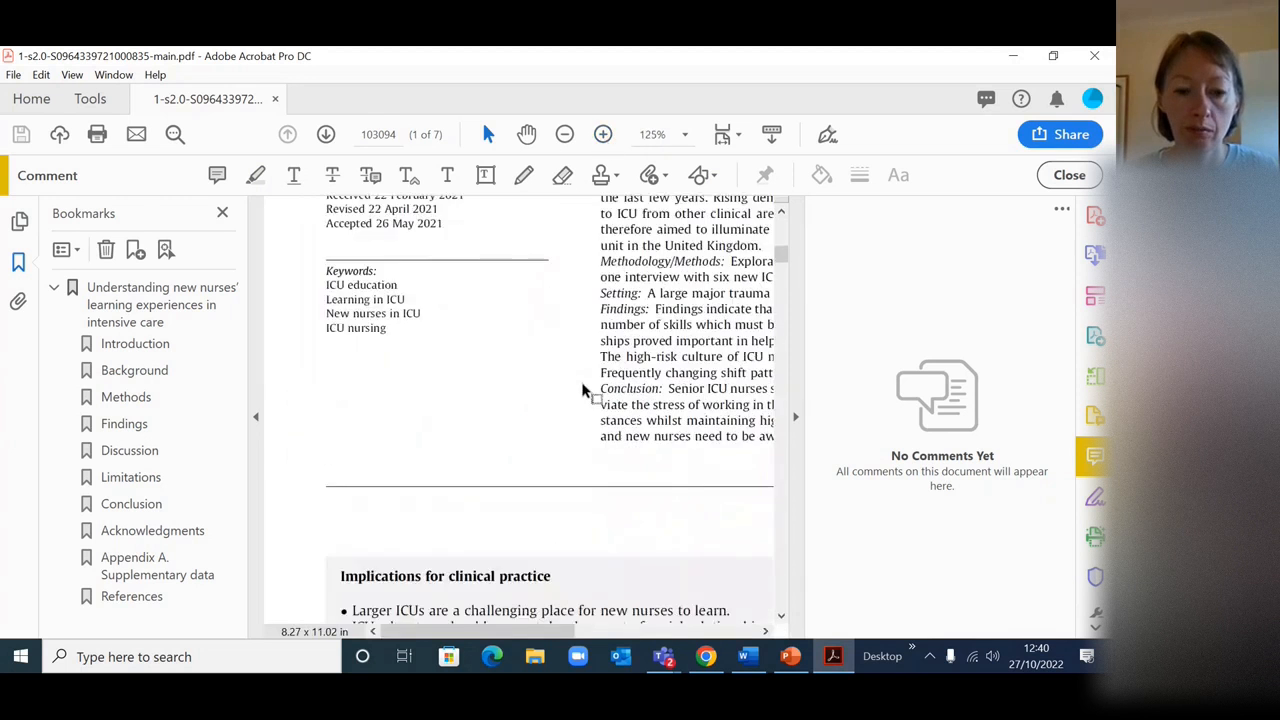
pyautogui.scroll(-3, 583, 390)
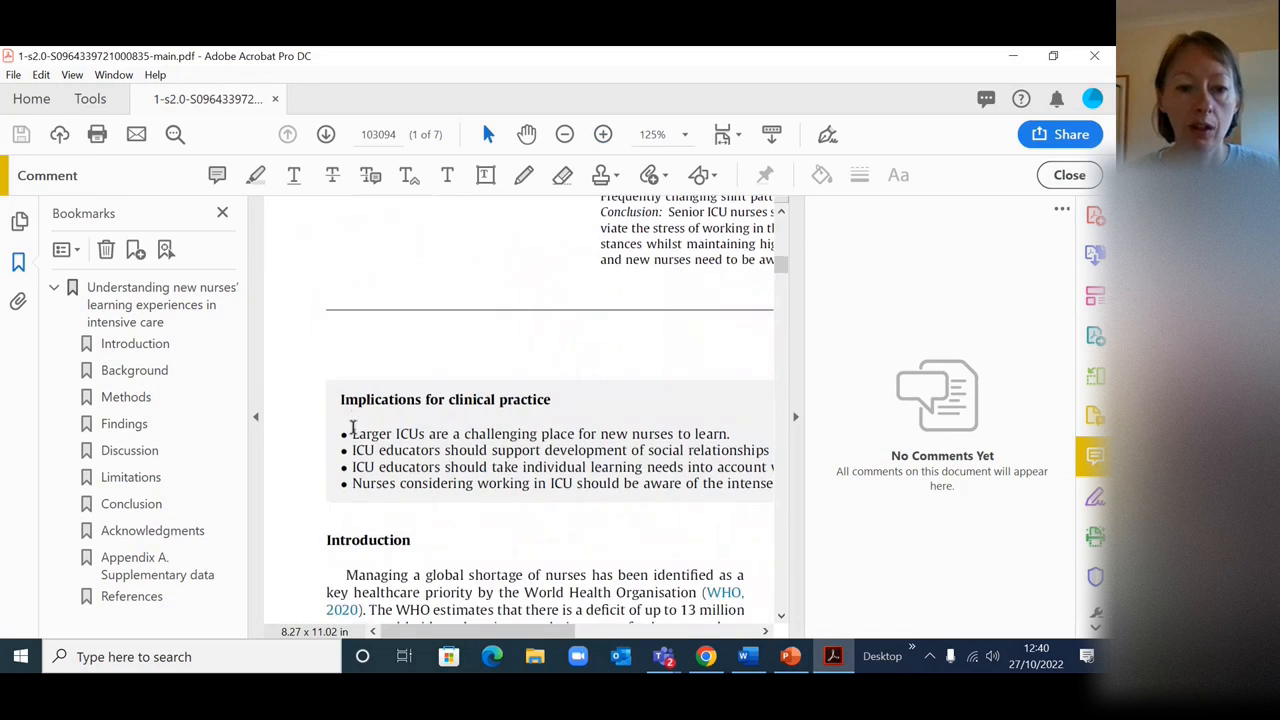
pyautogui.moveTo(367, 428); pyautogui.dragTo(730, 434)
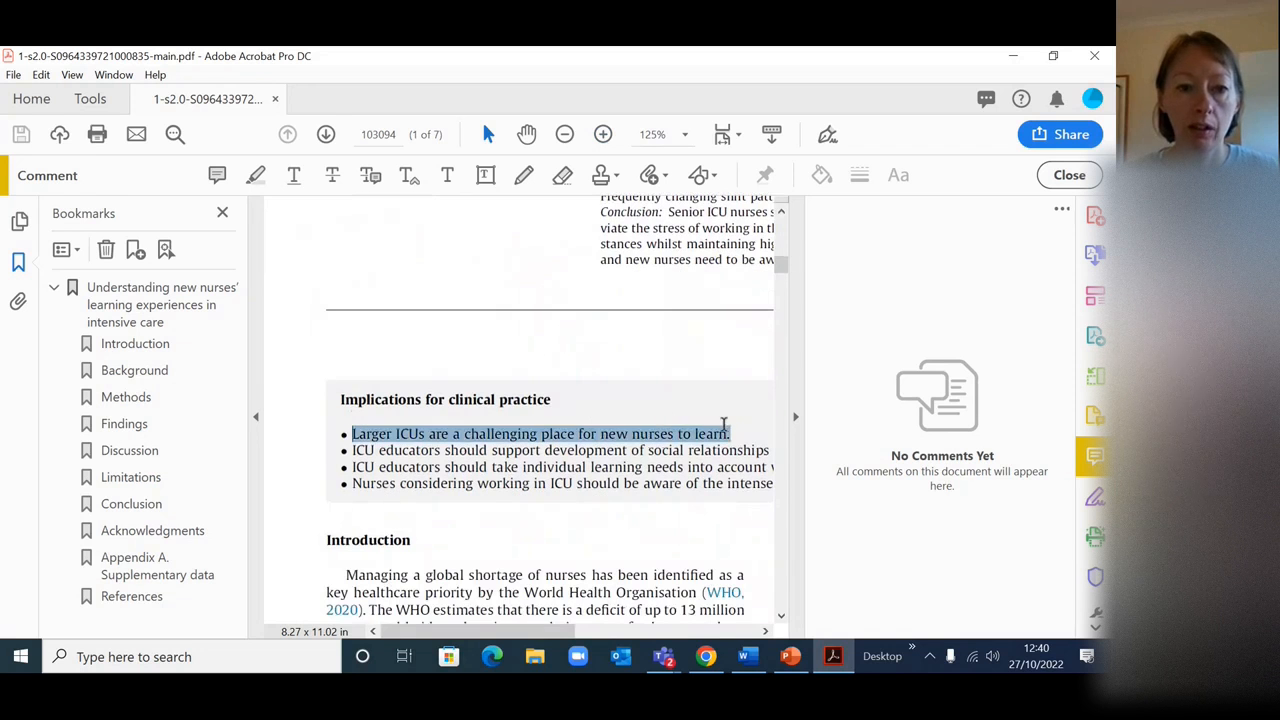
pyautogui.click(256, 176)
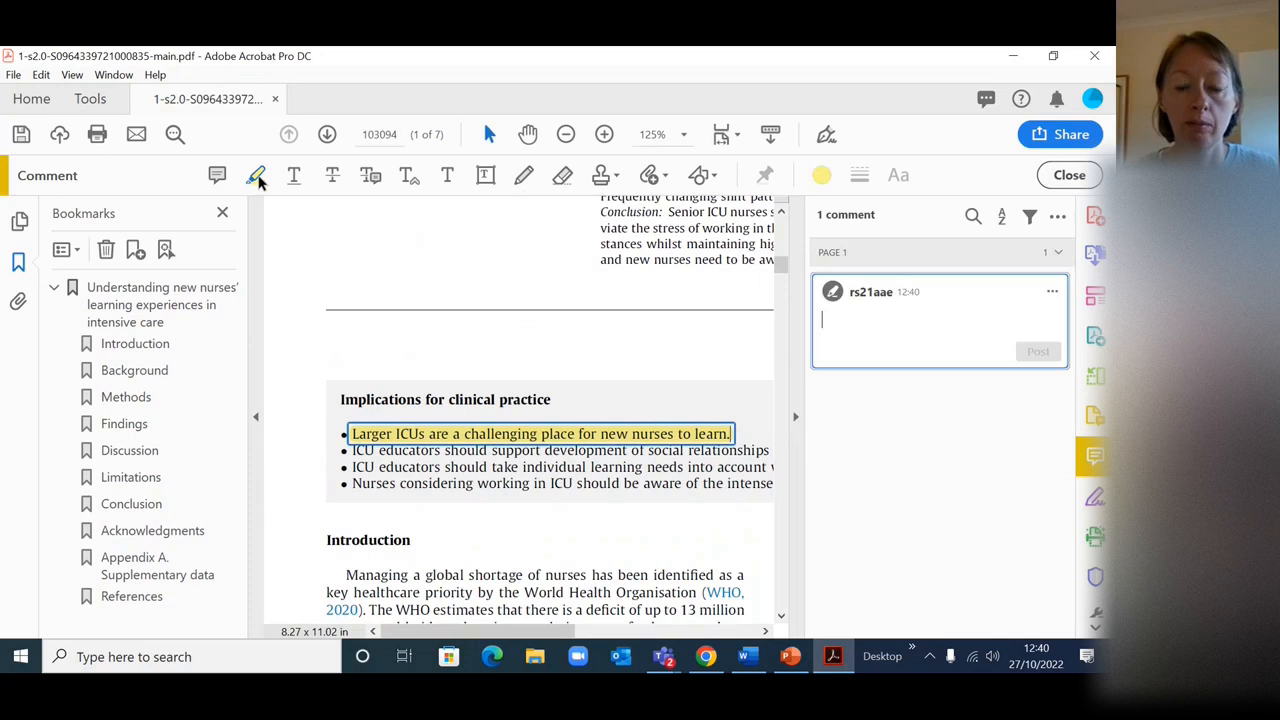
# Step: Change the colour of the highlight on the first clinical practice implication to light red
pyautogui.click(820, 178)
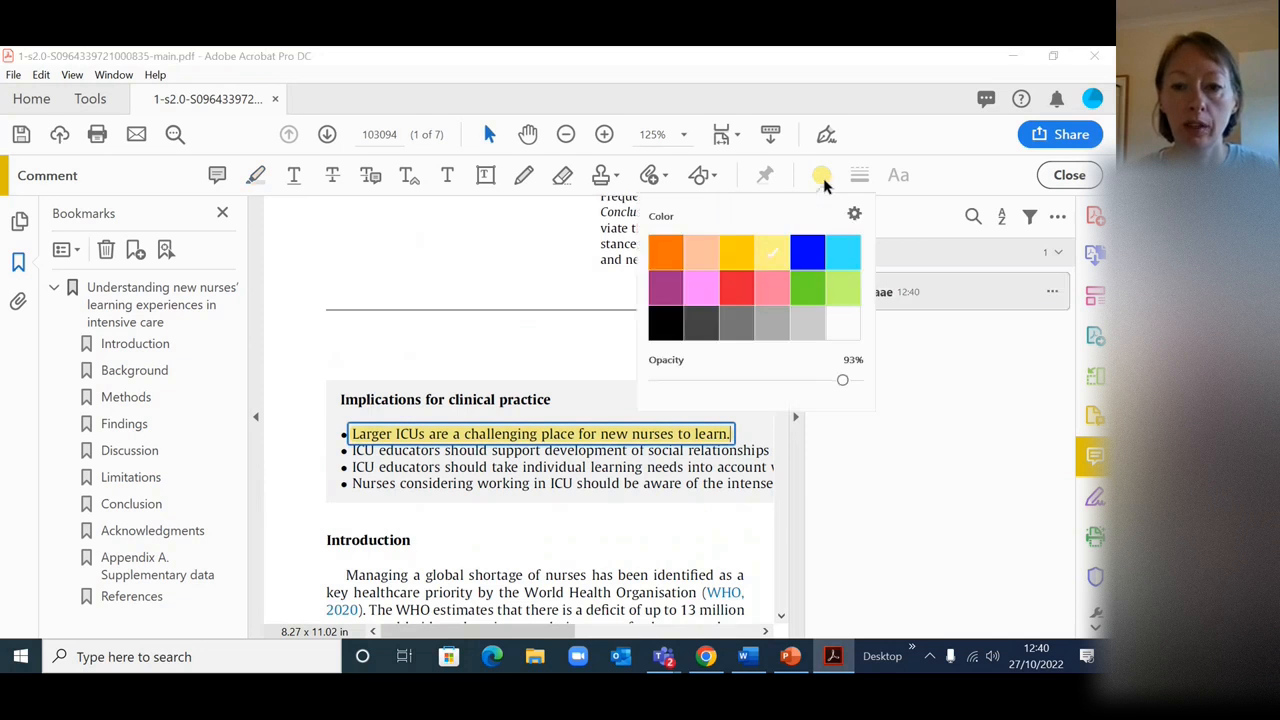
pyautogui.click(772, 290)
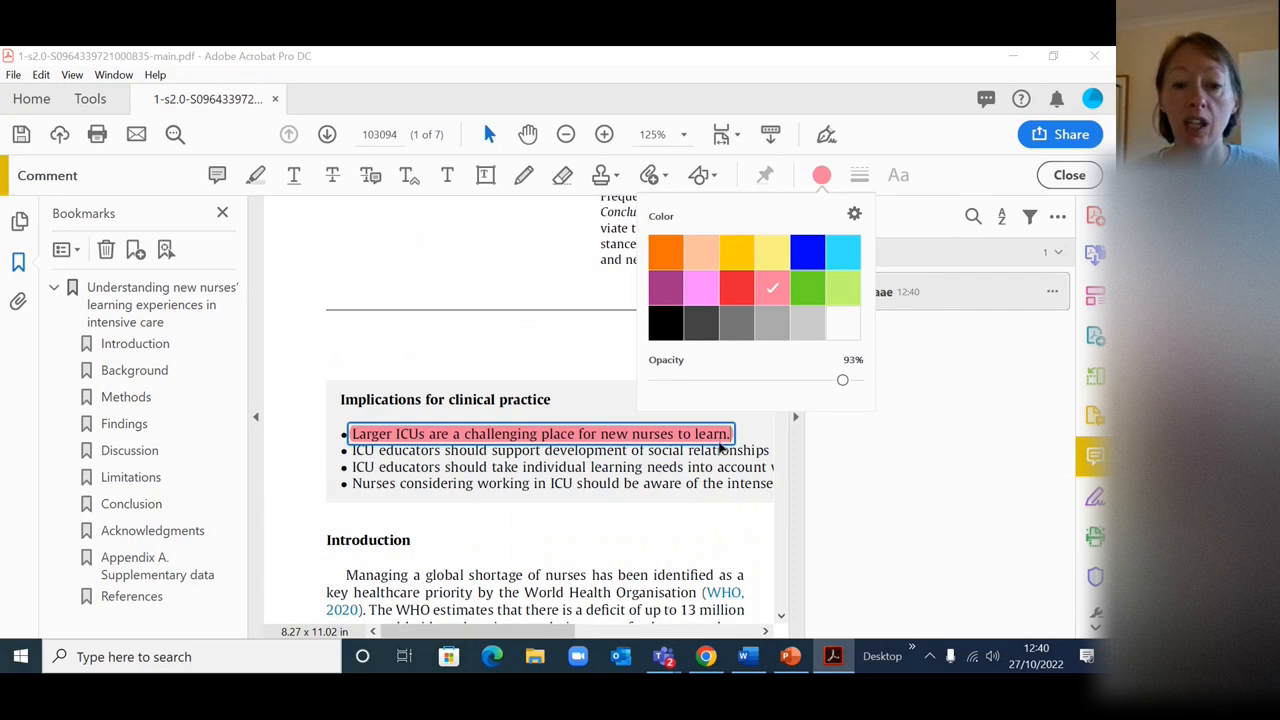
pyautogui.click(721, 462)
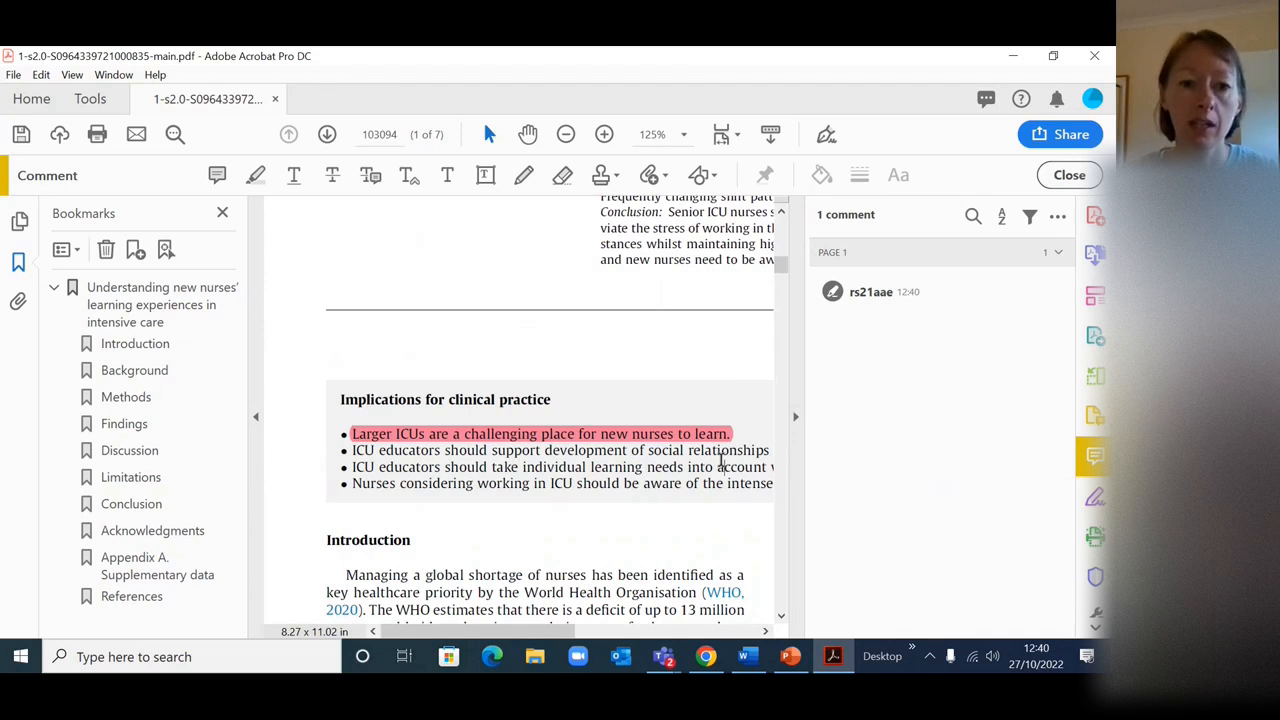
# Step: Attach the comment "Great idea" to the highlighted sentence and post it
pyautogui.click(879, 294)
pyautogui.click(868, 330)
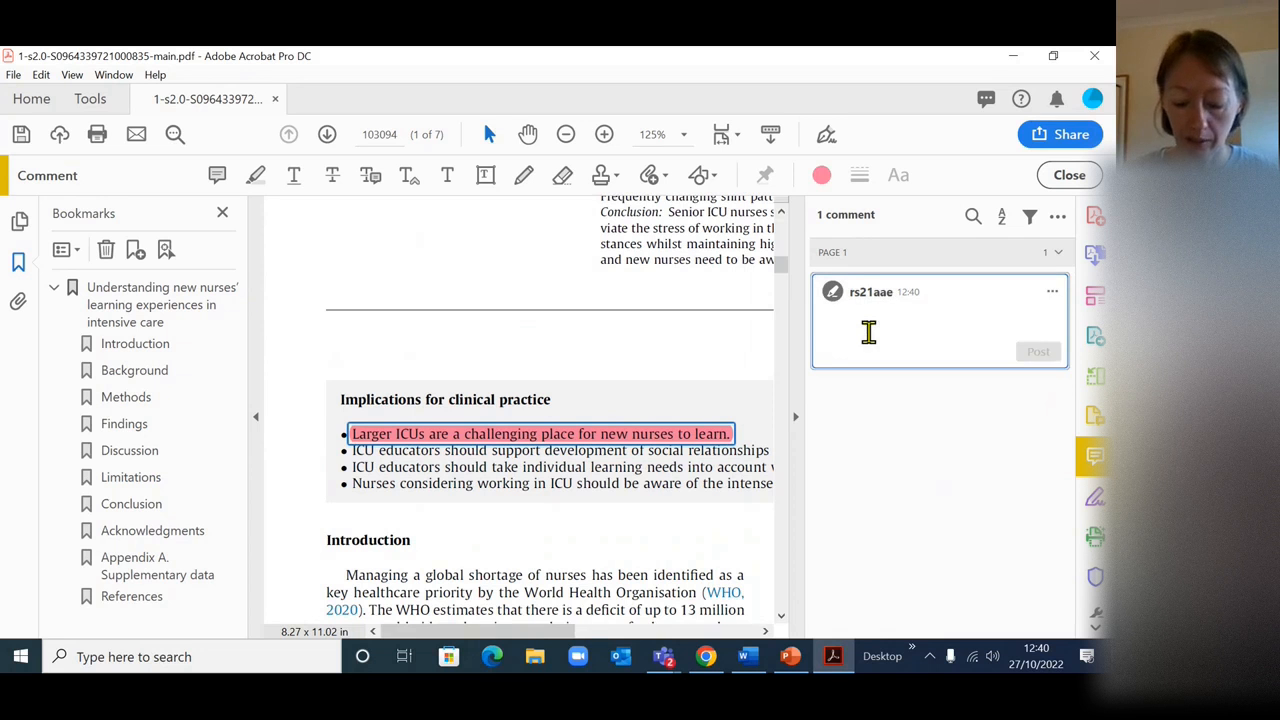
pyautogui.write('Great idea')
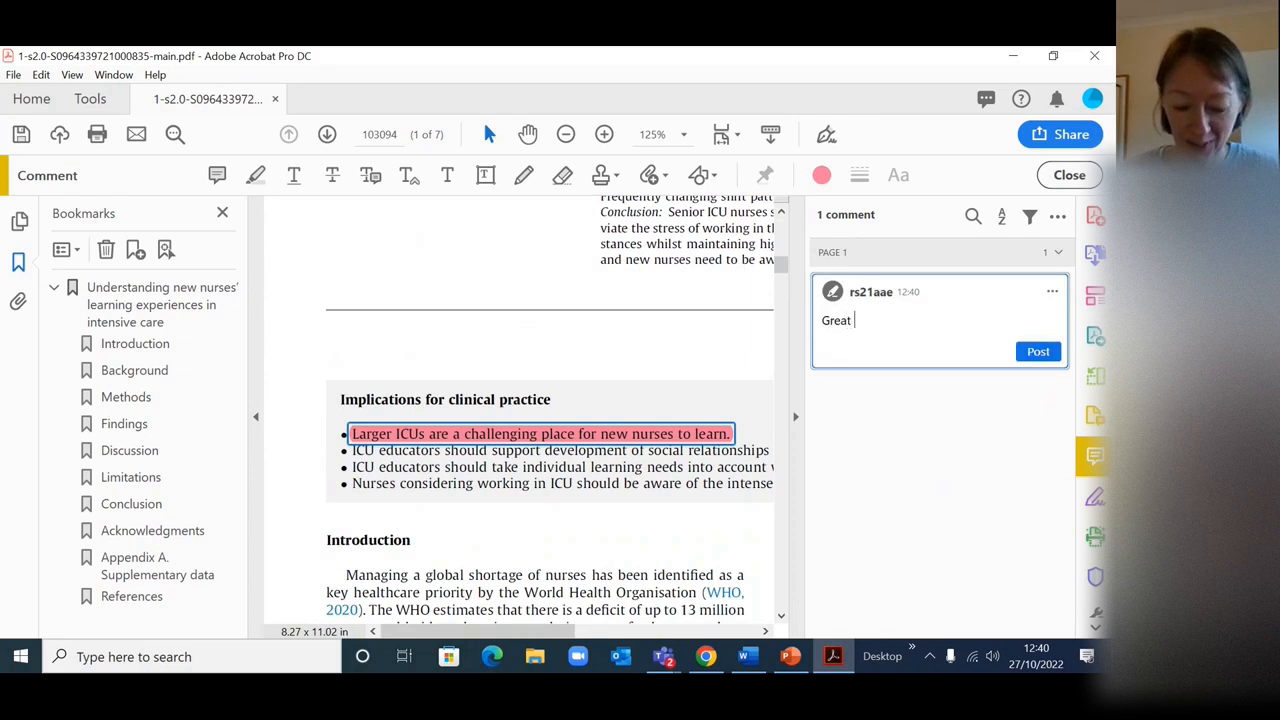
pyautogui.click(1038, 351)
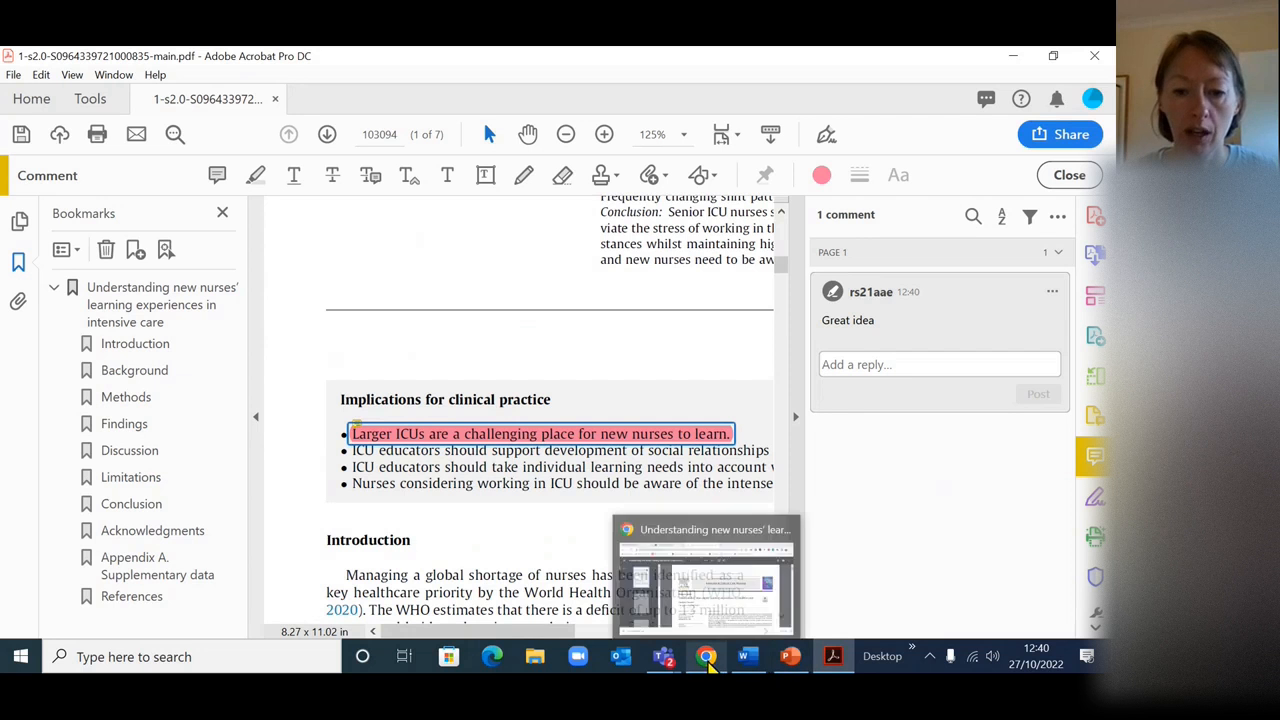
# Step: Switch back to the PubMed Clipboard in Chrome and examine the first article's full text links and the second article's record
pyautogui.click(708, 665)
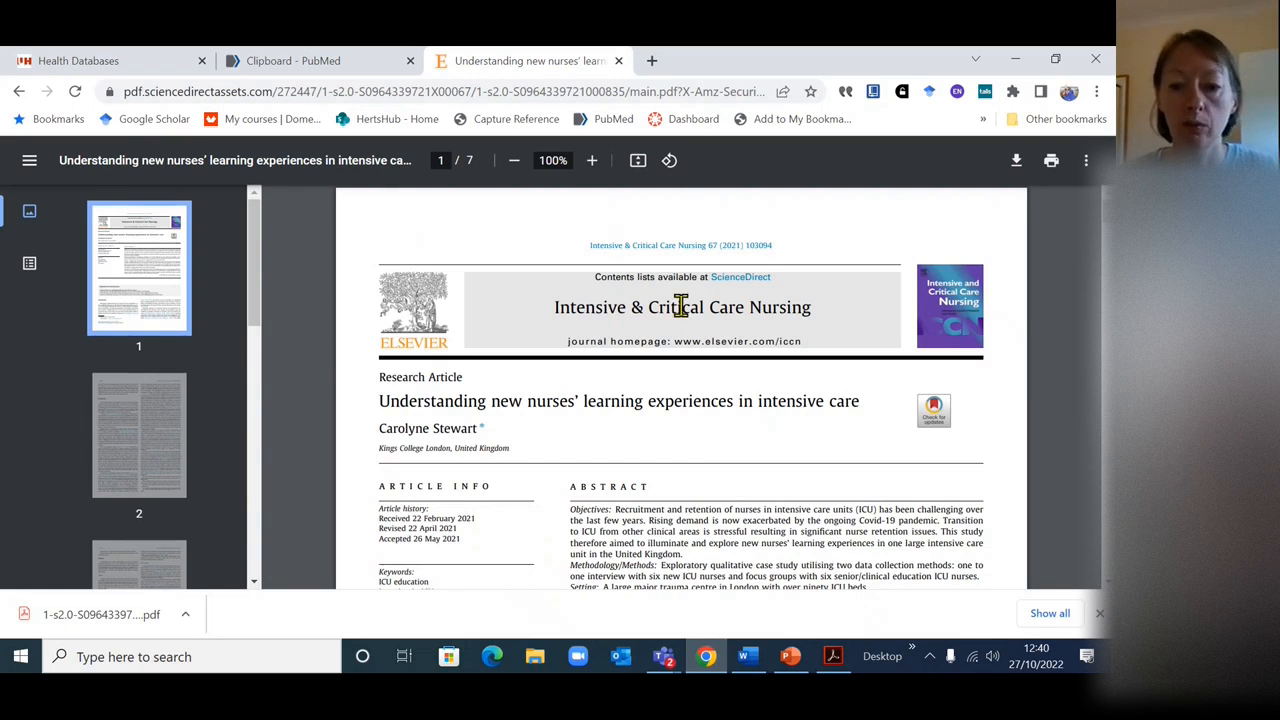
pyautogui.click(335, 64)
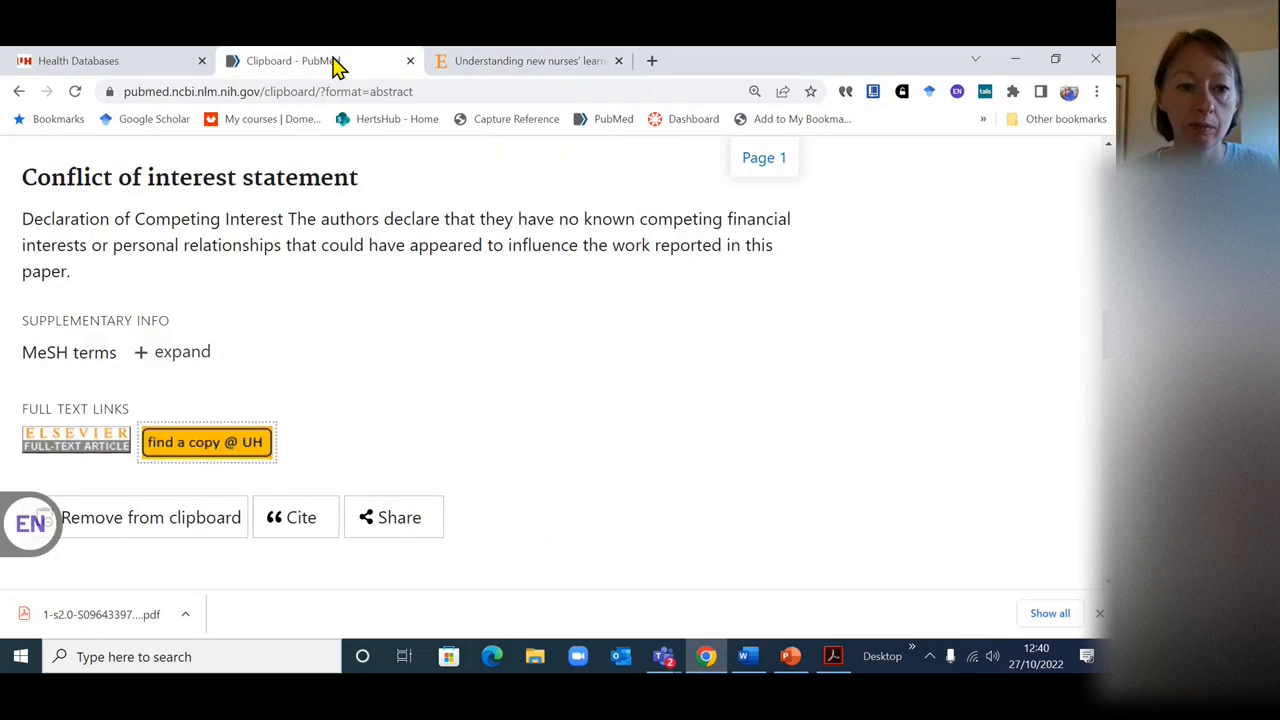
pyautogui.scroll(-3, 286, 414)
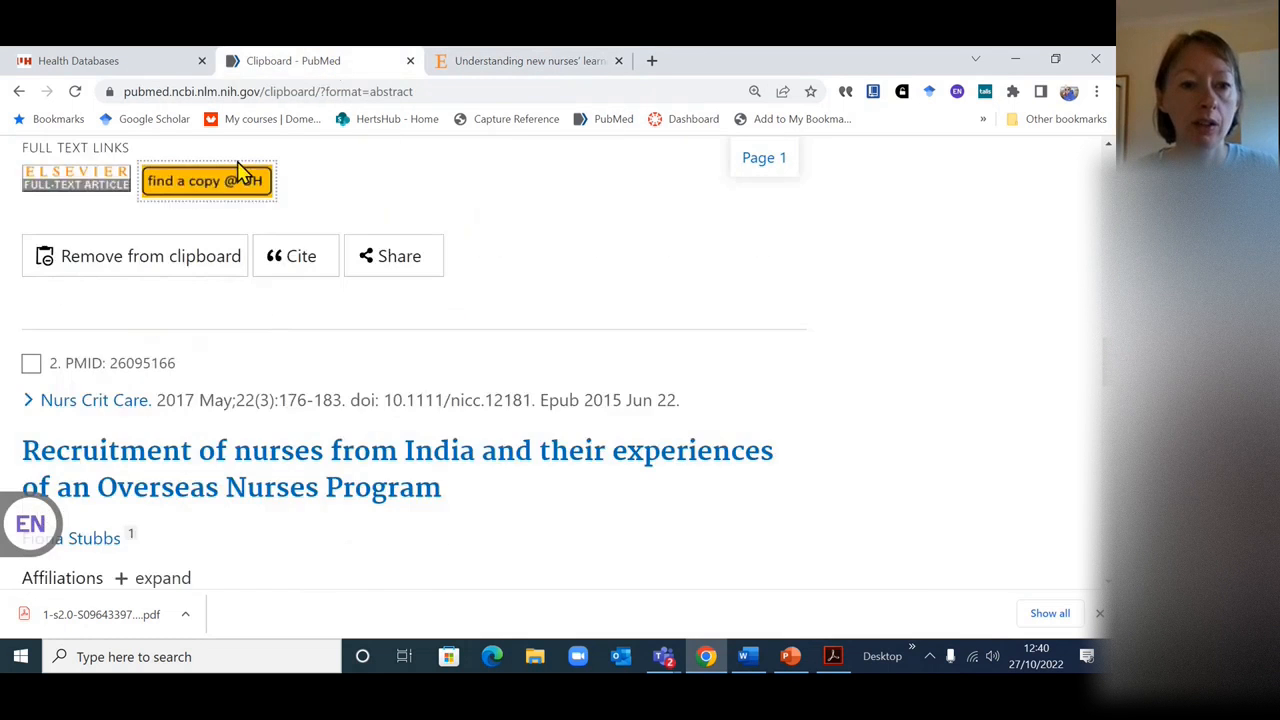
pyautogui.scroll(-2, 300, 230)
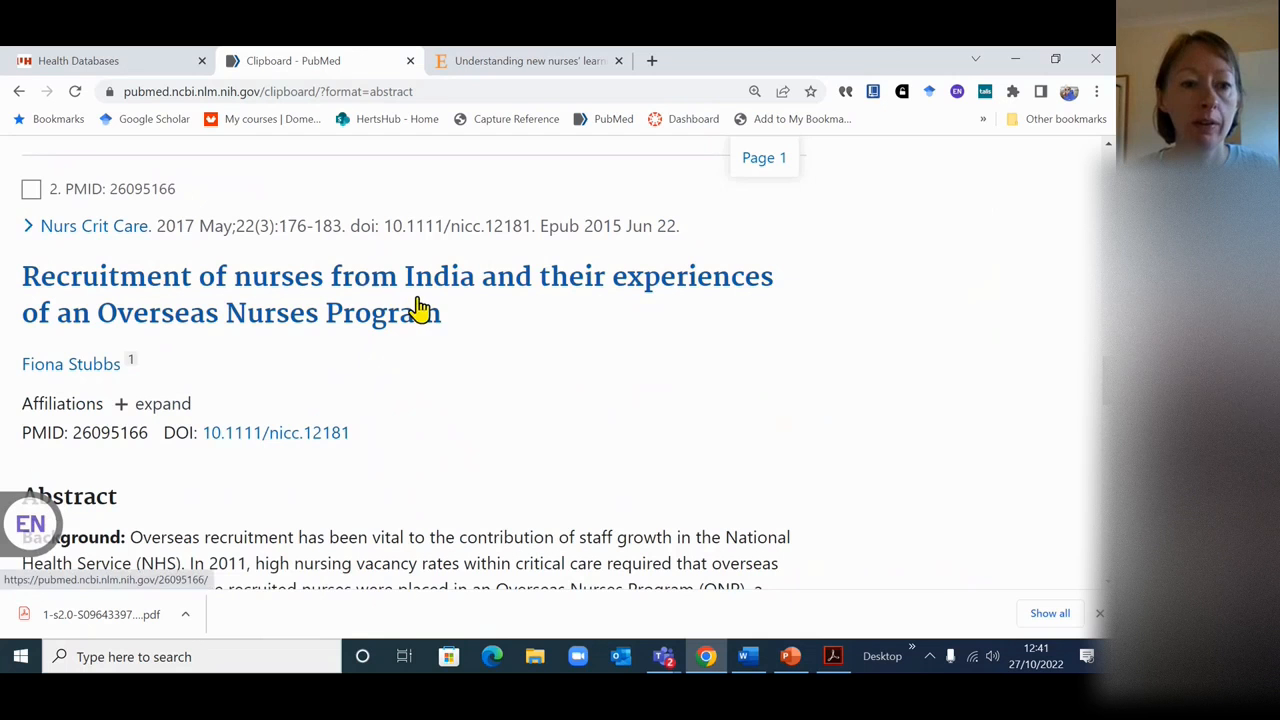
pyautogui.scroll(2, 450, 312)
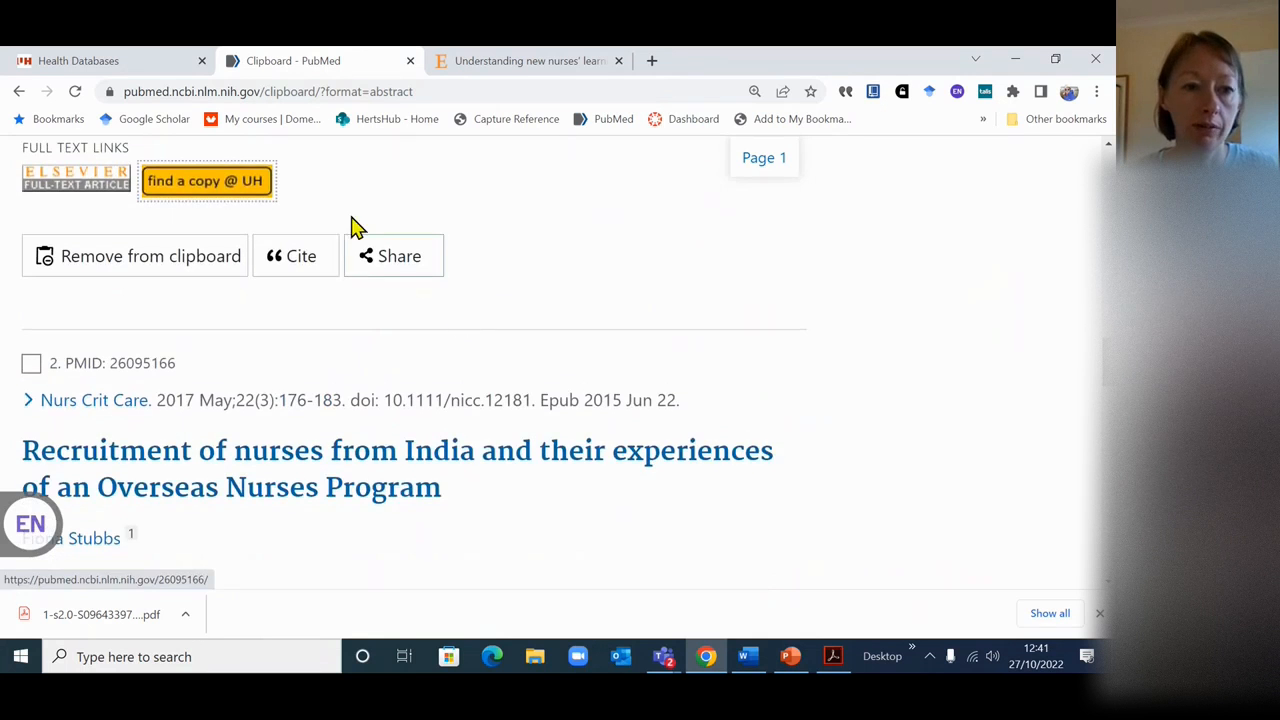
# Step: Return to the Health Databases page and open the university's Online Library at its Library Search section
pyautogui.click(135, 72)
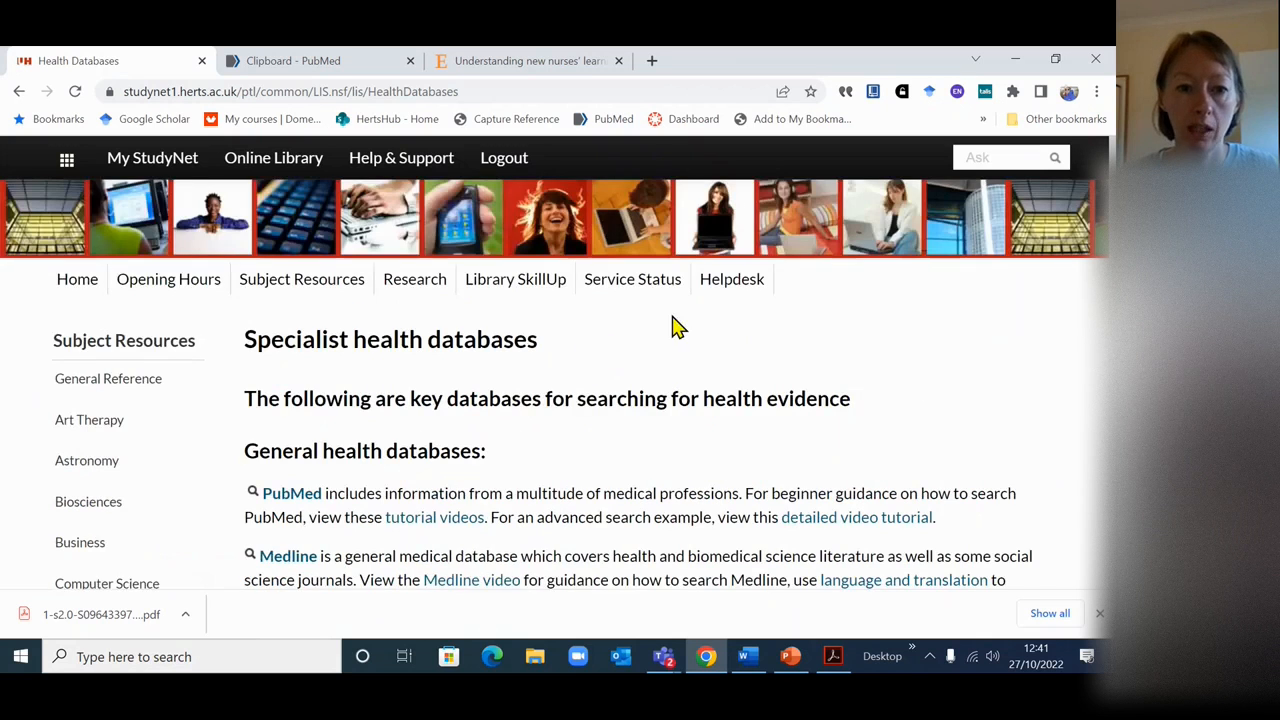
pyautogui.click(268, 165)
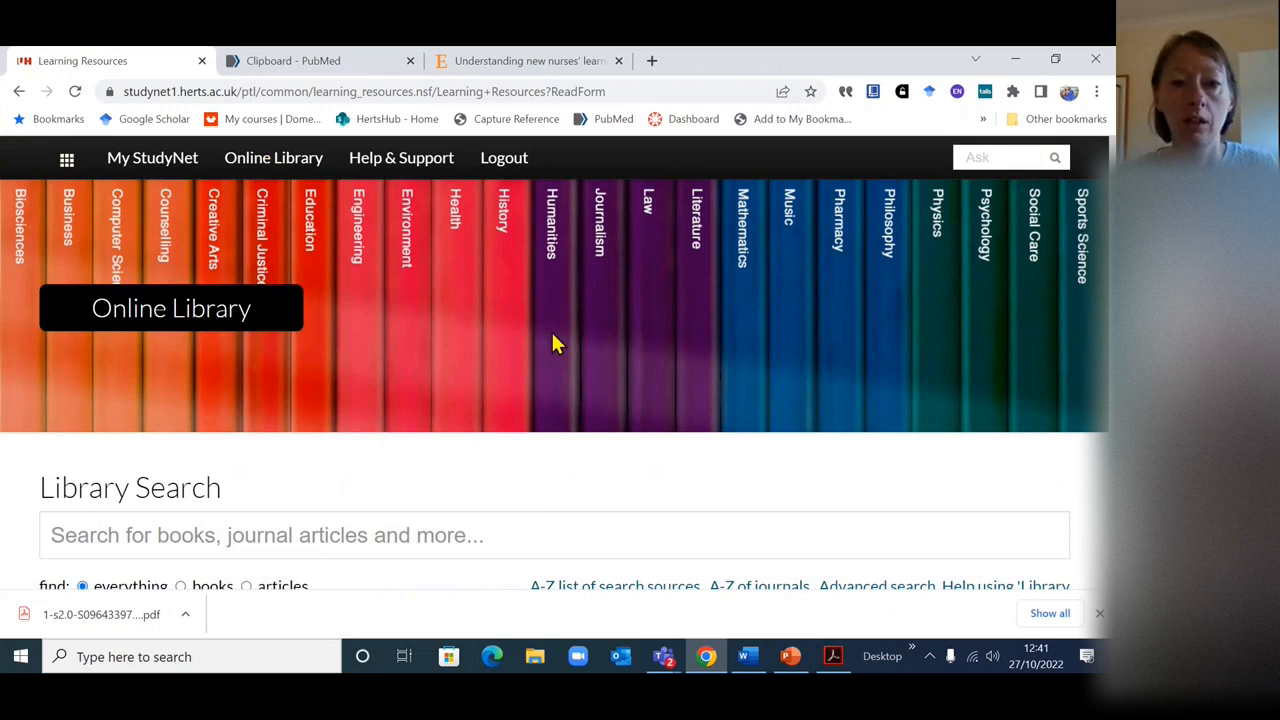
pyautogui.scroll(-1, 630, 347)
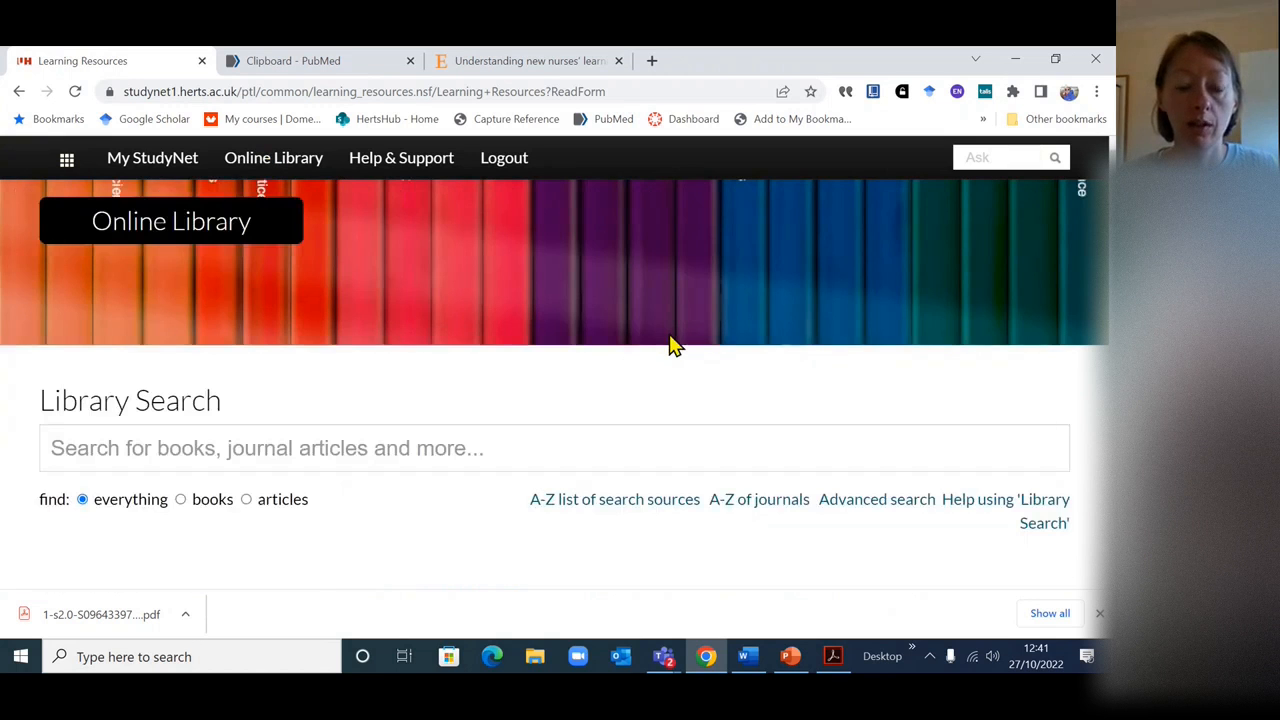
# Step: Look through the Online Library page and open the Health toolkit under Subject Toolkits
pyautogui.scroll(-1, 675, 343)
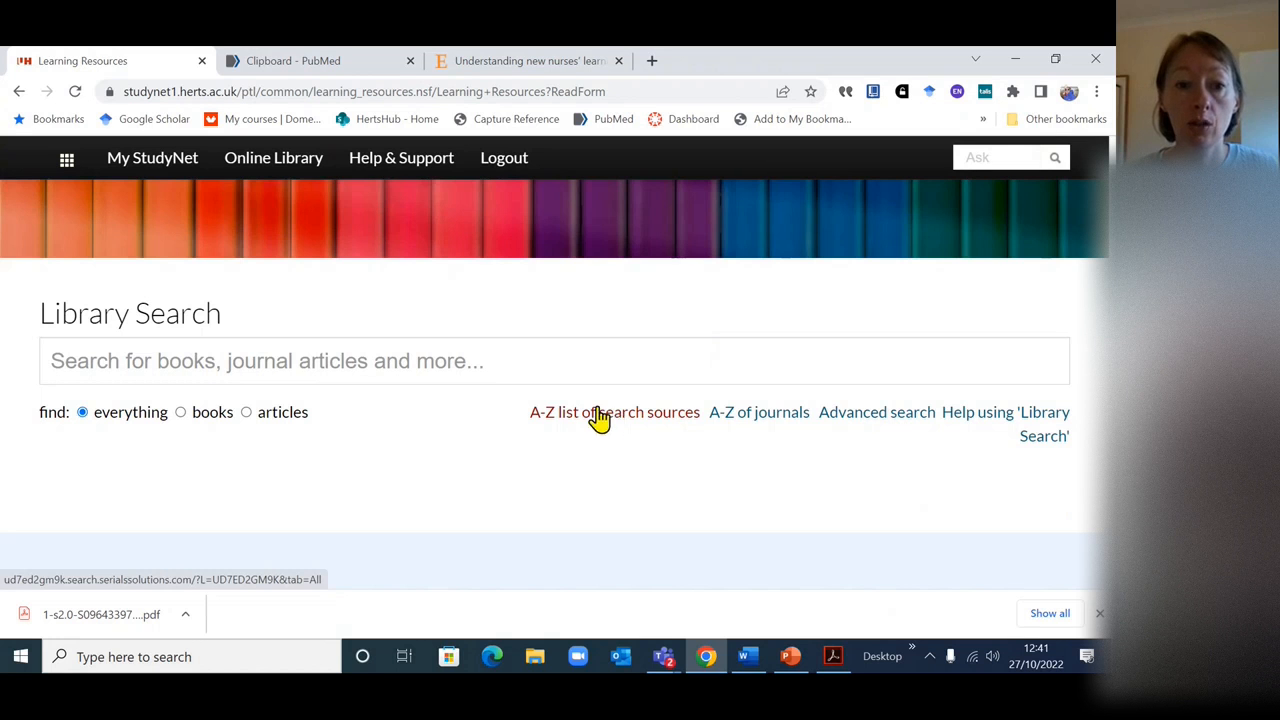
pyautogui.scroll(2, 372, 250)
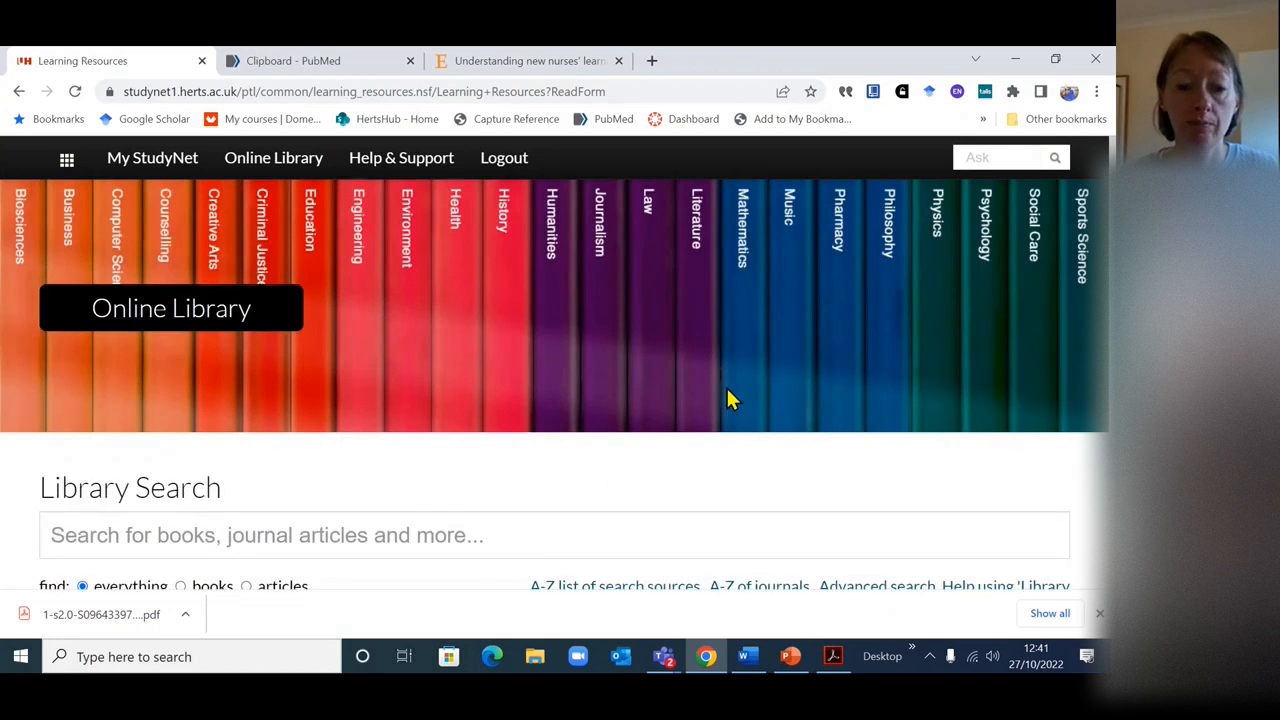
pyautogui.scroll(-12, 728, 392)
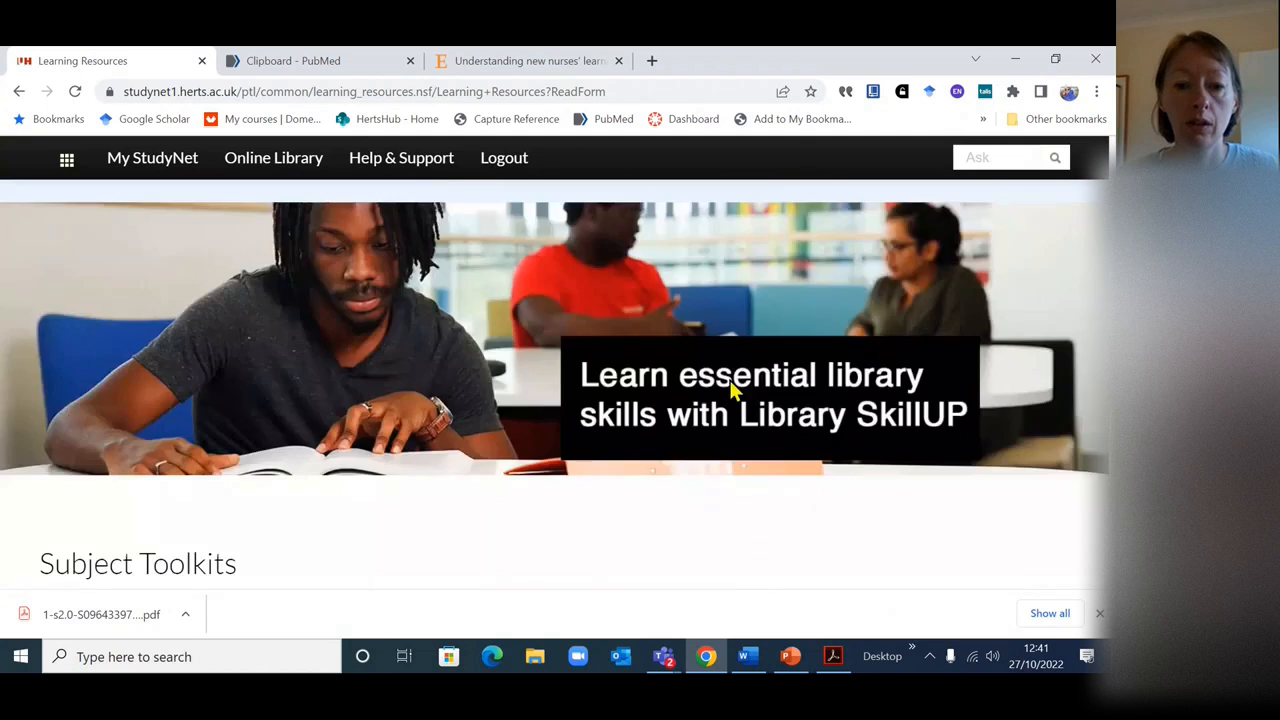
pyautogui.scroll(-5, 729, 391)
pyautogui.click(490, 362)
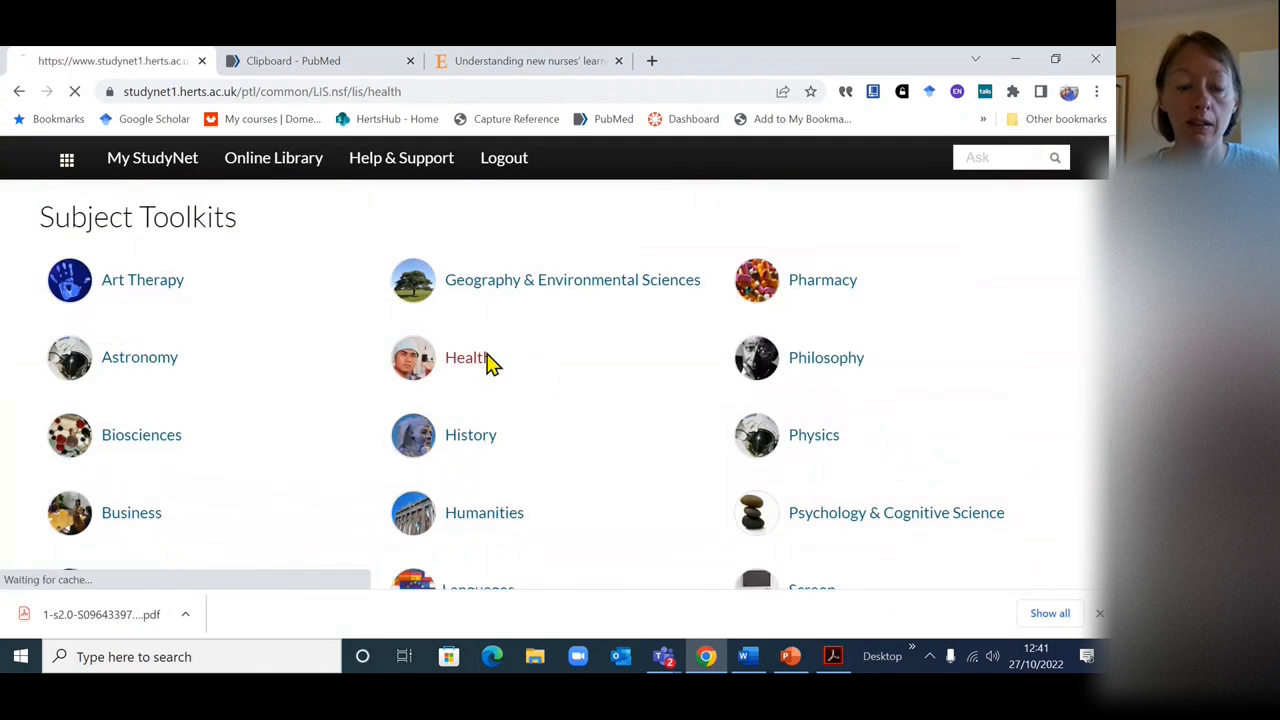
# Step: Open the Health toolkit's Specialist Databases page and look over the general health databases
pyautogui.scroll(-4, 525, 391)
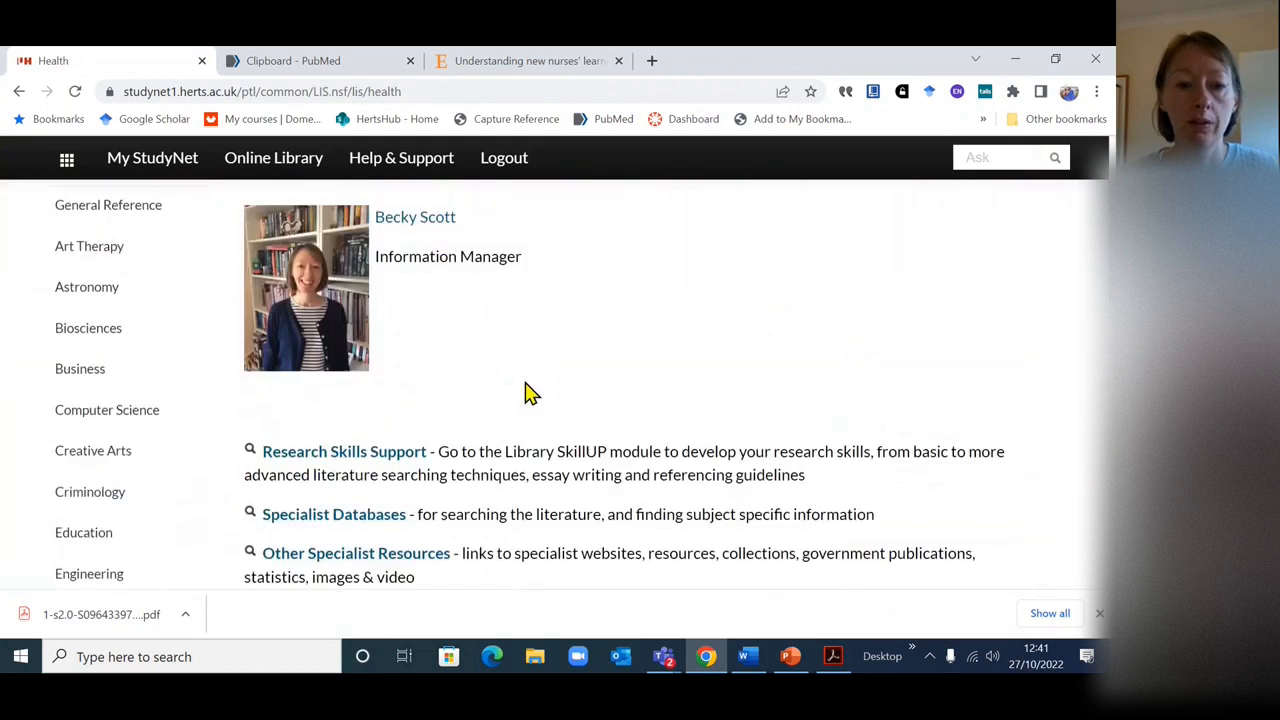
pyautogui.click(366, 352)
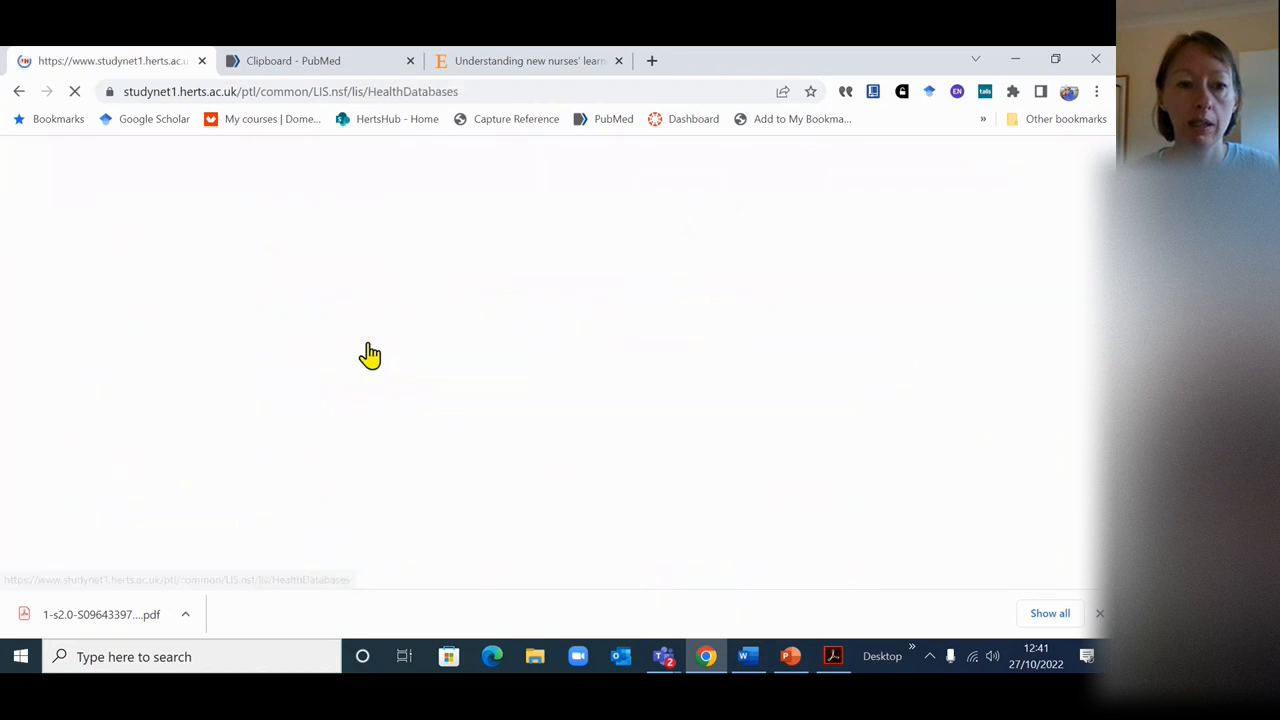
pyautogui.scroll(-1, 370, 350)
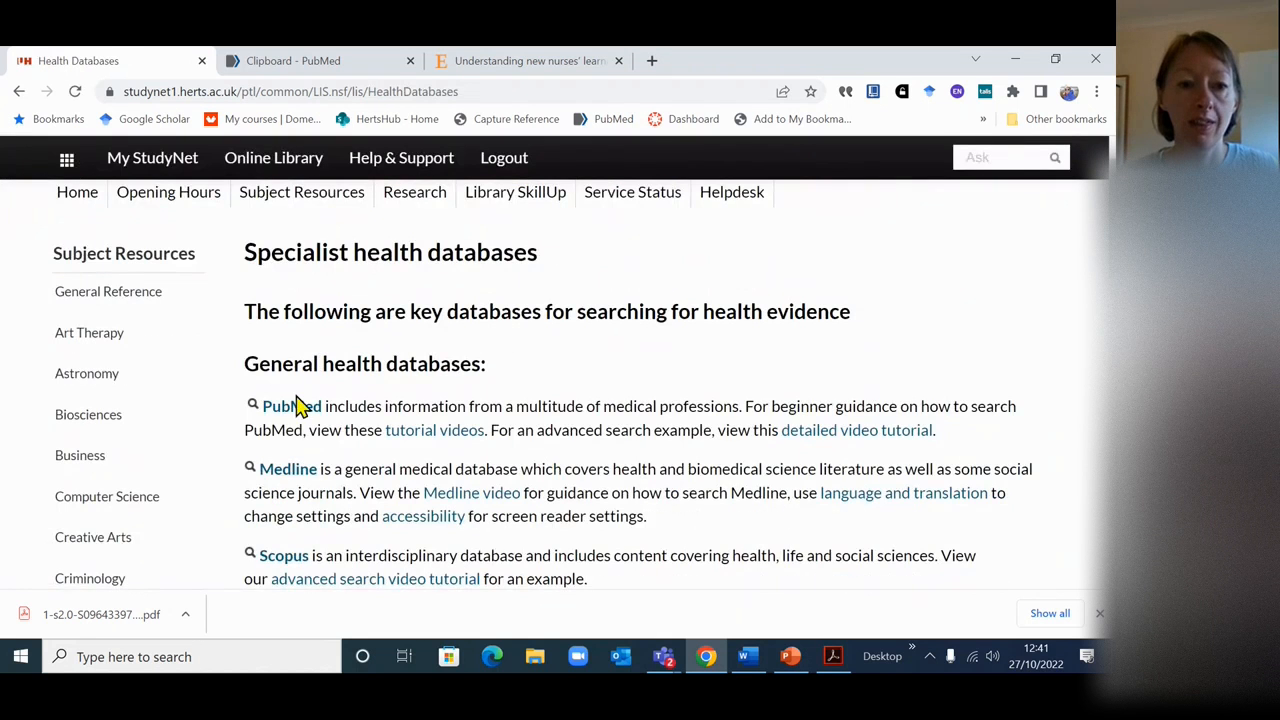
pyautogui.scroll(1, 540, 350)
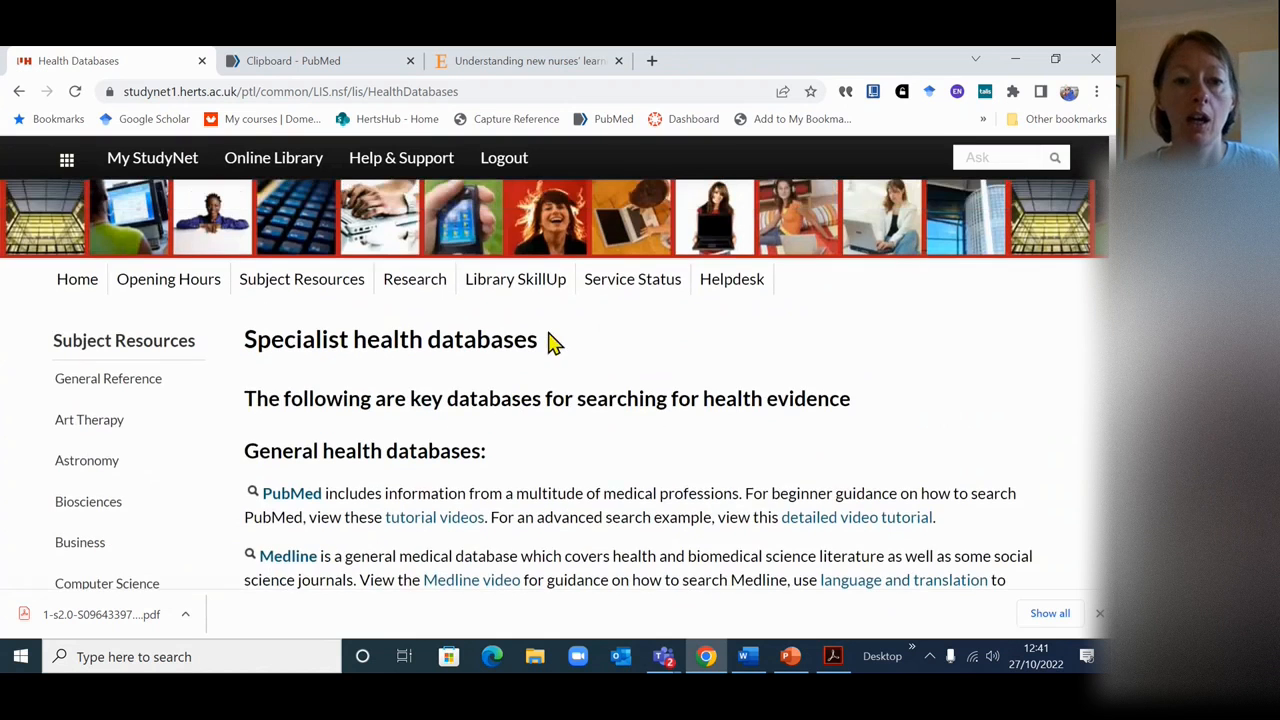
# Step: Return to the Online Library page and examine the Library Search options and the My Library Account section
pyautogui.click(298, 168)
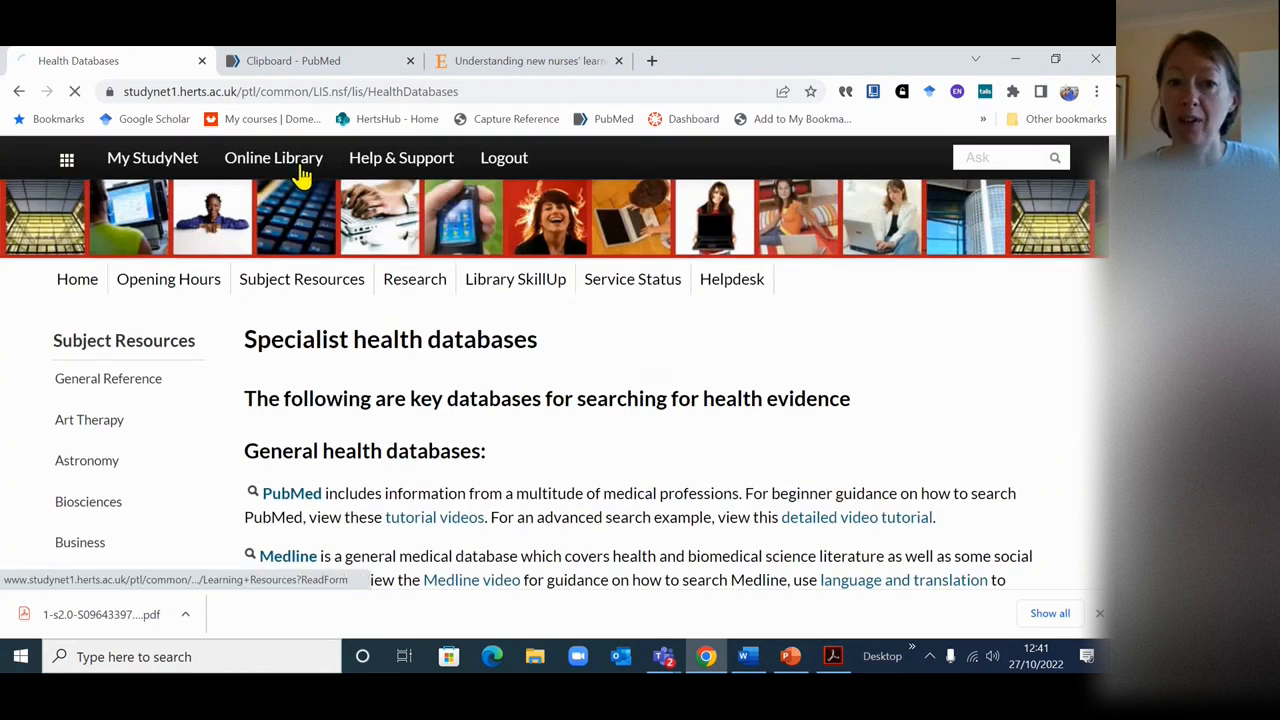
pyautogui.scroll(-4, 566, 331)
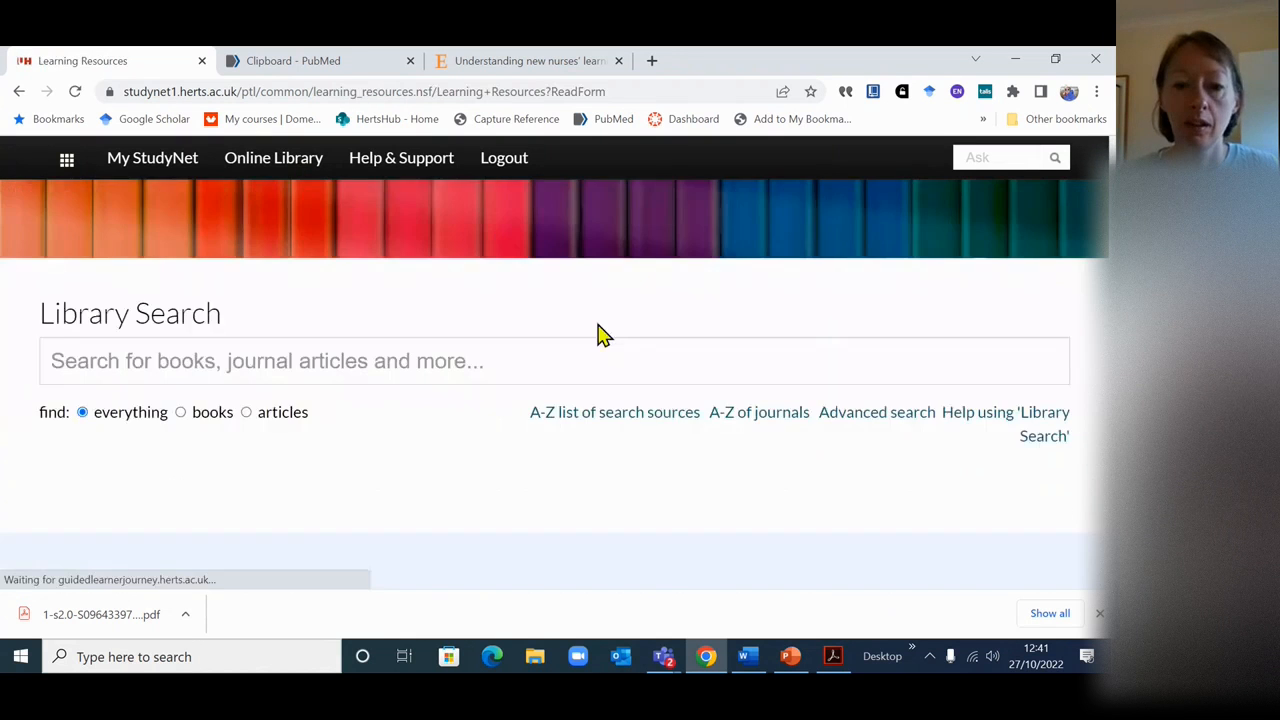
pyautogui.scroll(1, 606, 335)
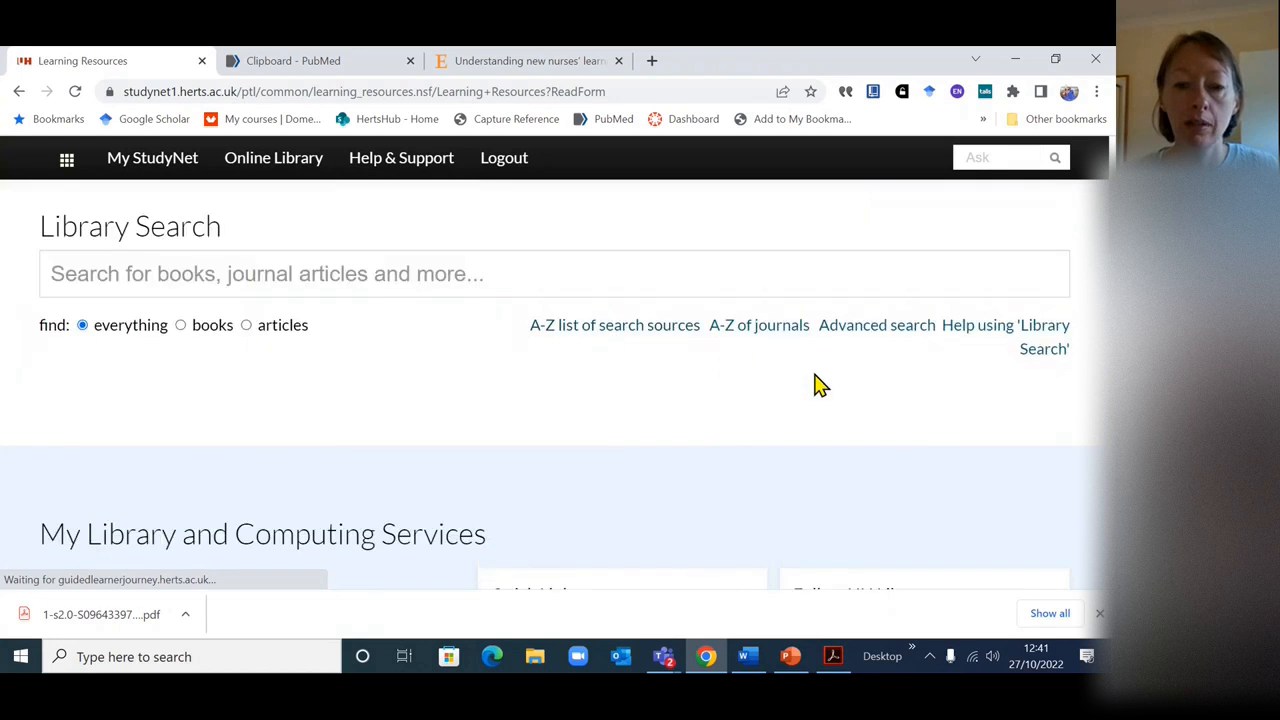
pyautogui.scroll(-2, 800, 377)
pyautogui.scroll(-3, 795, 373)
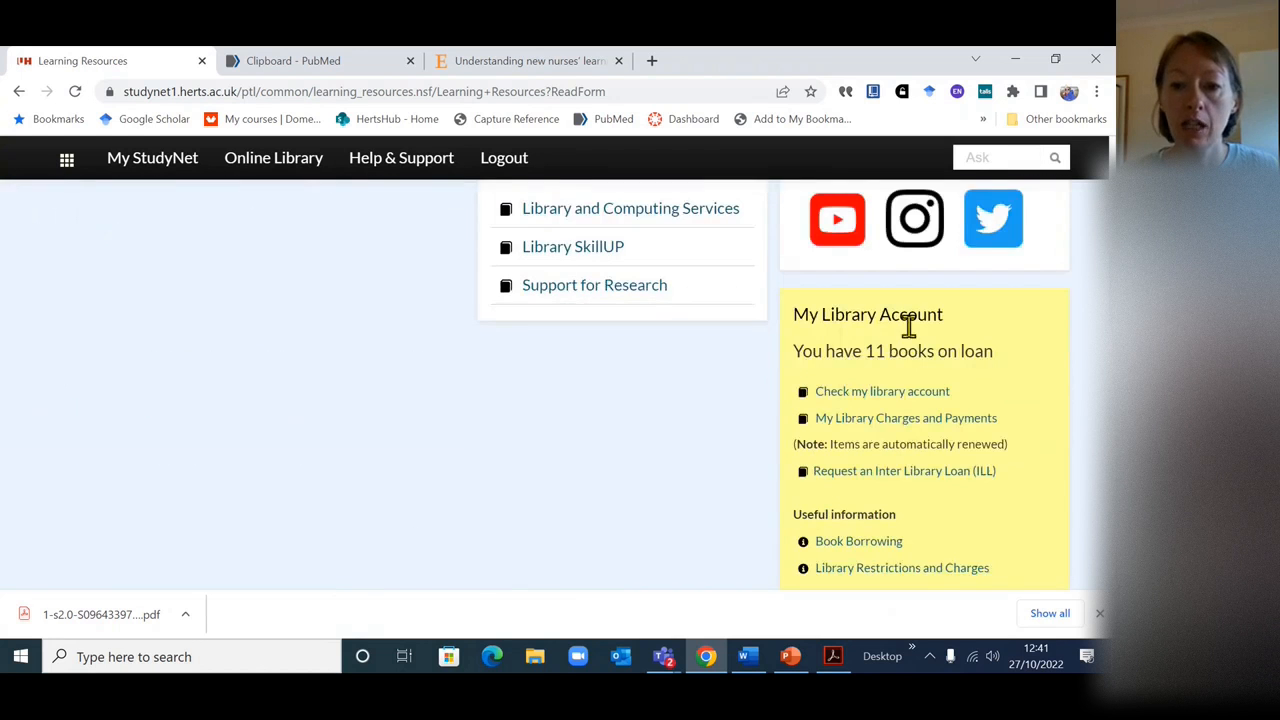
pyautogui.scroll(-2, 860, 380)
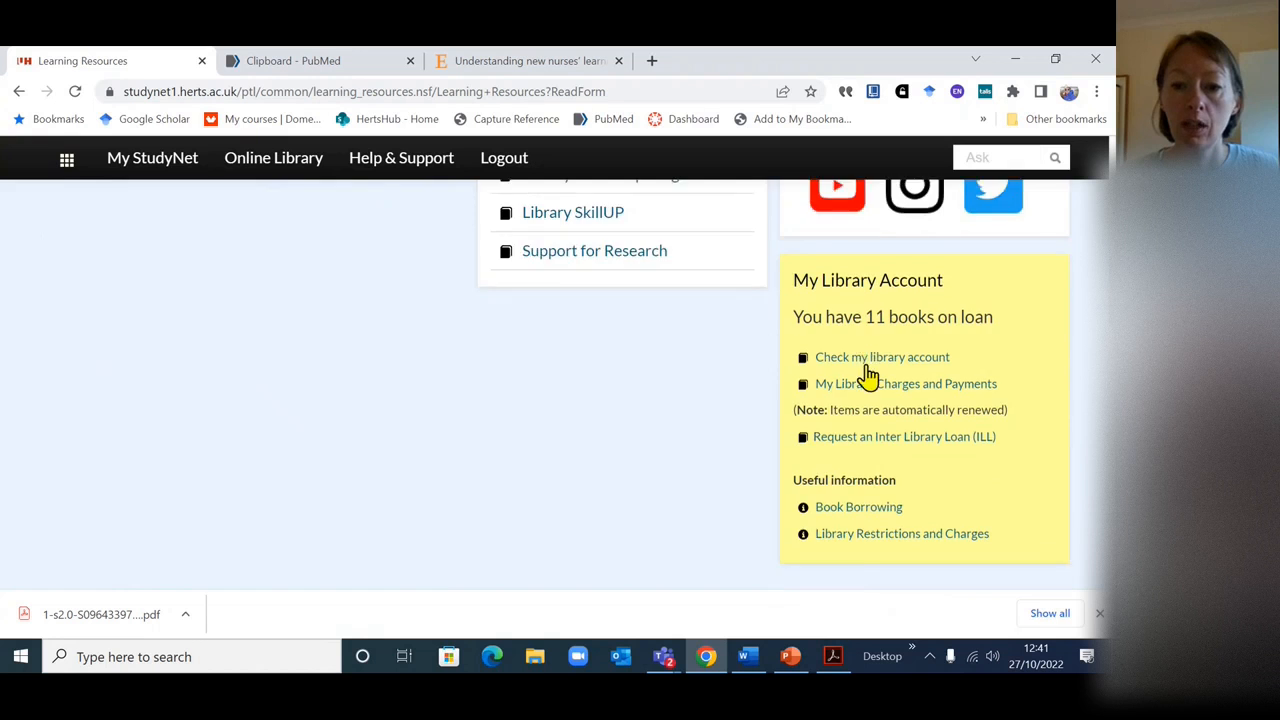
pyautogui.scroll(1, 870, 362)
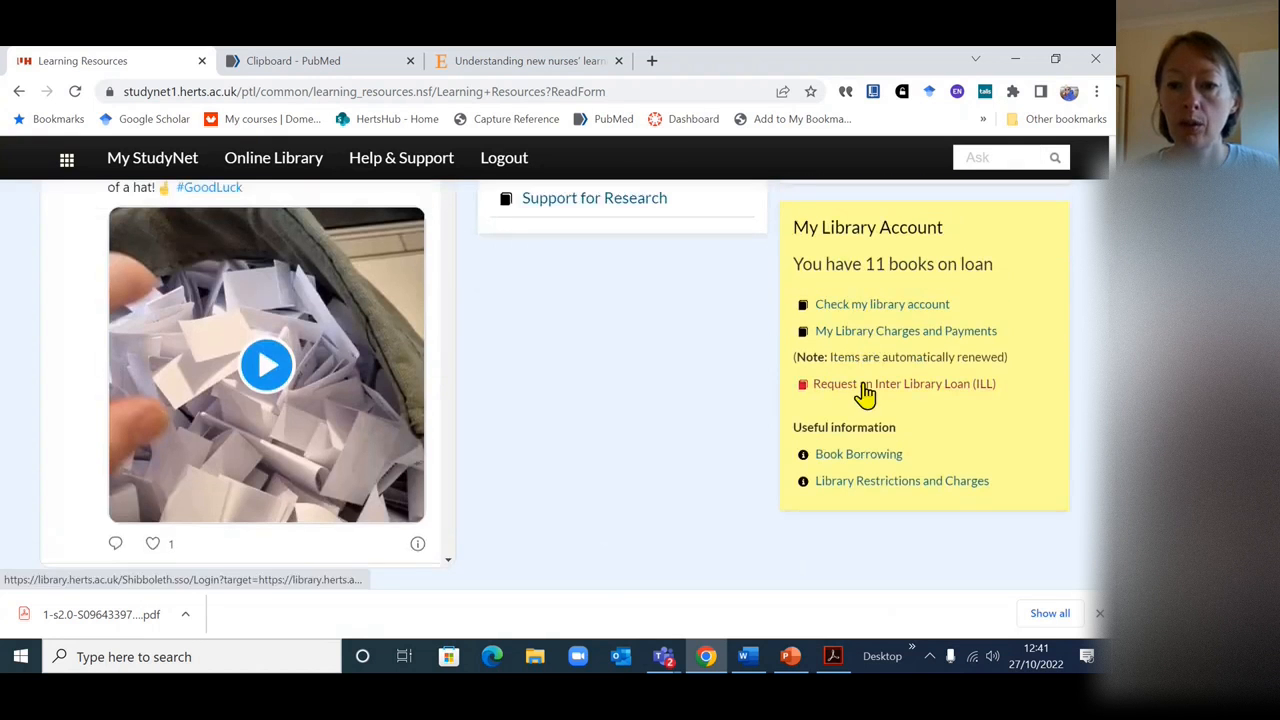
pyautogui.scroll(10, 610, 340)
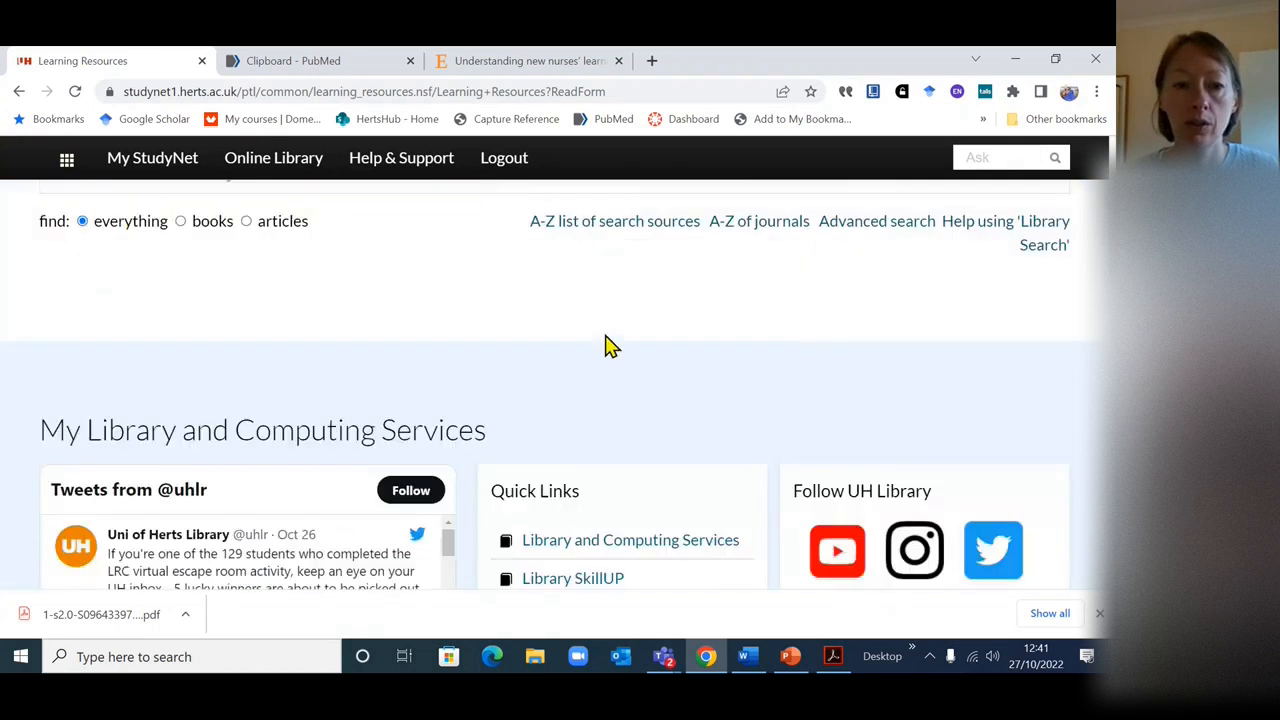
pyautogui.scroll(-2, 447, 423)
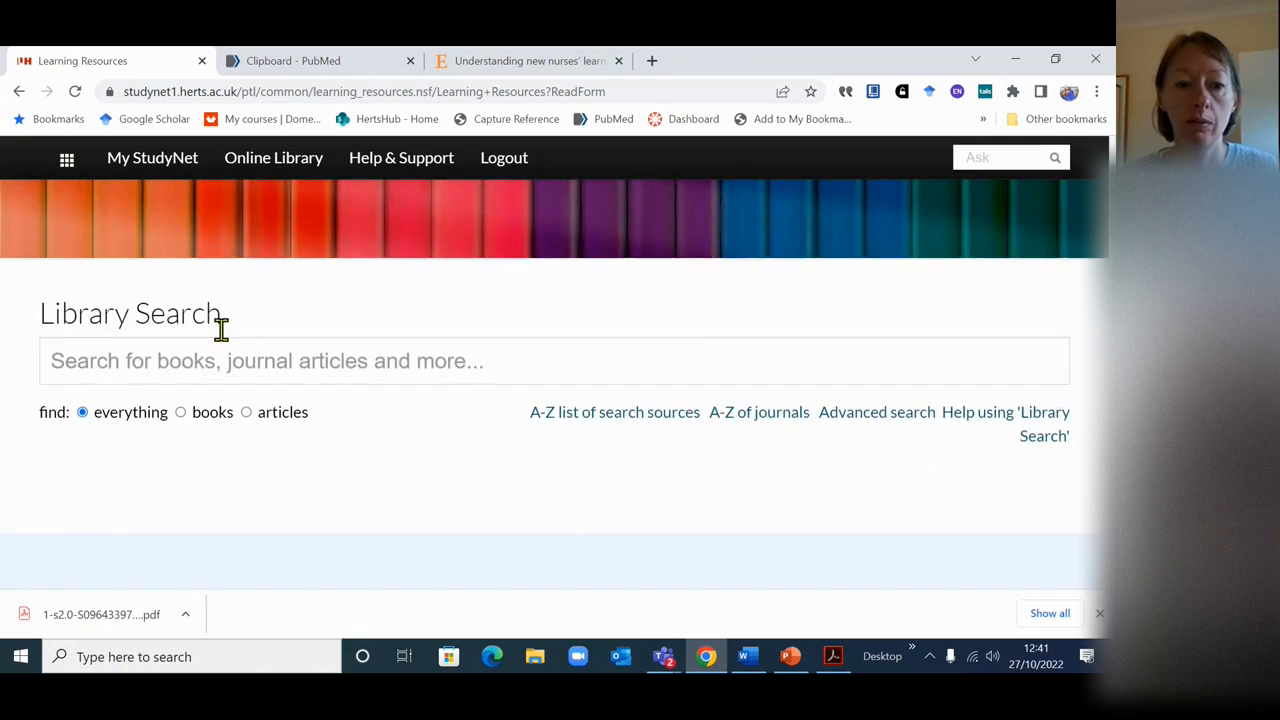
pyautogui.scroll(-6, 682, 342)
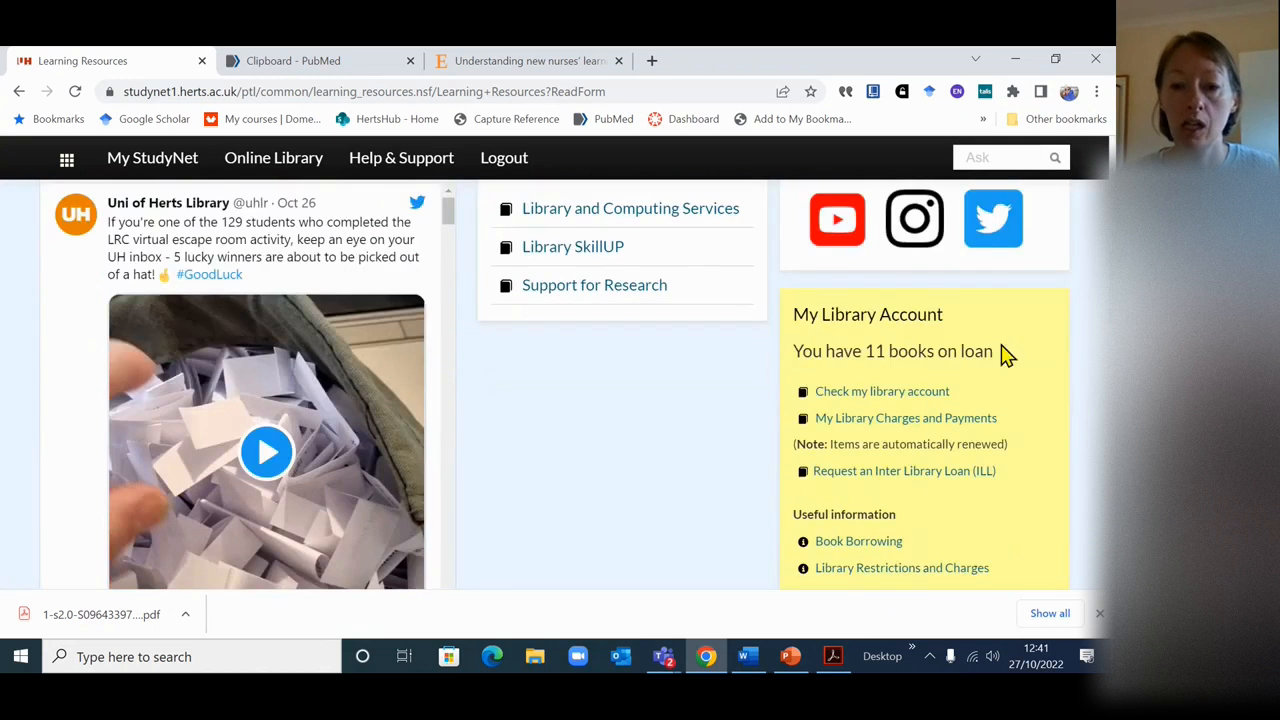
# Step: Open the Inter Library Loan requests, create a new request and accept its copyright declaration
pyautogui.click(866, 386)
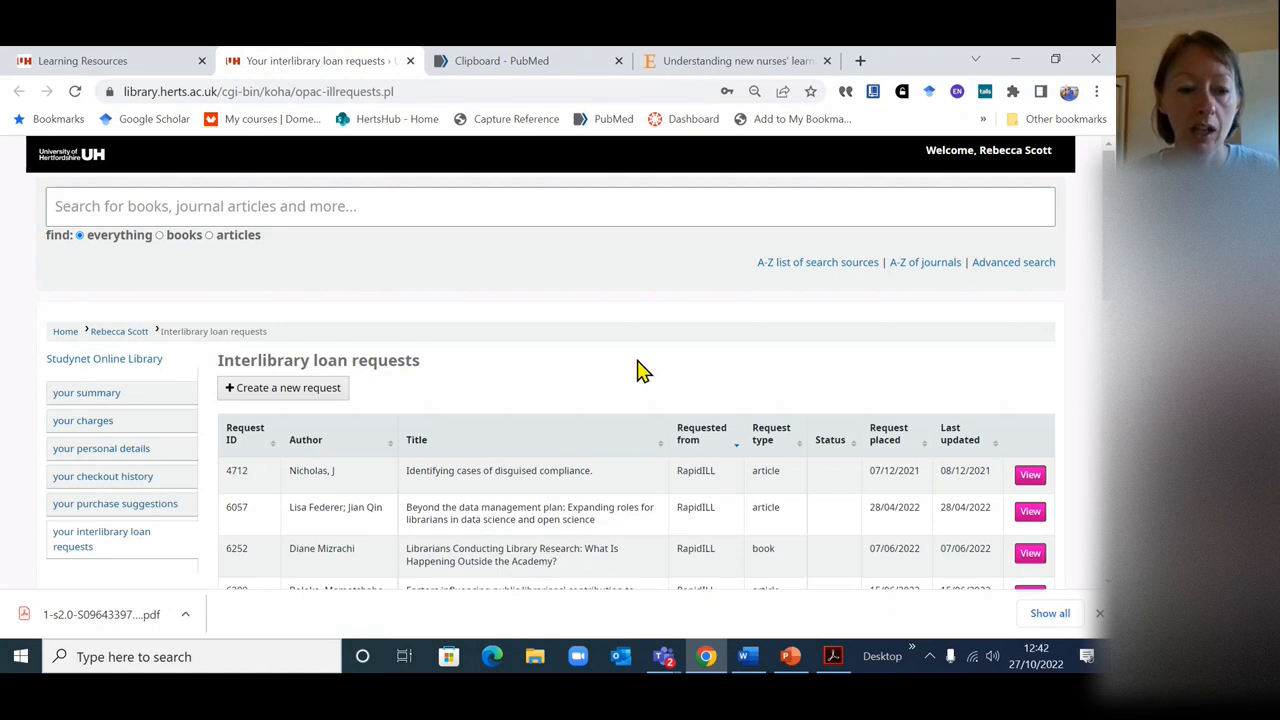
pyautogui.scroll(-1, 640, 368)
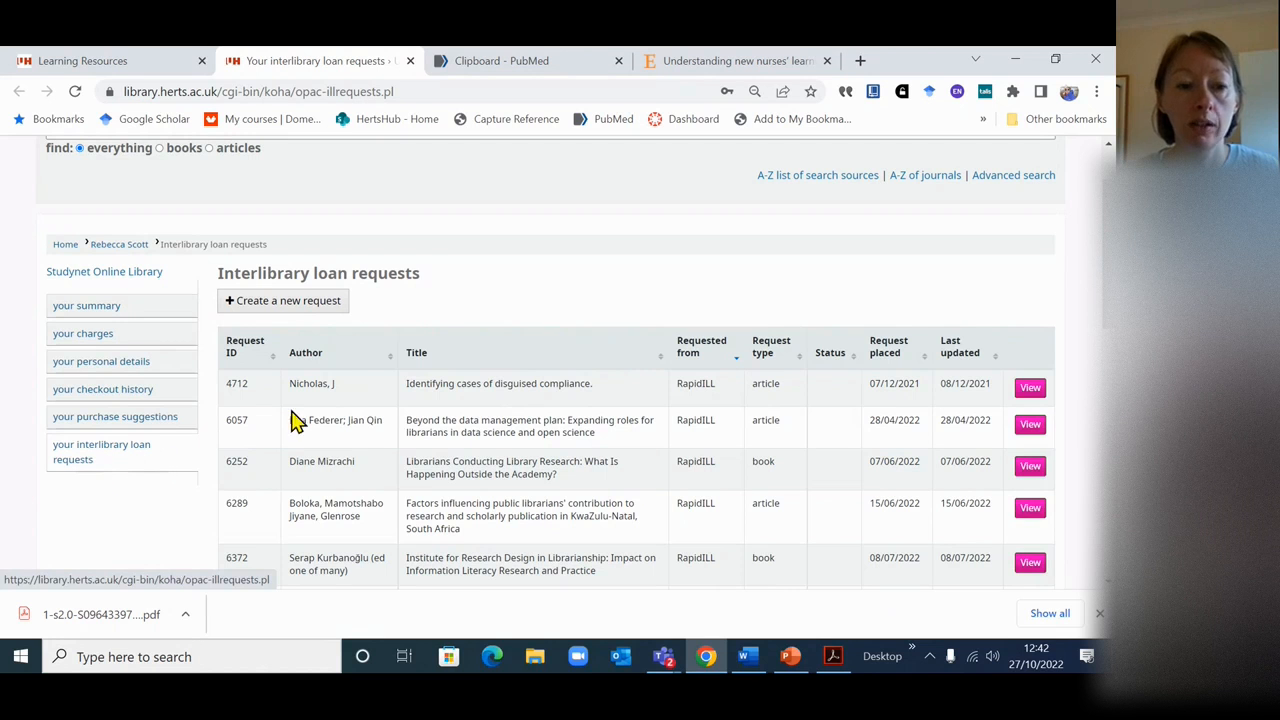
pyautogui.click(306, 308)
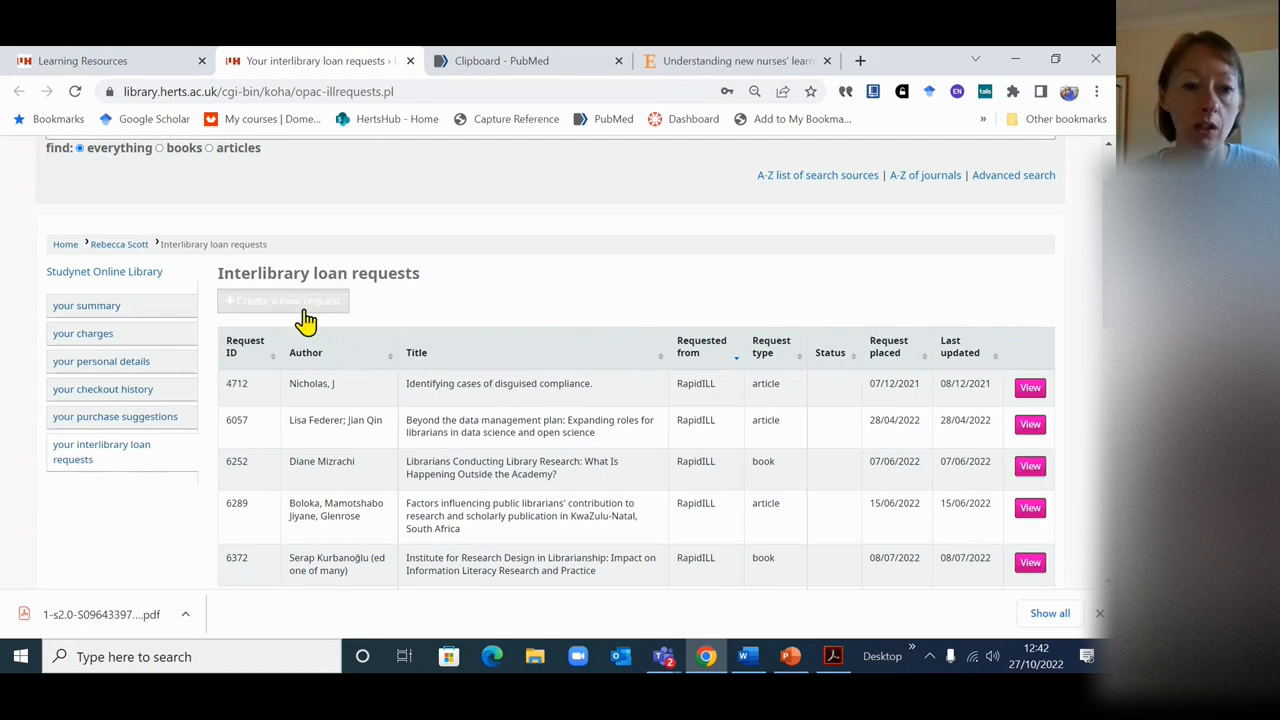
pyautogui.click(303, 306)
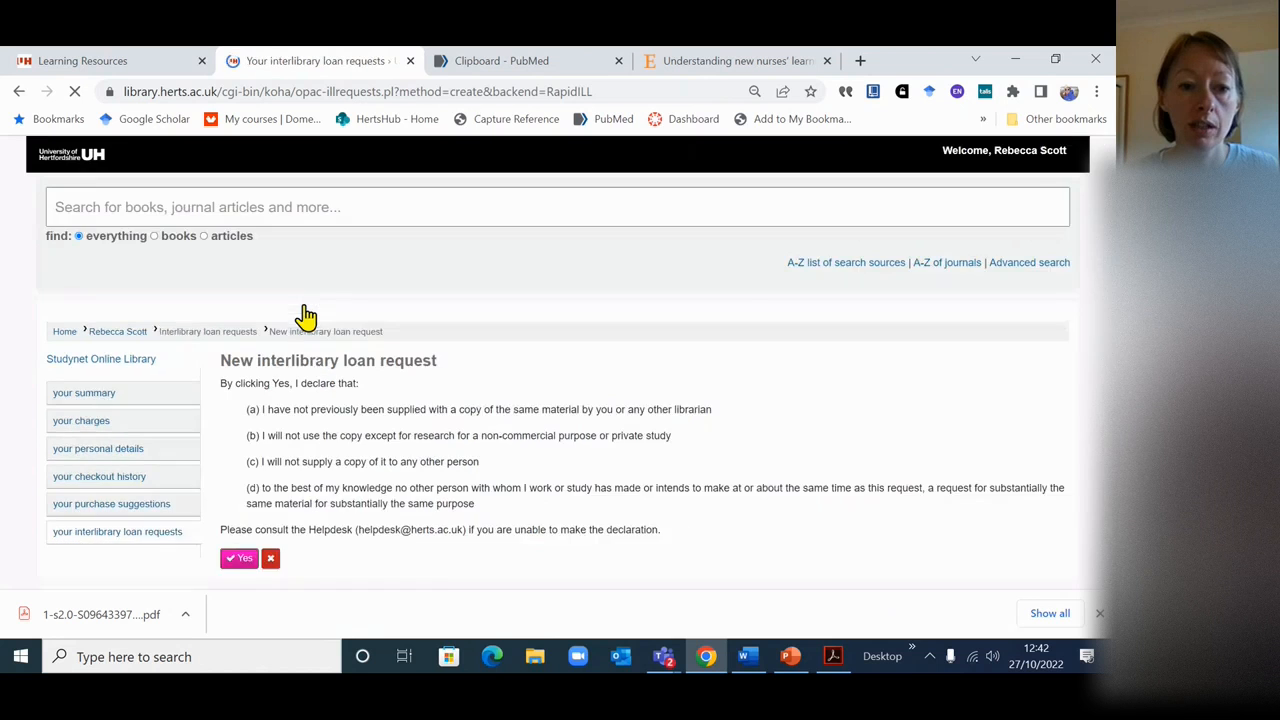
pyautogui.scroll(-1, 507, 359)
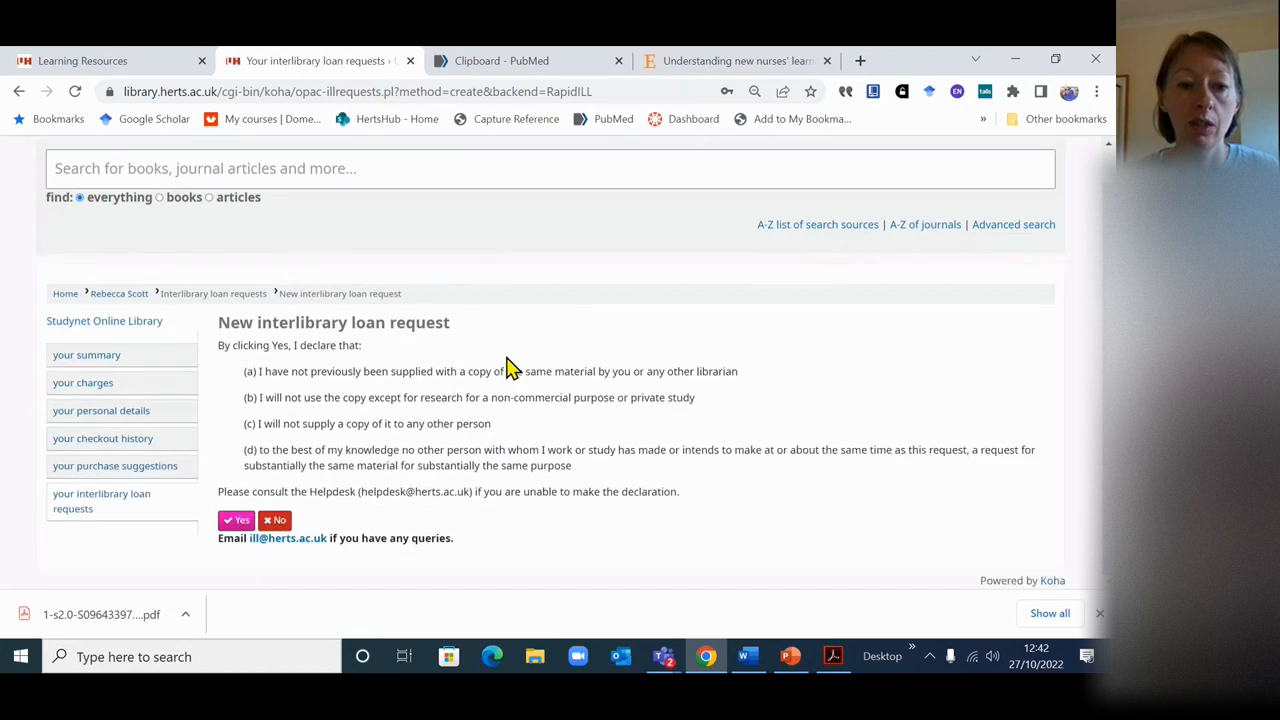
pyautogui.click(238, 521)
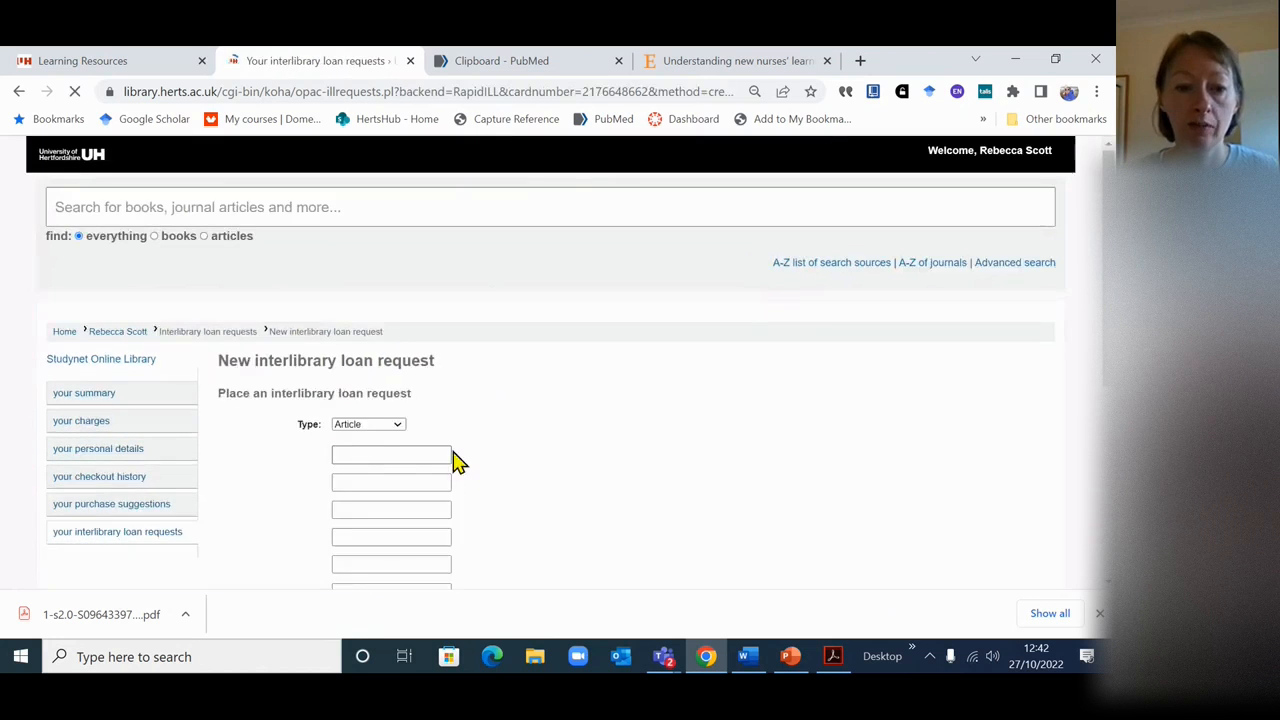
pyautogui.click(415, 562)
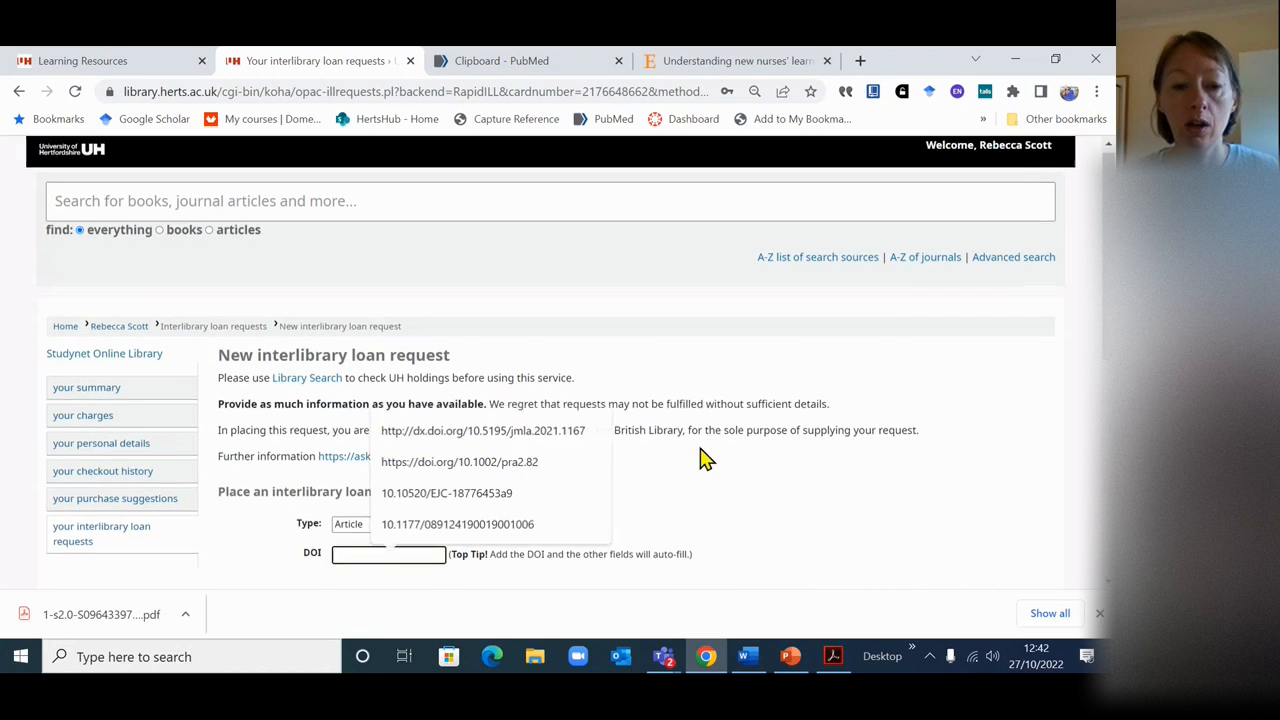
pyautogui.scroll(-1, 705, 430)
pyautogui.click(390, 472)
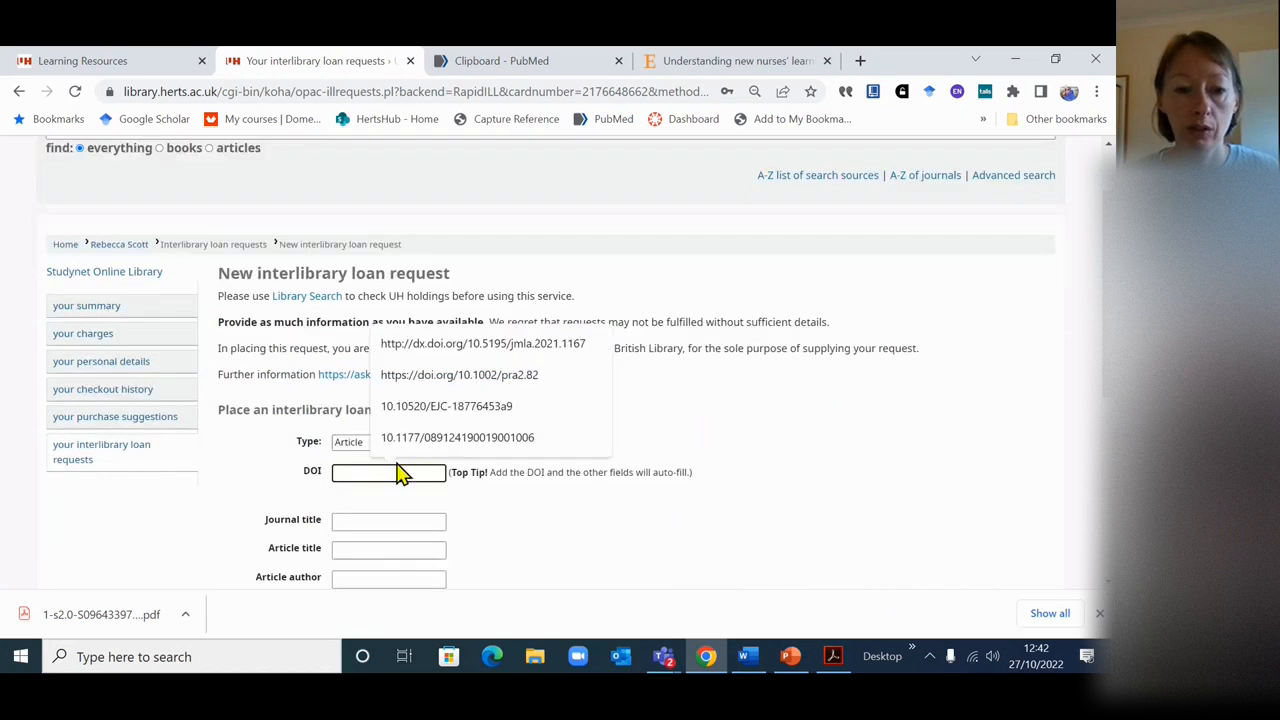
pyautogui.click(417, 443)
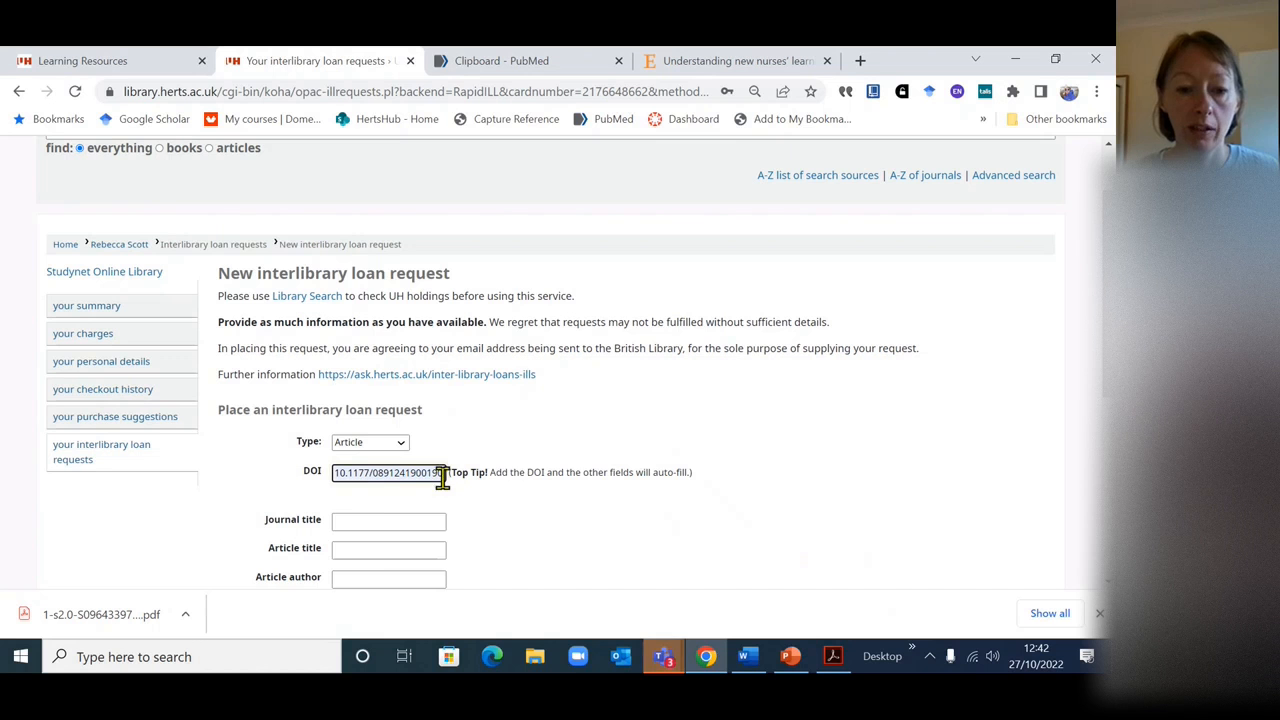
pyautogui.scroll(-1, 464, 494)
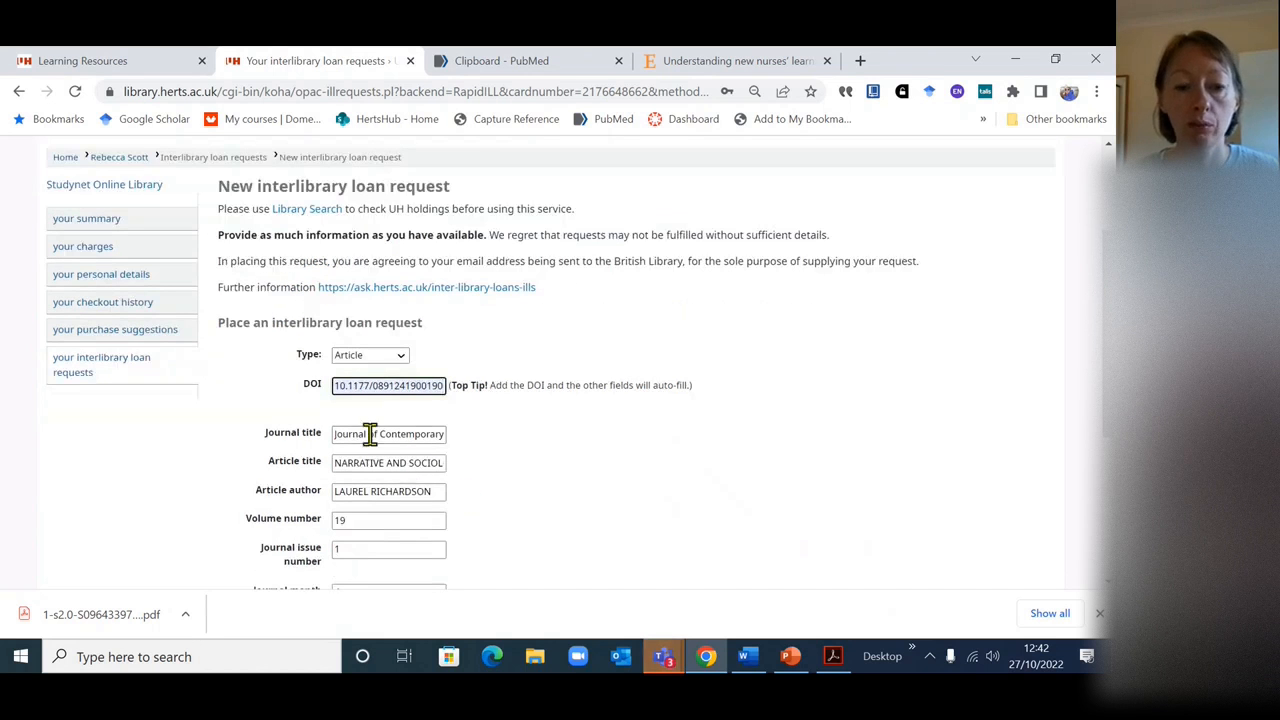
pyautogui.scroll(-3, 500, 430)
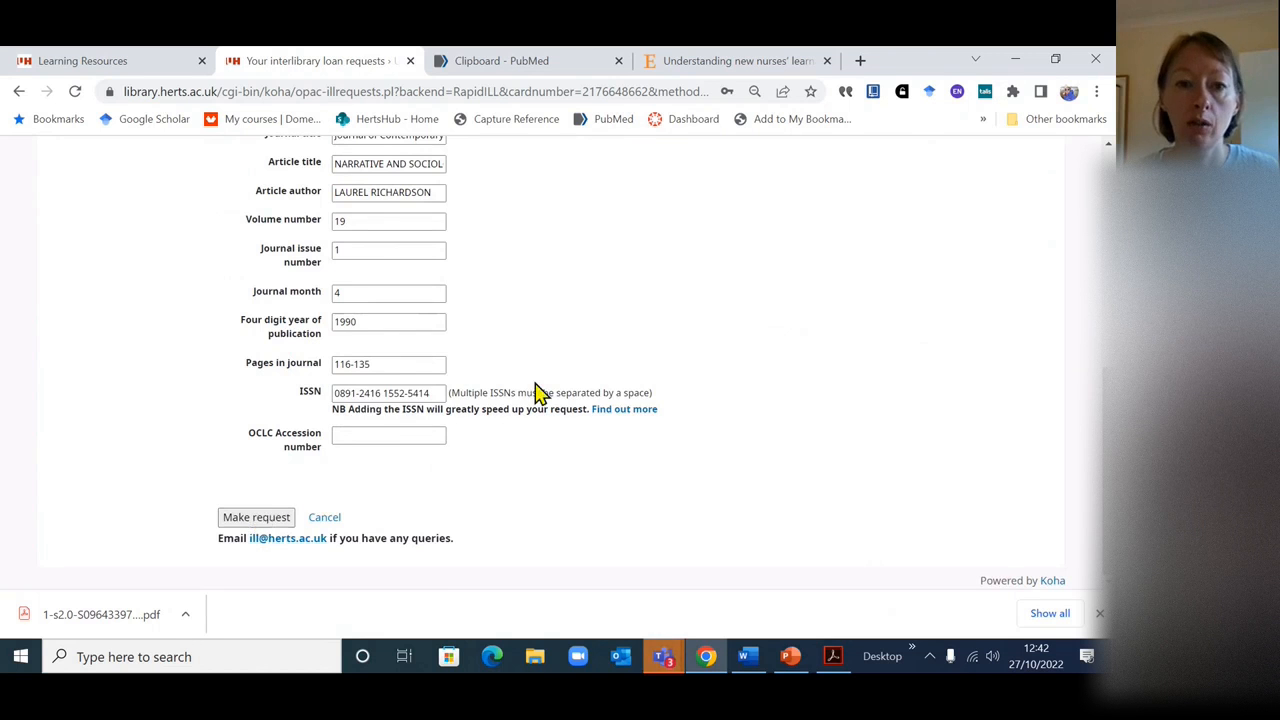
pyautogui.scroll(2, 535, 350)
# Step: Switch to the PubMed Clipboard, highlight the DOI in the record on recruiting nurses from India, and return to the start of the list
pyautogui.click(508, 62)
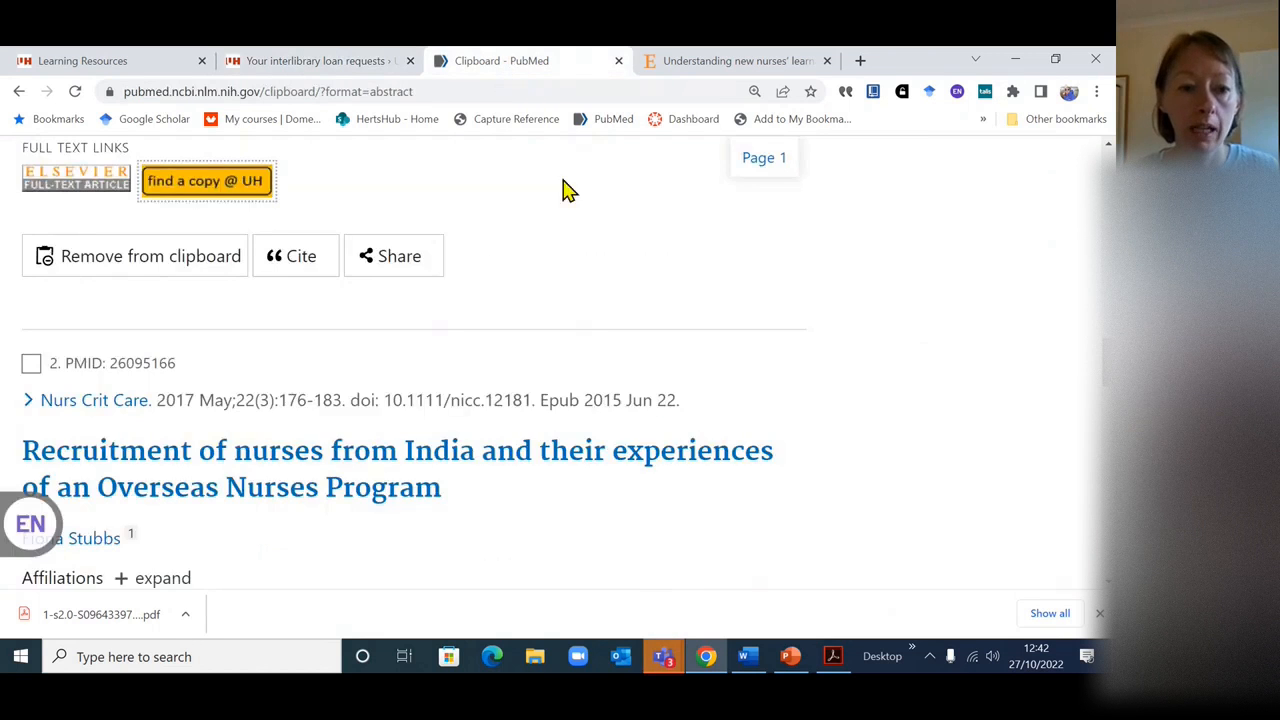
pyautogui.scroll(-2, 555, 210)
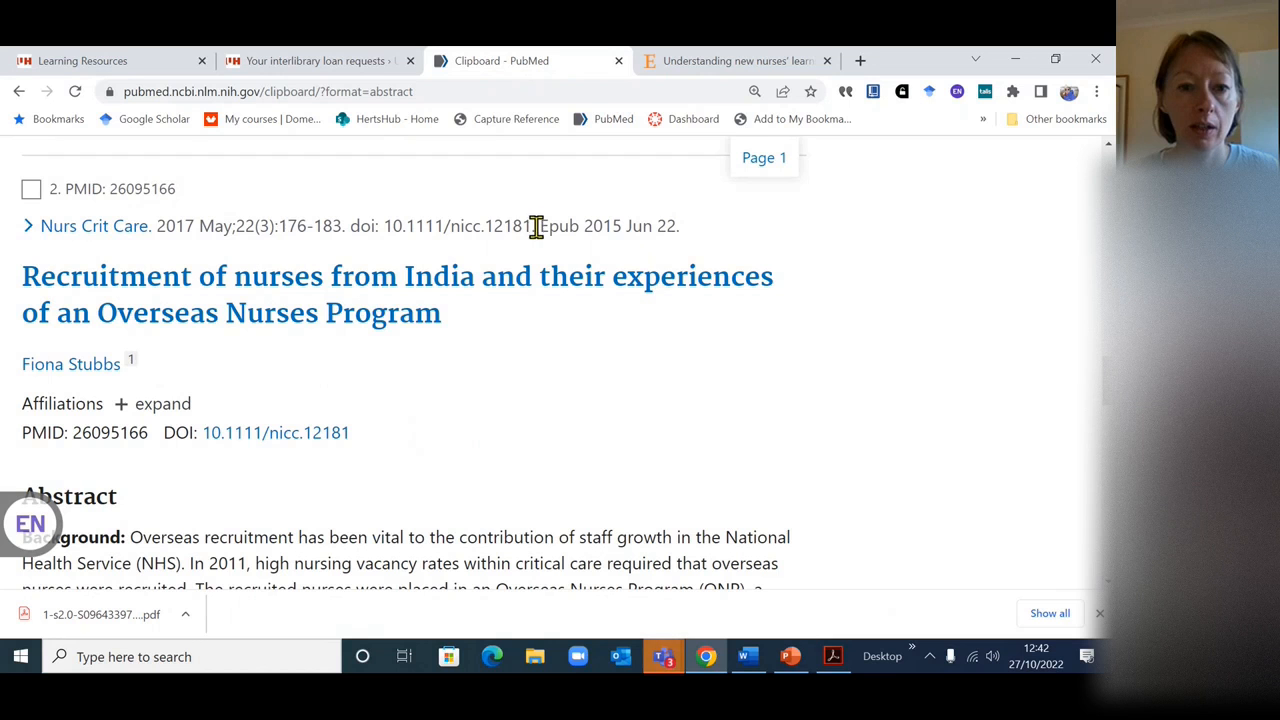
pyautogui.moveTo(531, 226); pyautogui.dragTo(392, 226)
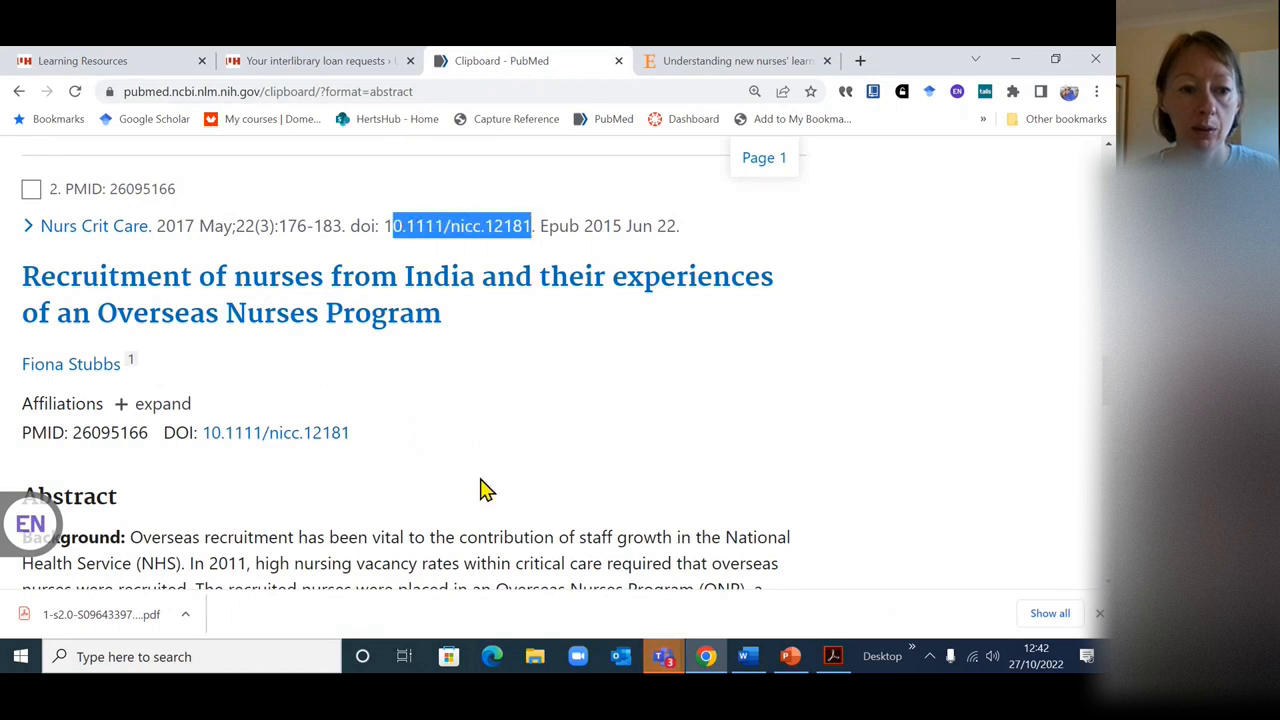
pyautogui.click(480, 490)
pyautogui.moveTo(354, 436); pyautogui.dragTo(200, 434)
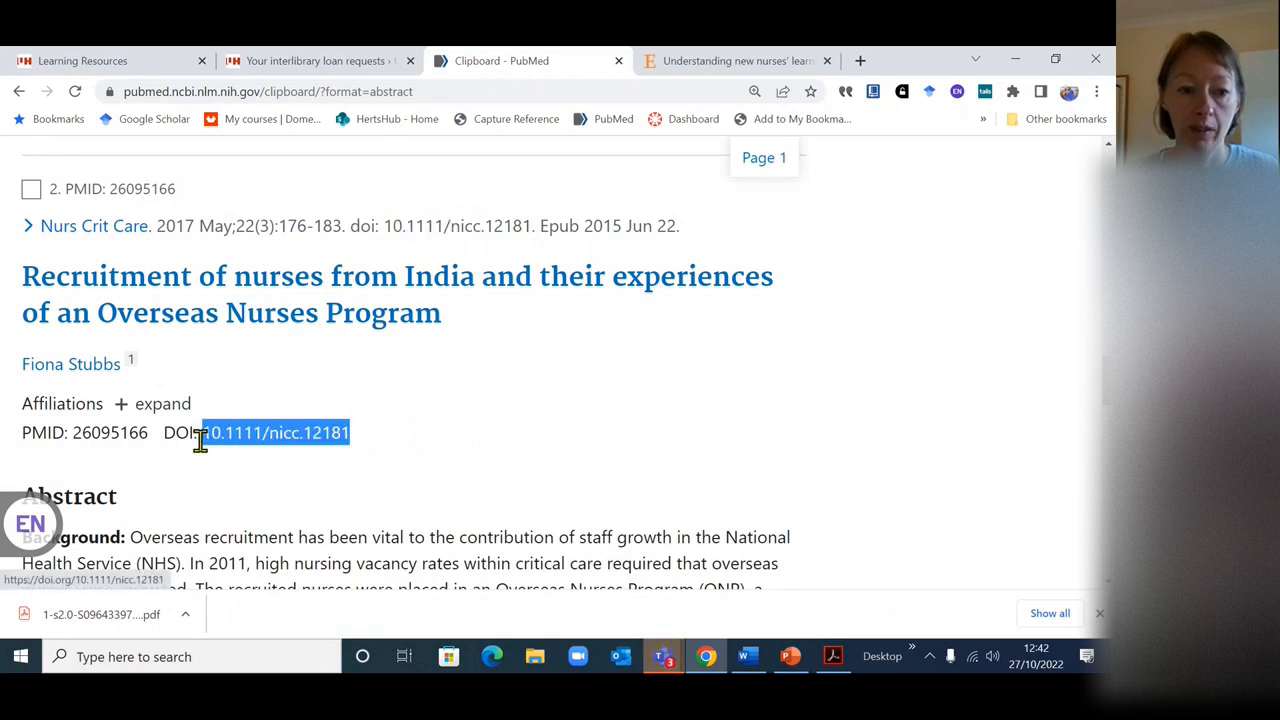
pyautogui.click(650, 398)
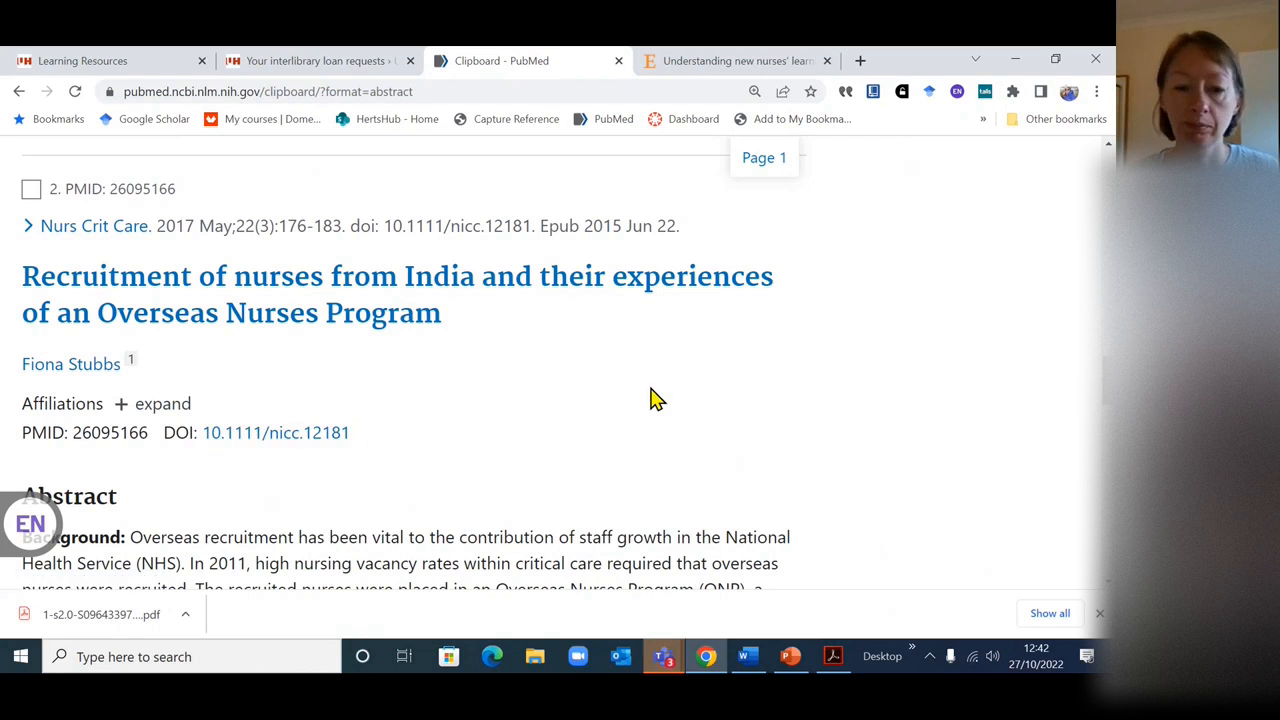
pyautogui.scroll(5, 650, 398)
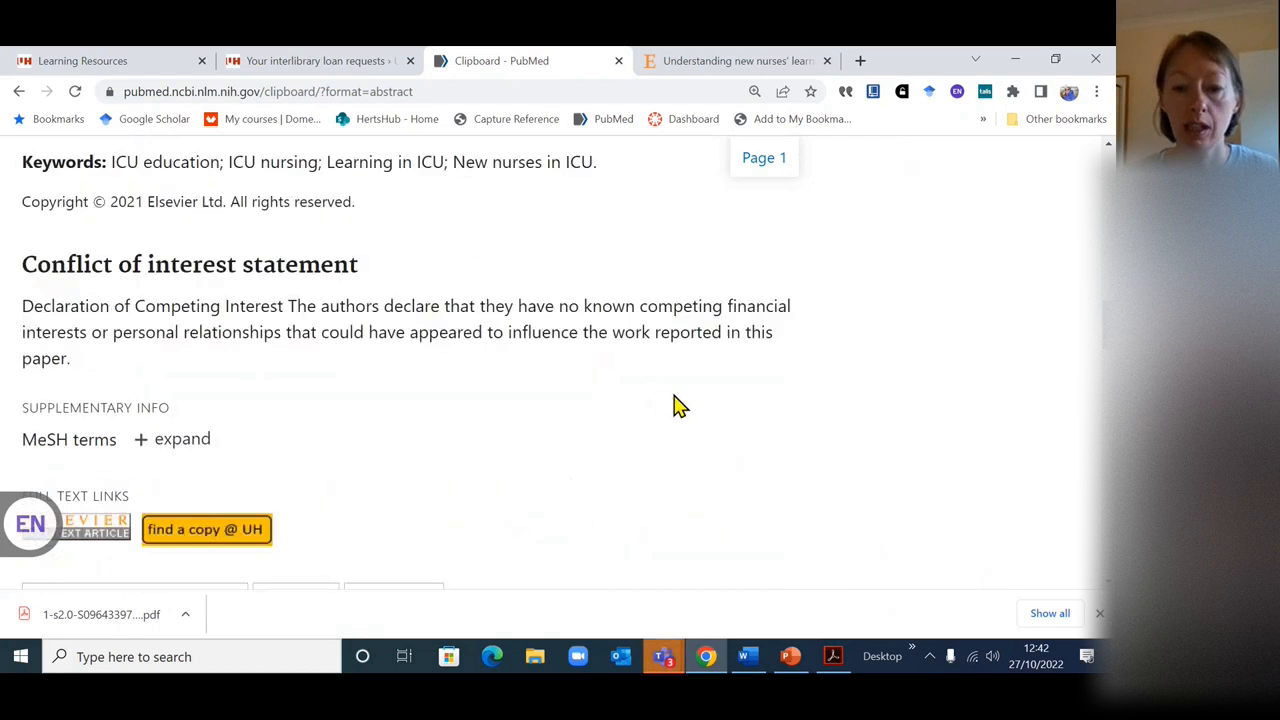
pyautogui.scroll(15, 609, 331)
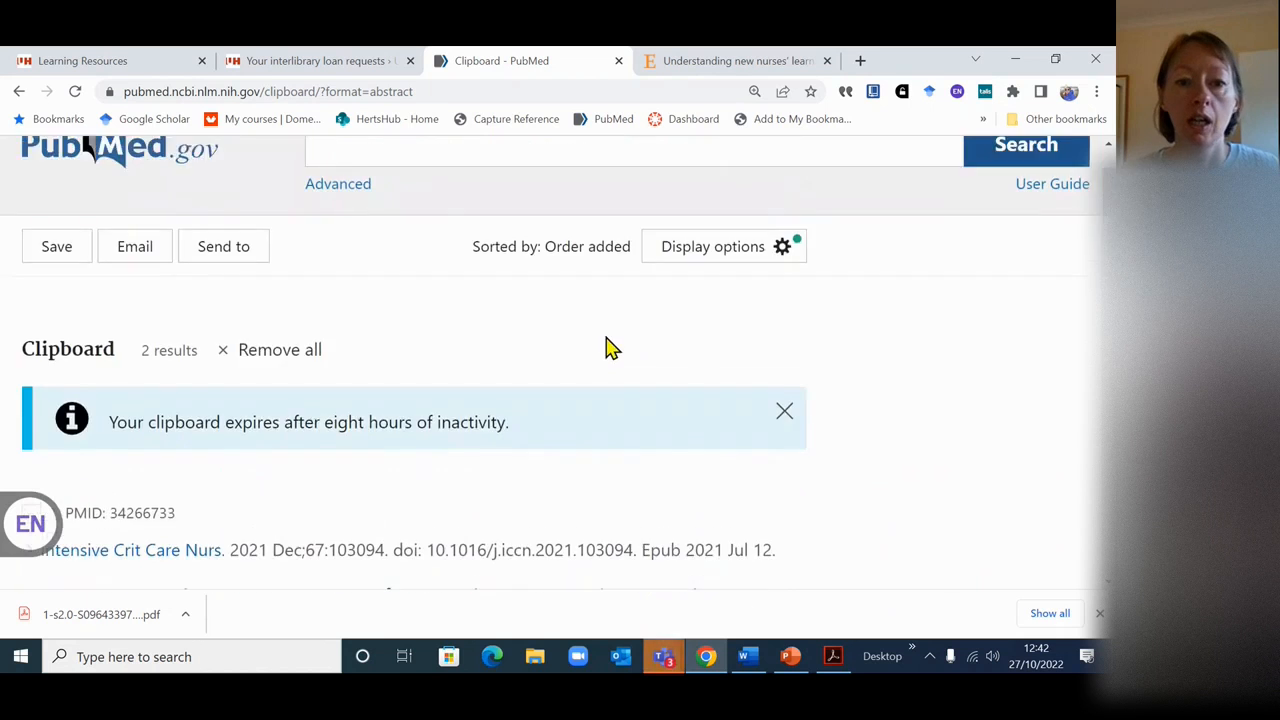
# Step: Export all results in the PubMed Clipboard to a file for external citation management software
pyautogui.scroll(-2, 597, 375)
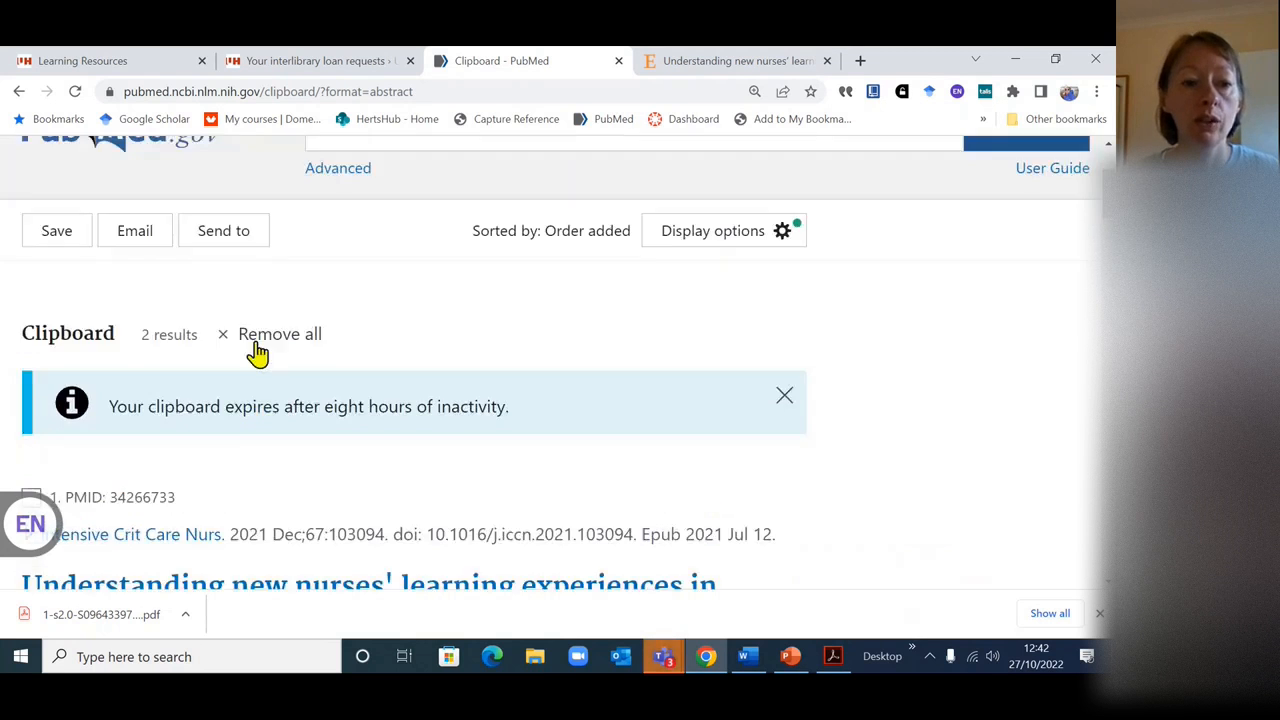
pyautogui.click(222, 238)
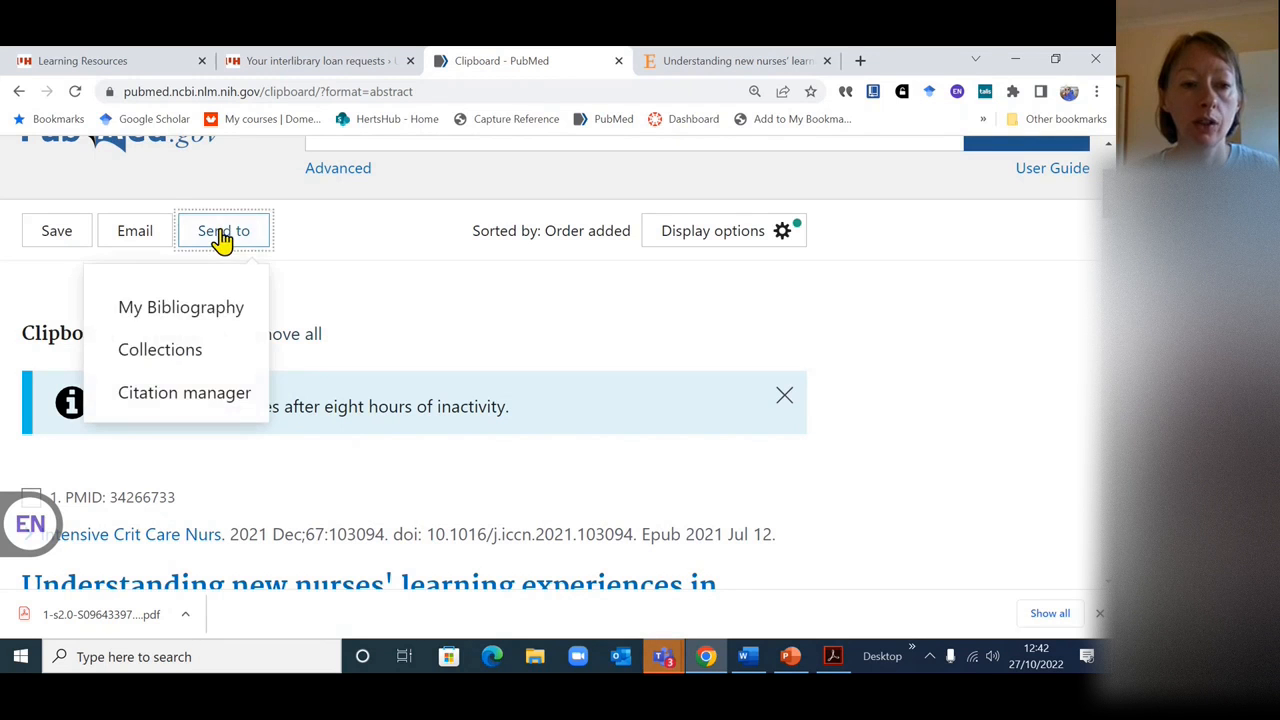
pyautogui.click(214, 395)
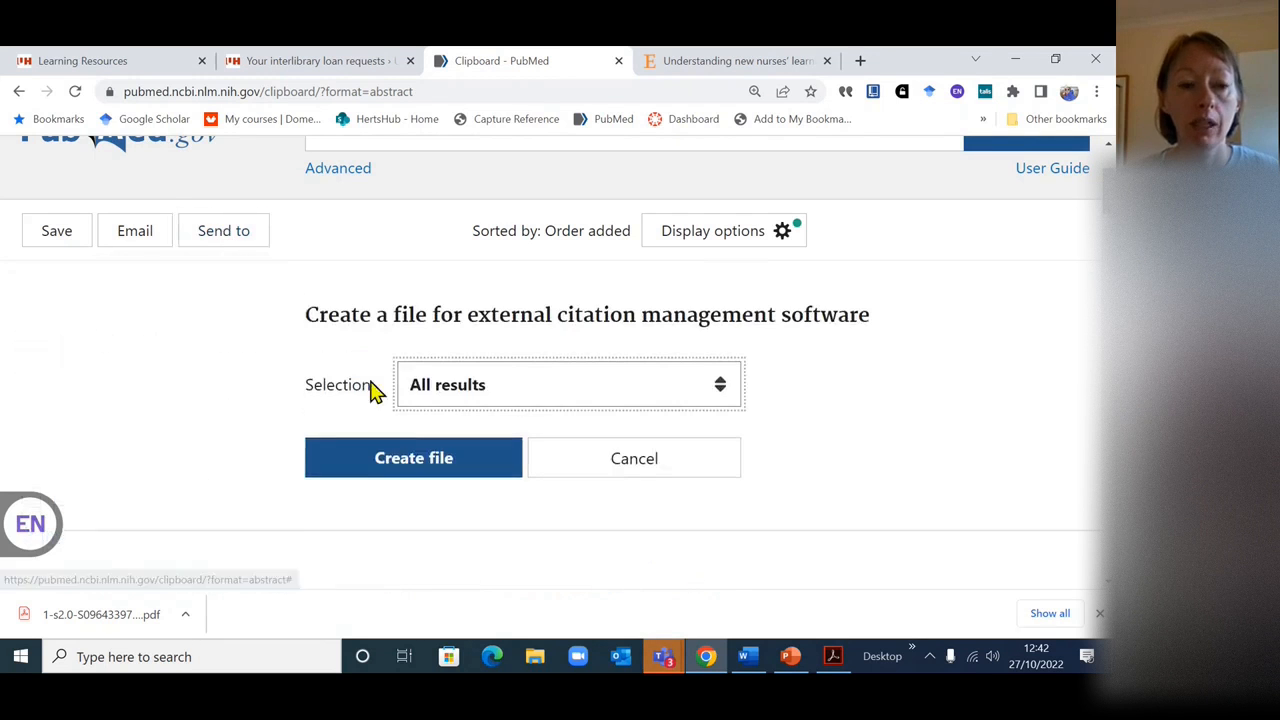
pyautogui.click(412, 466)
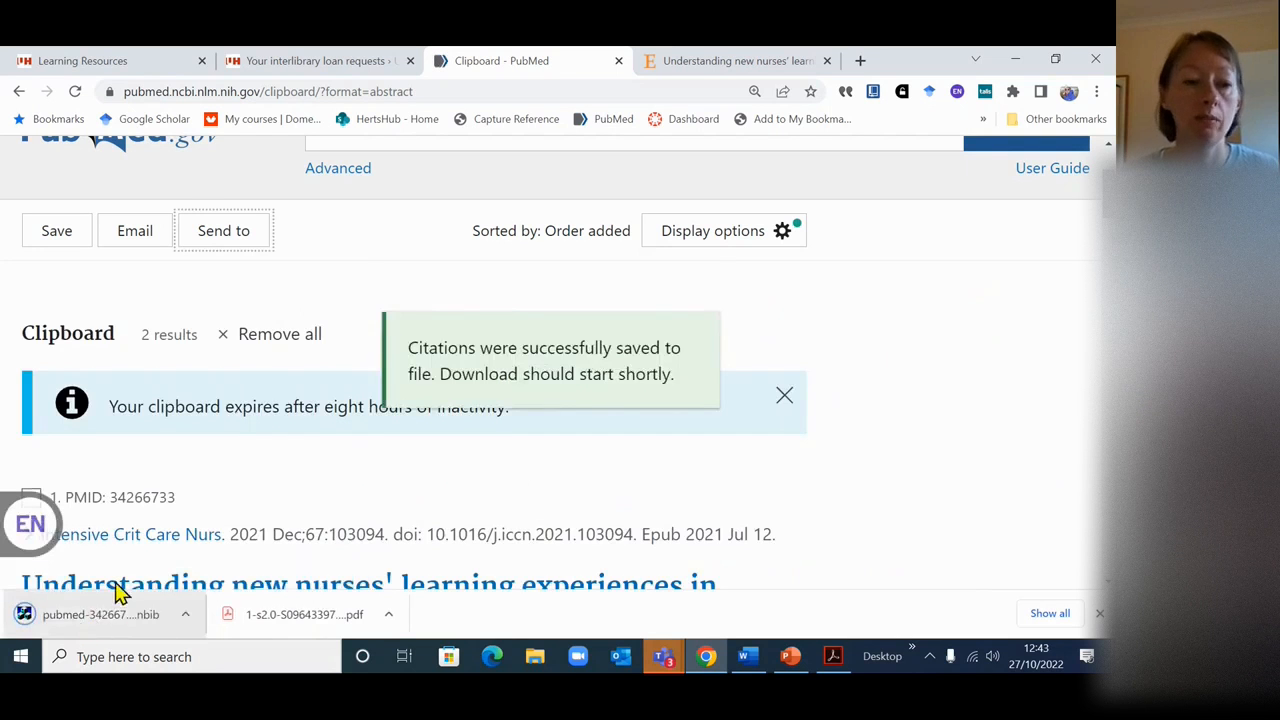
# Step: Open PubMed's Advanced Search Builder and examine the saved queries and the download option under History and Search Details
pyautogui.scroll(1, 424, 270)
pyautogui.scroll(2, 424, 270)
pyautogui.scroll(-3, 409, 289)
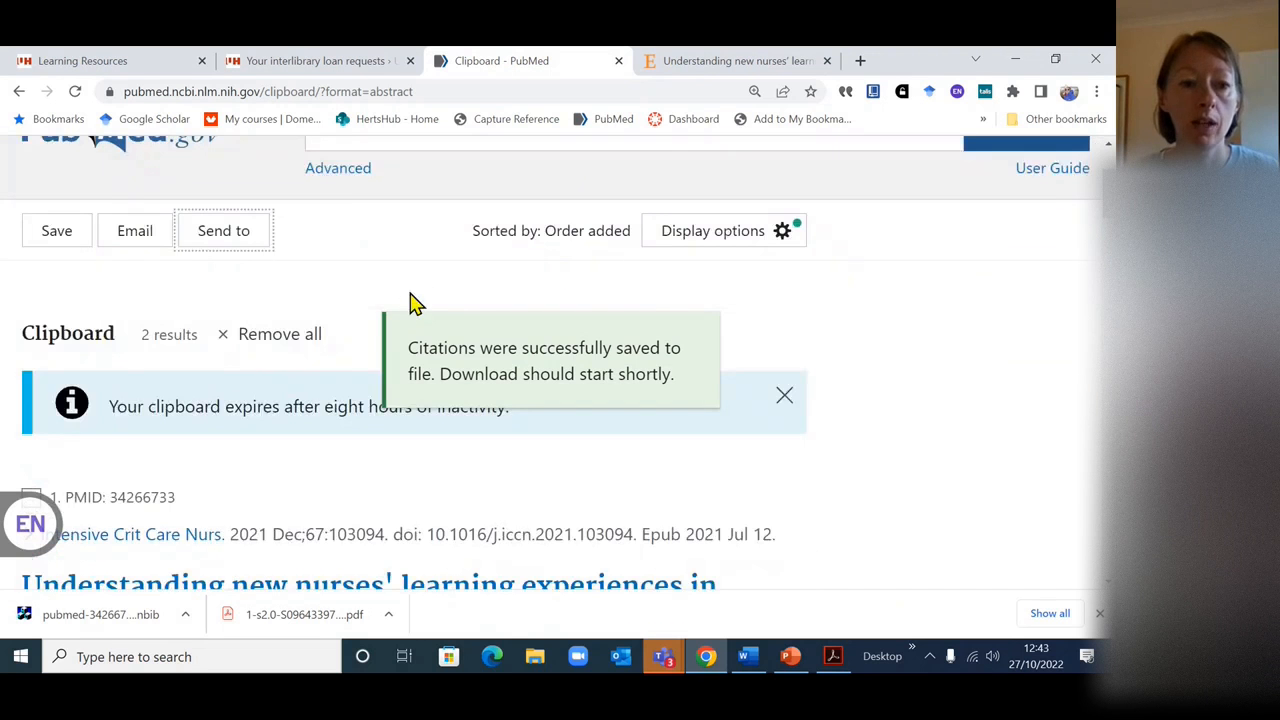
pyautogui.click(342, 176)
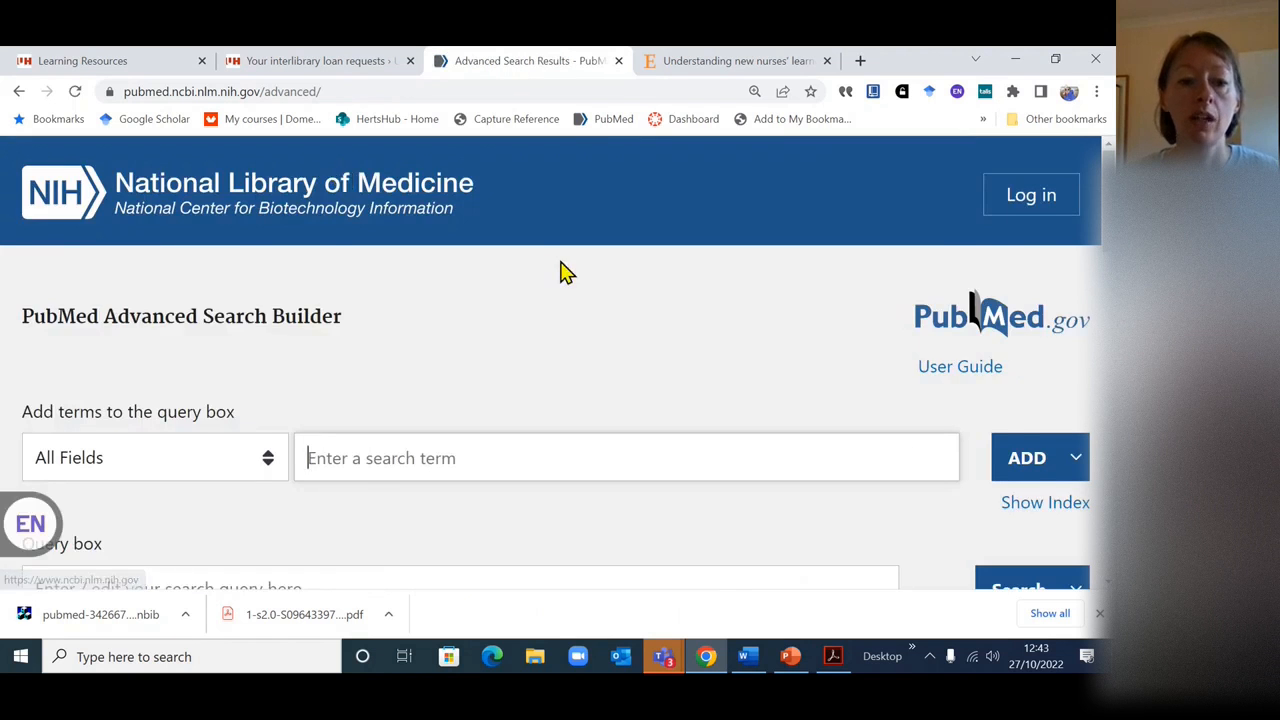
pyautogui.scroll(-2, 564, 261)
pyautogui.scroll(1, 577, 260)
pyautogui.scroll(1, 578, 262)
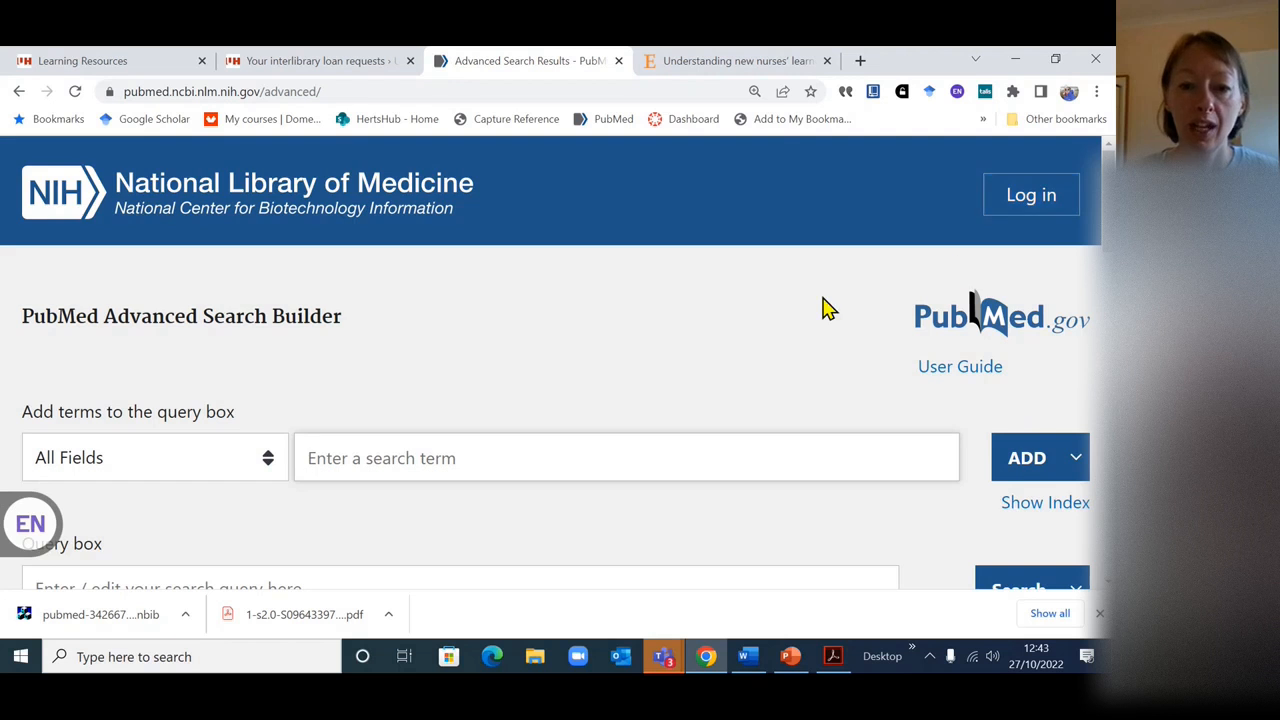
pyautogui.scroll(-2, 823, 306)
pyautogui.scroll(-1, 823, 306)
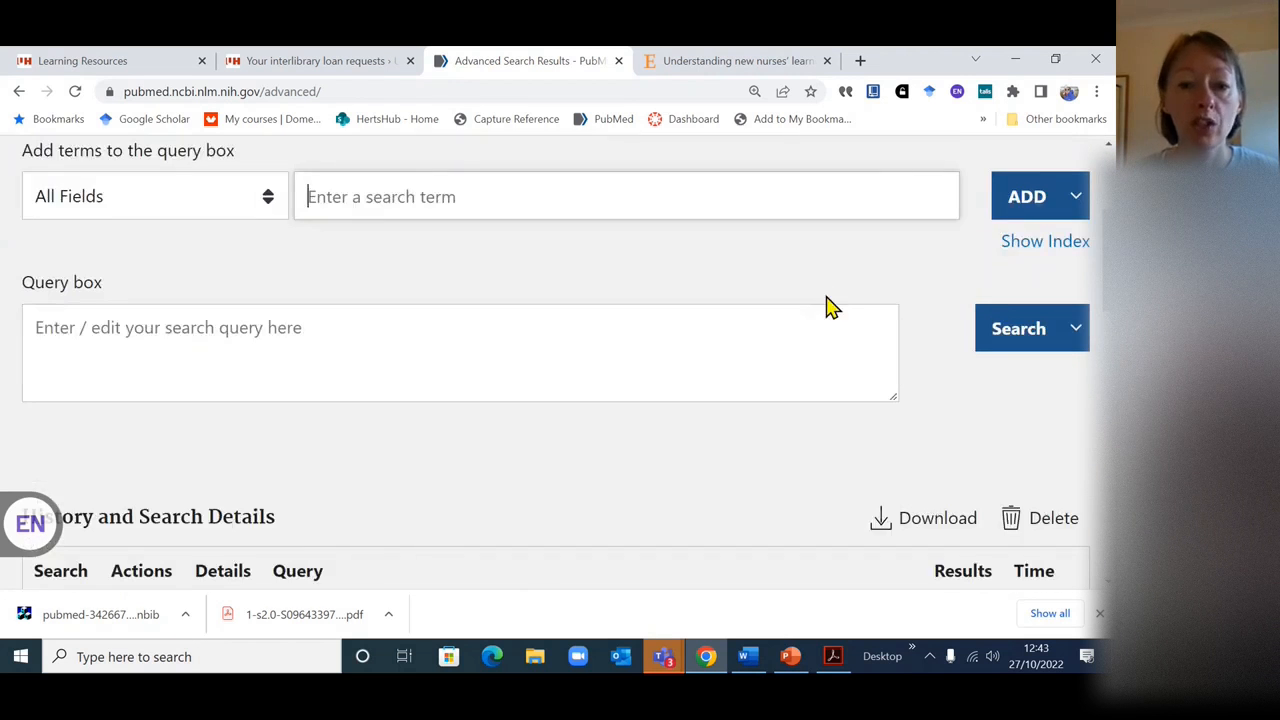
pyautogui.scroll(-2, 826, 306)
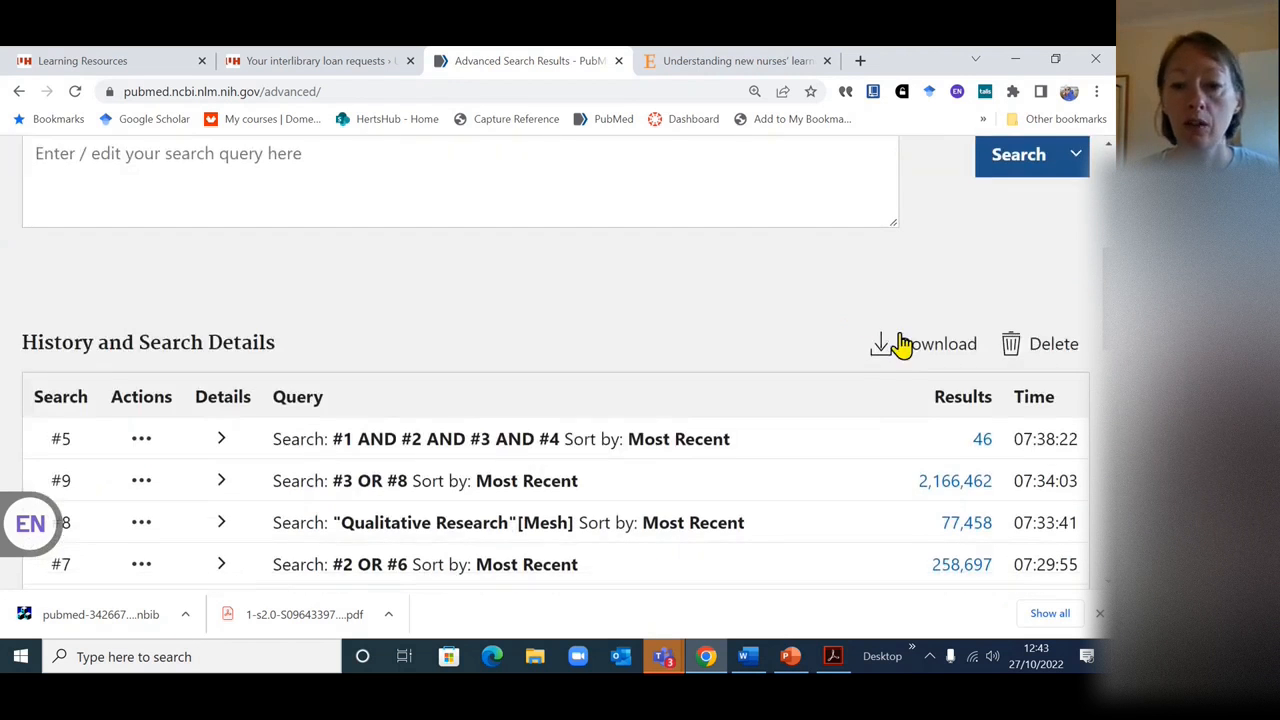
pyautogui.scroll(3, 771, 349)
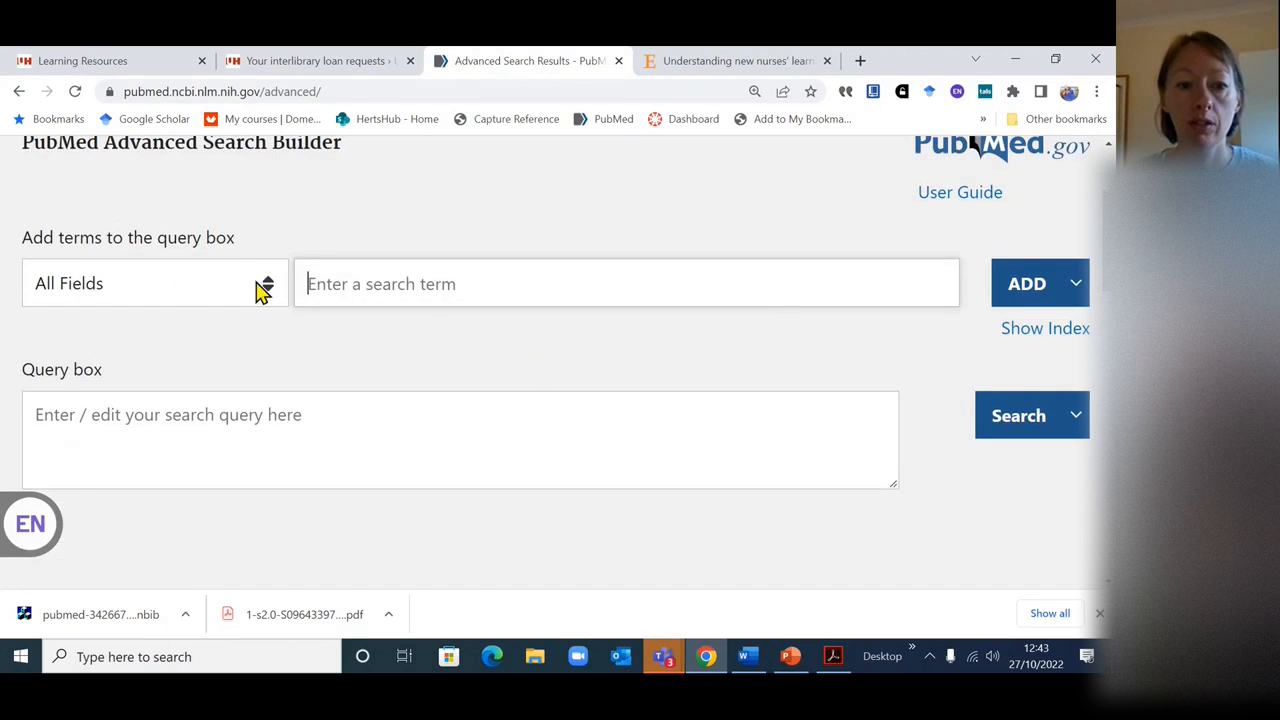
pyautogui.scroll(-2, 786, 337)
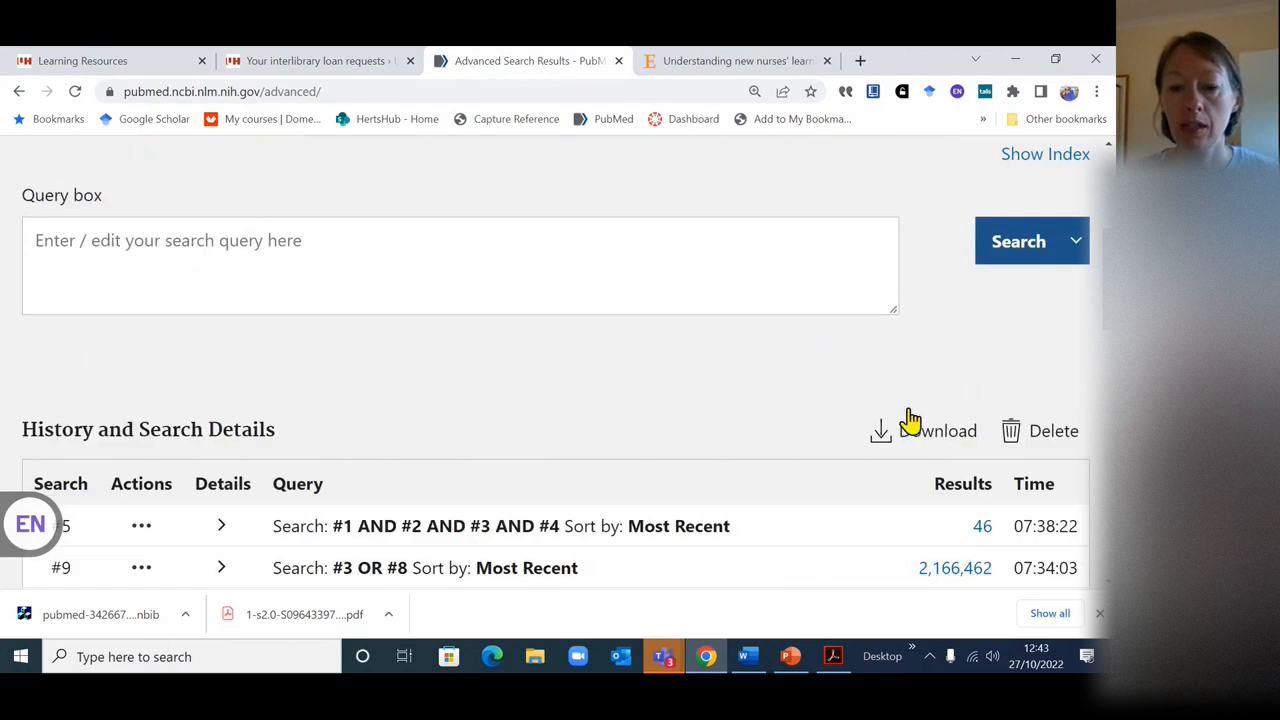
pyautogui.scroll(-2, 910, 420)
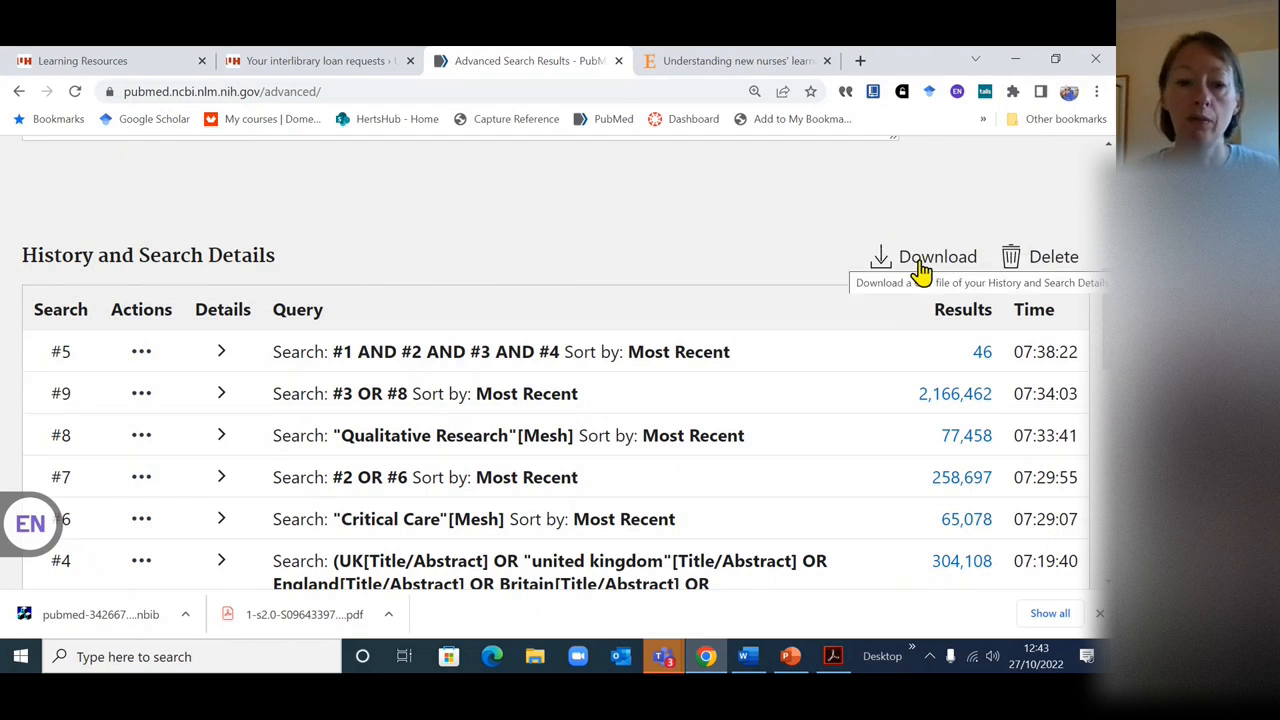
pyautogui.scroll(-3, 730, 325)
pyautogui.scroll(1, 640, 400)
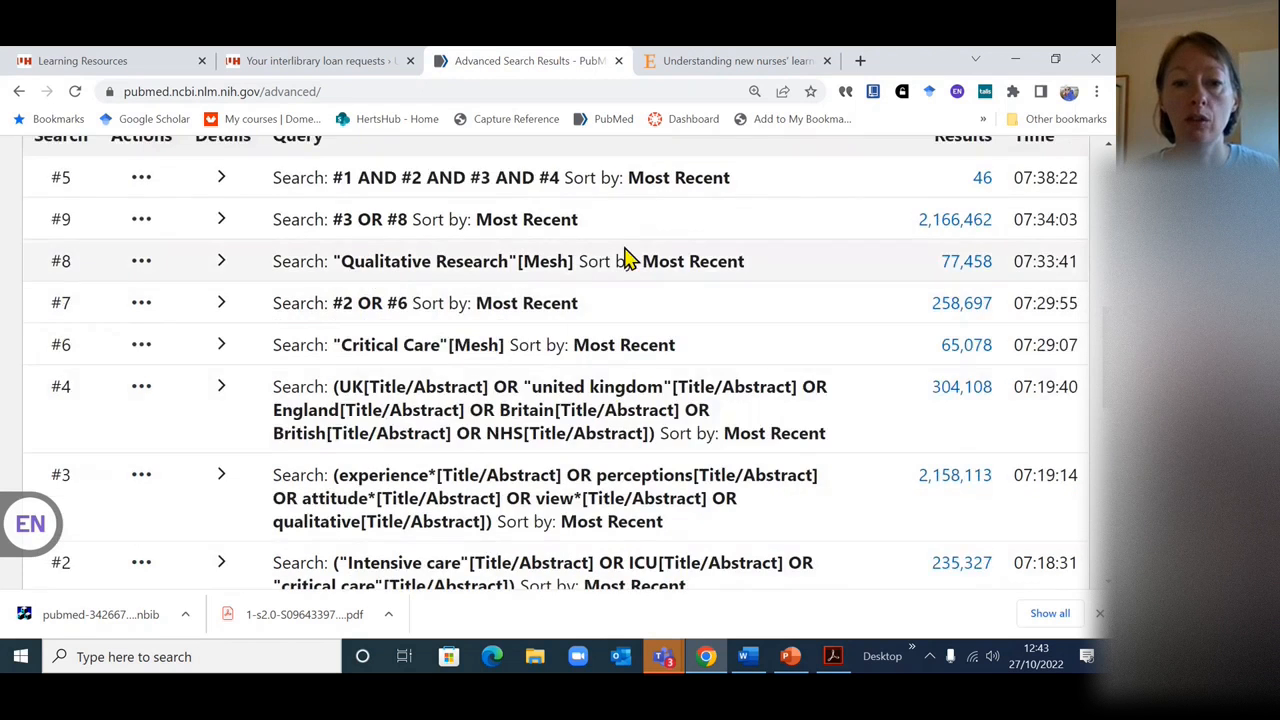
pyautogui.scroll(2, 625, 258)
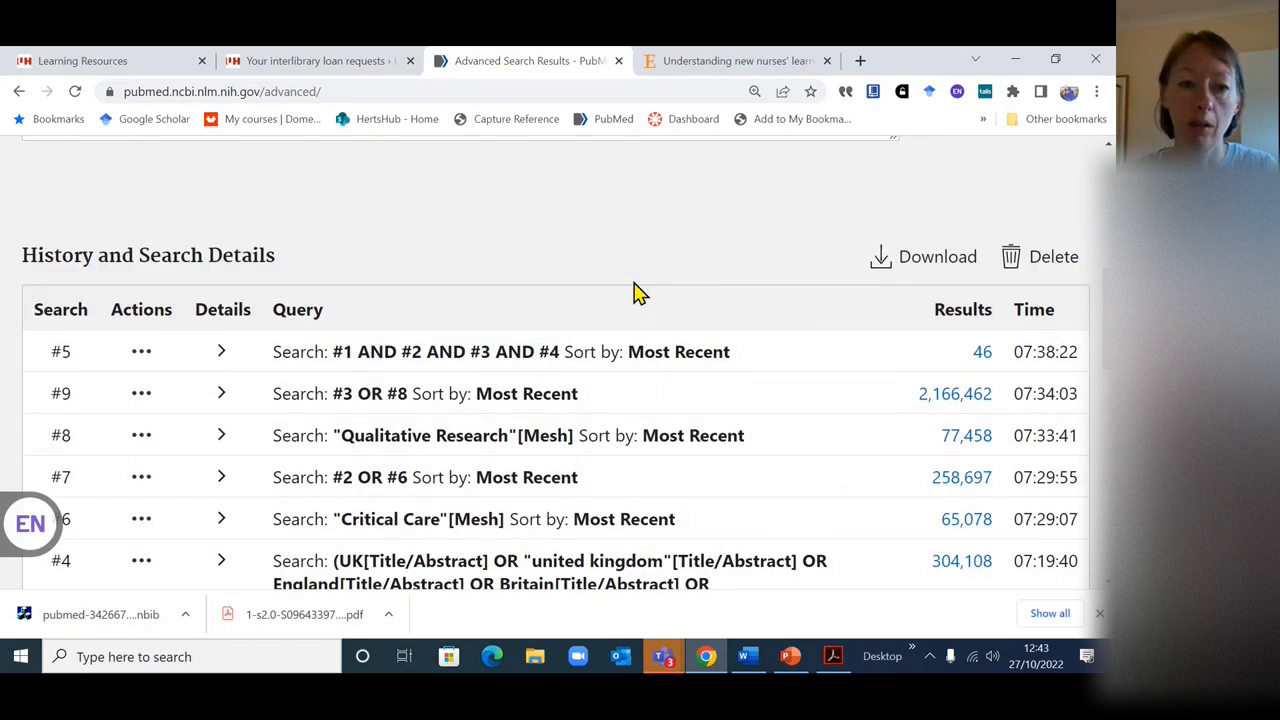